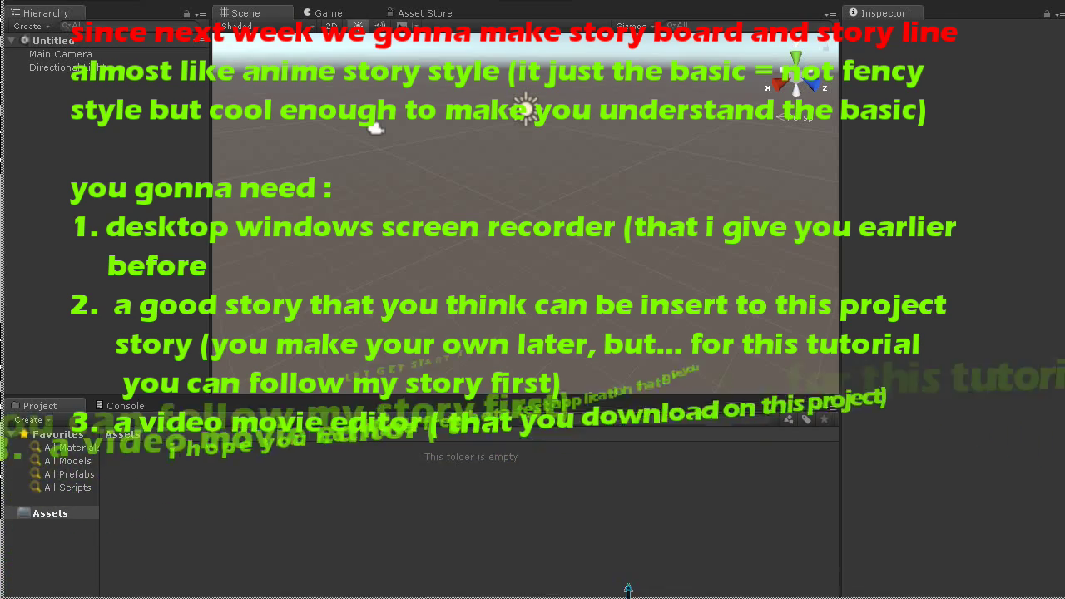
- Import the custom package DAY 12 DICTIONARY.unitypackage from the Downloads folder
{"action": "left_click_drag", "start_coordinate": [629, 589], "coordinate": [635, 573]}
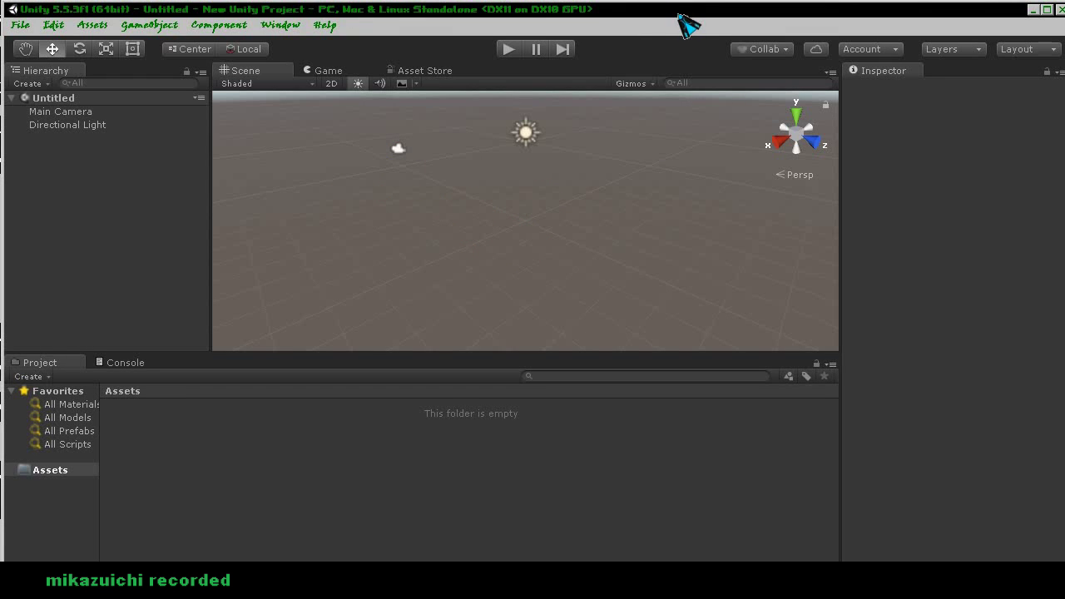
{"action": "left_click", "coordinate": [139, 27]}
{"action": "mouse_move", "coordinate": [106, 25]}
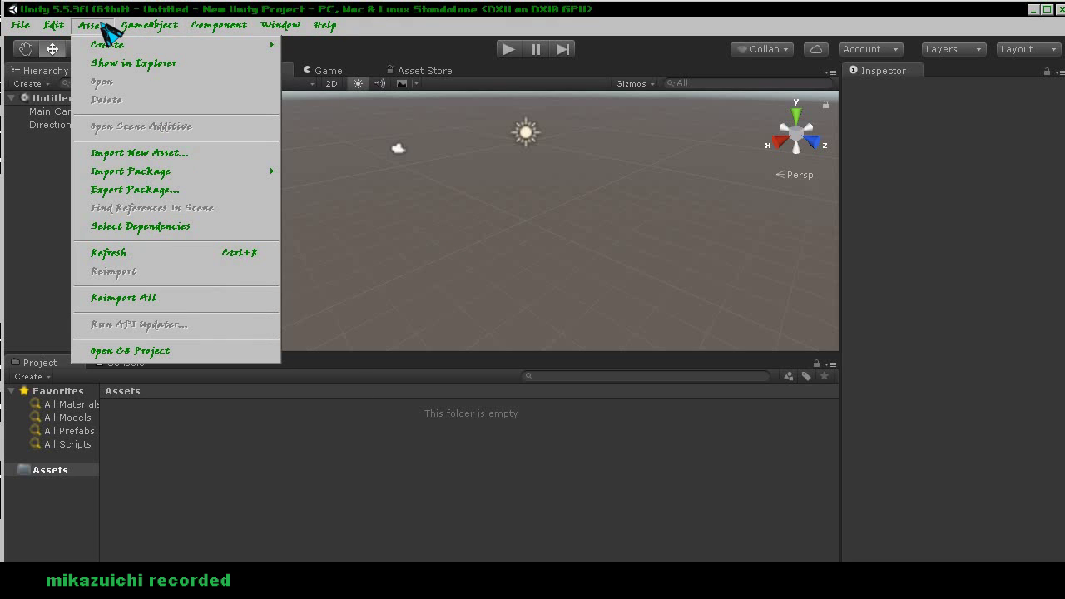
{"action": "mouse_move", "coordinate": [176, 173]}
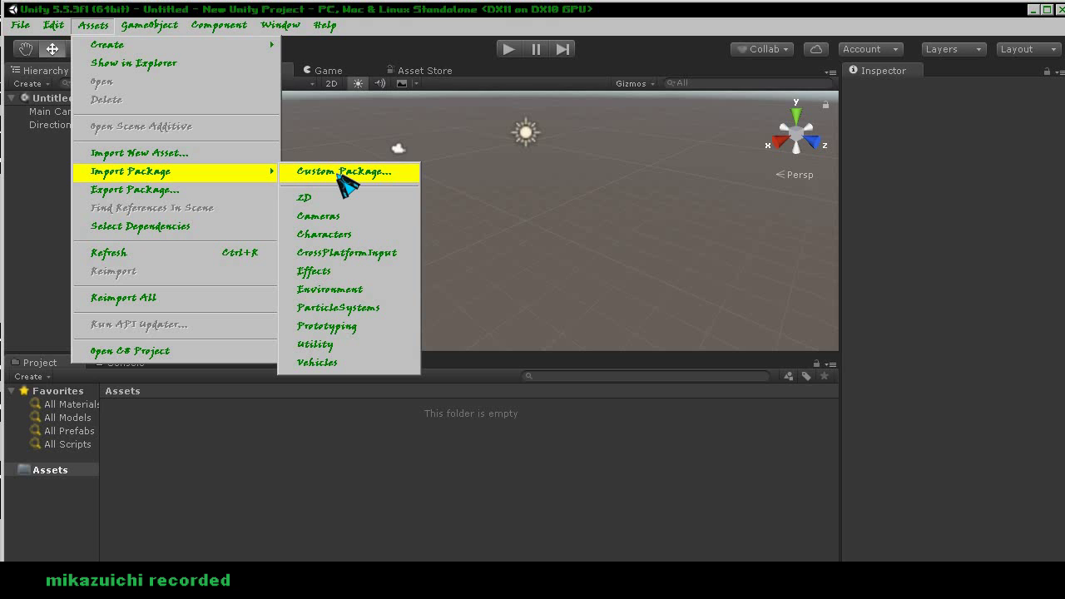
{"action": "left_click", "coordinate": [344, 175]}
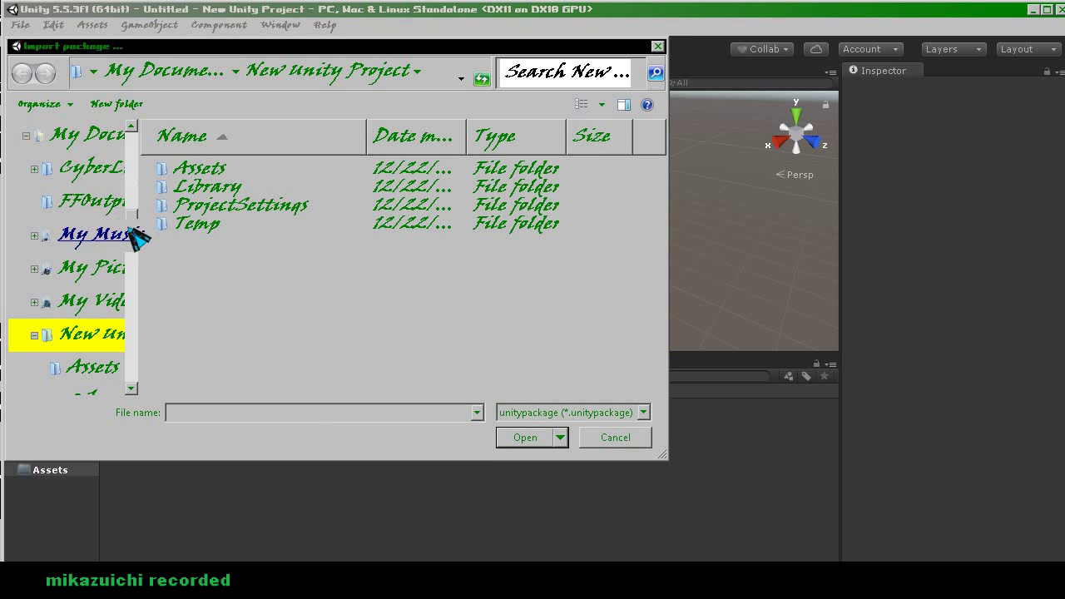
{"action": "left_click_drag", "start_coordinate": [131, 223], "coordinate": [131, 167]}
{"action": "scroll", "coordinate": [131, 170], "scroll_direction": "up", "scroll_amount": 2}
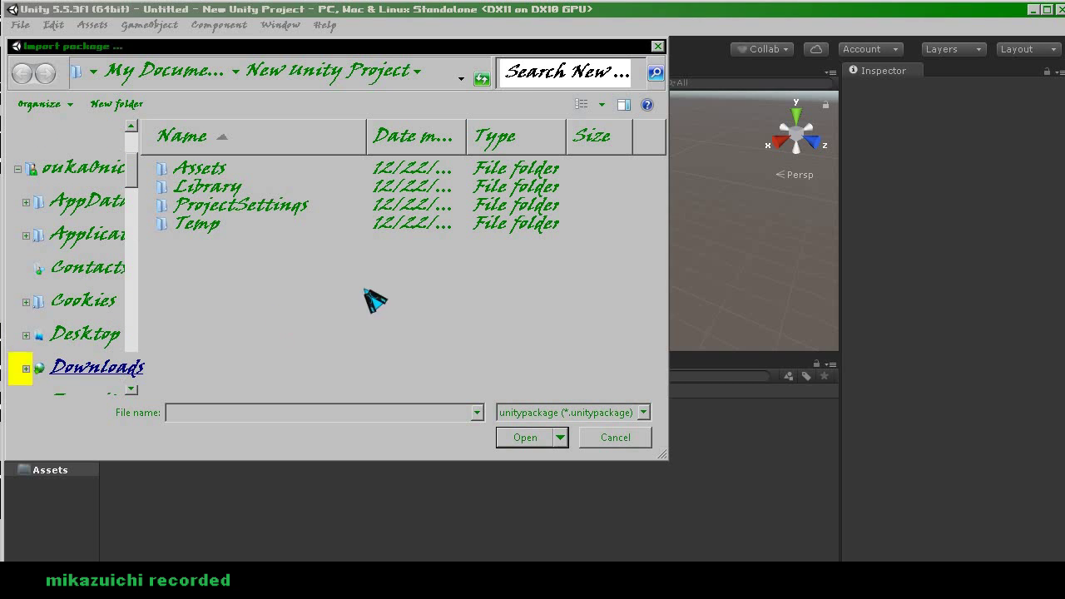
{"action": "left_click", "coordinate": [295, 190]}
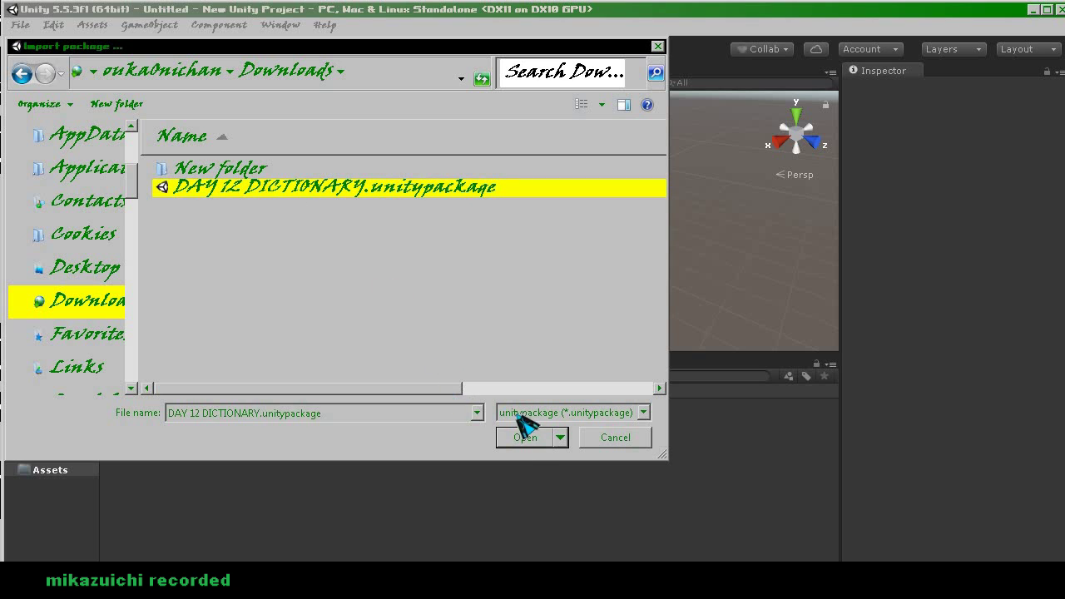
{"action": "left_click", "coordinate": [528, 438]}
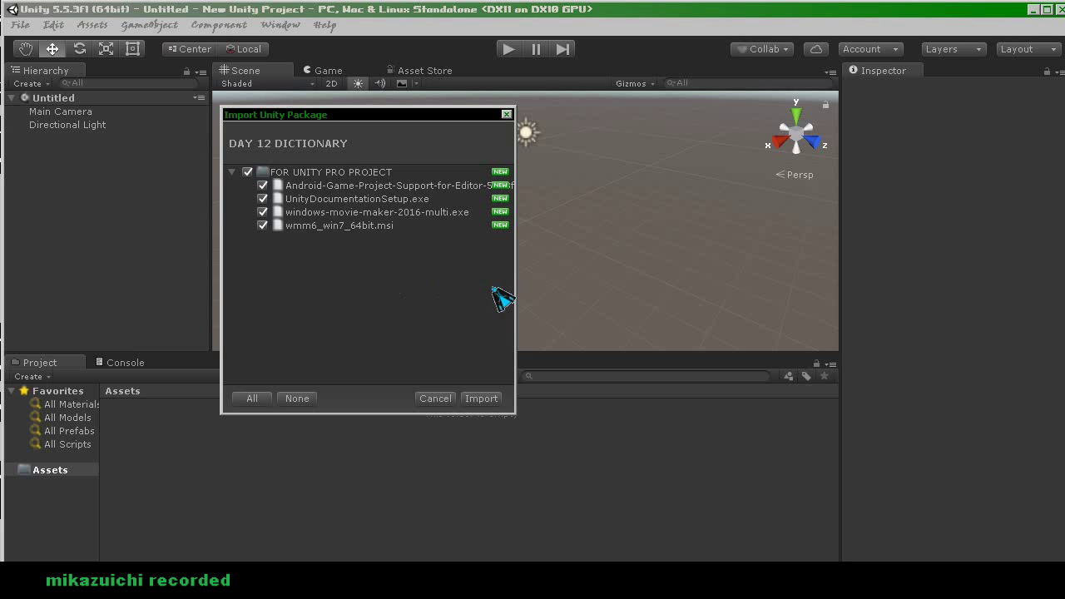
- Import the package's four installer files and open the FOR UNITY PRO PROJECT folder
{"action": "left_click_drag", "start_coordinate": [515, 287], "coordinate": [630, 299]}
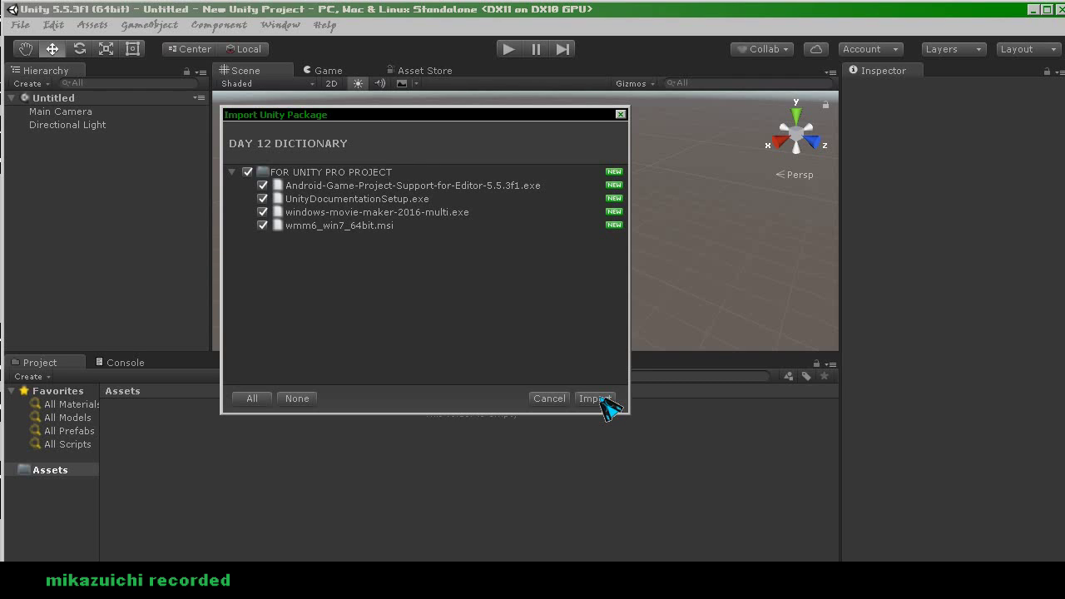
{"action": "left_click", "coordinate": [595, 399]}
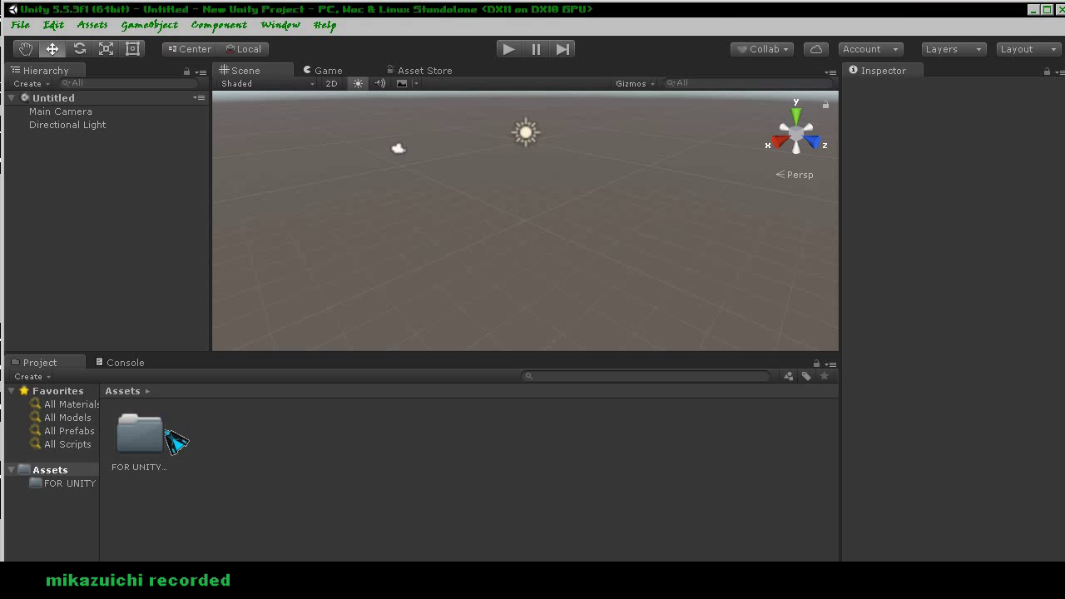
{"action": "double_click", "coordinate": [142, 433]}
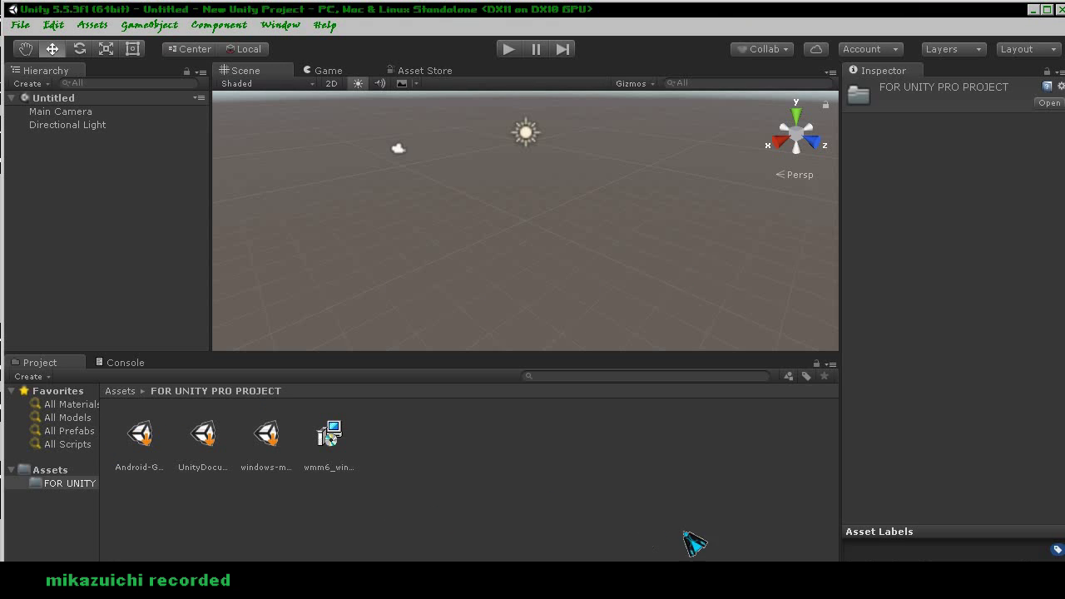
{"action": "scroll", "coordinate": [335, 411], "scroll_direction": "down", "scroll_amount": 3}
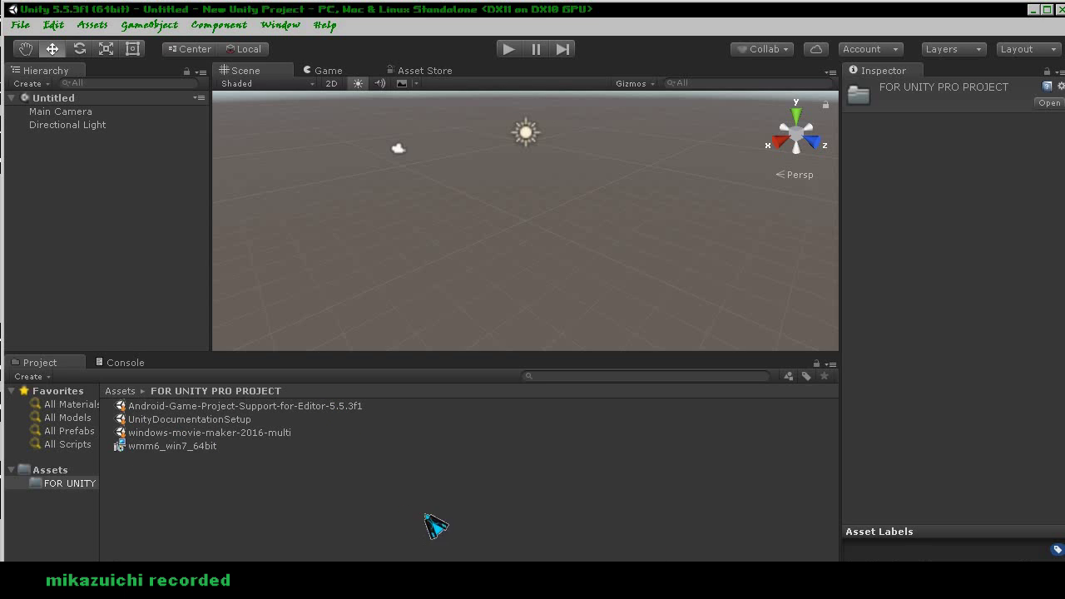
{"action": "left_click", "coordinate": [443, 499]}
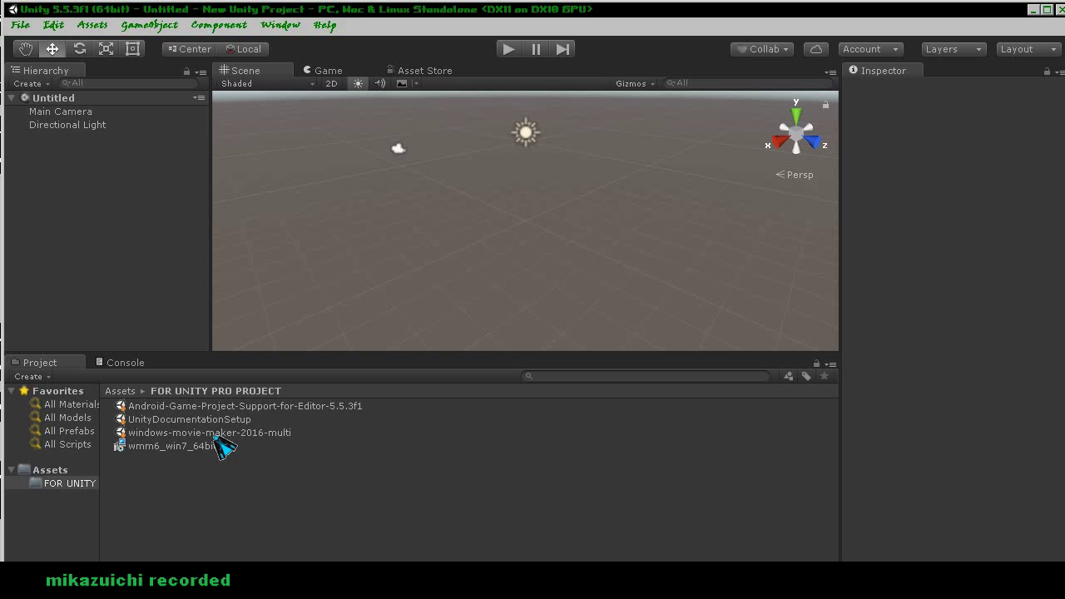
- Run windows-movie-maker-2016-multi in English, accept the license, finish, and accept the Services Agreement
{"action": "double_click", "coordinate": [218, 433]}
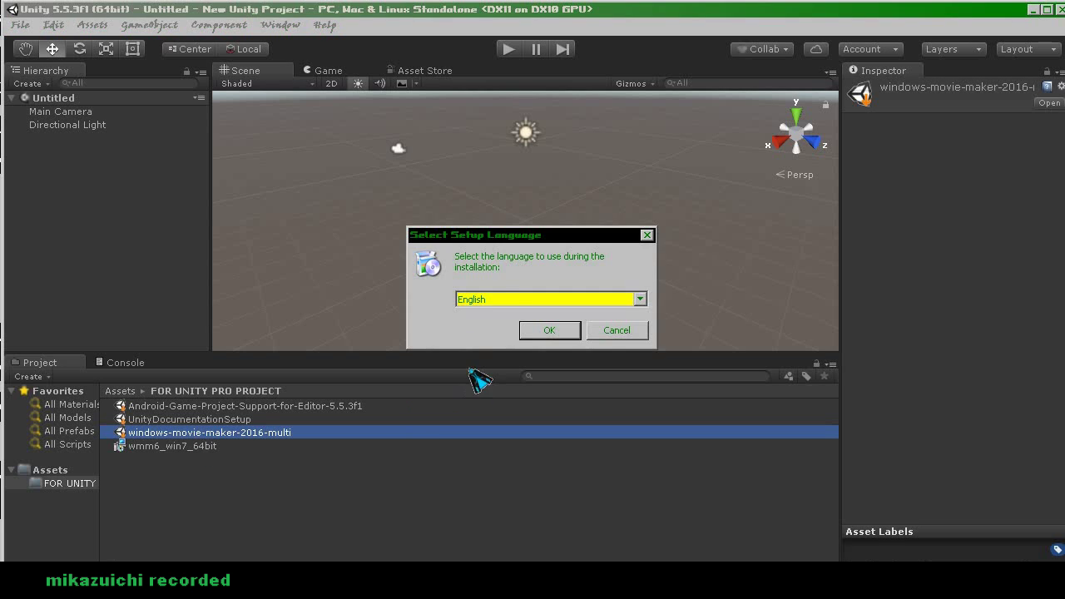
{"action": "left_click", "coordinate": [545, 335]}
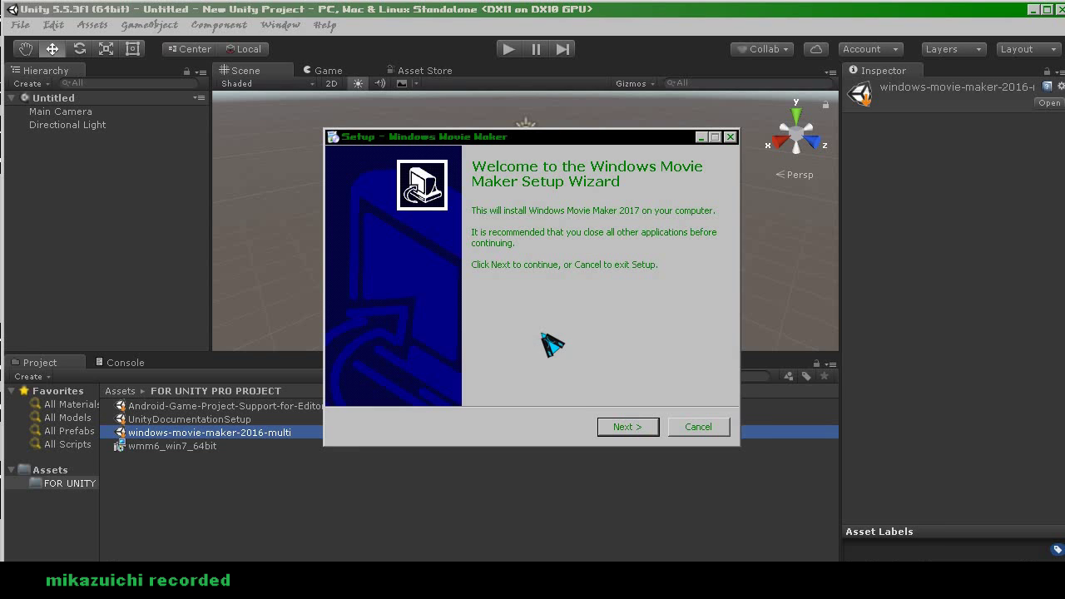
{"action": "left_click", "coordinate": [614, 429]}
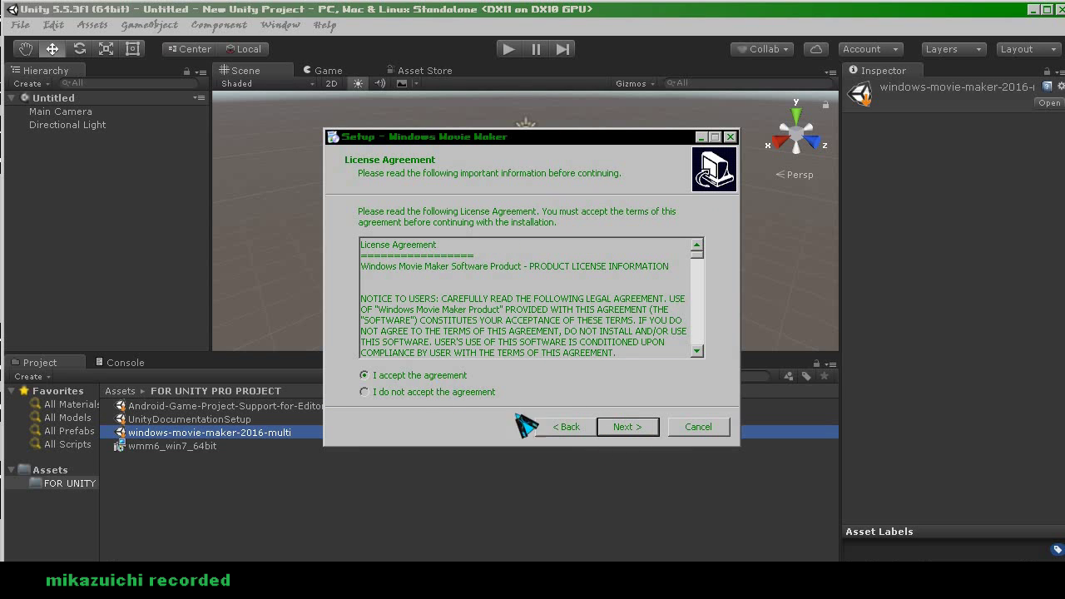
{"action": "left_click", "coordinate": [616, 428]}
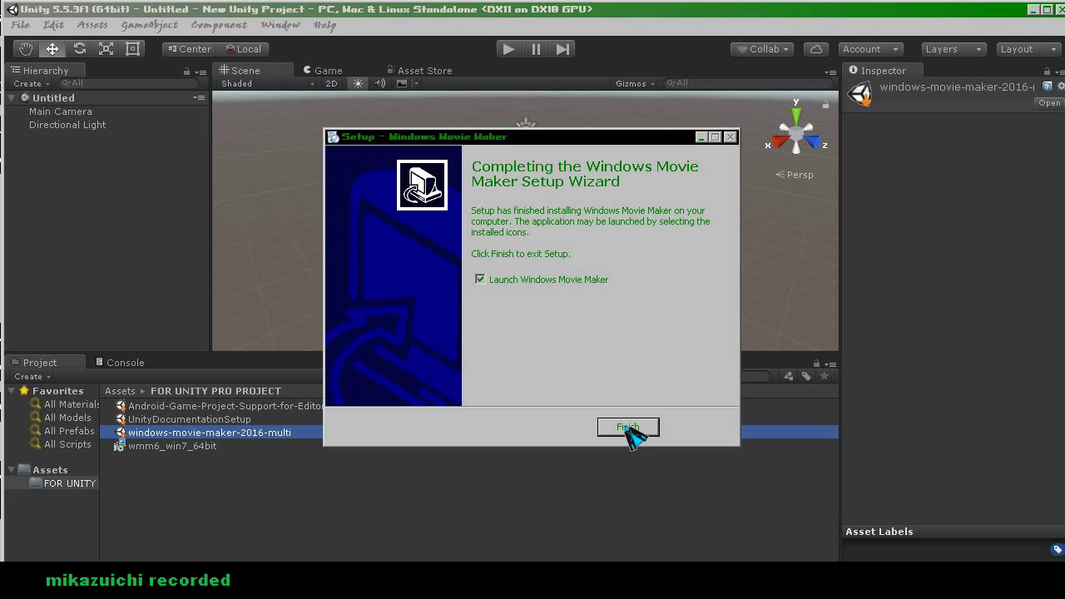
{"action": "left_click", "coordinate": [628, 428]}
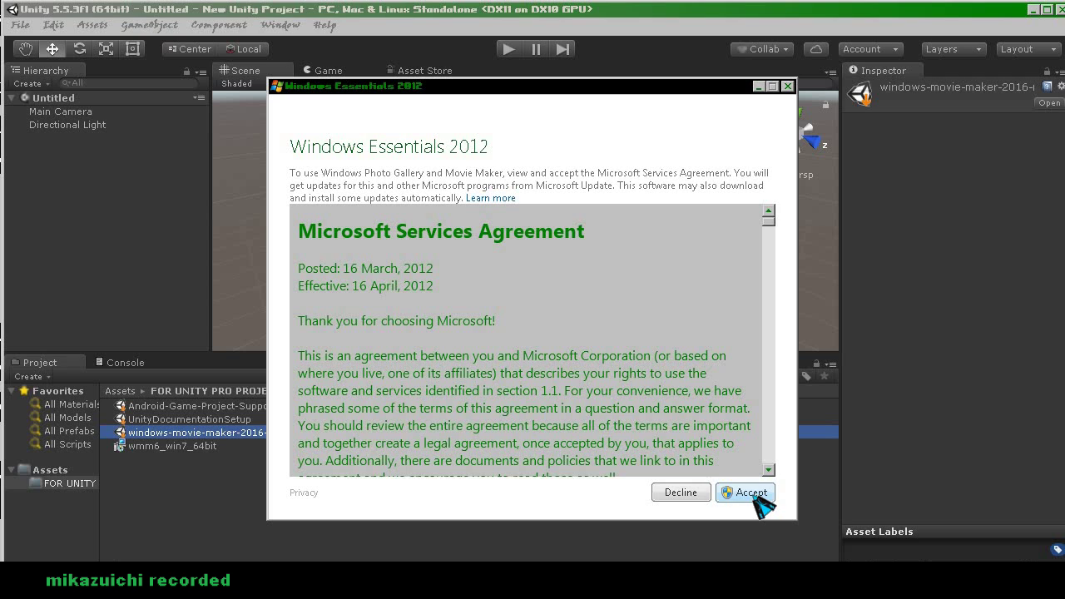
{"action": "left_click", "coordinate": [749, 493]}
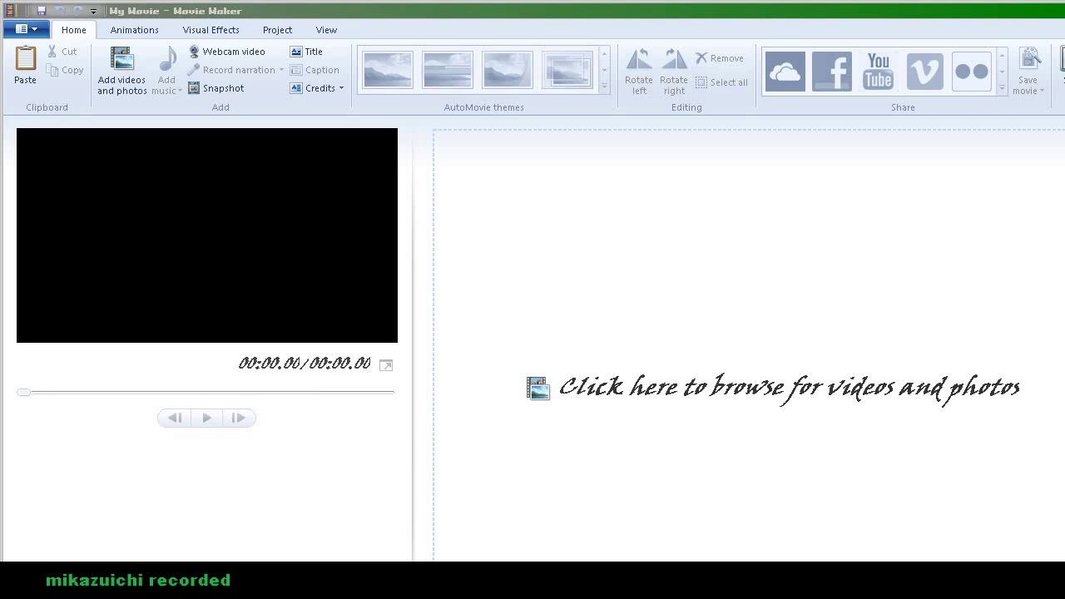
- Dismiss the Add Videos and Photos dialog and bring the whole Movie Maker window into view
{"action": "left_click", "coordinate": [481, 394]}
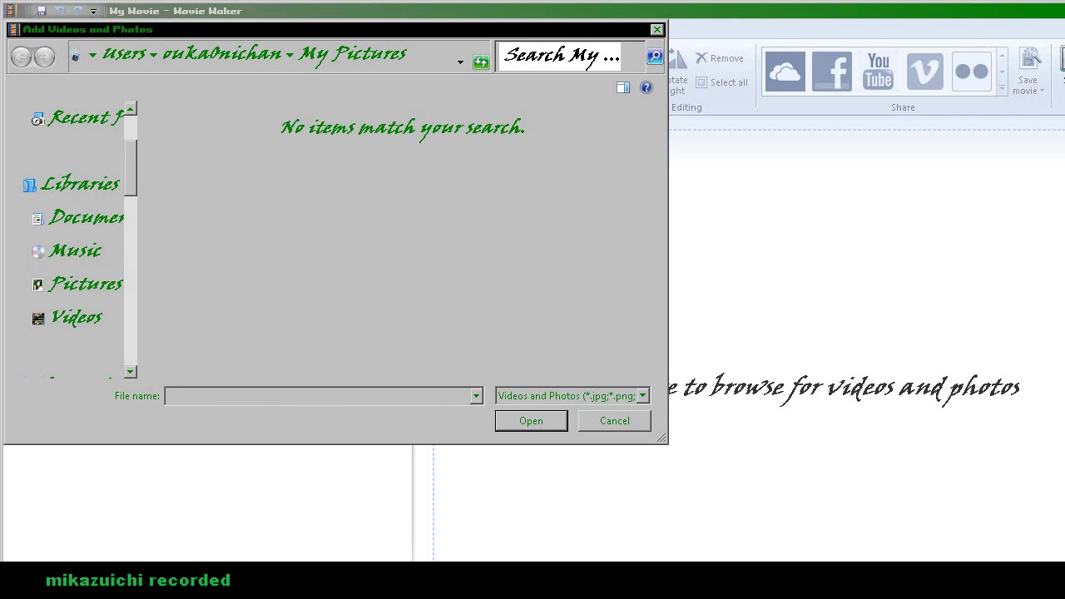
{"action": "left_click", "coordinate": [629, 426]}
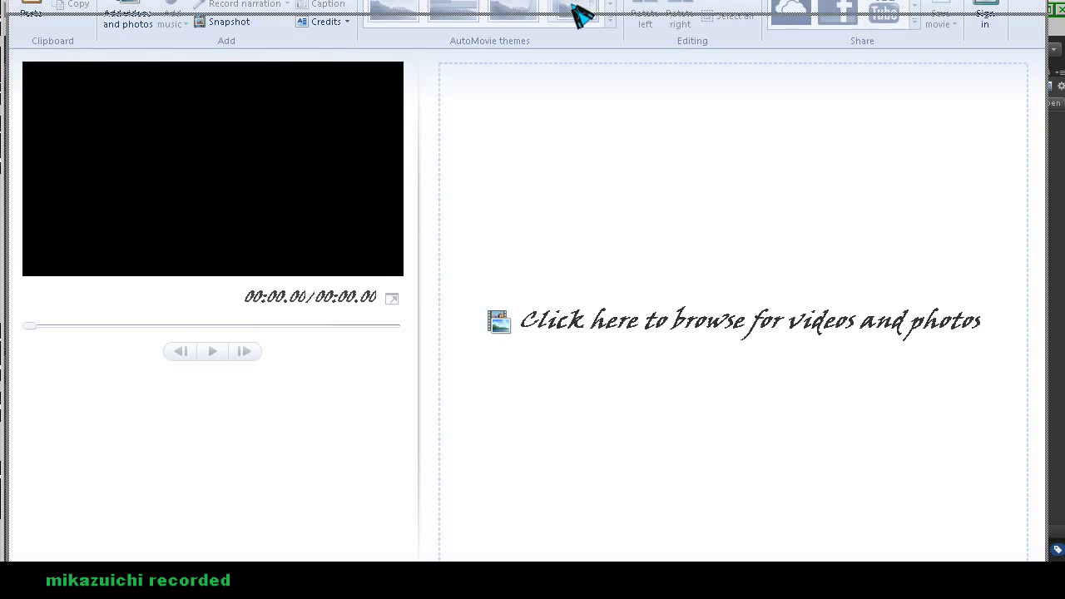
{"action": "left_click_drag", "start_coordinate": [577, 14], "coordinate": [553, 71]}
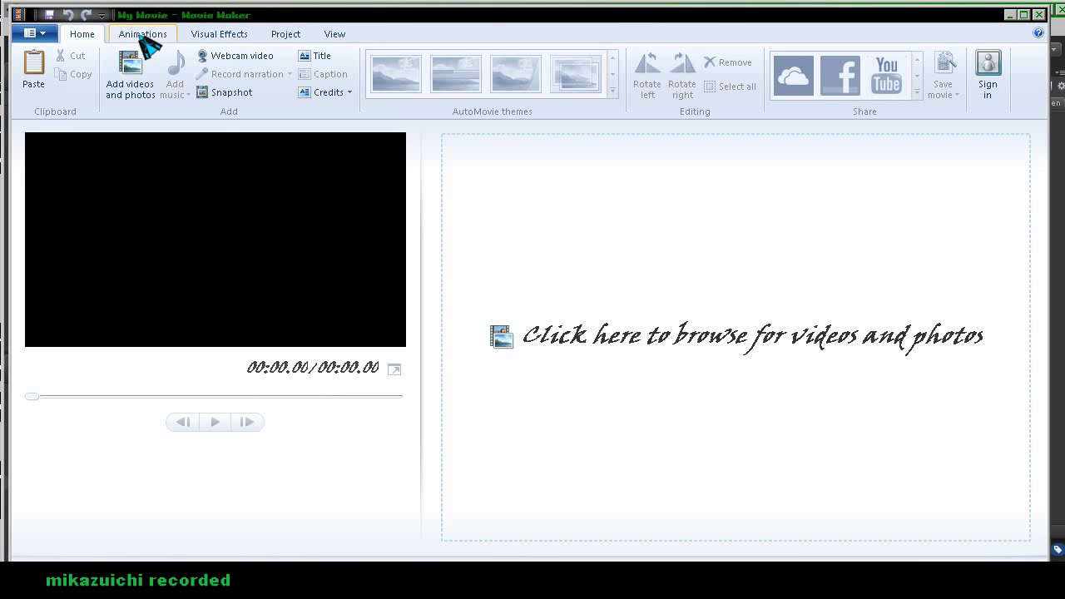
{"action": "left_click", "coordinate": [145, 38]}
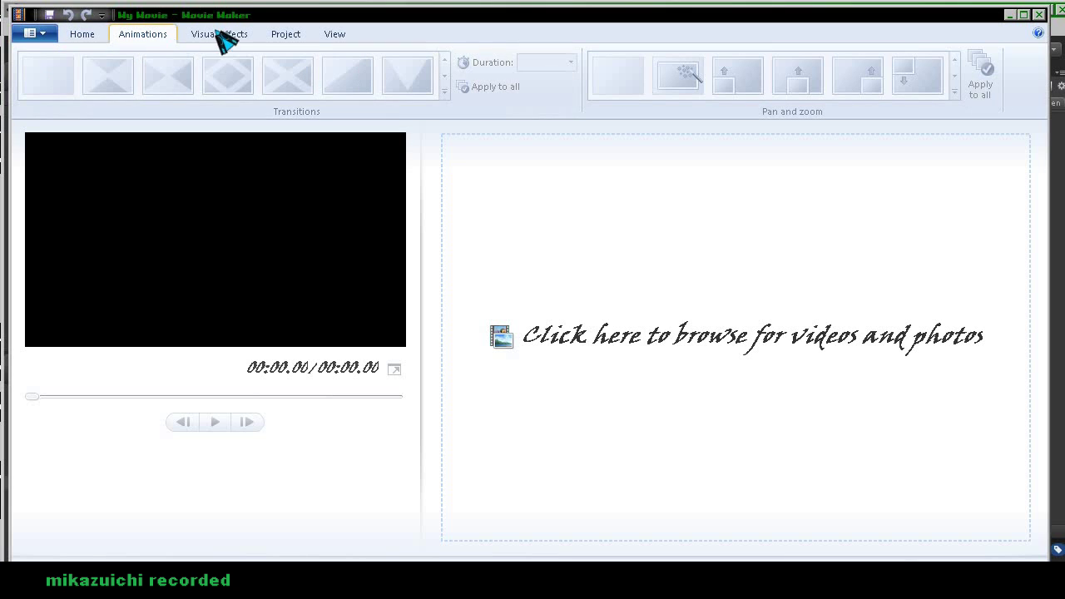
{"action": "left_click", "coordinate": [245, 37]}
{"action": "left_click", "coordinate": [283, 37]}
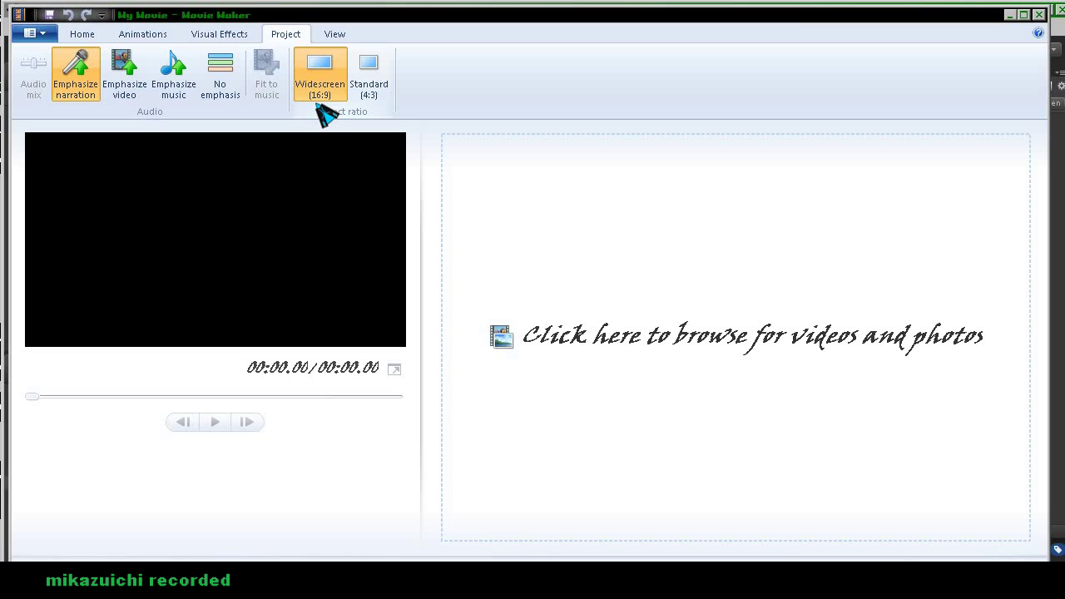
{"action": "left_click", "coordinate": [333, 35]}
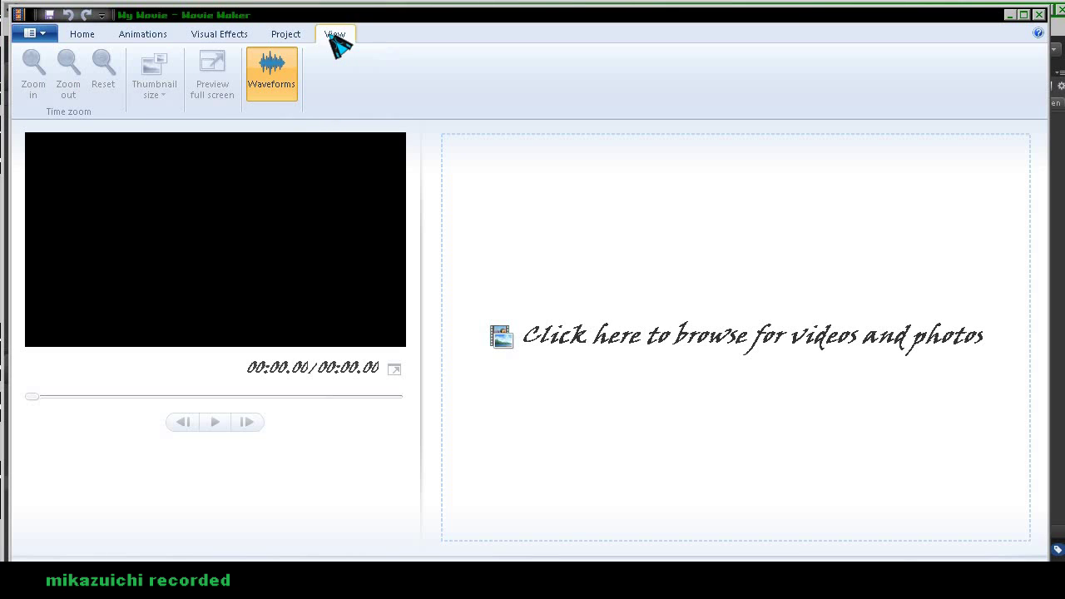
{"action": "left_click", "coordinate": [285, 35]}
{"action": "left_click", "coordinate": [219, 34]}
{"action": "left_click", "coordinate": [142, 34]}
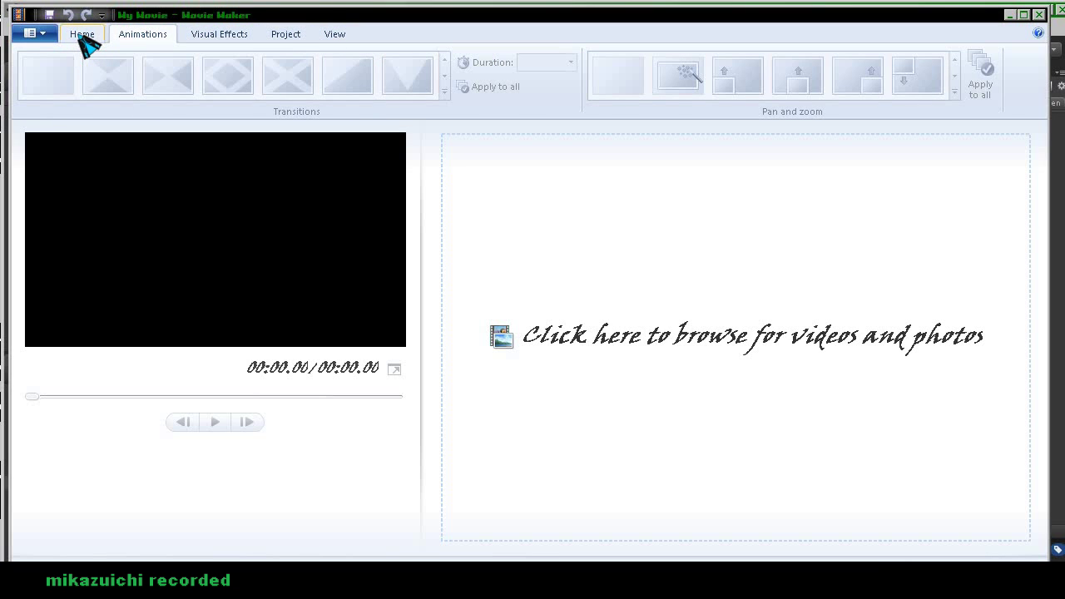
{"action": "left_click", "coordinate": [80, 35]}
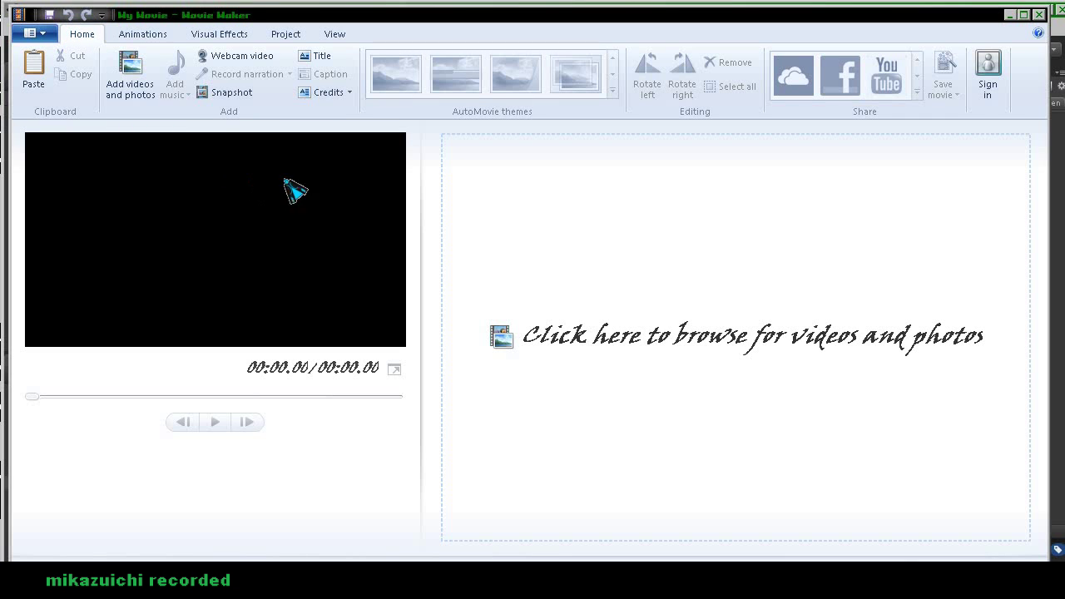
- Add VGAME.mp4 from My Documents > CyberLink > PowerDirector > 11.0 to the storyboard
{"action": "left_click", "coordinate": [733, 334]}
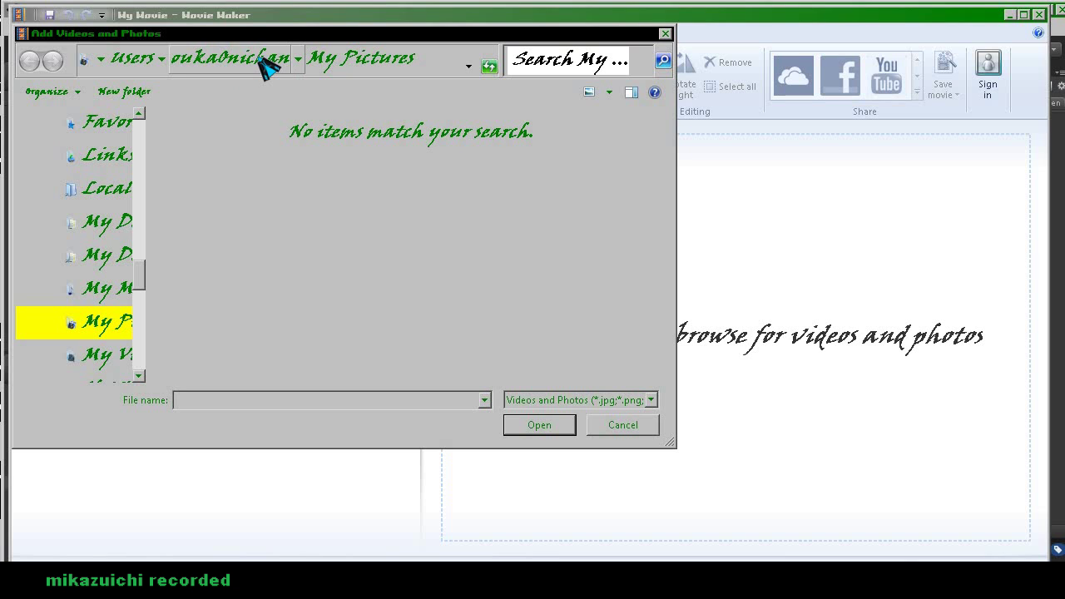
{"action": "left_click", "coordinate": [262, 63]}
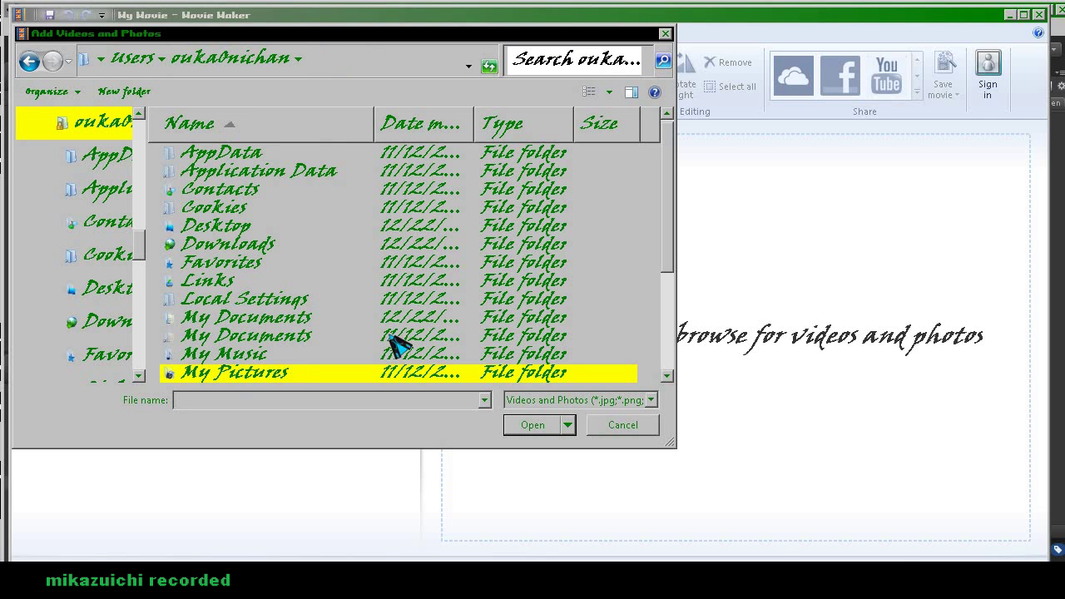
{"action": "left_click_drag", "start_coordinate": [668, 247], "coordinate": [620, 325]}
{"action": "double_click", "coordinate": [229, 267]}
{"action": "left_click", "coordinate": [275, 62]}
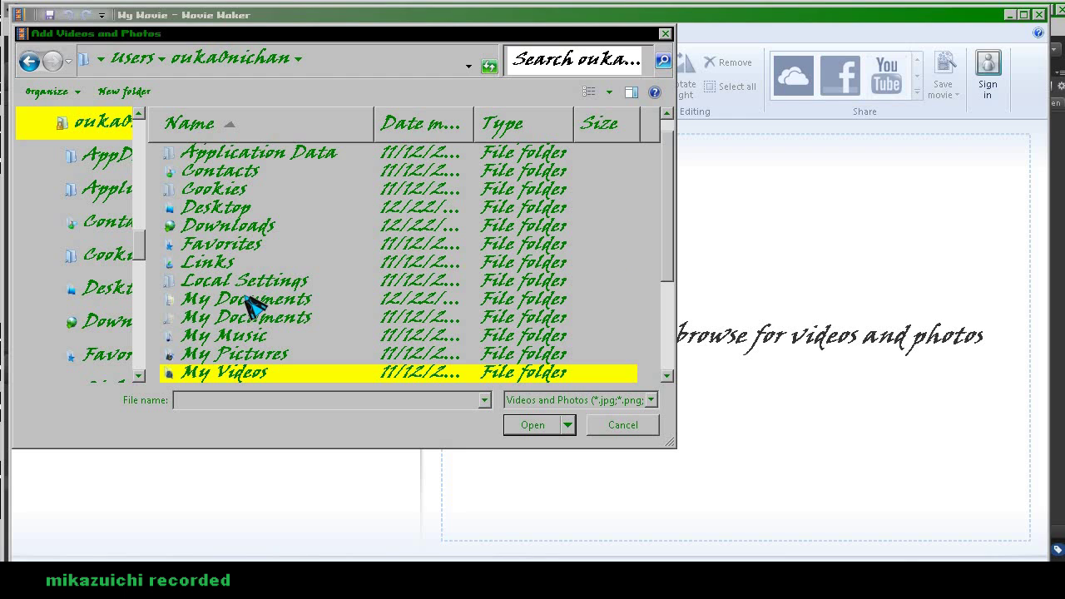
{"action": "double_click", "coordinate": [247, 298]}
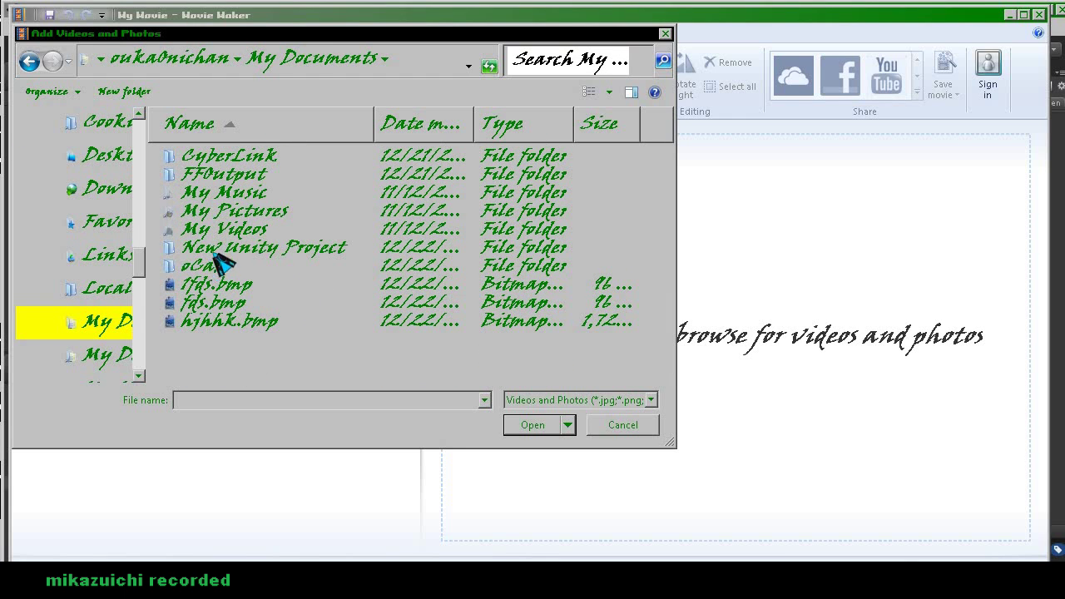
{"action": "left_click", "coordinate": [223, 164]}
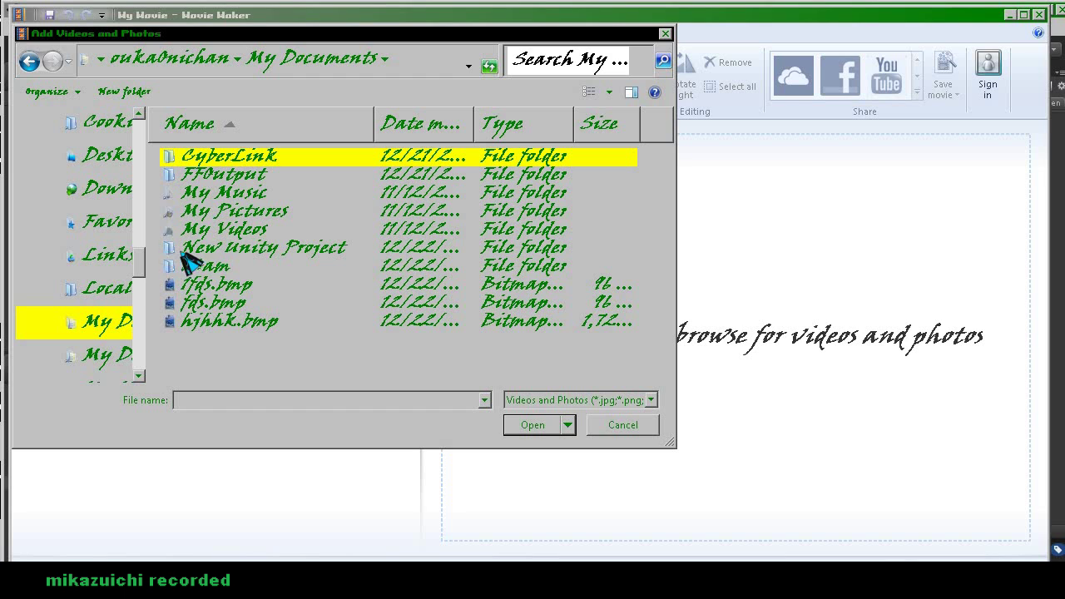
{"action": "mouse_move", "coordinate": [201, 250]}
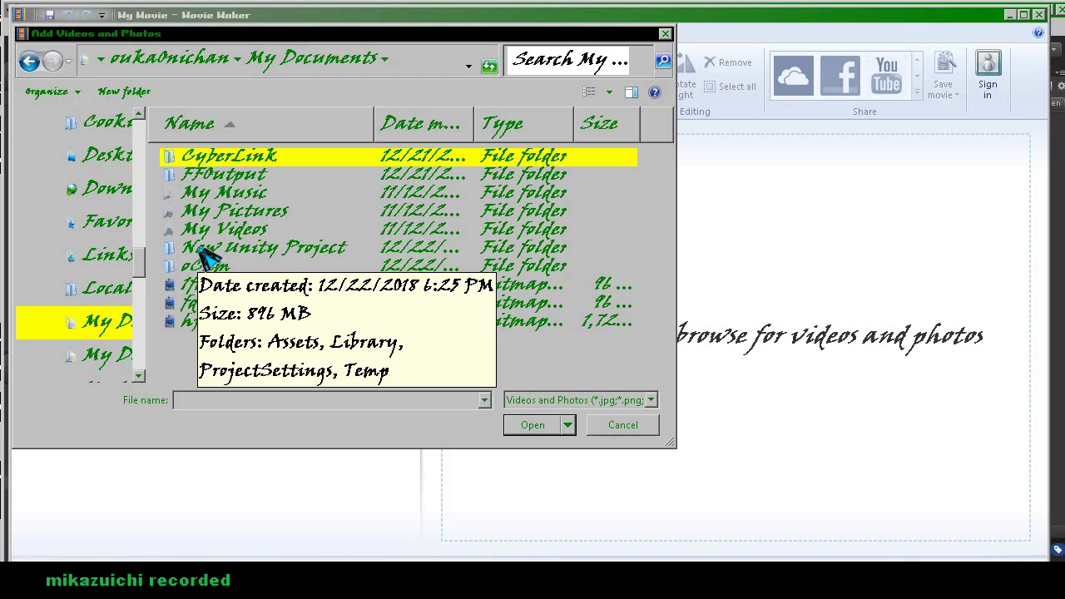
{"action": "double_click", "coordinate": [233, 157]}
{"action": "double_click", "coordinate": [219, 159]}
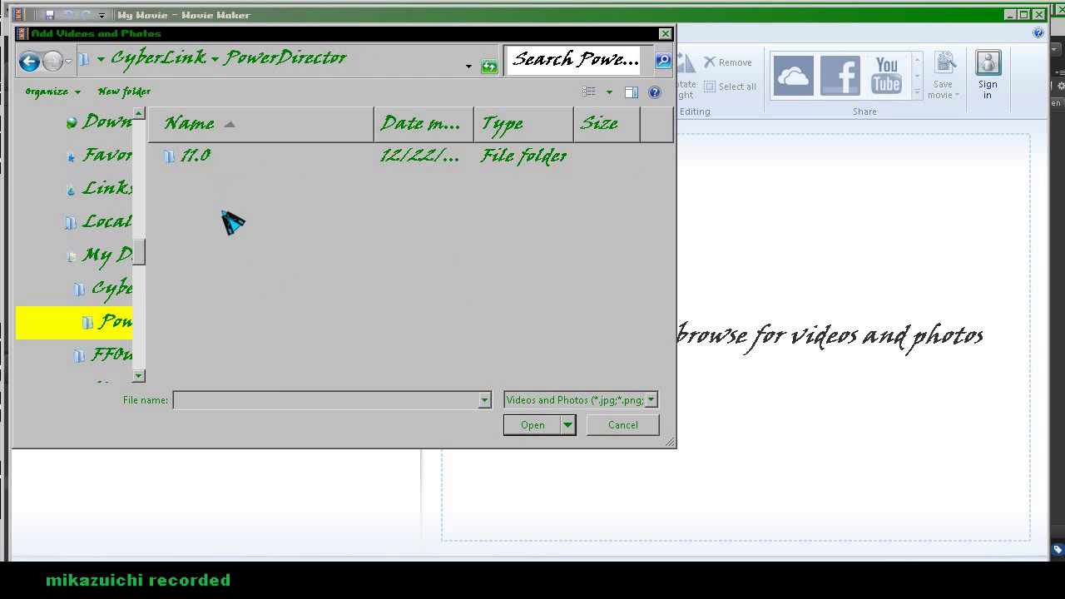
{"action": "double_click", "coordinate": [207, 160]}
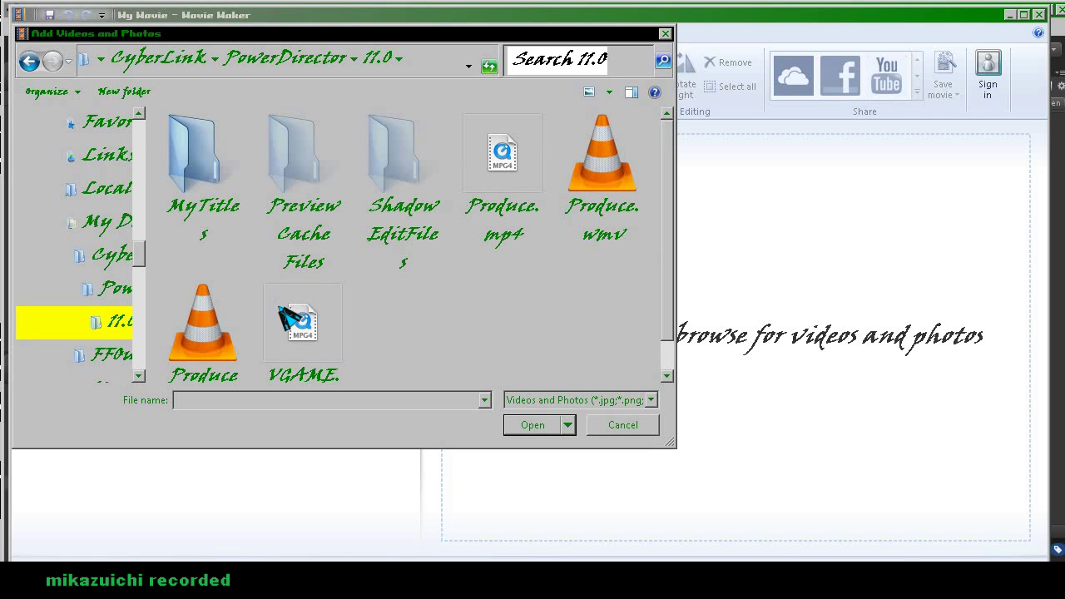
{"action": "double_click", "coordinate": [300, 333]}
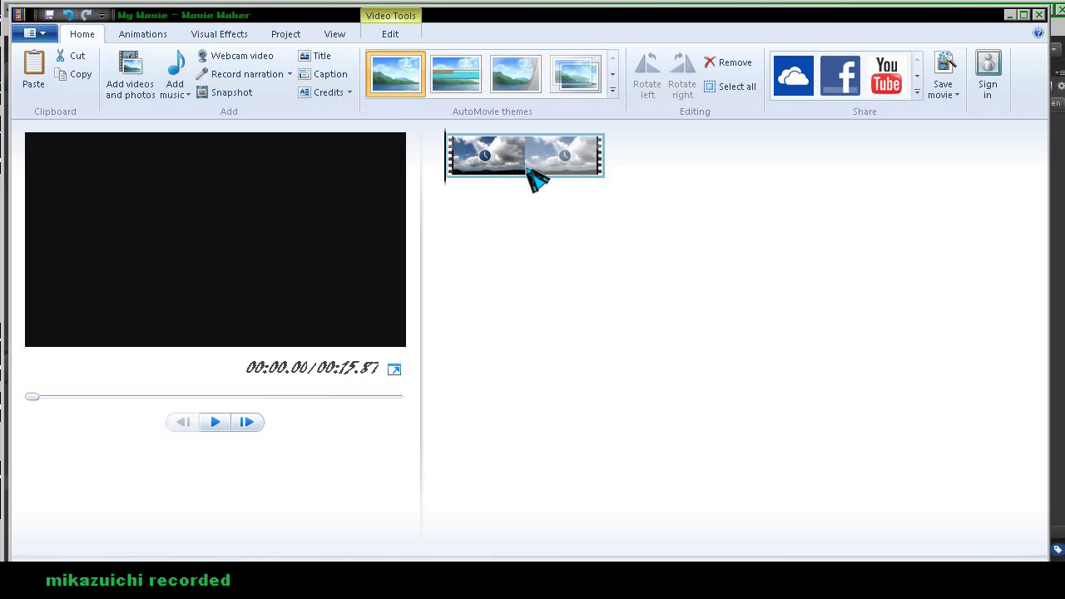
{"action": "right_click", "coordinate": [482, 155]}
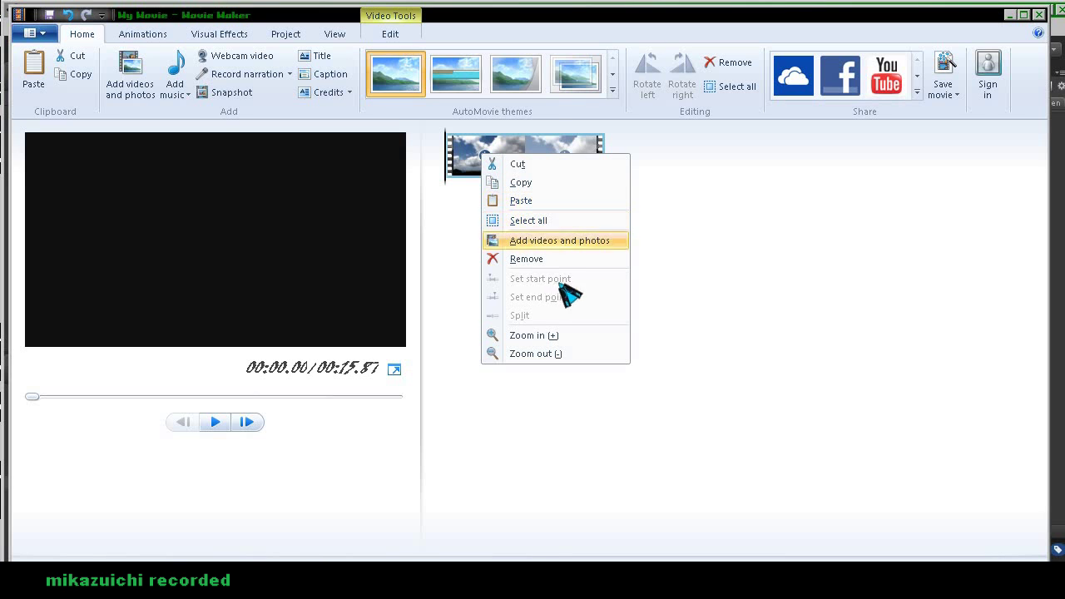
{"action": "left_click", "coordinate": [496, 164]}
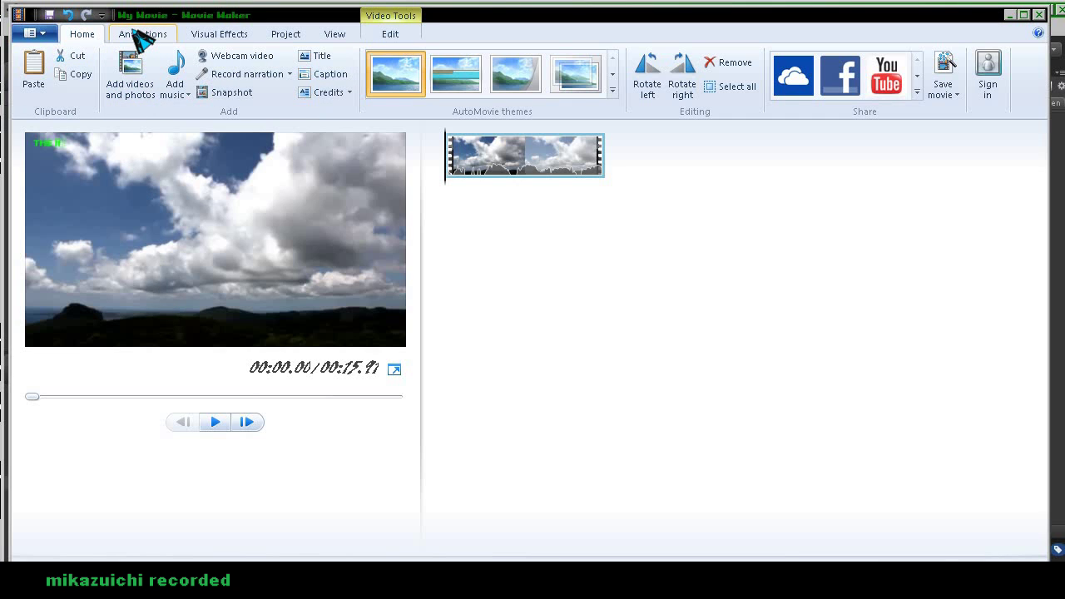
{"action": "left_click", "coordinate": [135, 35]}
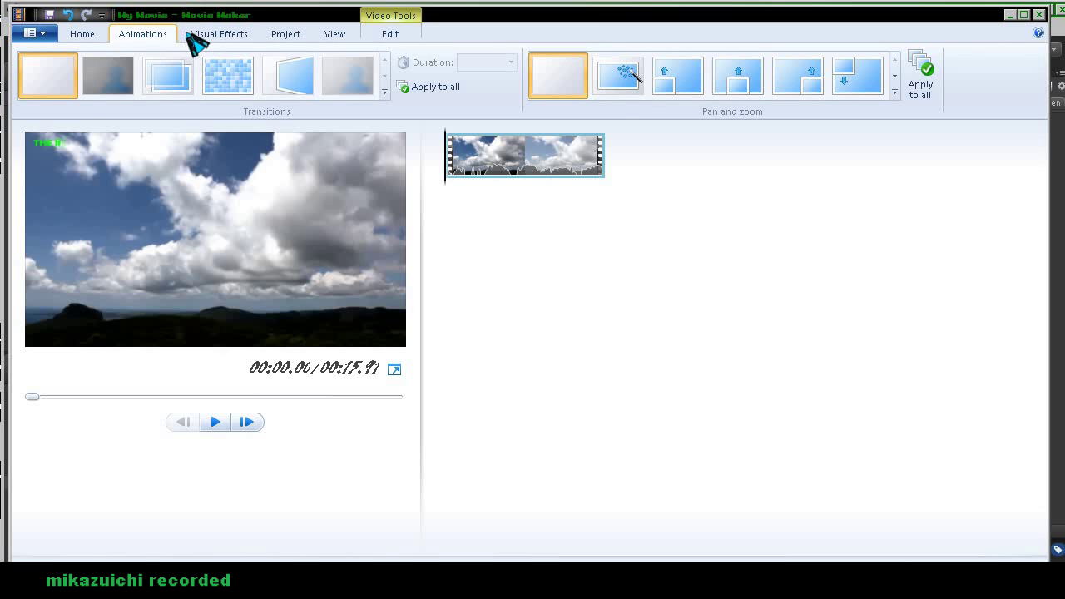
{"action": "left_click", "coordinate": [212, 36]}
{"action": "left_click", "coordinate": [284, 36]}
{"action": "left_click", "coordinate": [336, 35]}
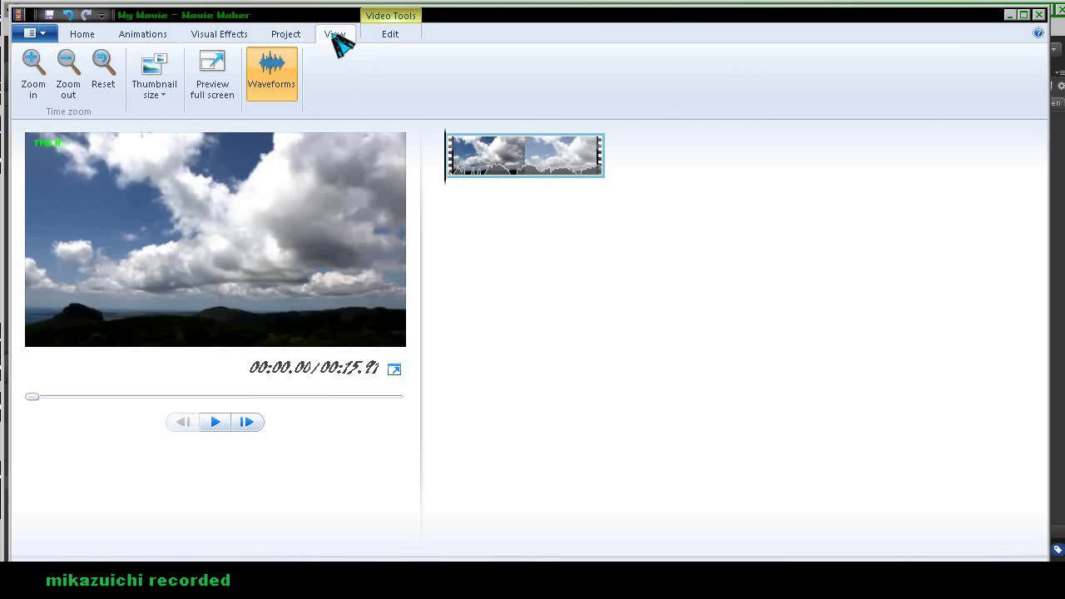
{"action": "left_click", "coordinate": [388, 33]}
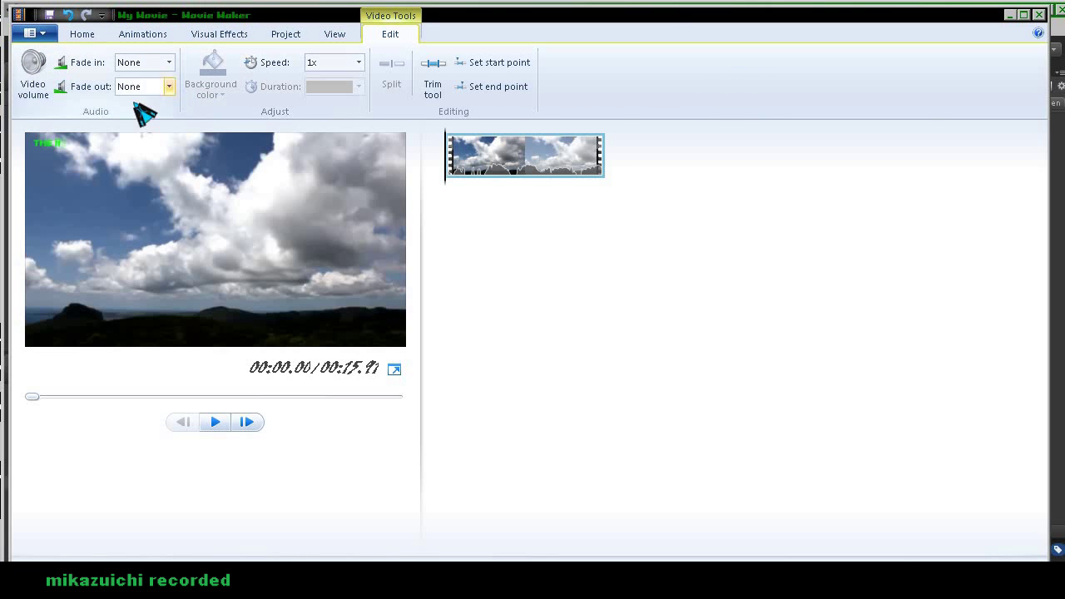
{"action": "left_click", "coordinate": [358, 64]}
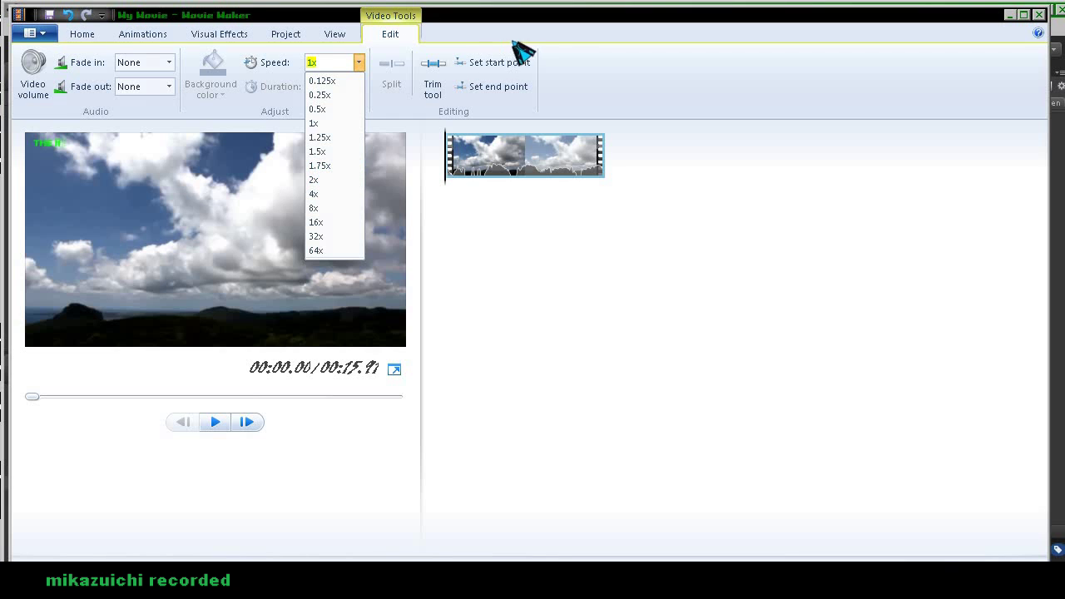
{"action": "left_click", "coordinate": [574, 45]}
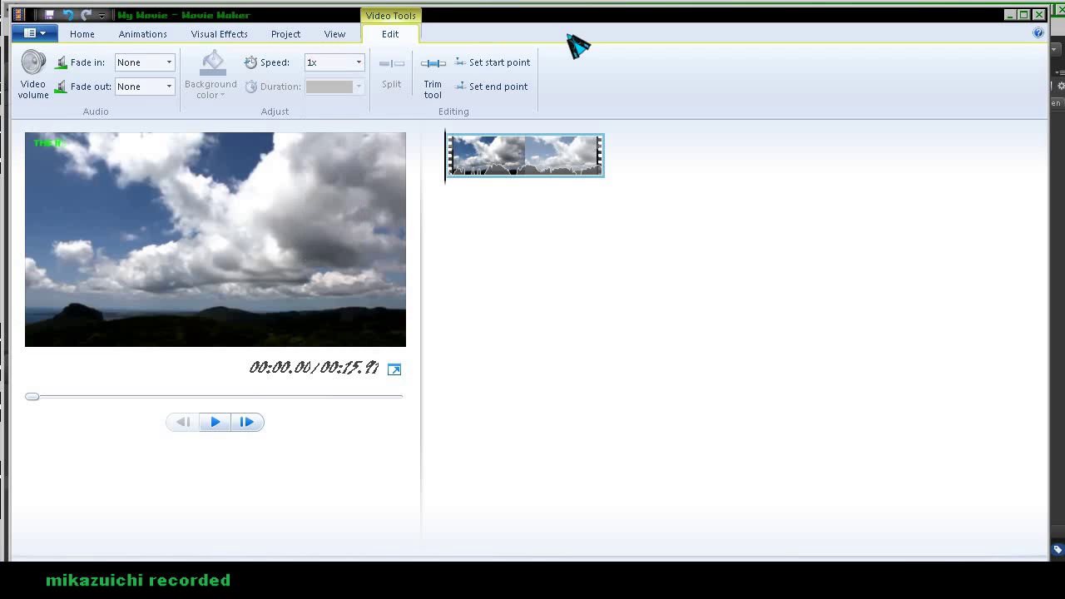
{"action": "left_click", "coordinate": [334, 34]}
{"action": "left_click", "coordinate": [286, 34]}
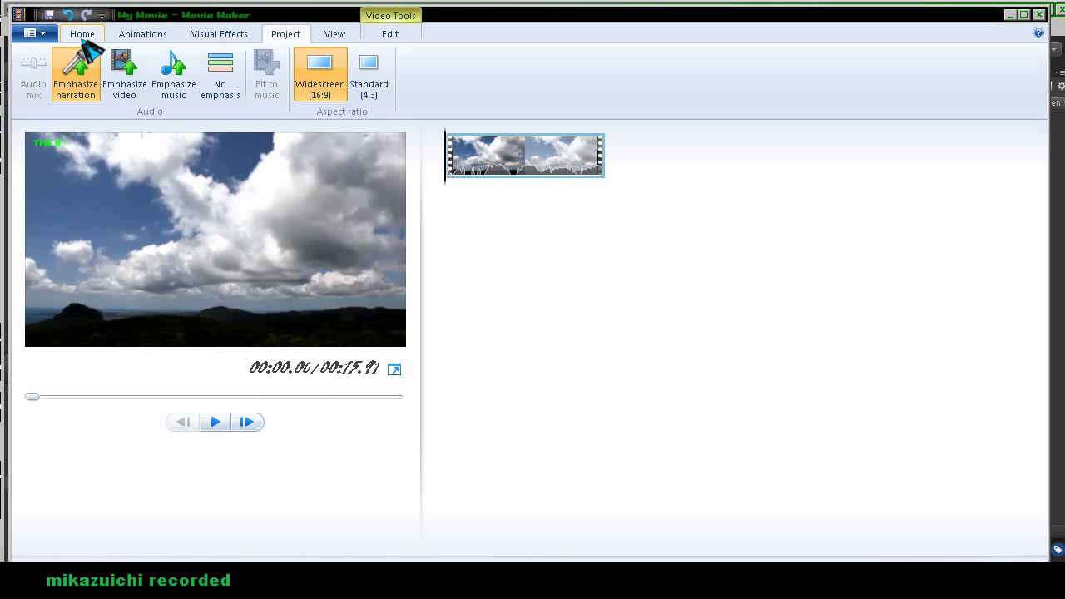
{"action": "left_click", "coordinate": [146, 35]}
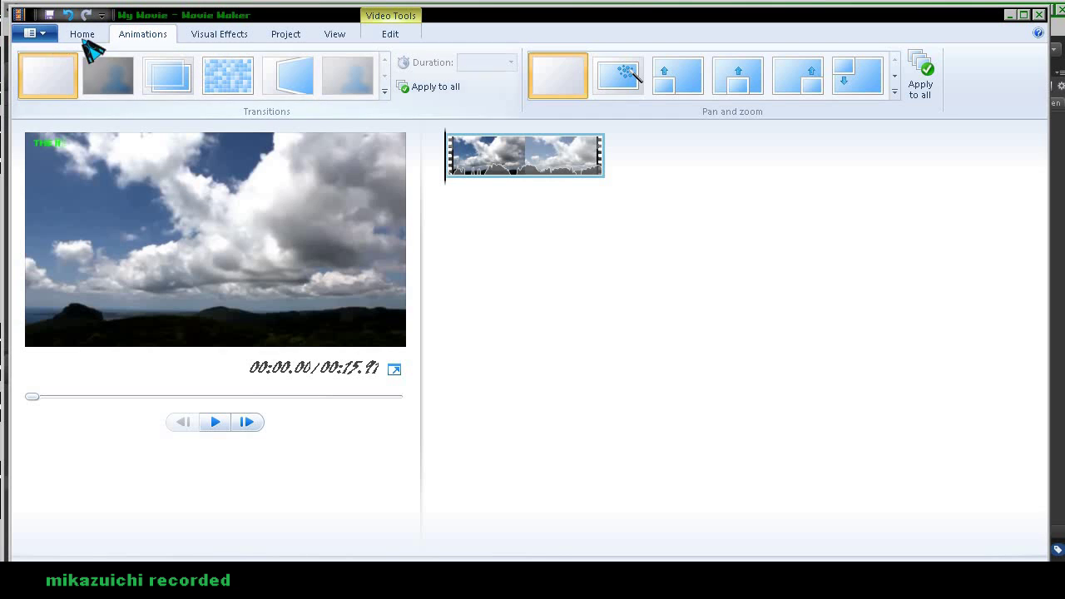
{"action": "left_click", "coordinate": [85, 35]}
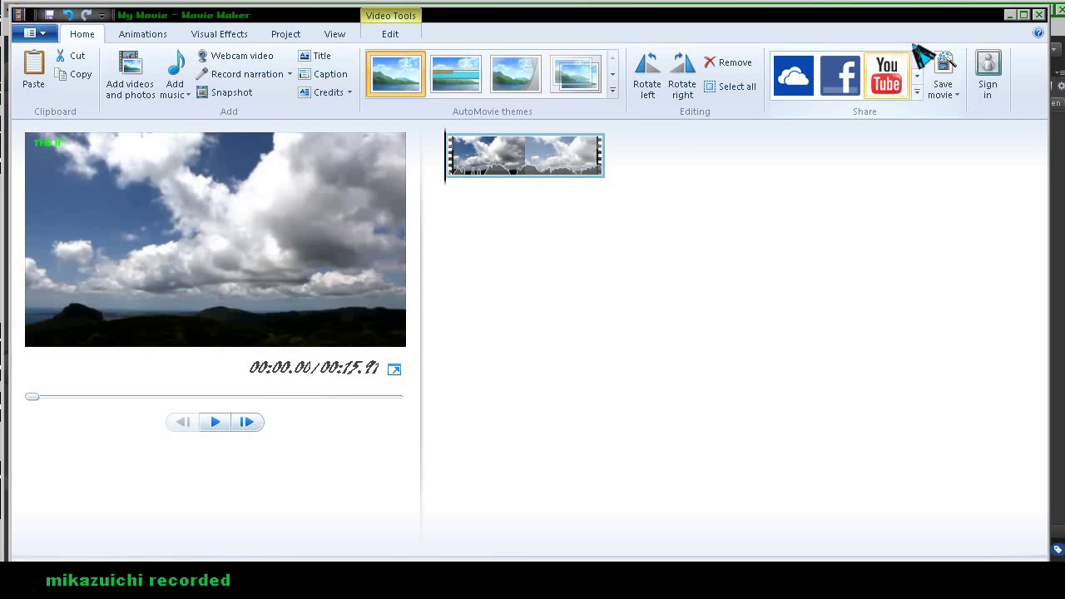
- Close Movie Maker without saving the project, returning to the Unity editor
{"action": "key", "text": "alt+Tab"}
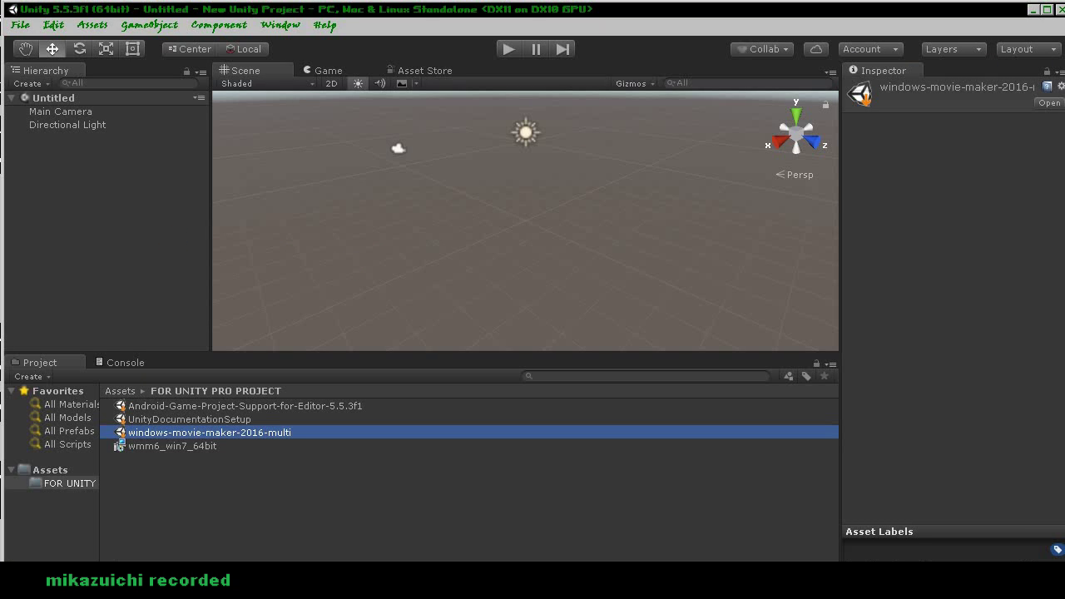
{"action": "key", "text": "alt+Tab"}
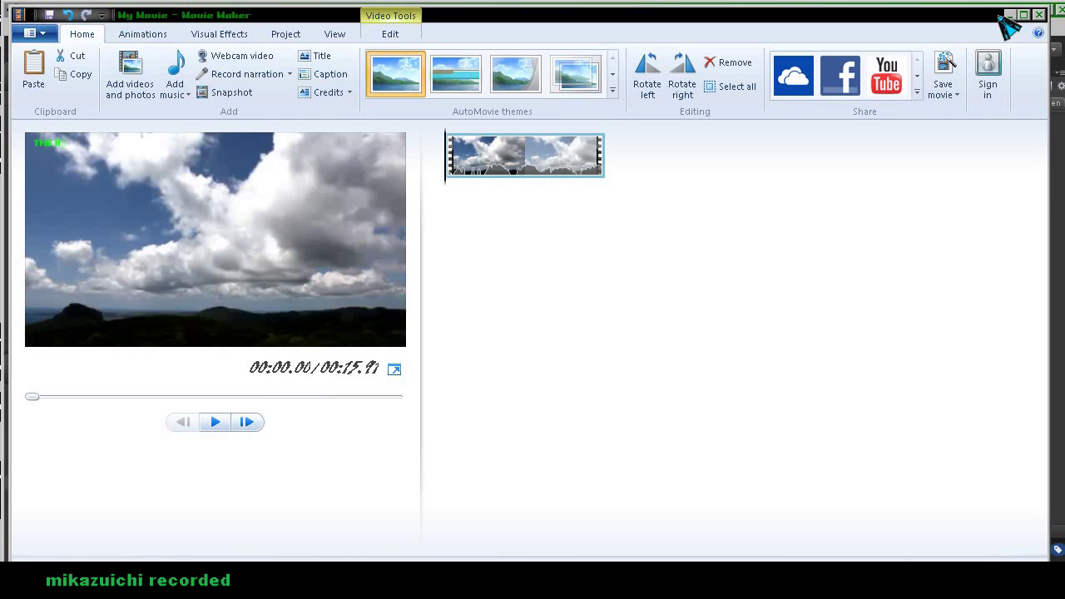
{"action": "left_click", "coordinate": [1040, 15]}
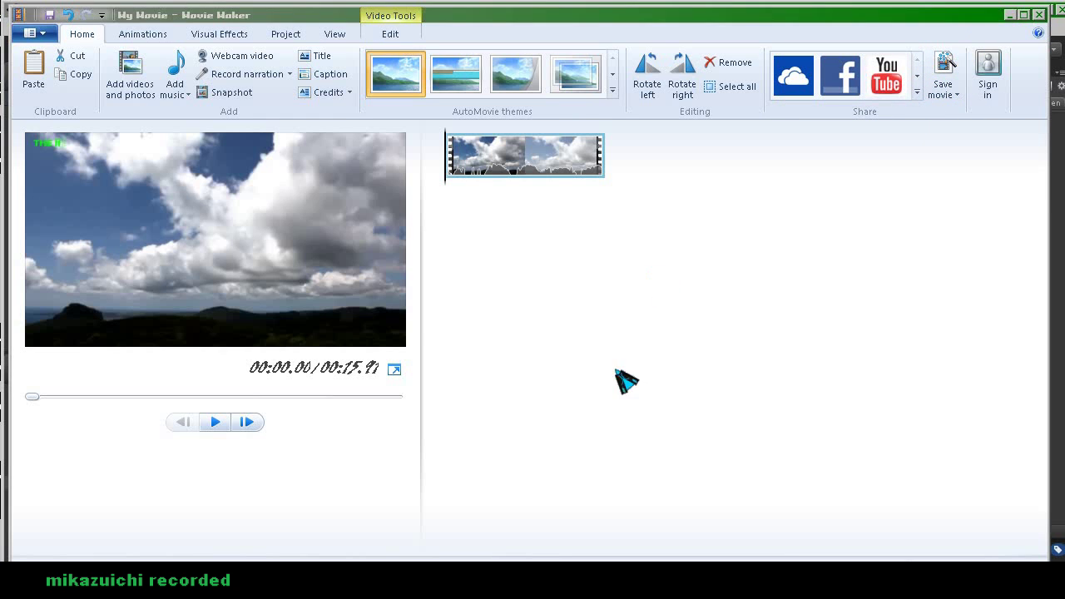
{"action": "left_click", "coordinate": [563, 310]}
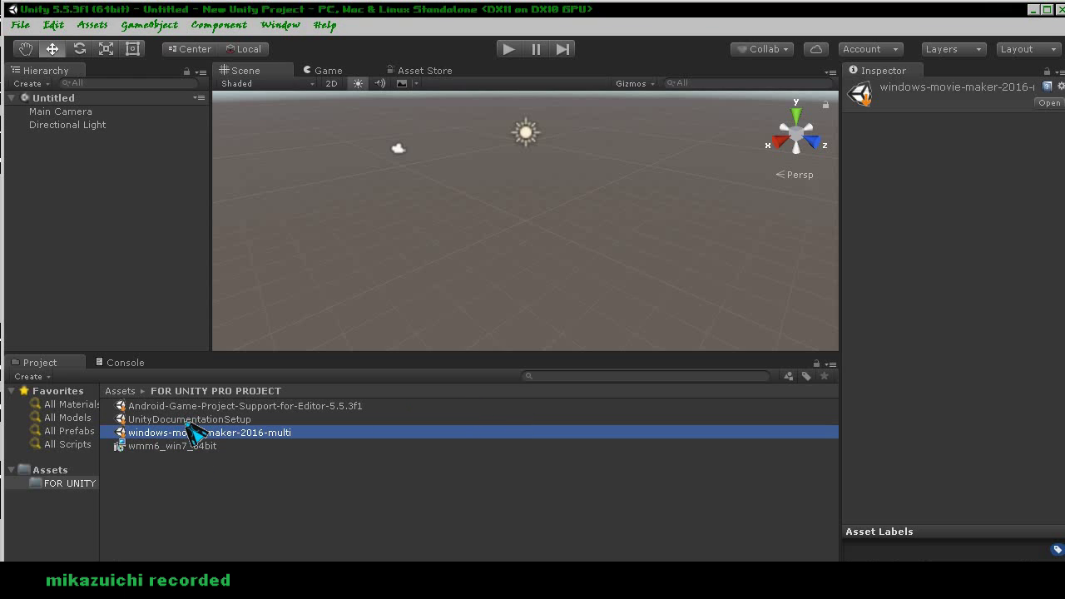
- Run the wmm6_win7_64bit installer, then launch Windows Movie Maker from Start > All Programs
{"action": "double_click", "coordinate": [193, 450]}
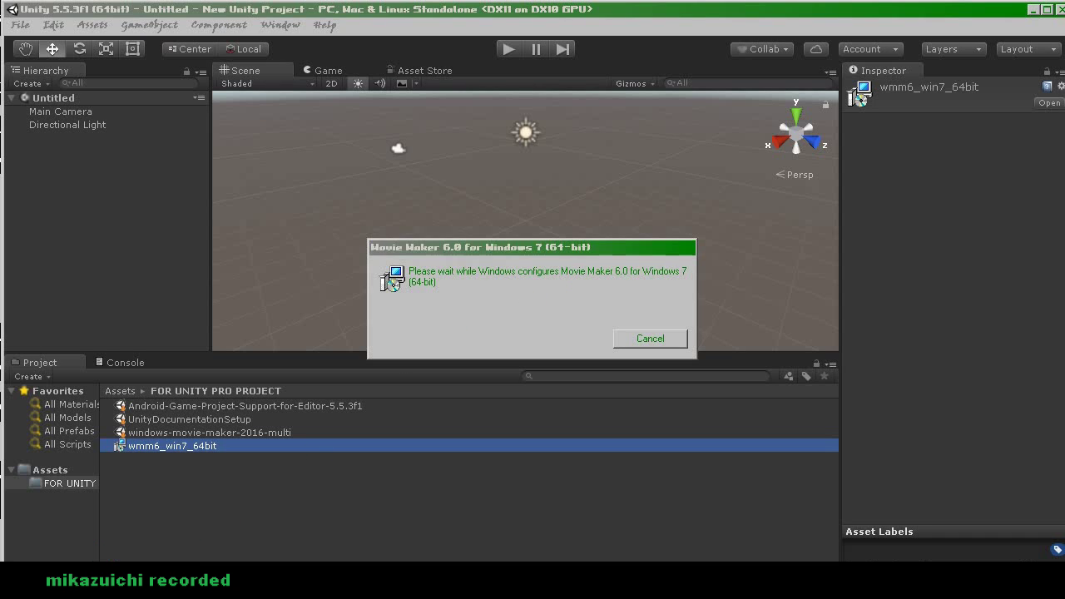
{"action": "key", "text": "super"}
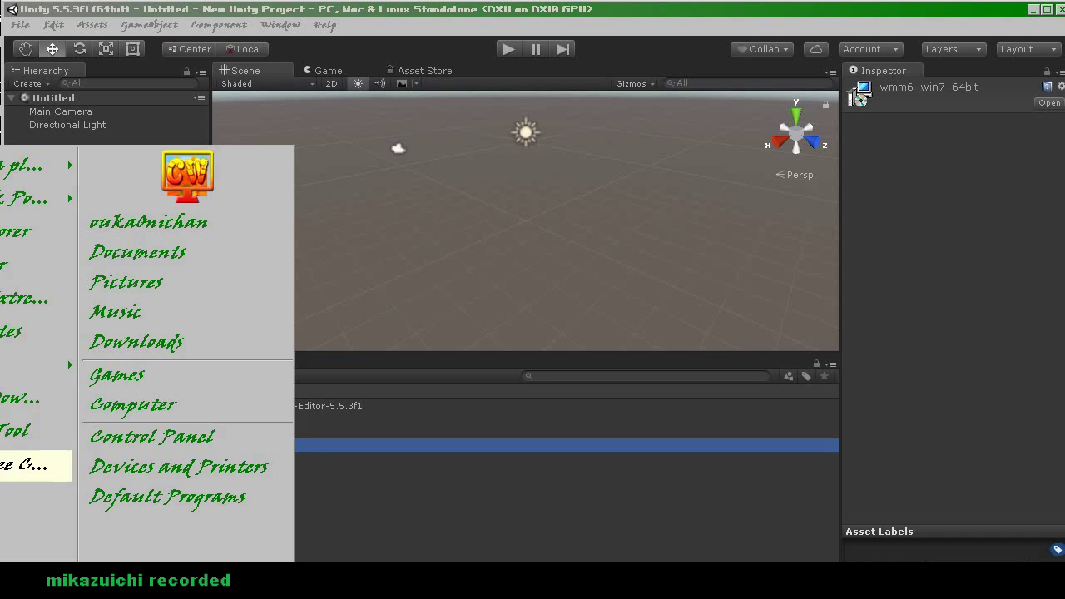
{"action": "left_click", "coordinate": [34, 533]}
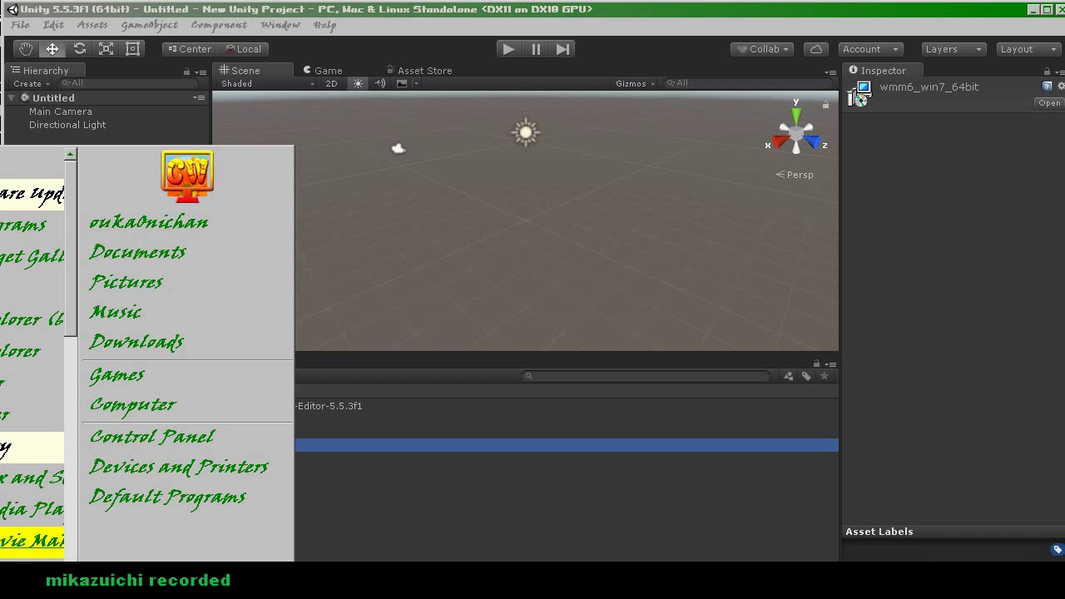
{"action": "key", "text": "Return"}
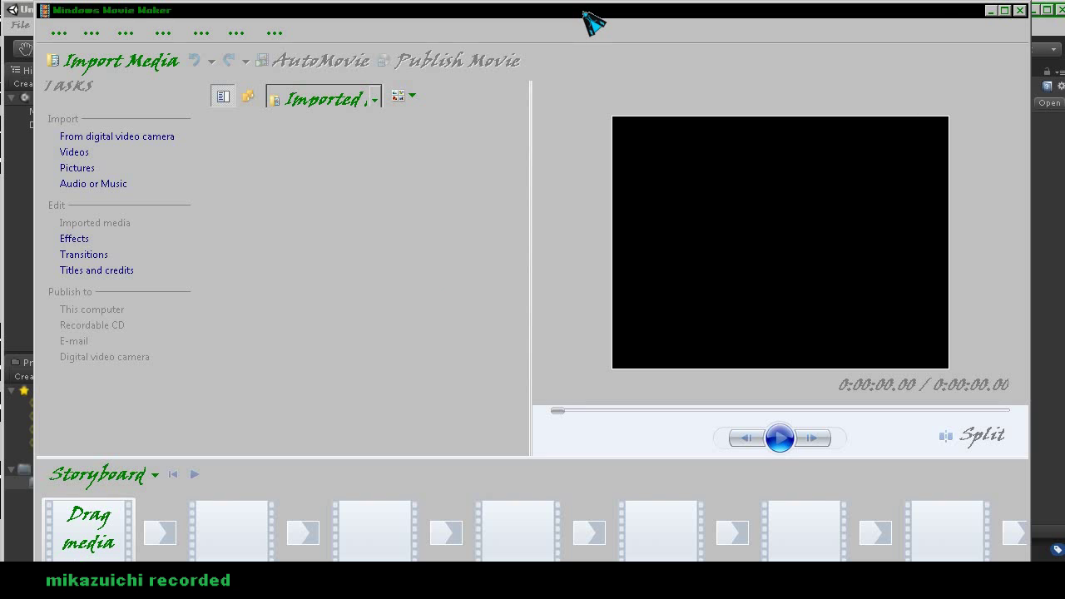
- Resize the Movie Maker window from its top edge and look through the Help menu
{"action": "left_click_drag", "start_coordinate": [581, 6], "coordinate": [574, 52]}
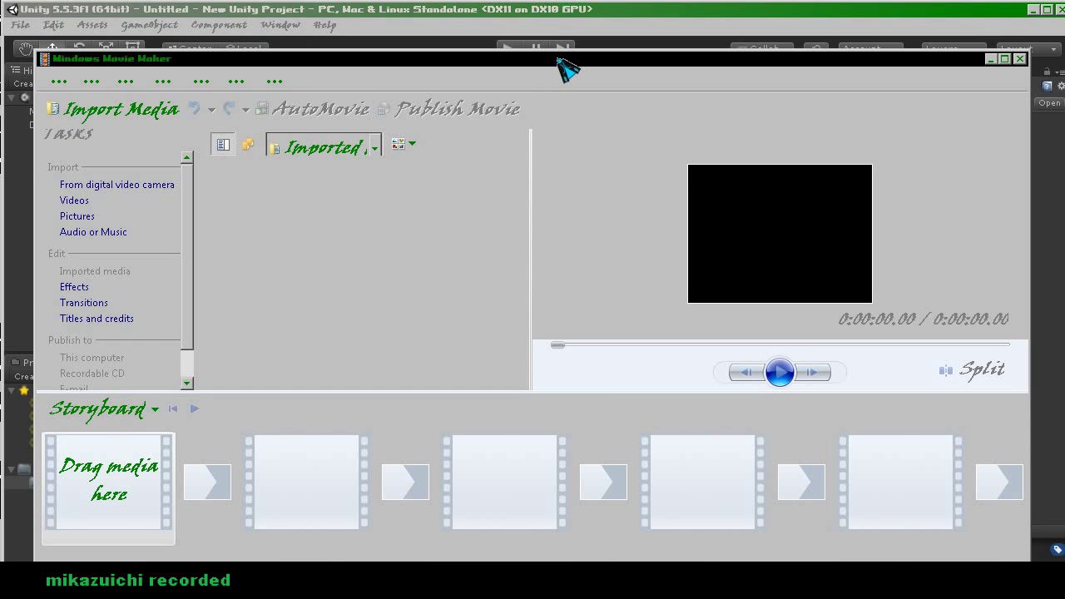
{"action": "left_click_drag", "start_coordinate": [563, 75], "coordinate": [566, 47]}
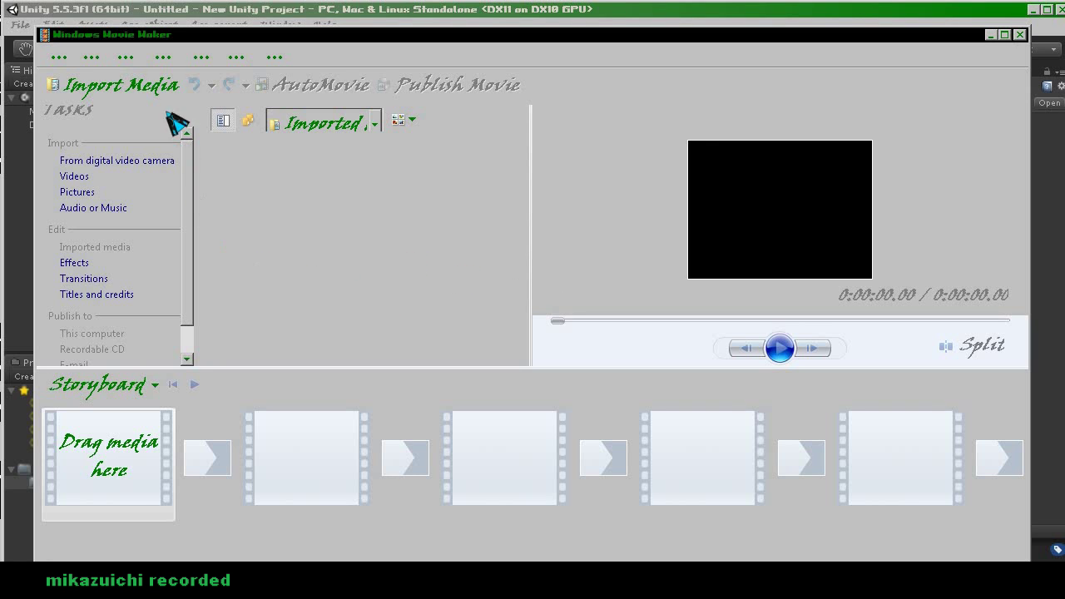
{"action": "left_click", "coordinate": [275, 57]}
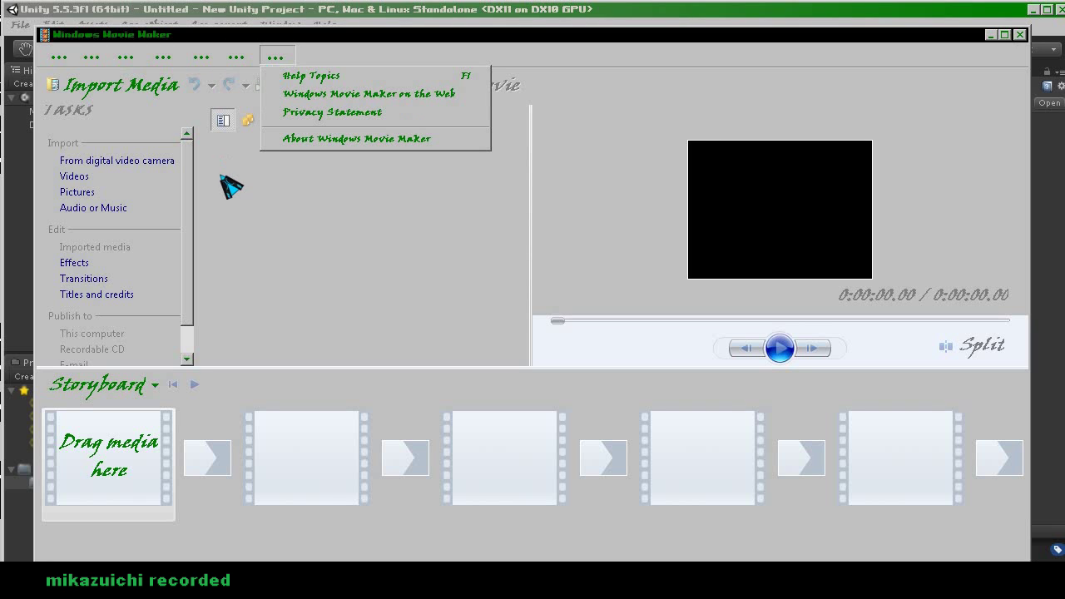
{"action": "left_click", "coordinate": [224, 179]}
{"action": "scroll", "coordinate": [190, 320], "scroll_direction": "down", "scroll_amount": 1}
{"action": "scroll", "coordinate": [190, 198], "scroll_direction": "up", "scroll_amount": 1}
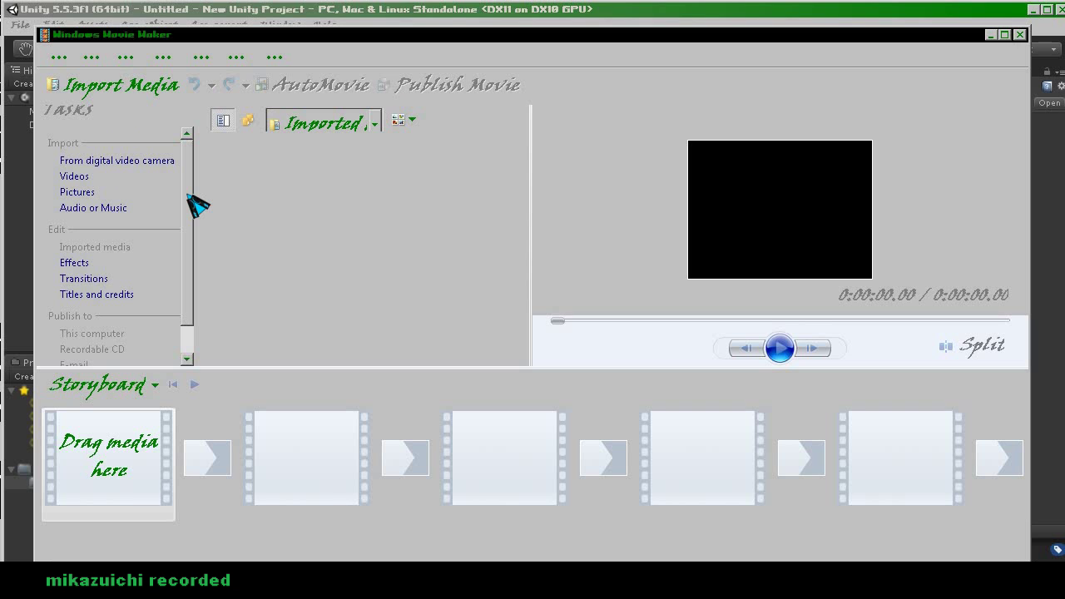
- Open the Import Video dialog and cancel it without importing anything
{"action": "left_click", "coordinate": [74, 176]}
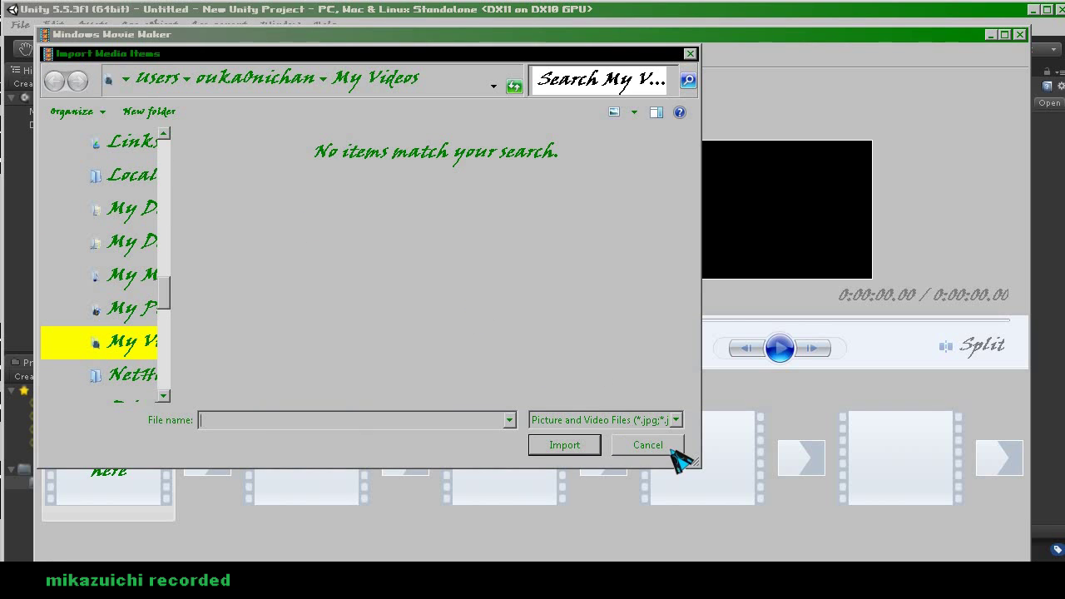
{"action": "left_click", "coordinate": [647, 445]}
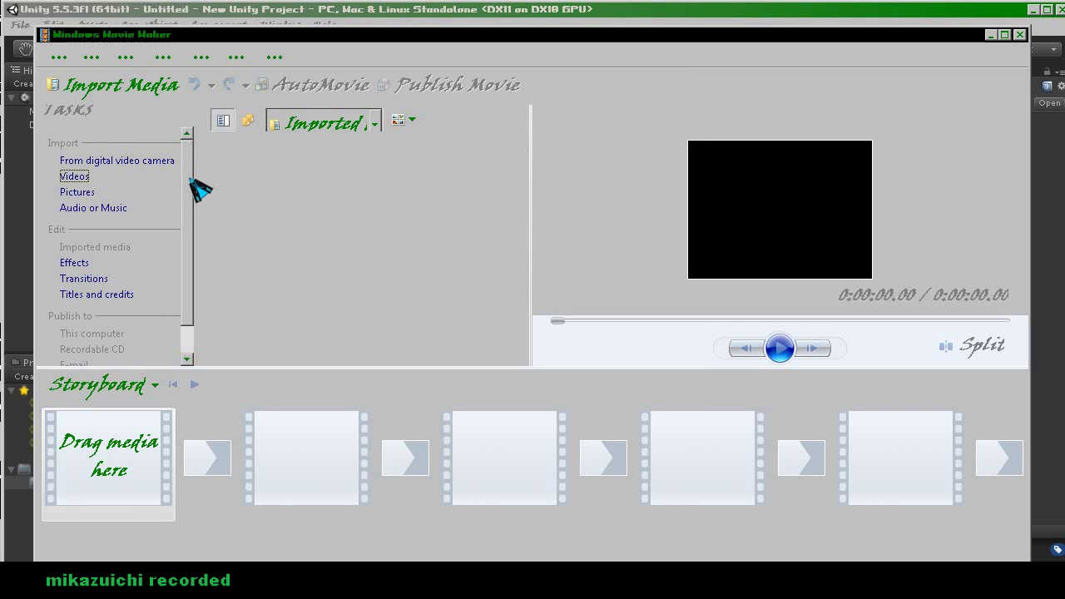
{"action": "left_click_drag", "start_coordinate": [191, 178], "coordinate": [186, 277]}
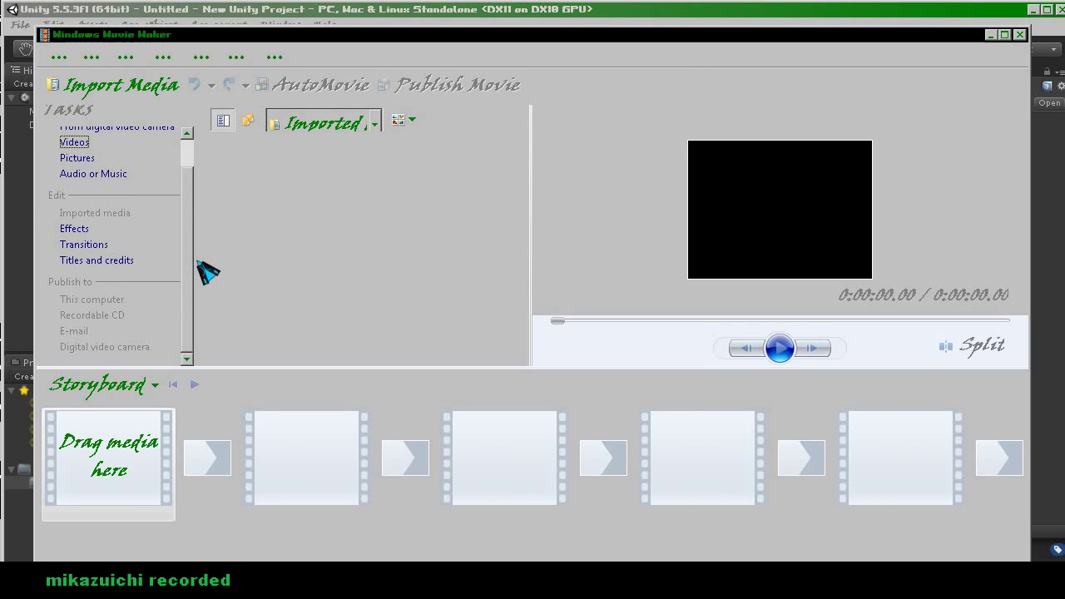
- Preview the 3D Ripple, Blur, Brightness Increase and Hue Cycles video effects
{"action": "left_click", "coordinate": [78, 230]}
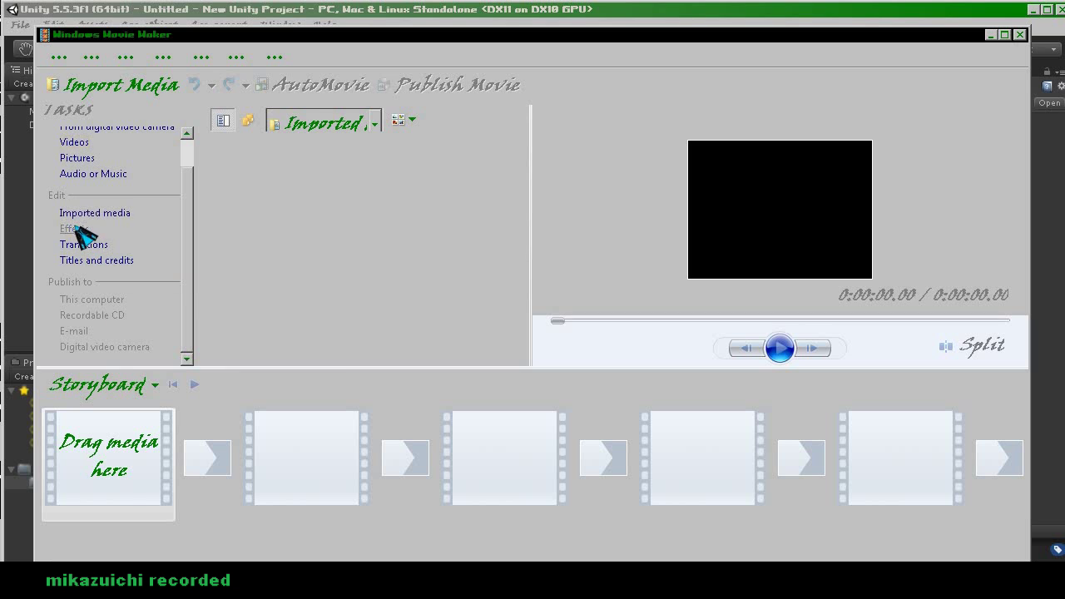
{"action": "left_click", "coordinate": [268, 197]}
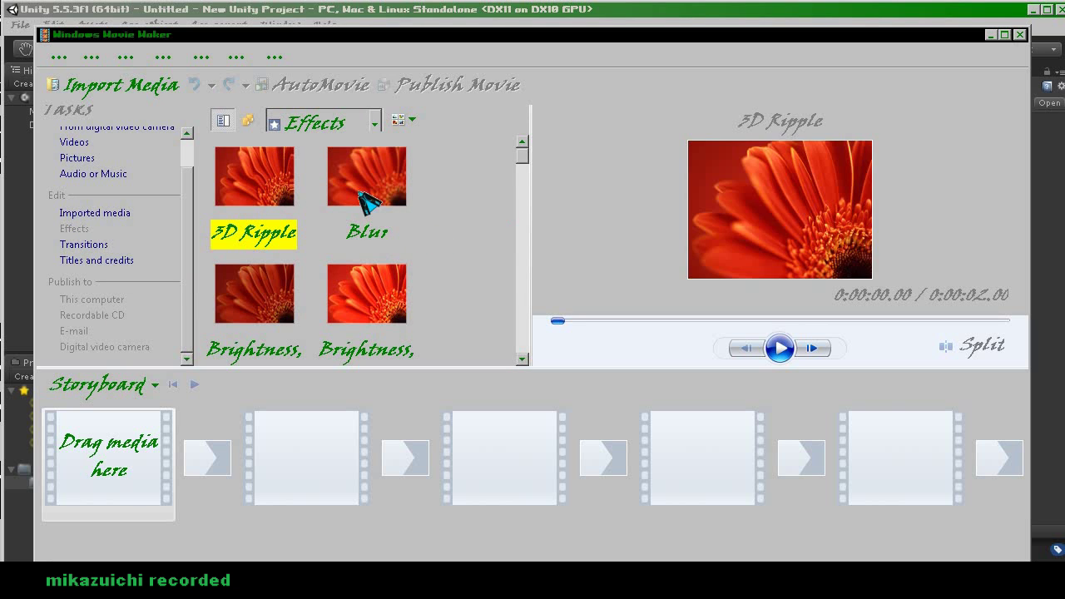
{"action": "left_click", "coordinate": [366, 199]}
{"action": "left_click", "coordinate": [340, 307]}
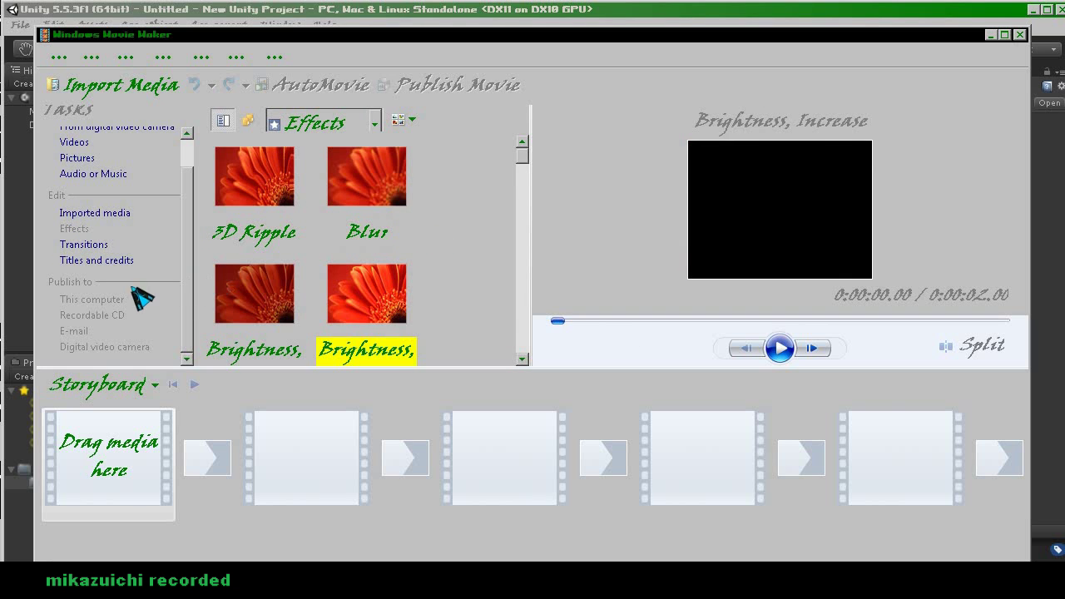
{"action": "scroll", "coordinate": [316, 281], "scroll_direction": "down", "scroll_amount": 5}
{"action": "scroll", "coordinate": [316, 281], "scroll_direction": "down", "scroll_amount": 3}
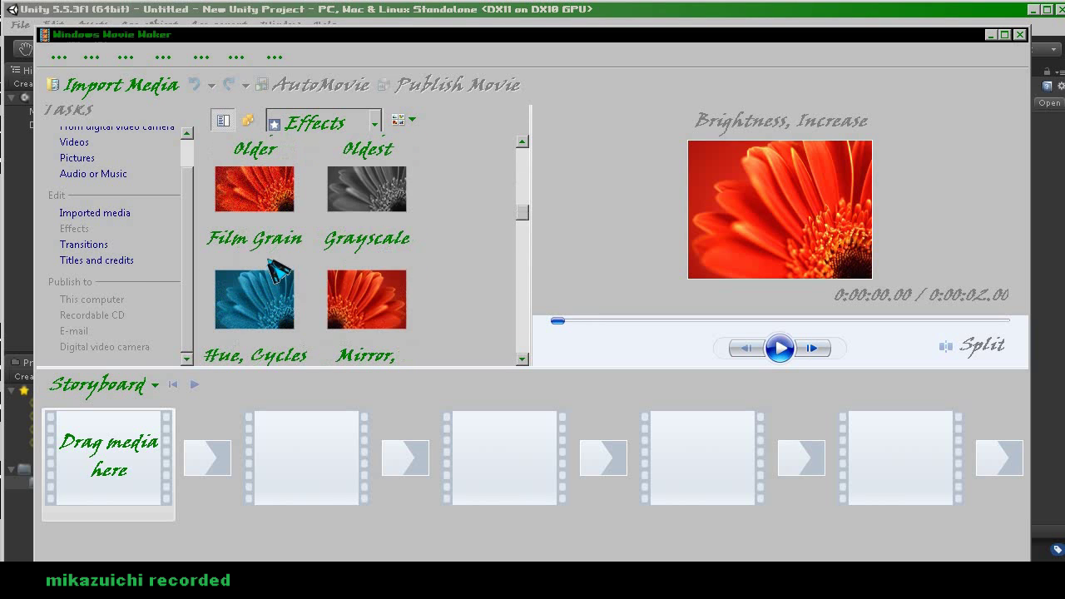
{"action": "left_click", "coordinate": [245, 292]}
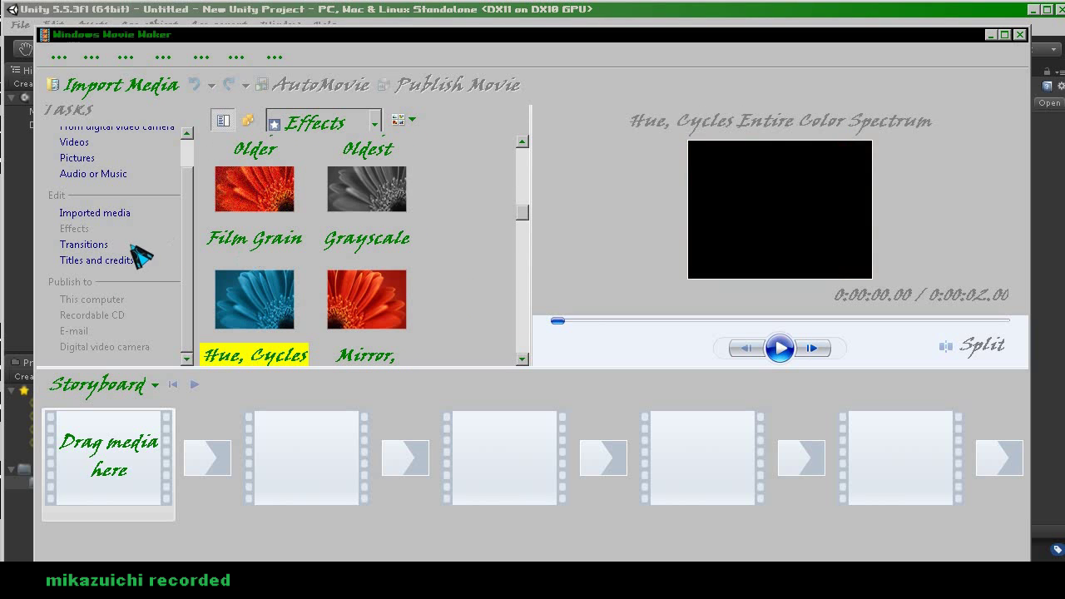
- Play previews of the Bars Vertical, Bow Tie Horizontal and Filled V, Down transitions
{"action": "left_click", "coordinate": [84, 244]}
{"action": "left_click", "coordinate": [368, 203]}
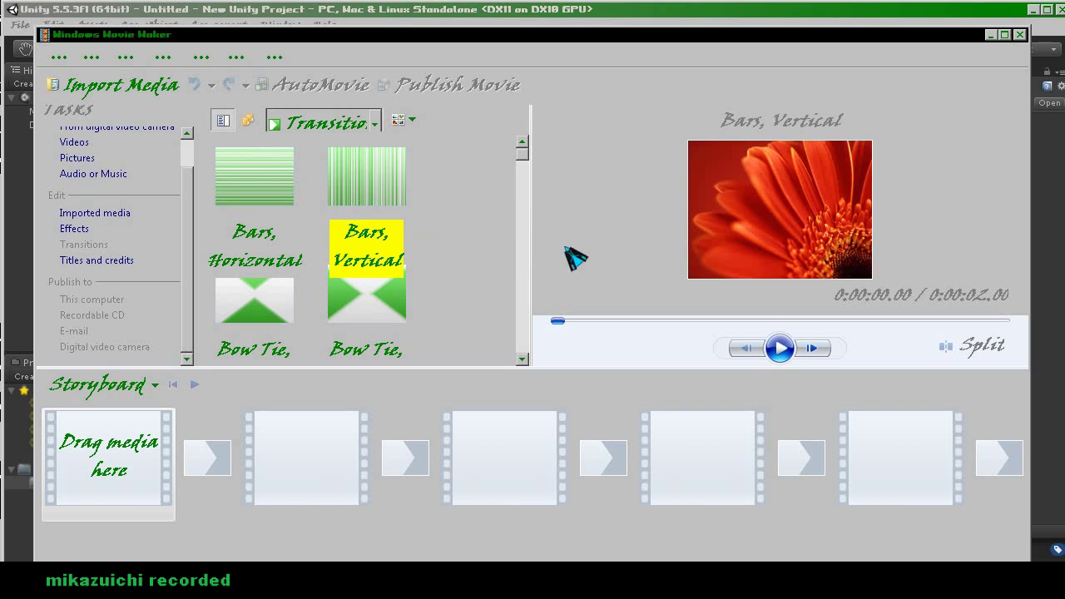
{"action": "left_click", "coordinate": [786, 348]}
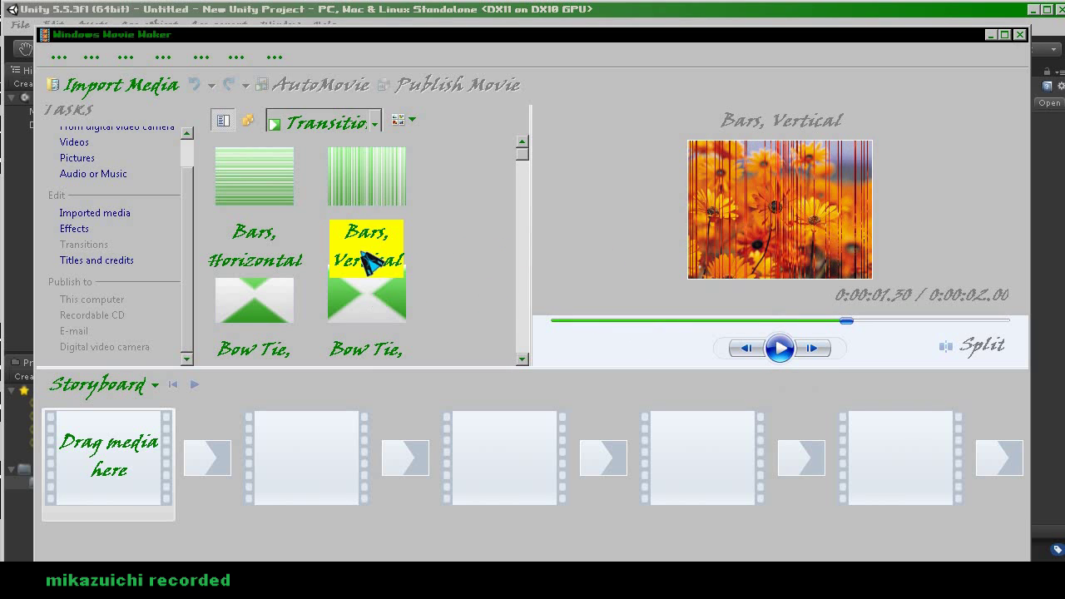
{"action": "left_click", "coordinate": [233, 309]}
{"action": "left_click", "coordinate": [780, 348]}
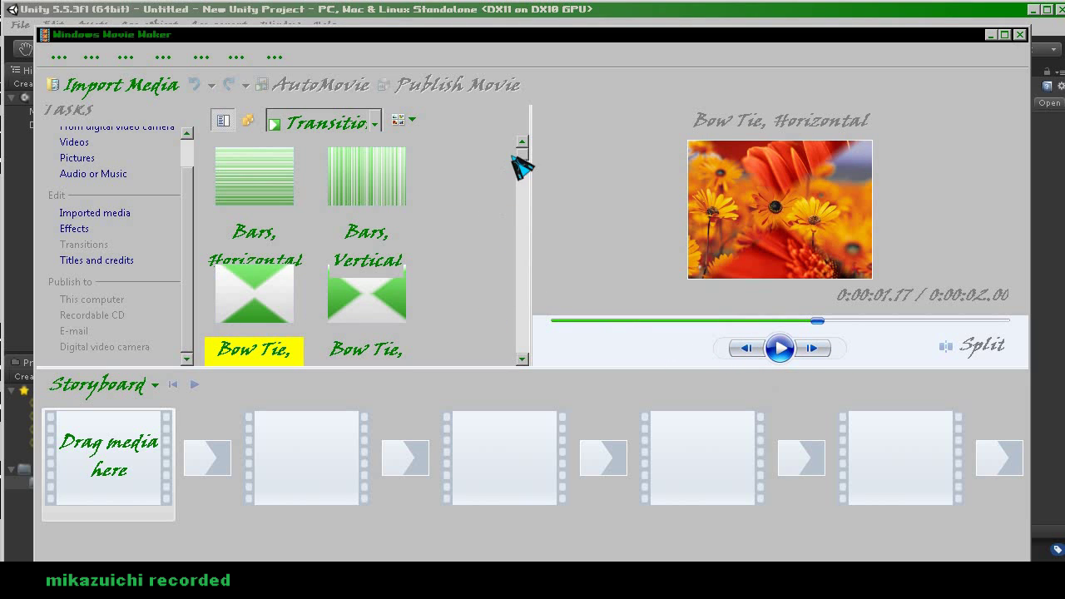
{"action": "left_click_drag", "start_coordinate": [535, 167], "coordinate": [535, 219]}
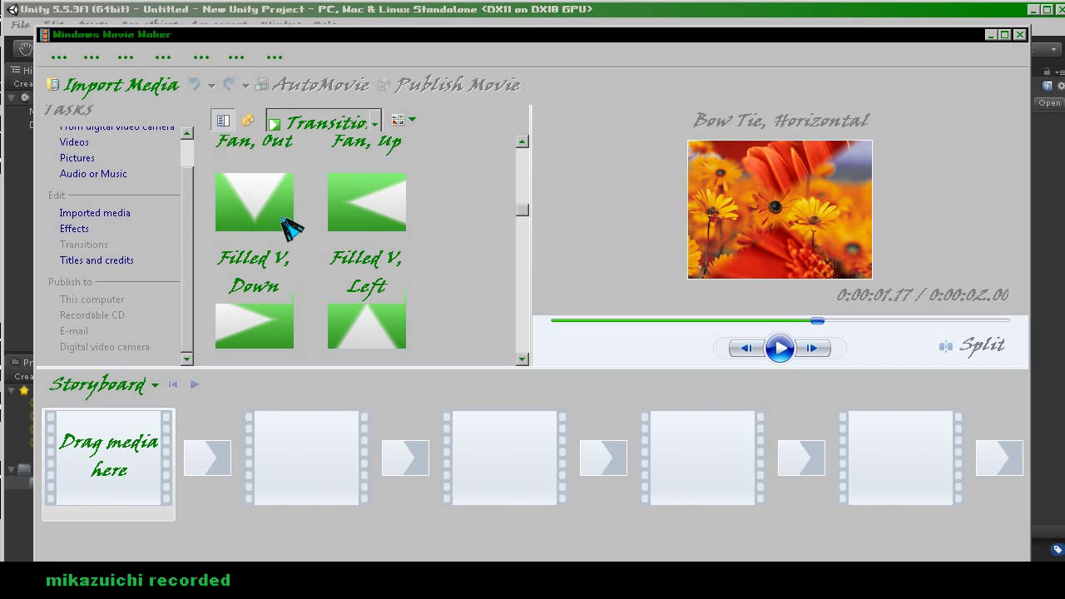
{"action": "left_click", "coordinate": [280, 218]}
{"action": "left_click", "coordinate": [783, 351]}
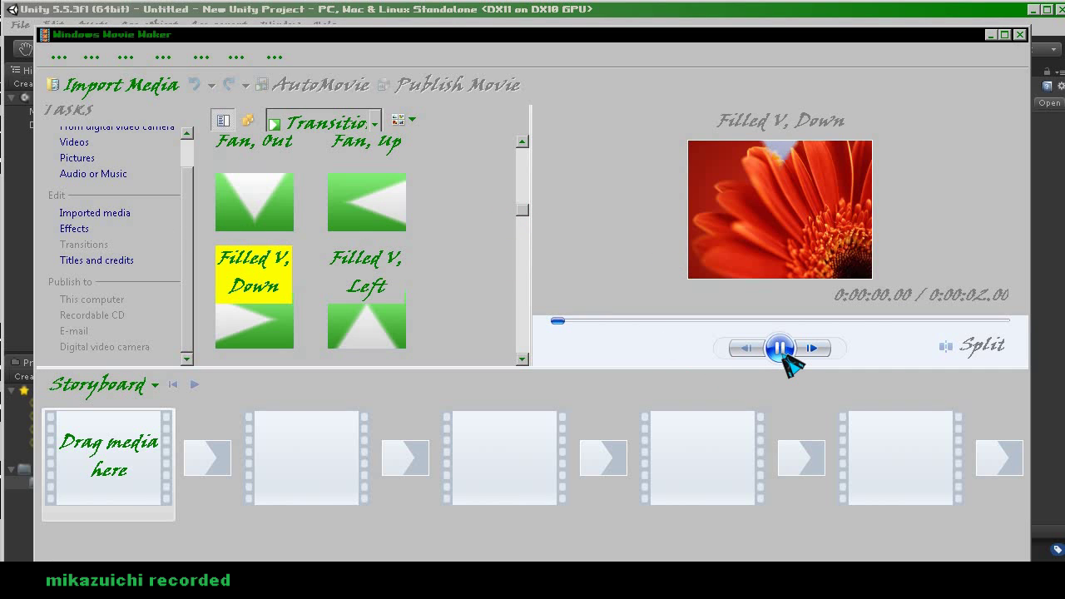
{"action": "left_click", "coordinate": [782, 351]}
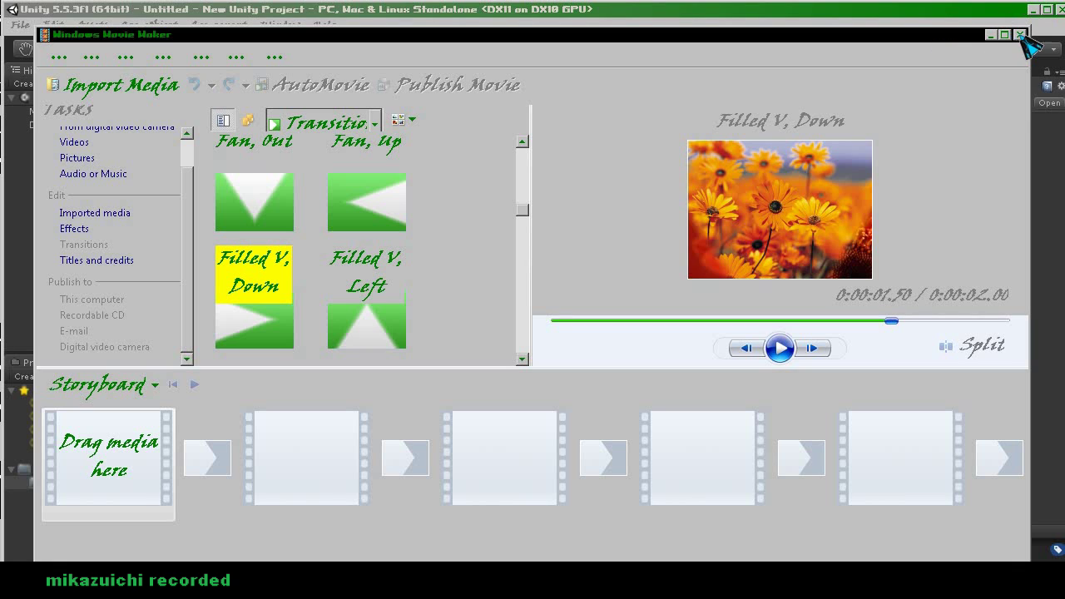
- Close Movie Maker, select Main Camera, and open the Transform component's manual page
{"action": "left_click", "coordinate": [1019, 35]}
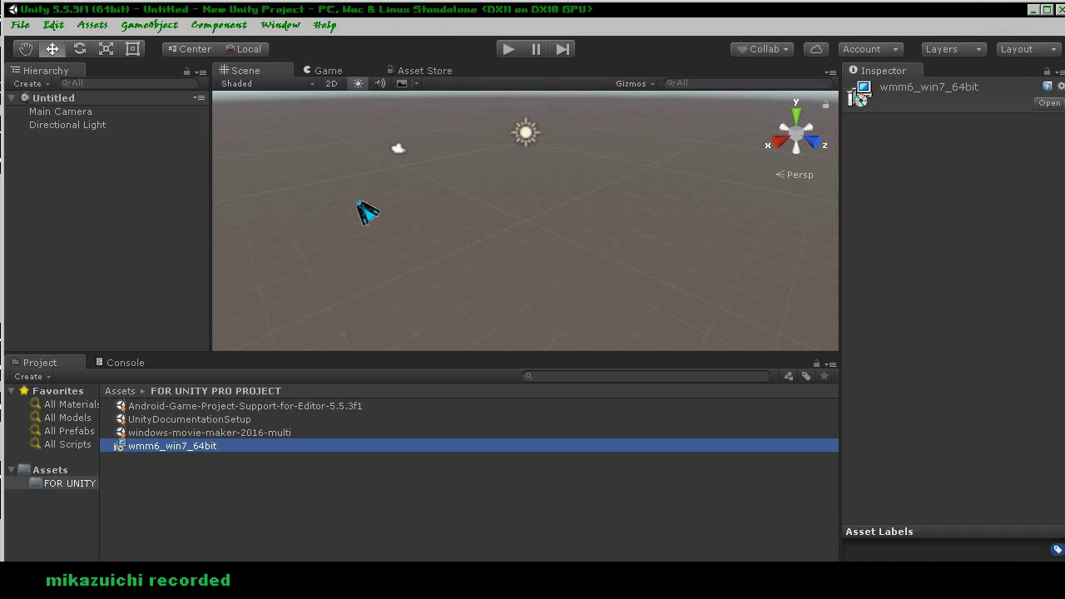
{"action": "left_click", "coordinate": [340, 454]}
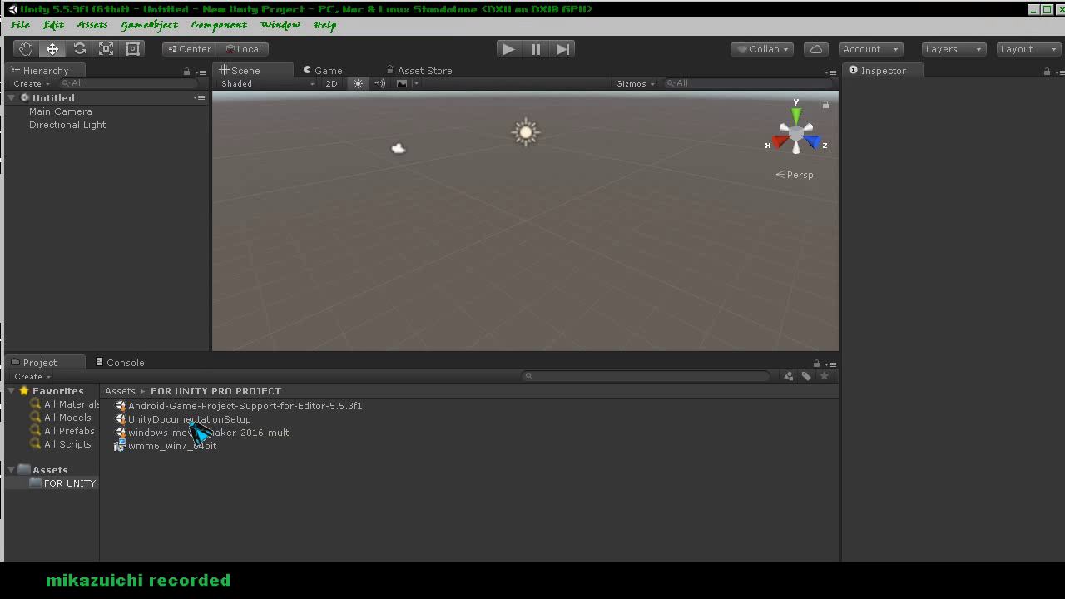
{"action": "left_click", "coordinate": [81, 115]}
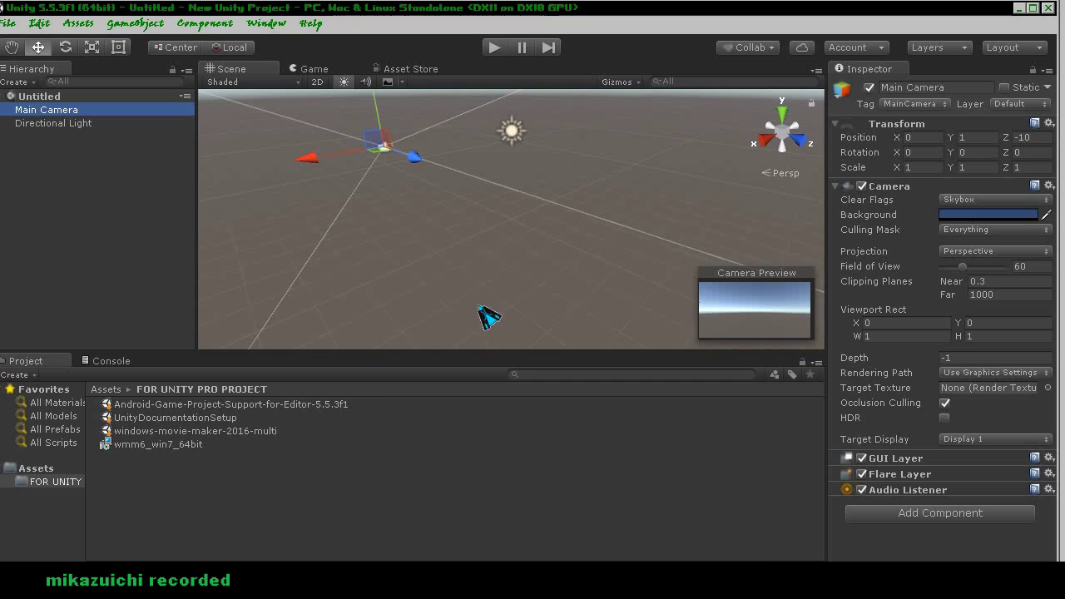
{"action": "left_click", "coordinate": [1051, 125]}
{"action": "left_click", "coordinate": [1041, 126]}
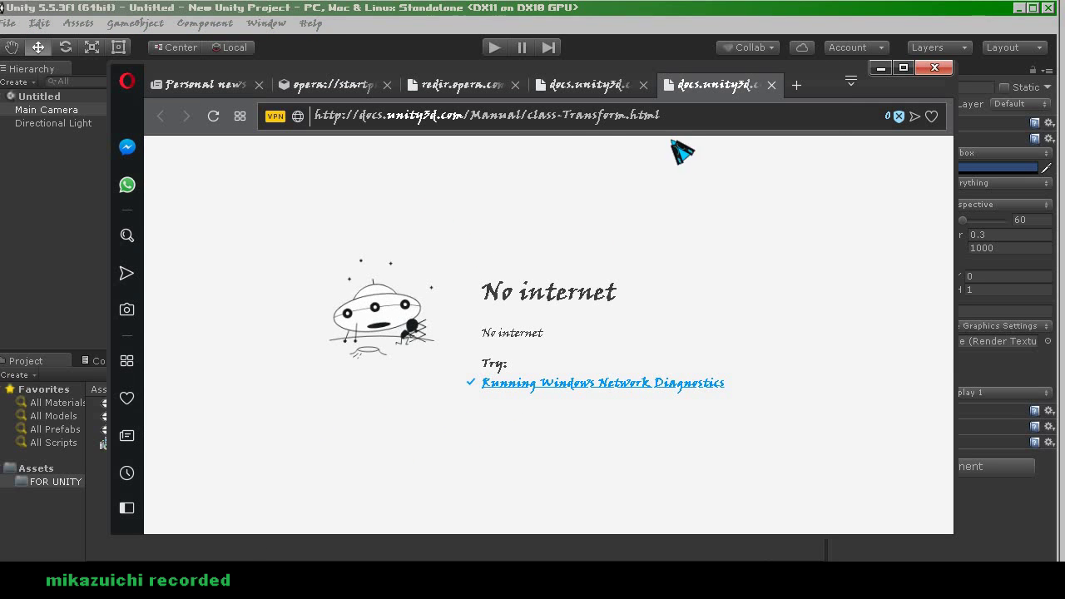
- Close the Opera window showing the offline Transform documentation
{"action": "left_click", "coordinate": [342, 116]}
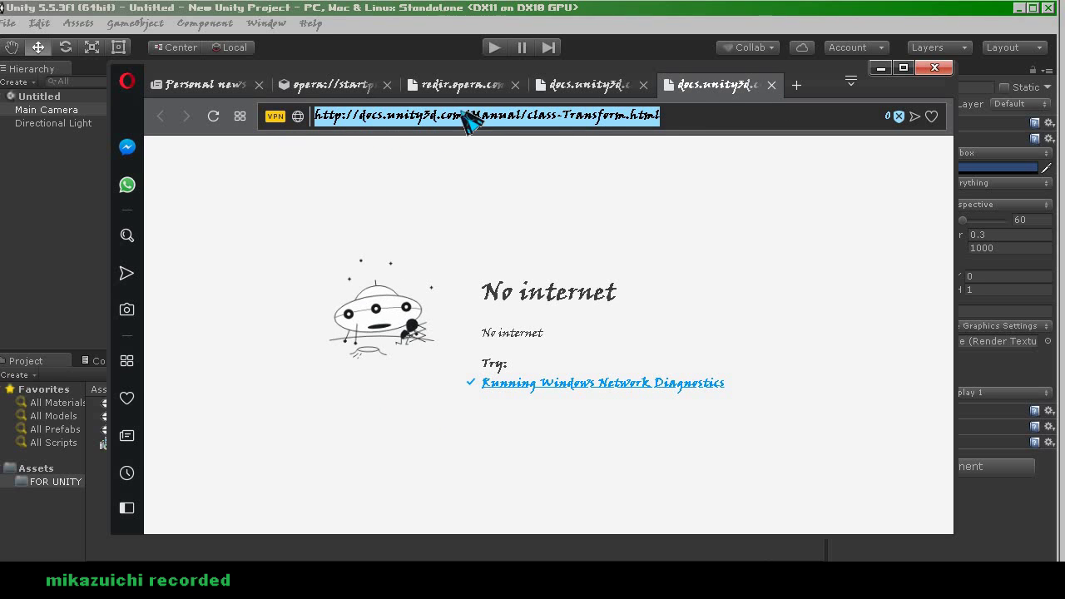
{"action": "left_click", "coordinate": [934, 67]}
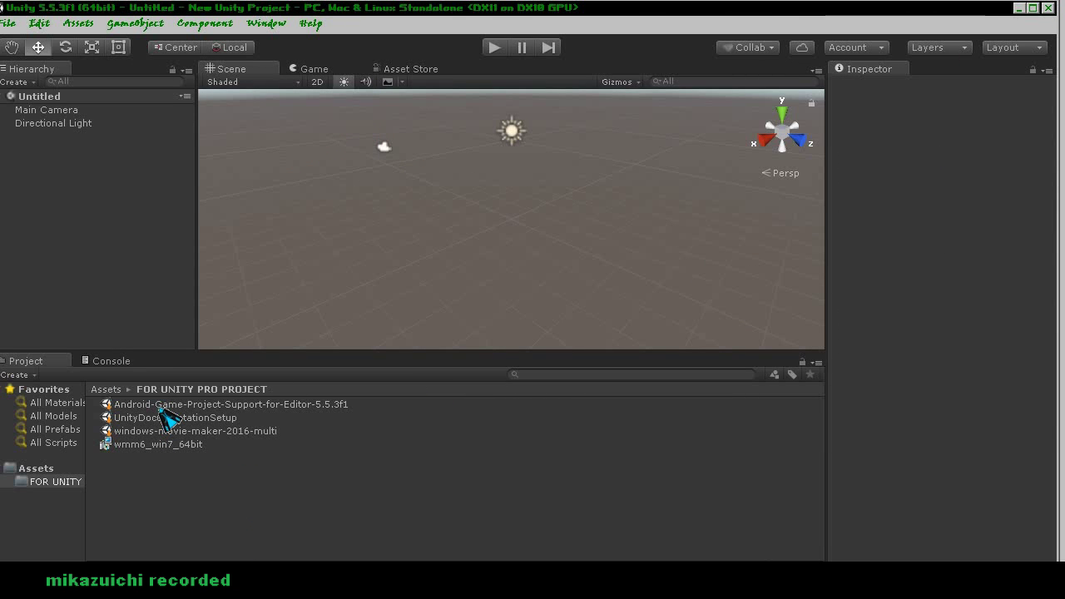
- Run UnityDocumentationSetup, accept the licence, keep the Unity Documentation component and start installing
{"action": "left_click", "coordinate": [242, 417]}
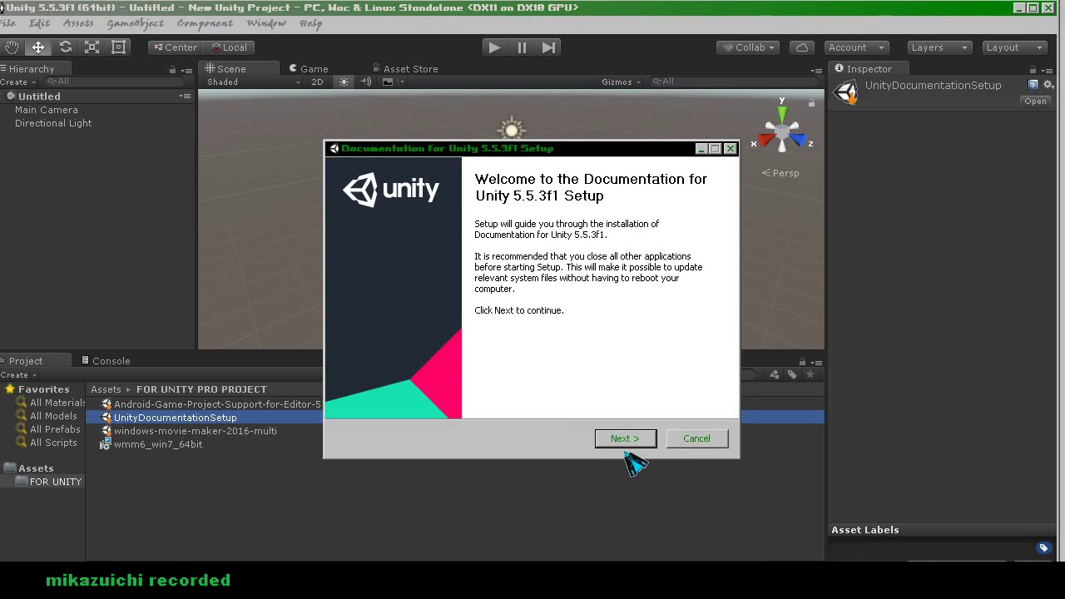
{"action": "left_click", "coordinate": [624, 440]}
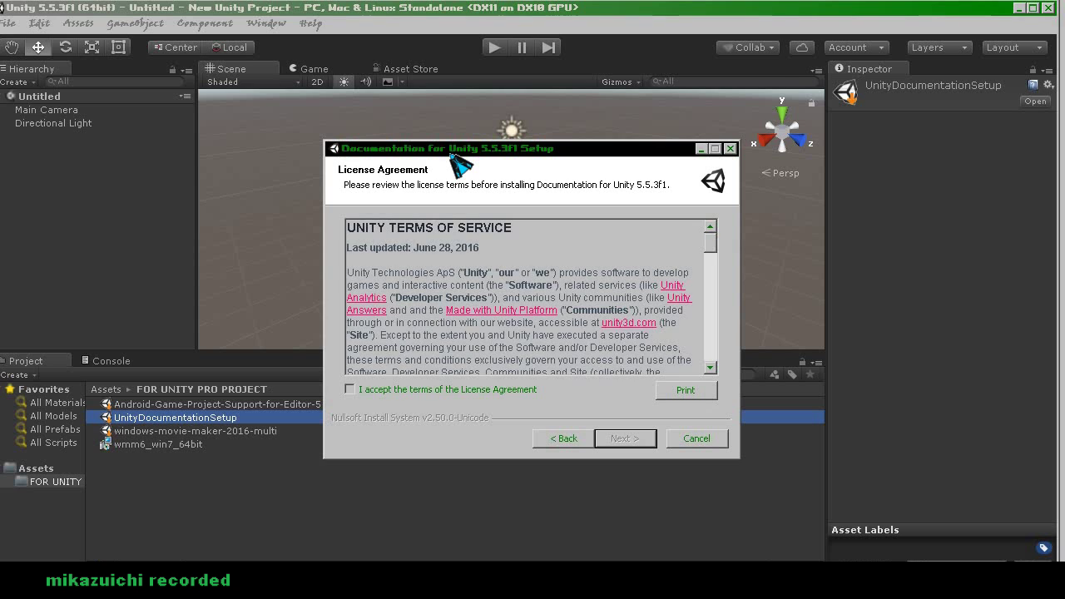
{"action": "left_click", "coordinate": [398, 391]}
{"action": "left_click", "coordinate": [622, 439]}
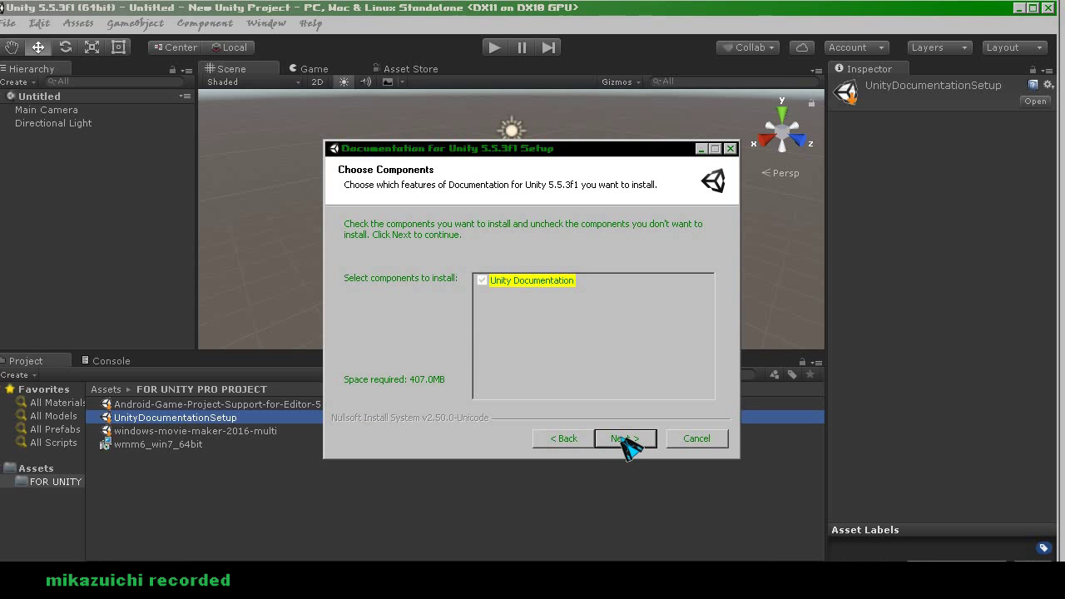
{"action": "left_click", "coordinate": [623, 438]}
{"action": "left_click", "coordinate": [622, 439]}
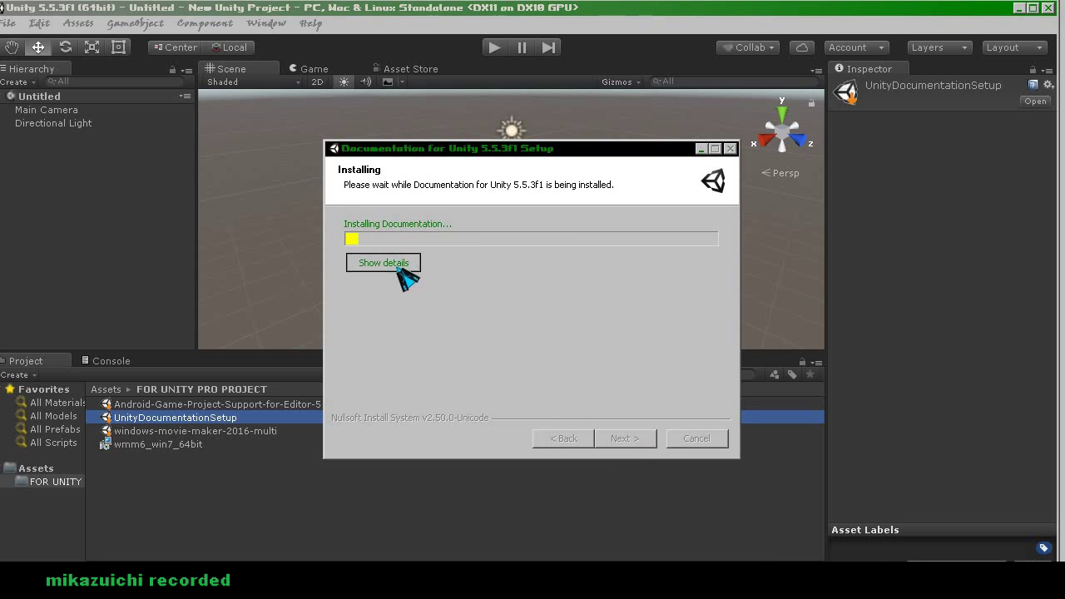
- Show the install details, let Documentation for Unity 5.5.3f1 finish installing, then finish the wizard
{"action": "left_click", "coordinate": [398, 270]}
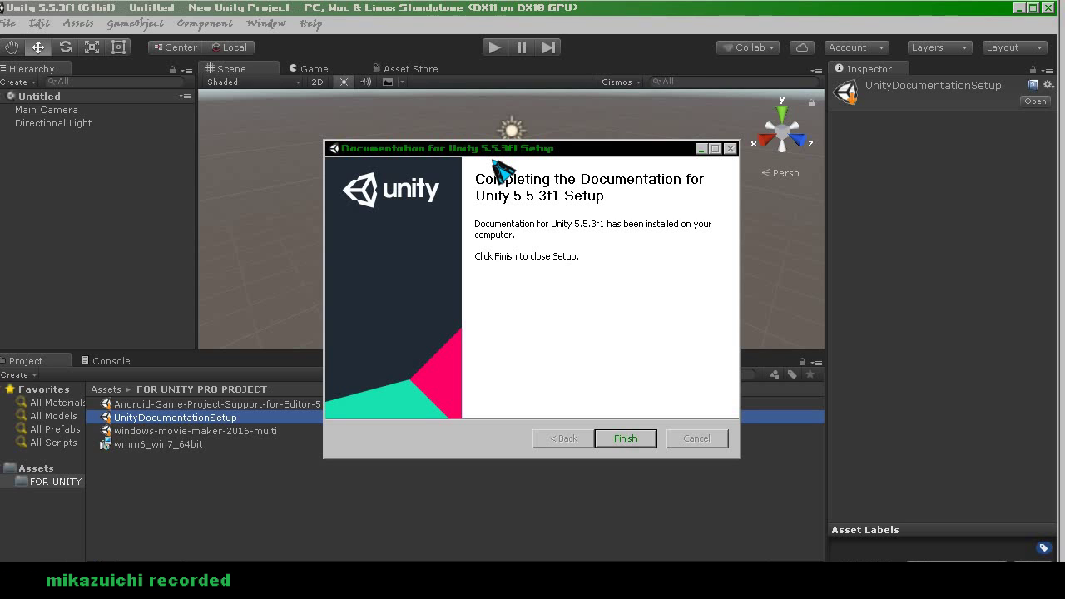
{"action": "left_click", "coordinate": [627, 443]}
- Clear the Project panel selection and close the Unity editor
{"action": "left_click", "coordinate": [503, 531]}
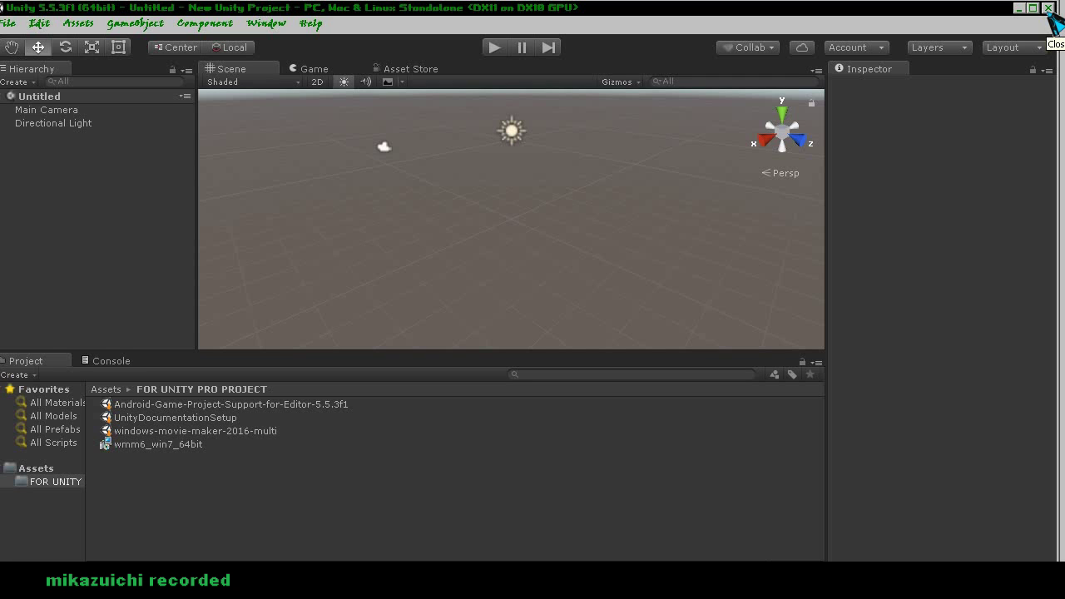
{"action": "left_click", "coordinate": [1048, 10]}
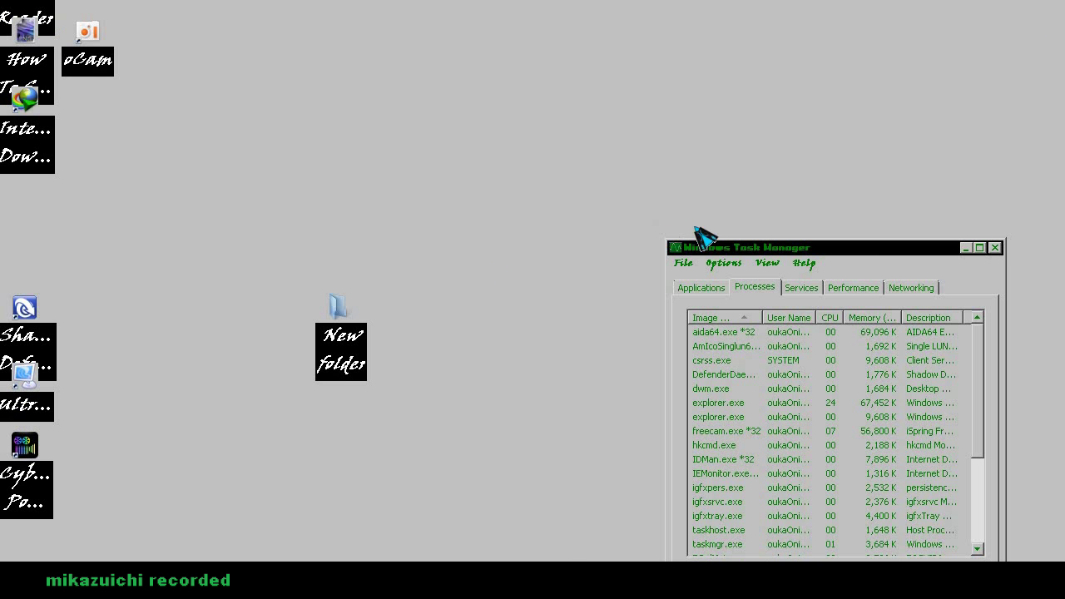
- Minimize Windows Task Manager to uncover the desktop
{"action": "left_click", "coordinate": [965, 248]}
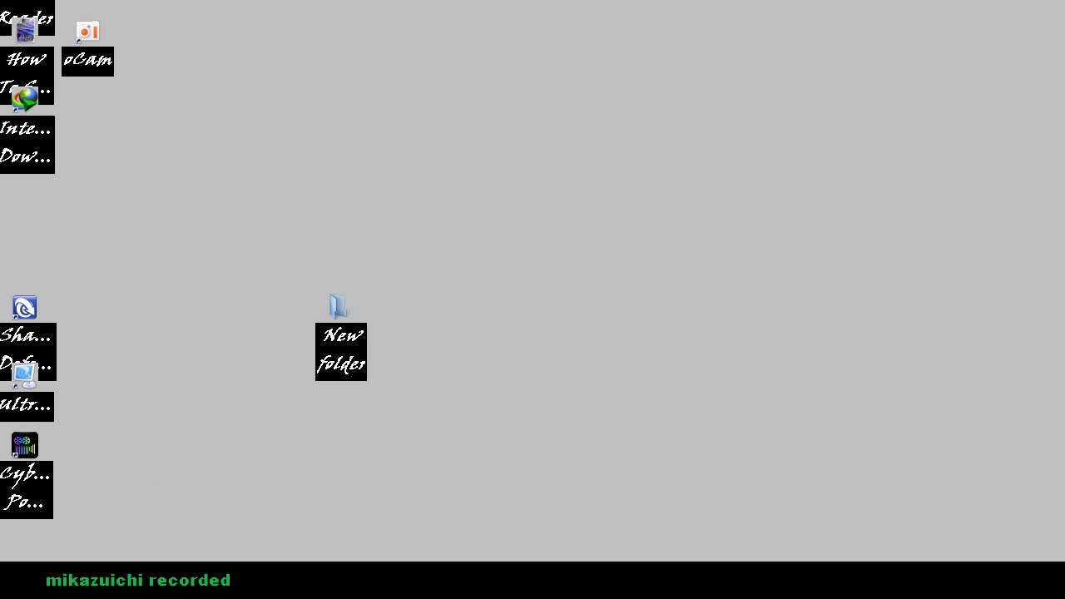
- Relaunch Unity 5.5.3f1 from its desktop shortcut
{"action": "left_click", "coordinate": [471, 191]}
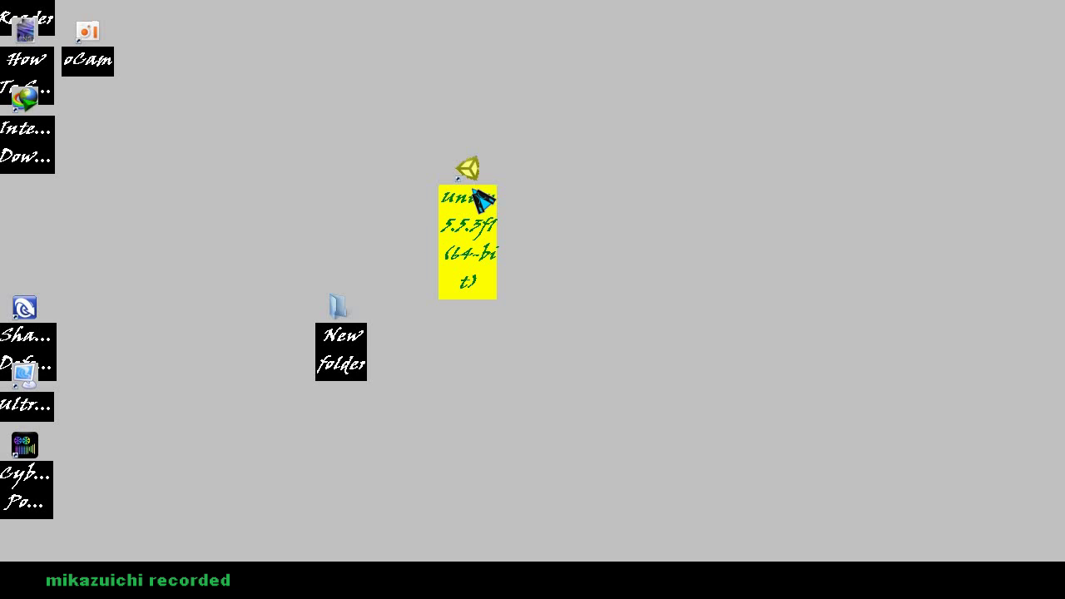
{"action": "double_click", "coordinate": [480, 199]}
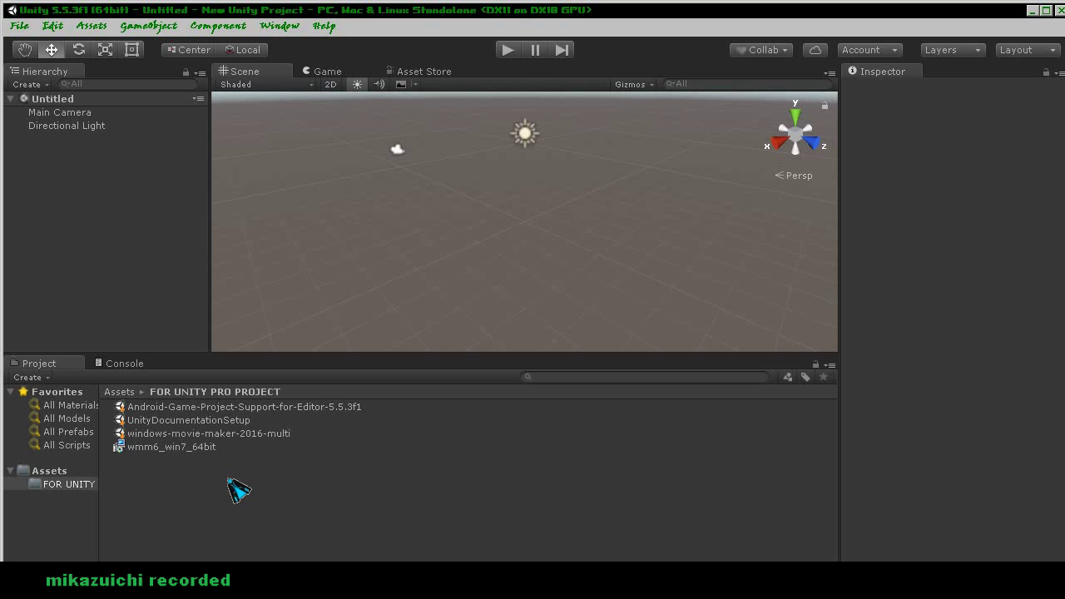
- Expand Main Camera's Transform (Position 0, 1, -10; Rotation 0, 0, 0; Scale 1, 1, 1) and open its manual page
{"action": "left_click", "coordinate": [35, 114]}
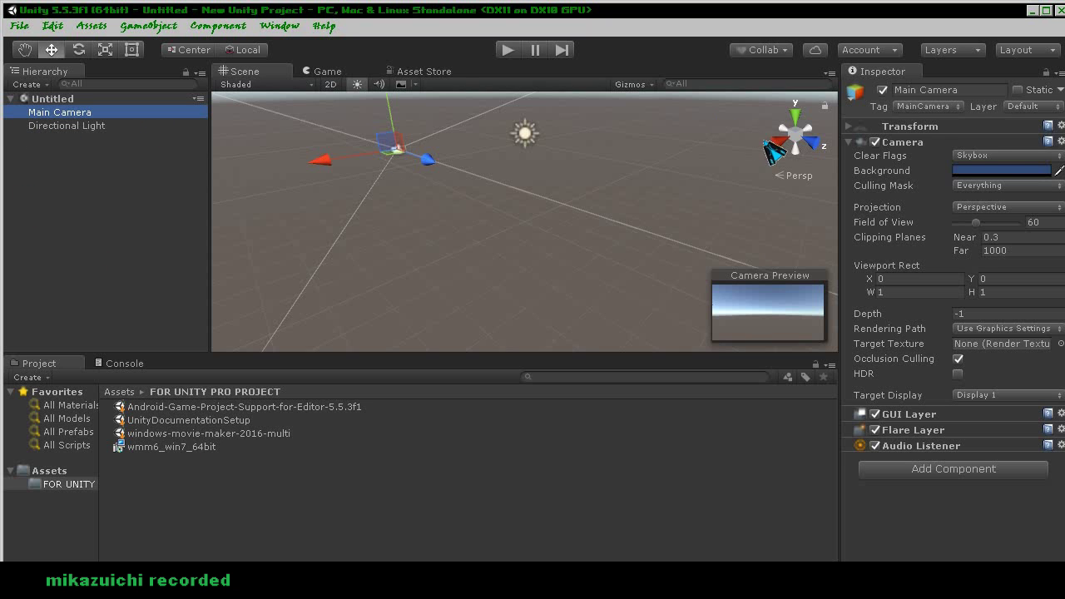
{"action": "left_click", "coordinate": [857, 137]}
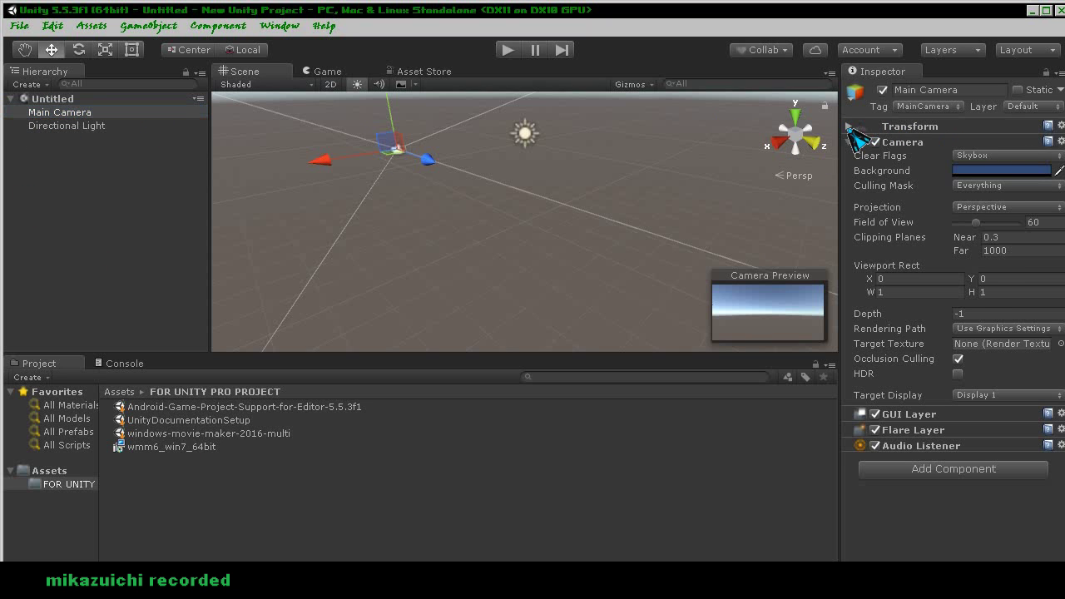
{"action": "left_click", "coordinate": [850, 127]}
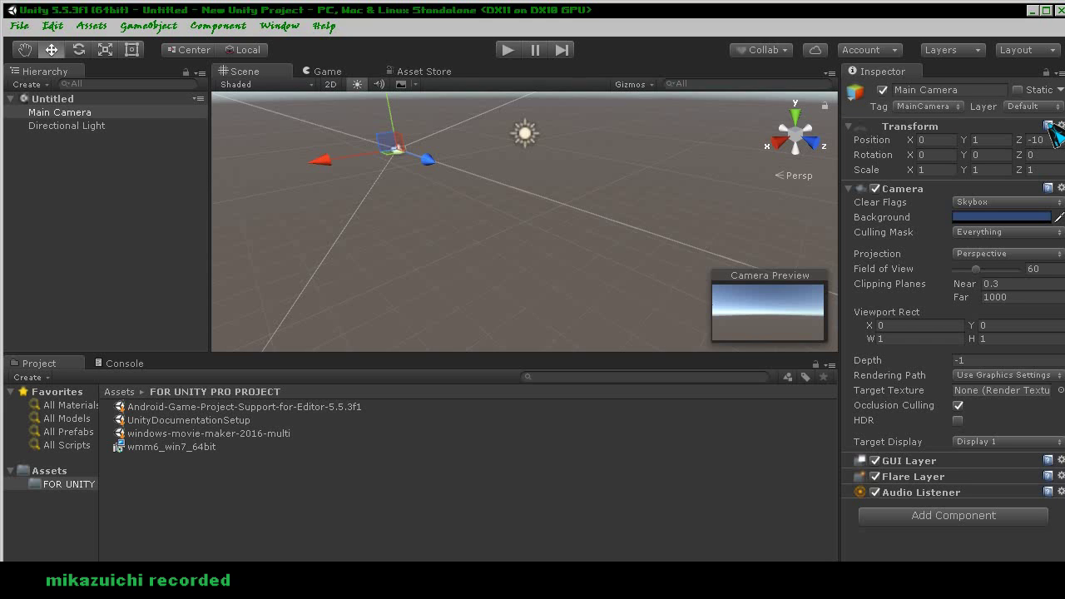
{"action": "left_click", "coordinate": [1049, 126]}
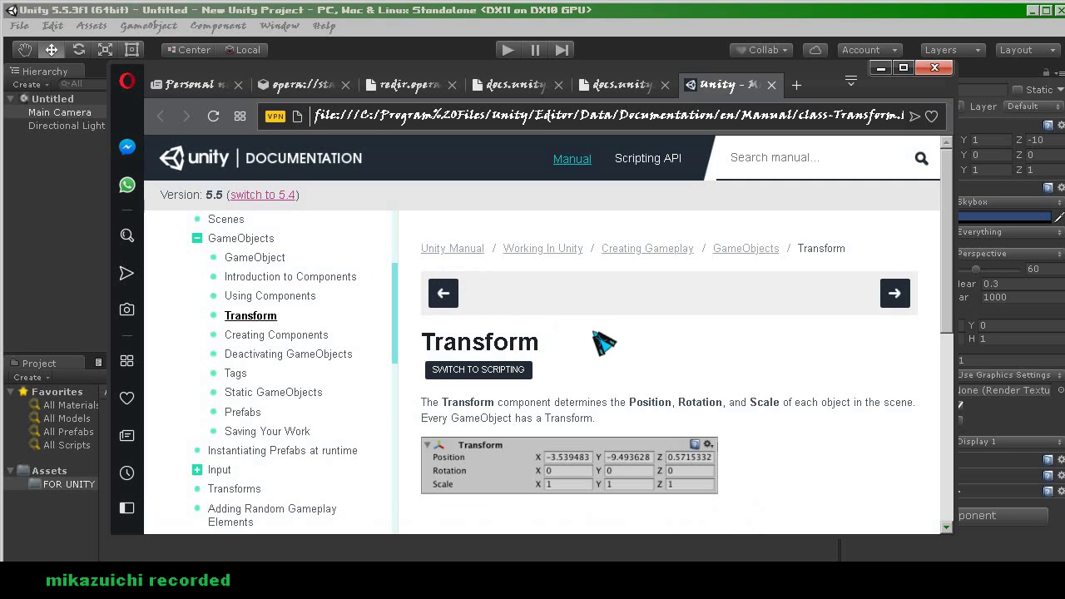
- Scroll the Transform manual page and drag the sidebar down to reveal more Working in Unity topics
{"action": "scroll", "coordinate": [925, 287], "scroll_direction": "down", "scroll_amount": 5}
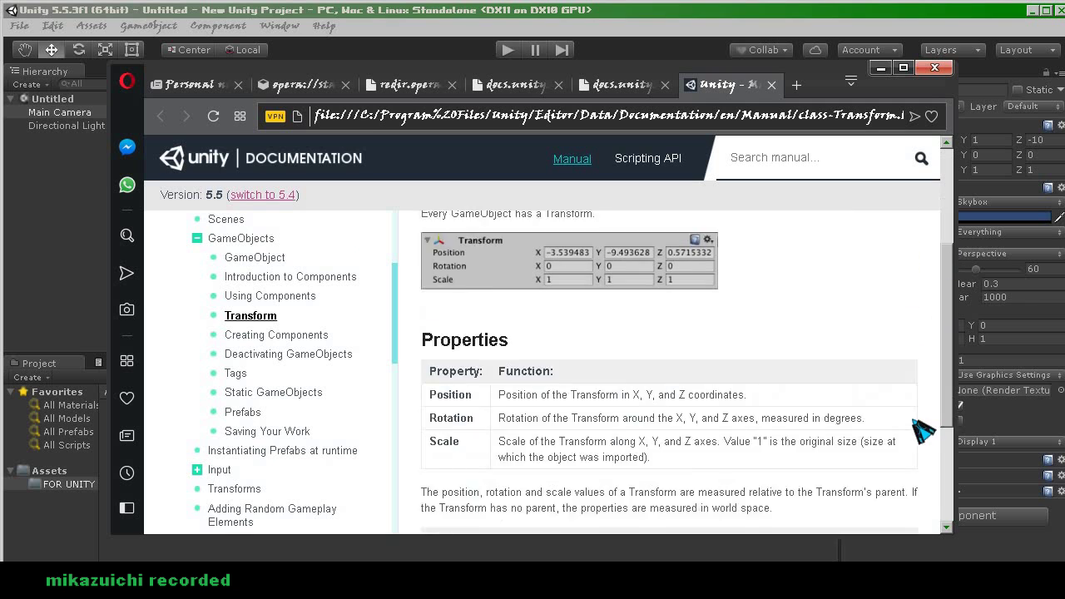
{"action": "scroll", "coordinate": [924, 287], "scroll_direction": "up", "scroll_amount": 3}
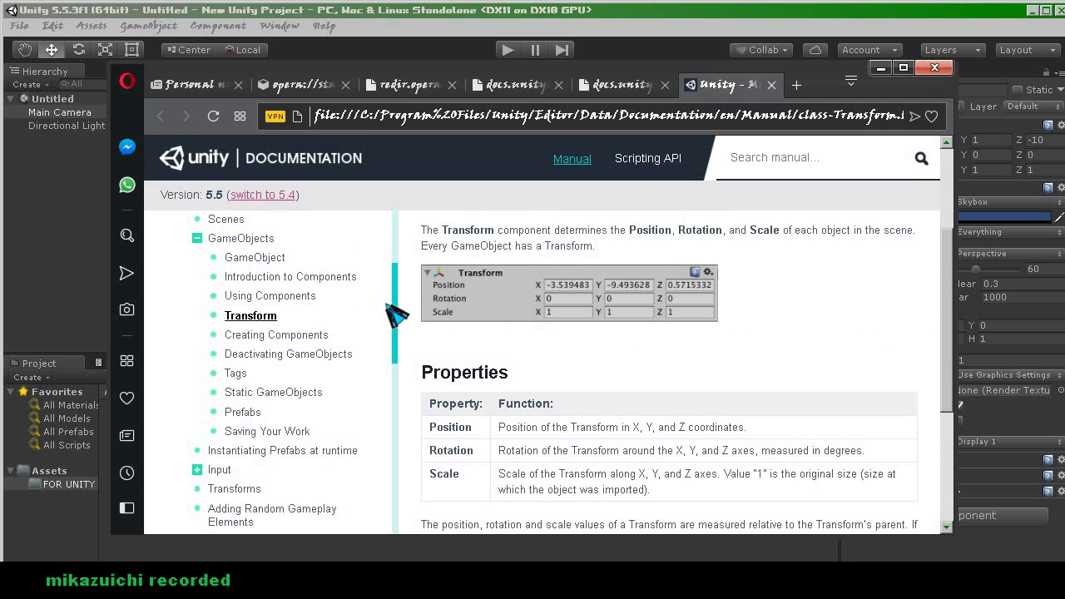
{"action": "mouse_move", "coordinate": [397, 309]}
{"action": "left_mouse_down"}
{"action": "mouse_move", "coordinate": [387, 434]}
{"action": "mouse_move", "coordinate": [392, 387]}
{"action": "left_mouse_up"}
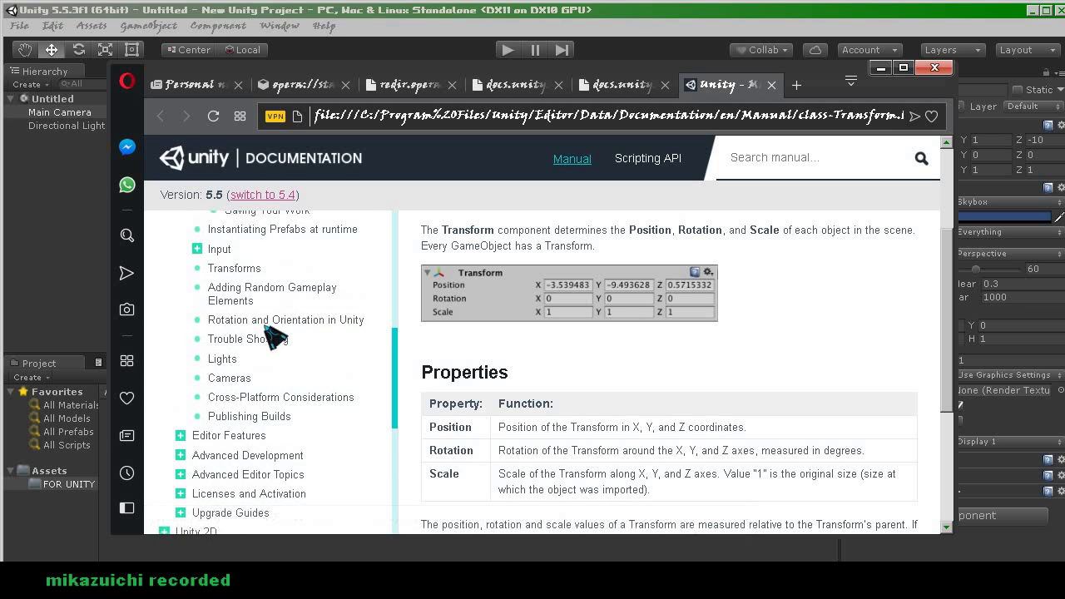
- Open the 'Rotation and Orientation in Unity' page and scroll to the mistake #2 example
{"action": "left_click", "coordinate": [262, 318]}
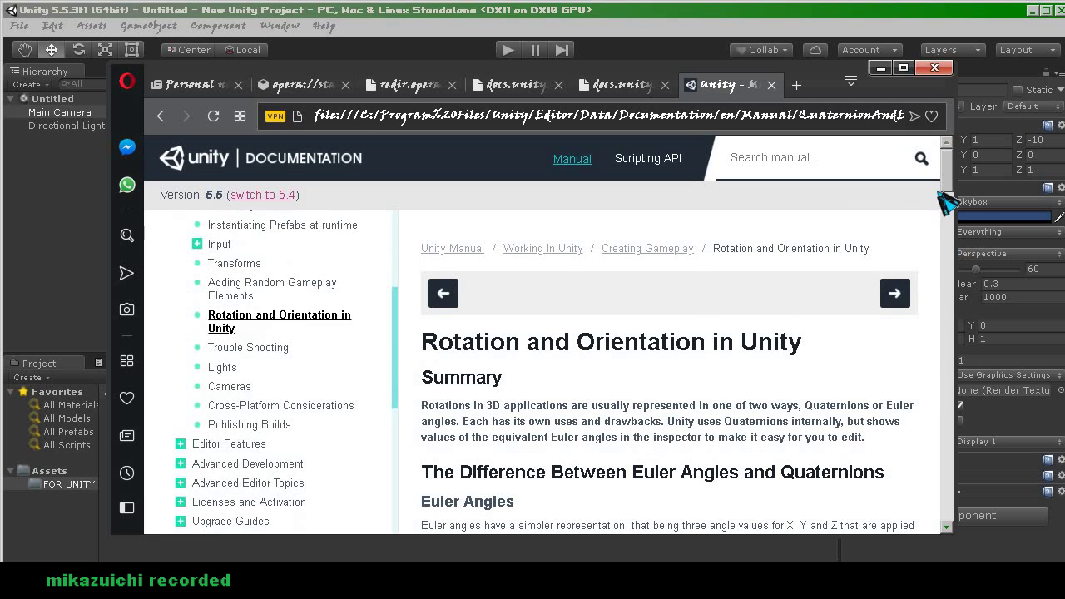
{"action": "left_click_drag", "start_coordinate": [949, 198], "coordinate": [939, 403]}
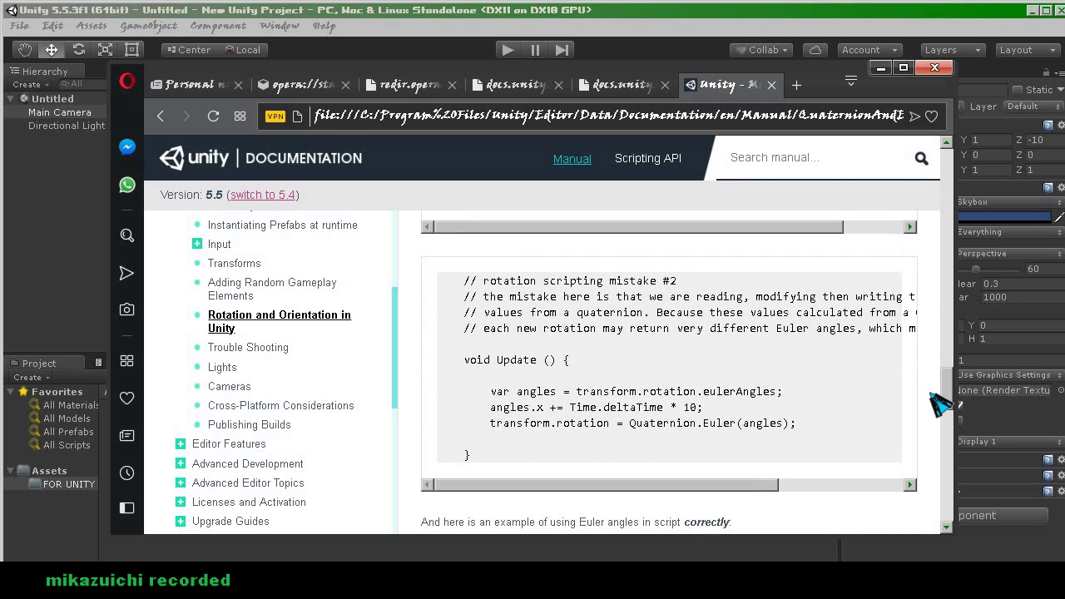
{"action": "scroll", "coordinate": [939, 402], "scroll_direction": "up", "scroll_amount": 1}
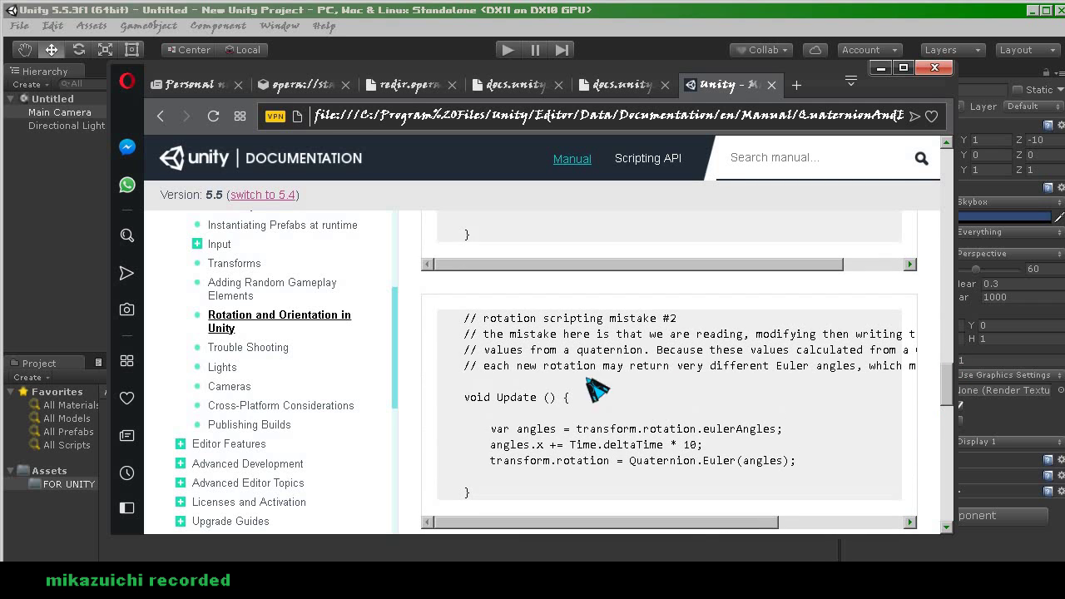
- Copy the three Update lines from mistake #2 and switch back to Unity
{"action": "left_click_drag", "start_coordinate": [452, 317], "coordinate": [699, 450]}
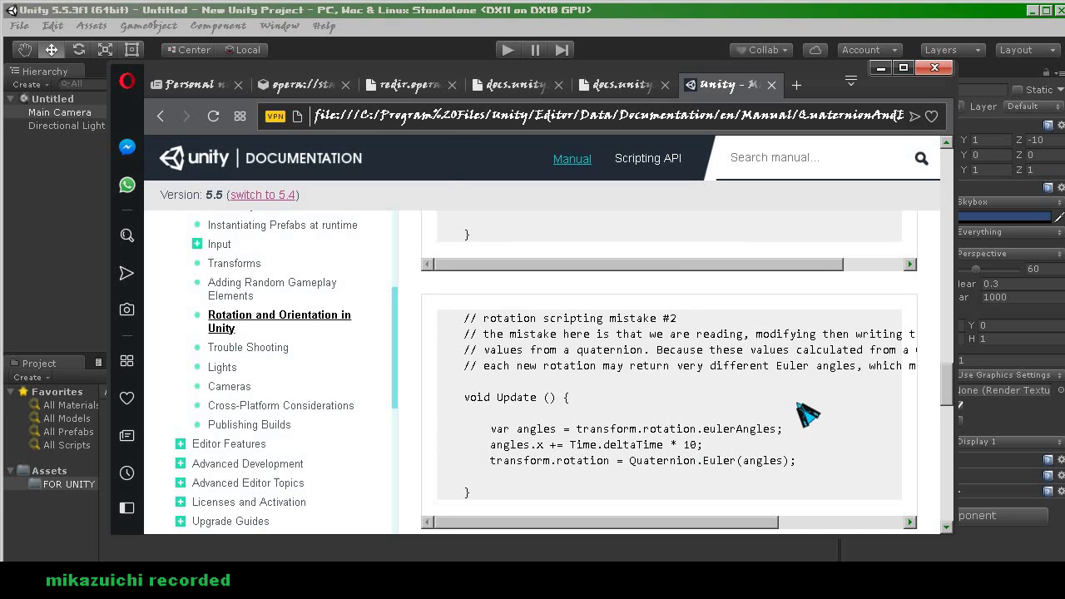
{"action": "triple_click", "coordinate": [939, 409]}
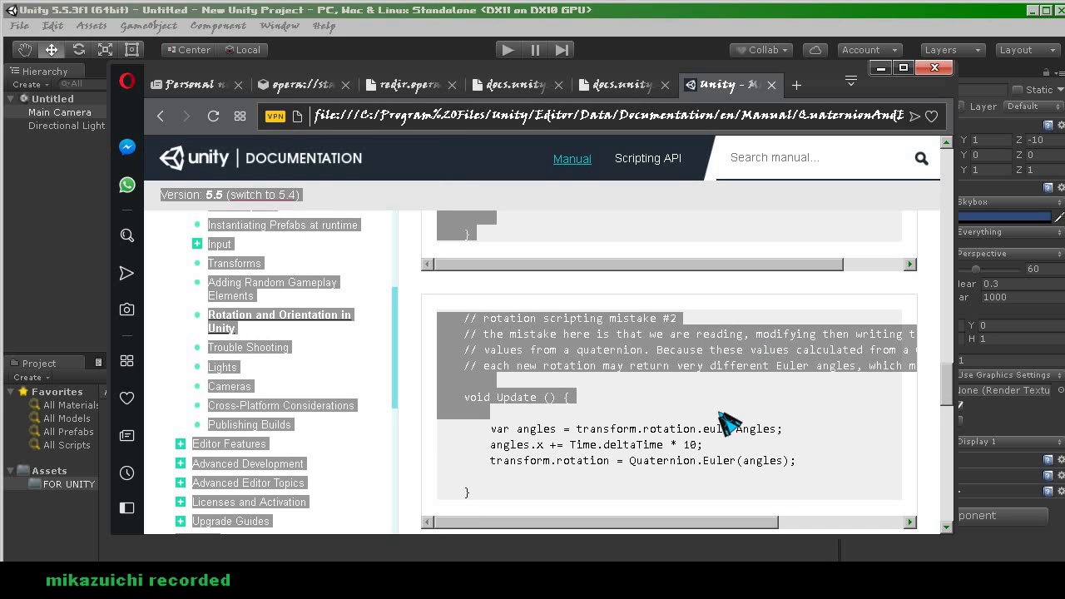
{"action": "left_click", "coordinate": [690, 408]}
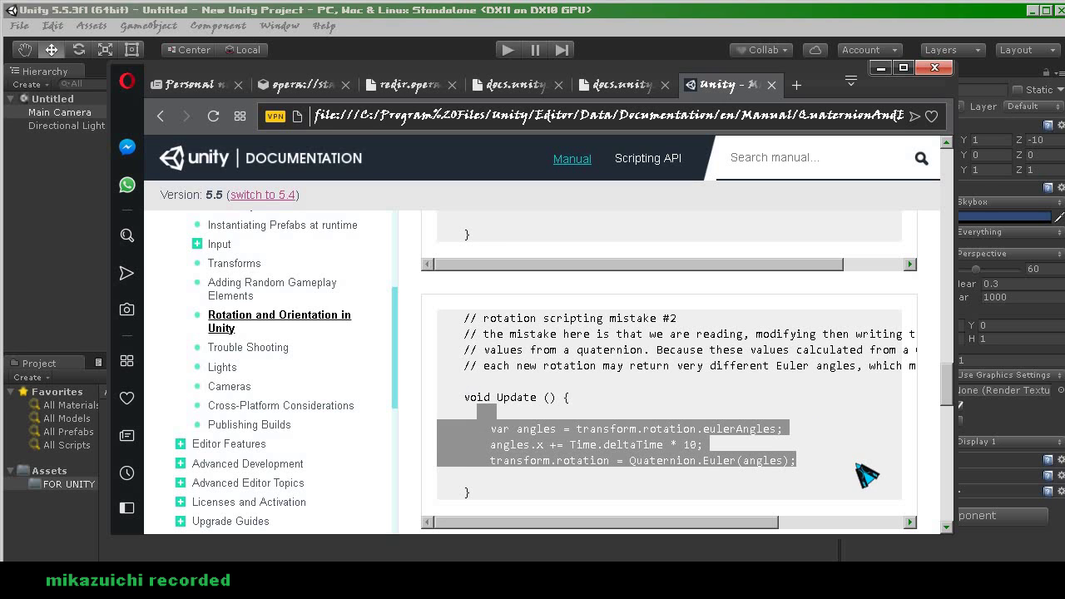
{"action": "left_click_drag", "start_coordinate": [470, 414], "coordinate": [865, 474]}
{"action": "key", "text": "ctrl+c"}
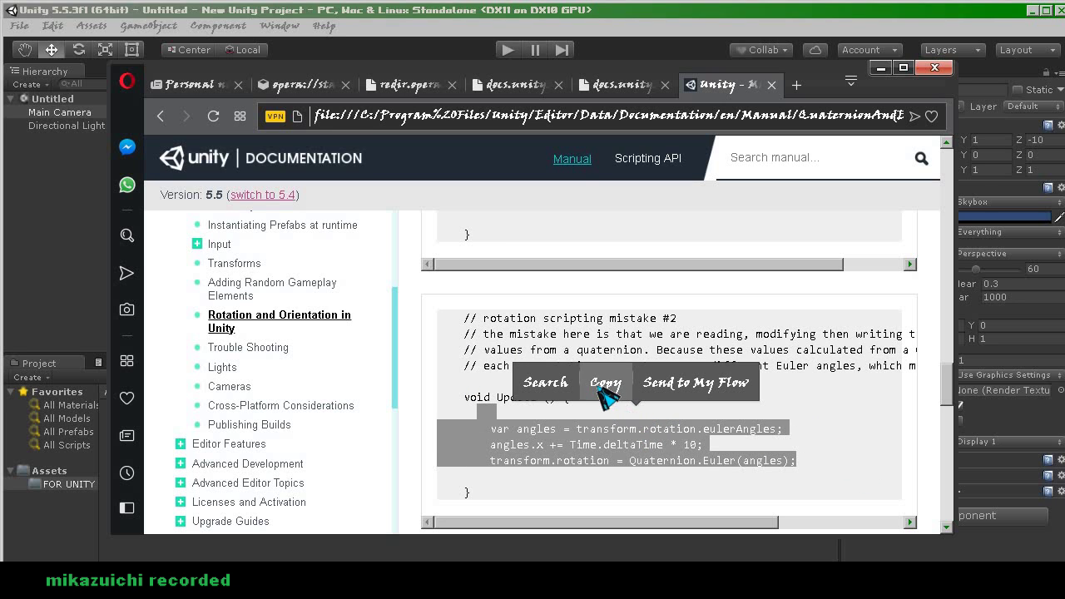
{"action": "left_click", "coordinate": [601, 387]}
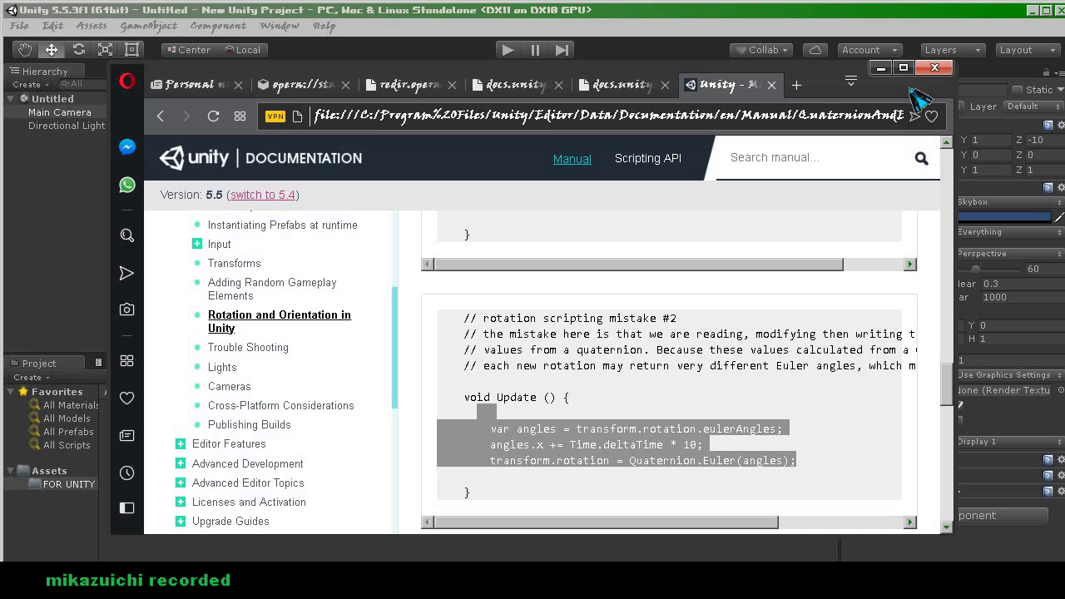
{"action": "key", "text": "alt+Tab"}
- Create a new C# script named f in the FOR UNITY PRO PROJECT folder
{"action": "right_click", "coordinate": [385, 435]}
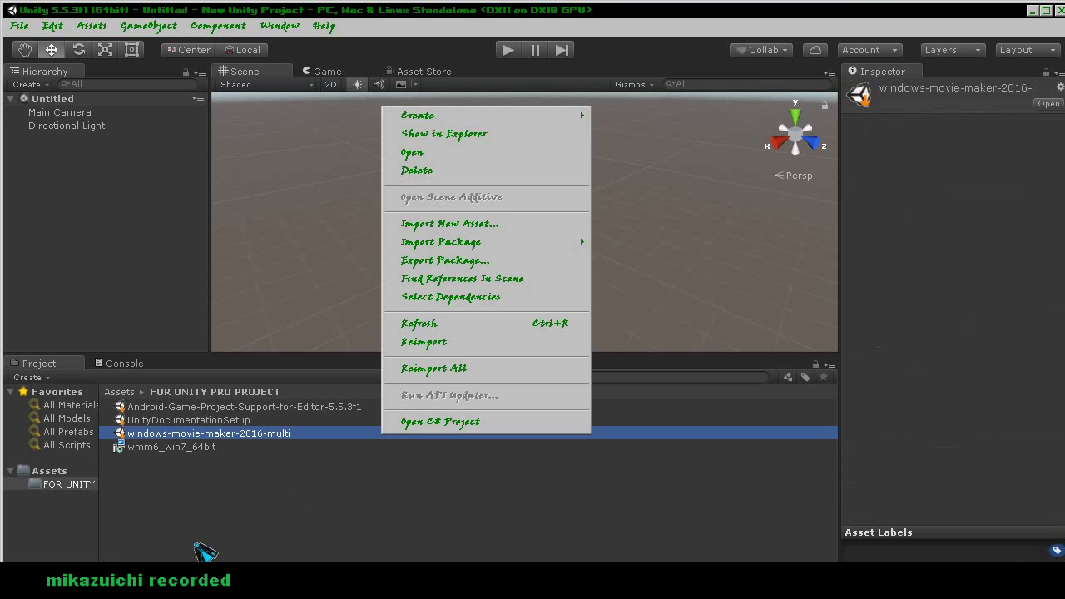
{"action": "left_click", "coordinate": [401, 498]}
{"action": "right_click", "coordinate": [399, 494]}
{"action": "mouse_move", "coordinate": [562, 191]}
{"action": "key", "text": "Return"}
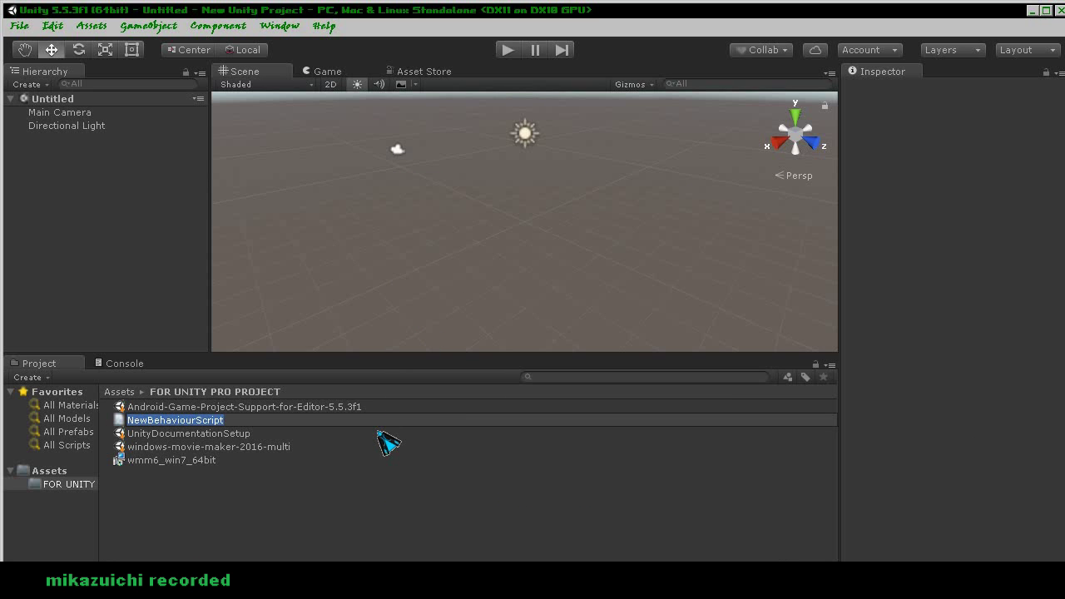
{"action": "type", "text": "f"}
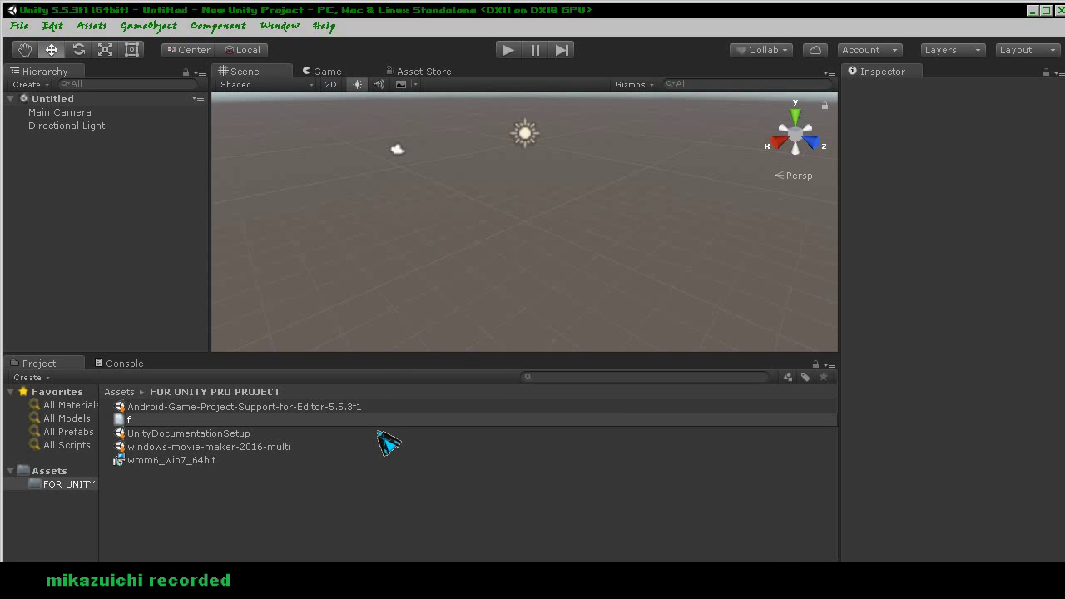
{"action": "key", "text": "Return"}
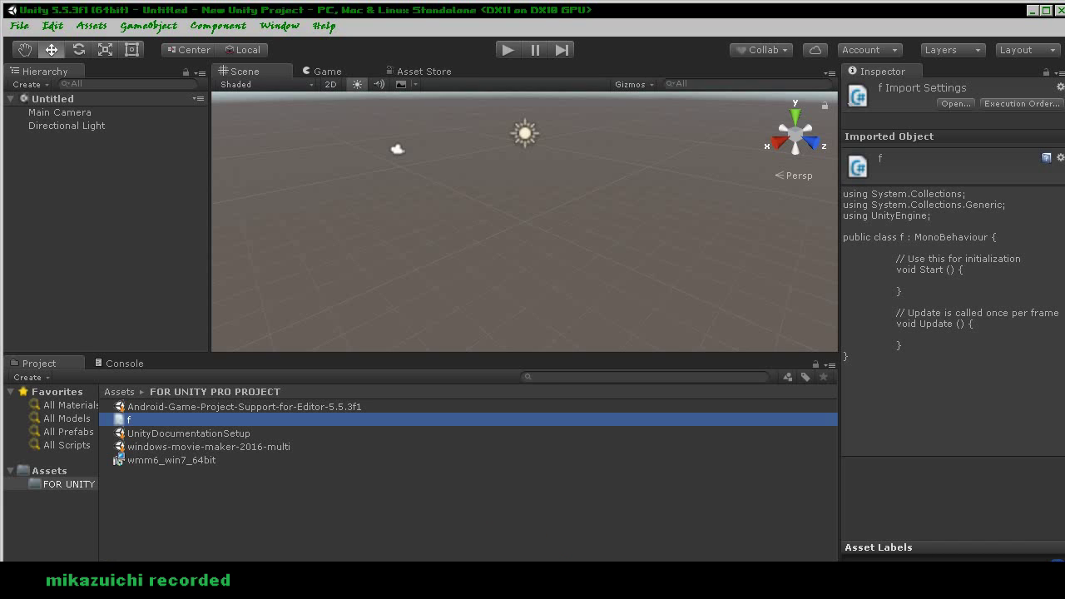
- Open the f script from Unity's Project panel in MonoDevelop
{"action": "double_click", "coordinate": [133, 433]}
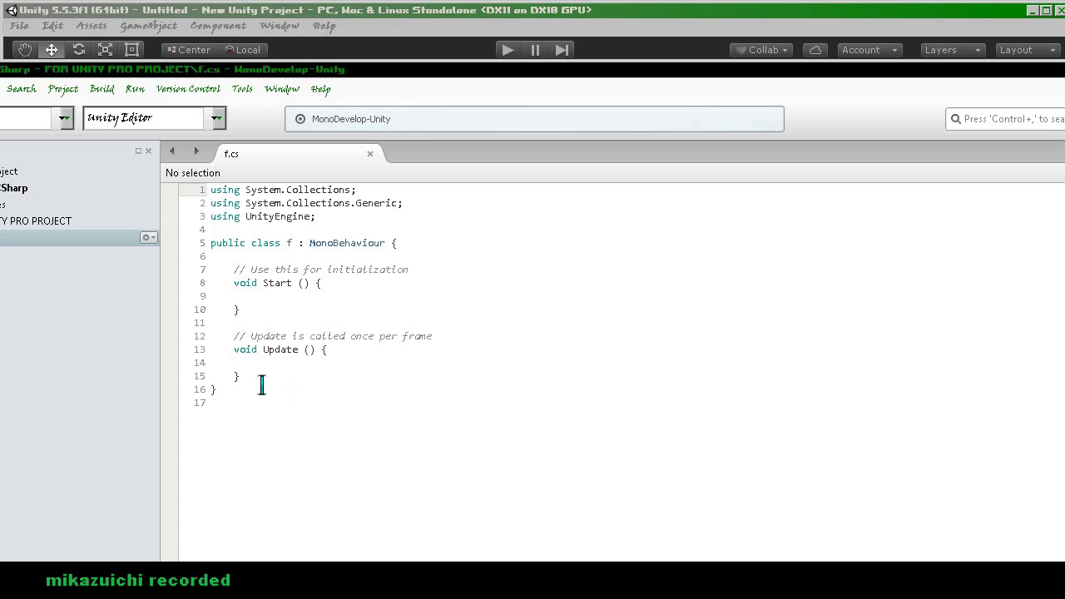
- Move Update's opening brace onto its own line and paste the three Euler-angle rotation lines inside
{"action": "left_click", "coordinate": [356, 358]}
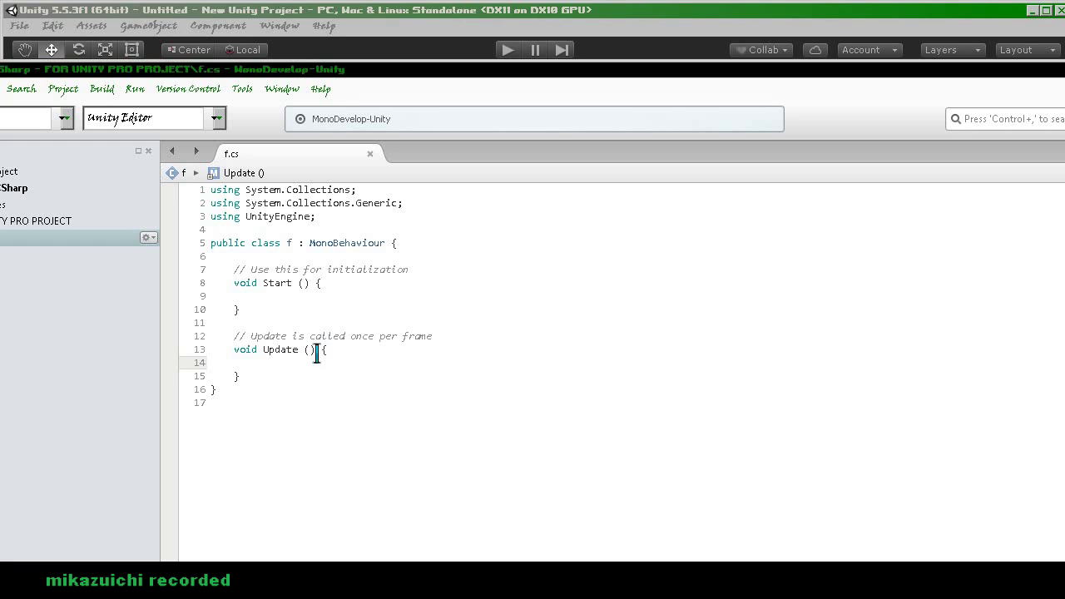
{"action": "left_click", "coordinate": [321, 350]}
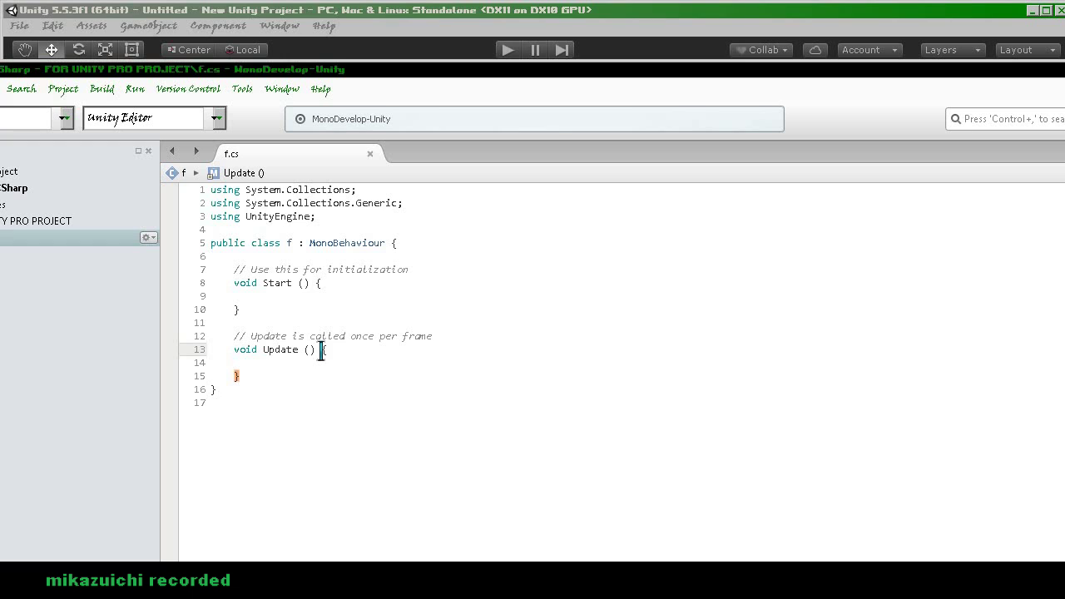
{"action": "key", "text": "Return"}
{"action": "key", "text": "Return"}
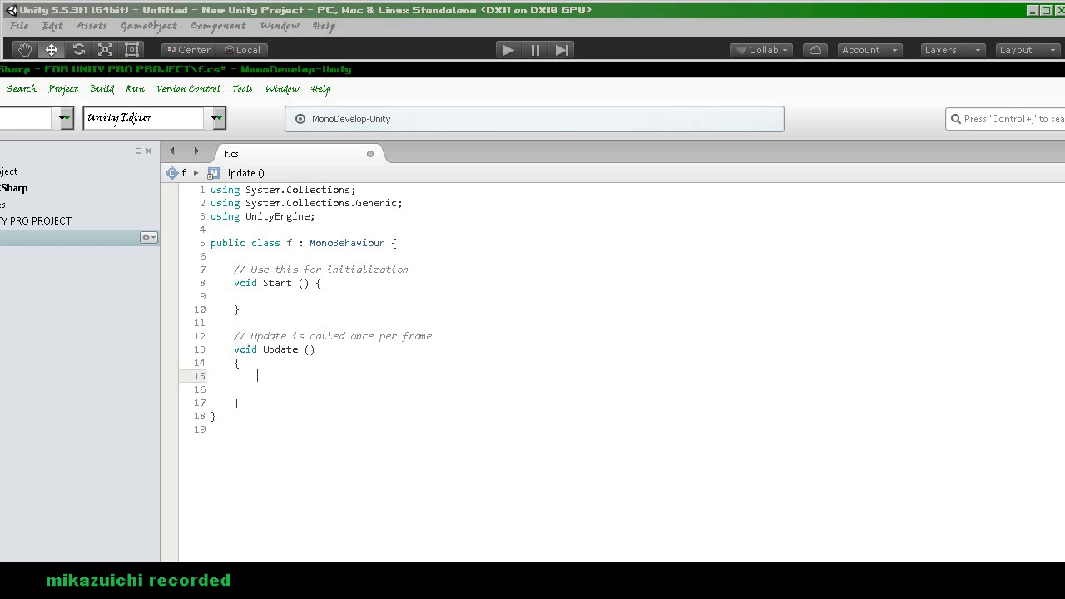
{"action": "key", "text": "ctrl+v"}
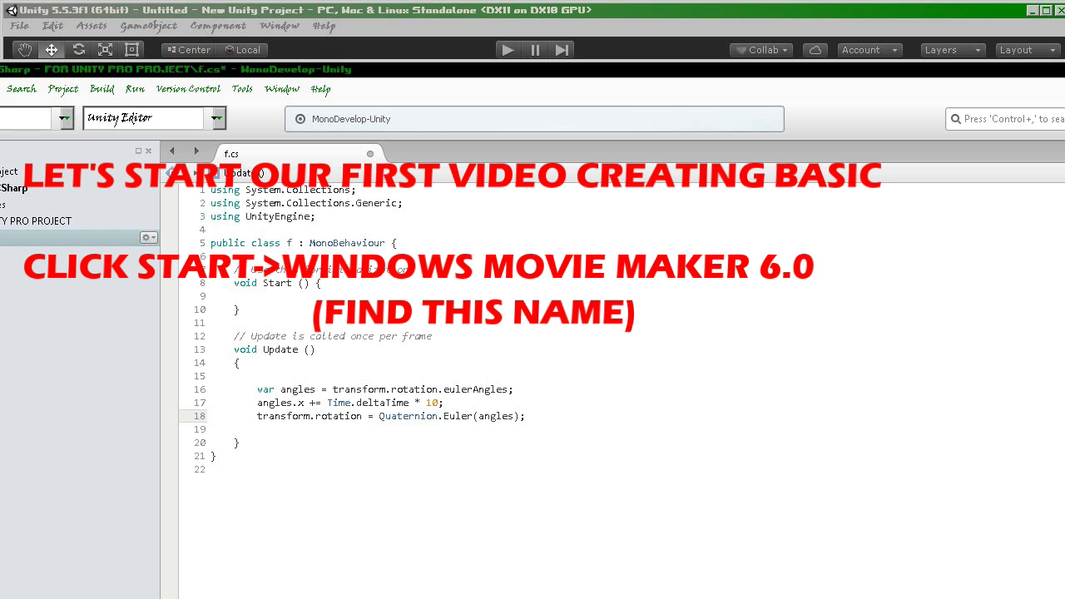
- Quit MonoDevelop with Alt+F4 without saving f.cs
{"action": "key", "text": "alt+F4"}
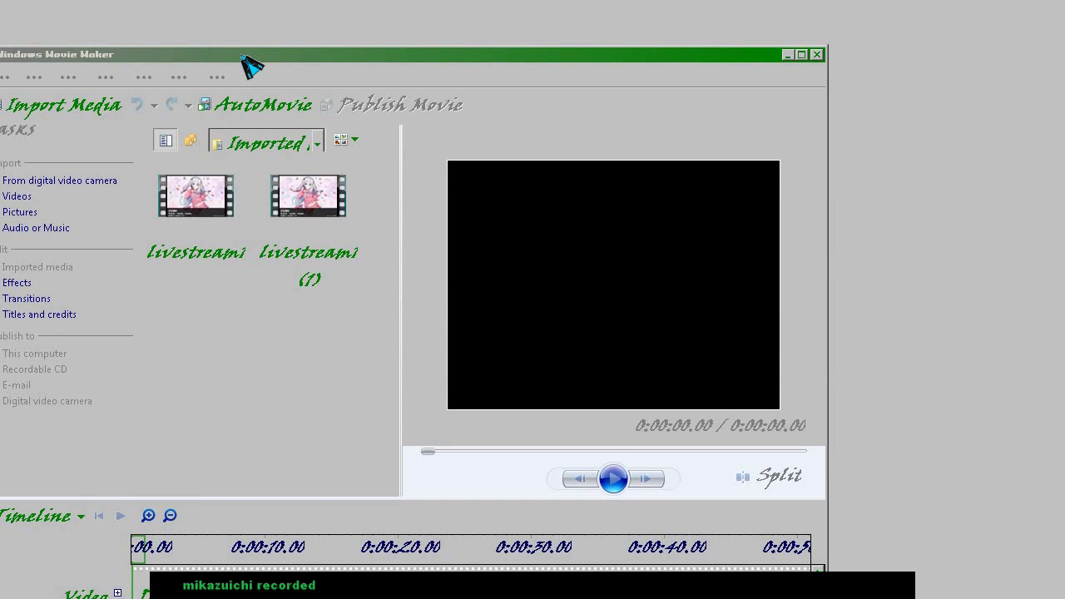
- Bring the Movie Maker window fully on screen and widen it to the right
{"action": "left_click_drag", "start_coordinate": [250, 65], "coordinate": [325, 22]}
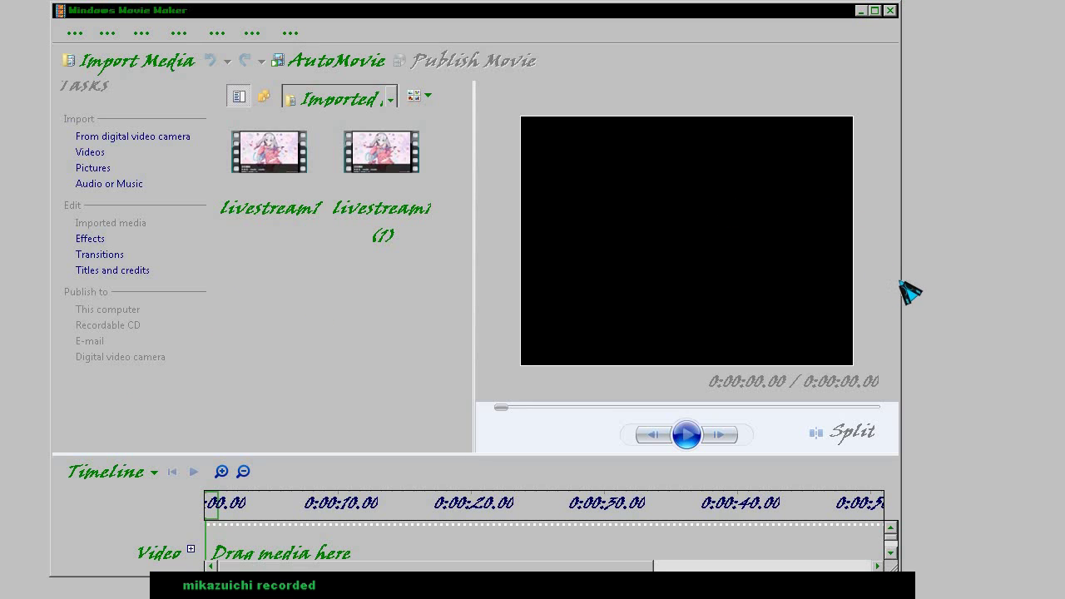
{"action": "left_click_drag", "start_coordinate": [900, 281], "coordinate": [1055, 277]}
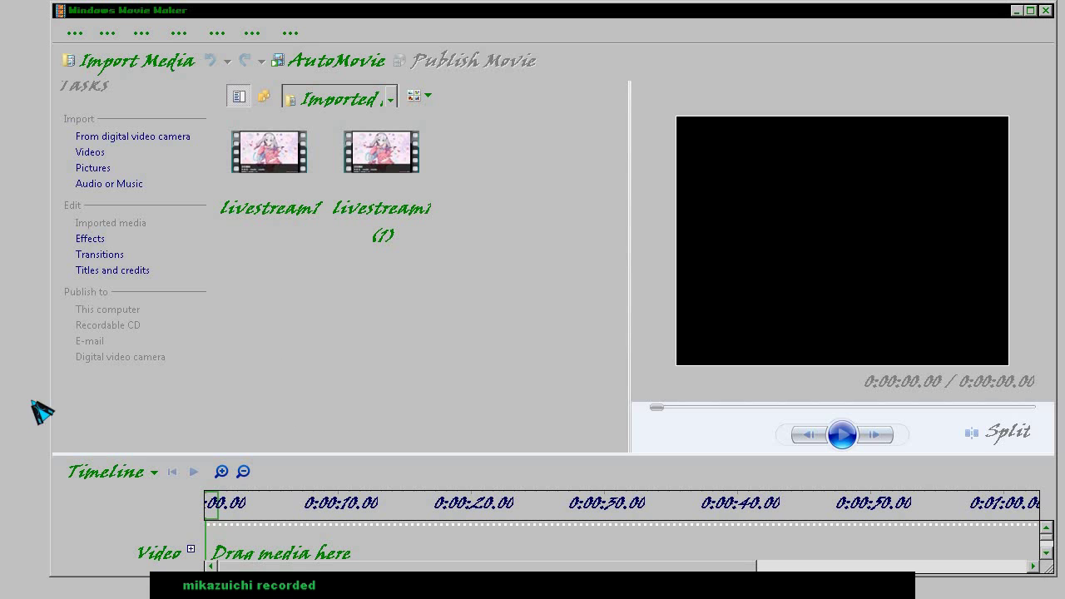
- Stretch Movie Maker to the left screen edge, glance through Help, then bring up the Start menu
{"action": "left_click_drag", "start_coordinate": [50, 391], "coordinate": [4, 387]}
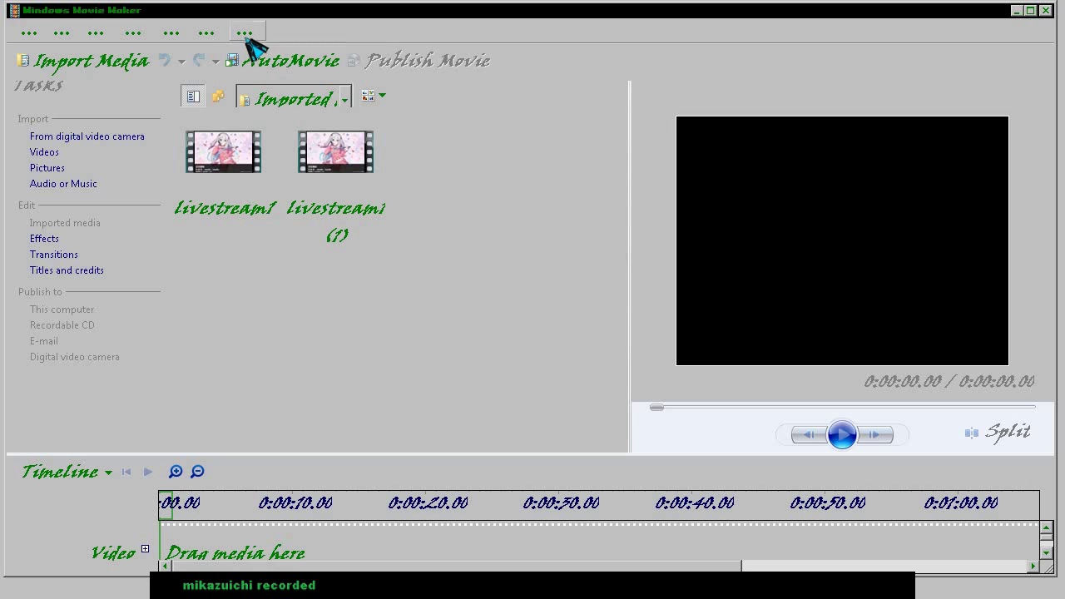
{"action": "left_click", "coordinate": [245, 33]}
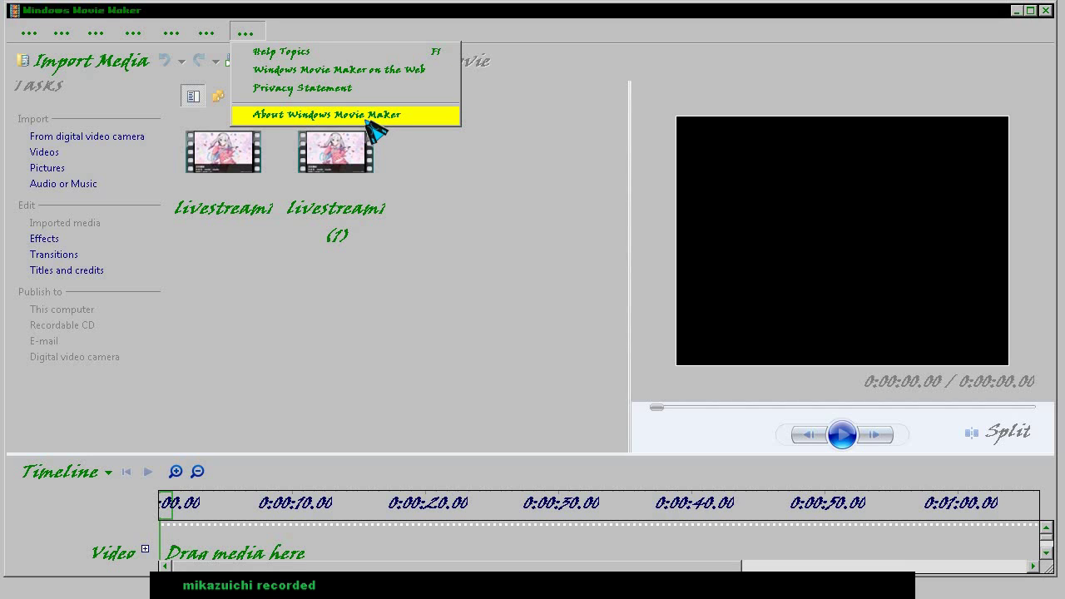
{"action": "left_click", "coordinate": [250, 423]}
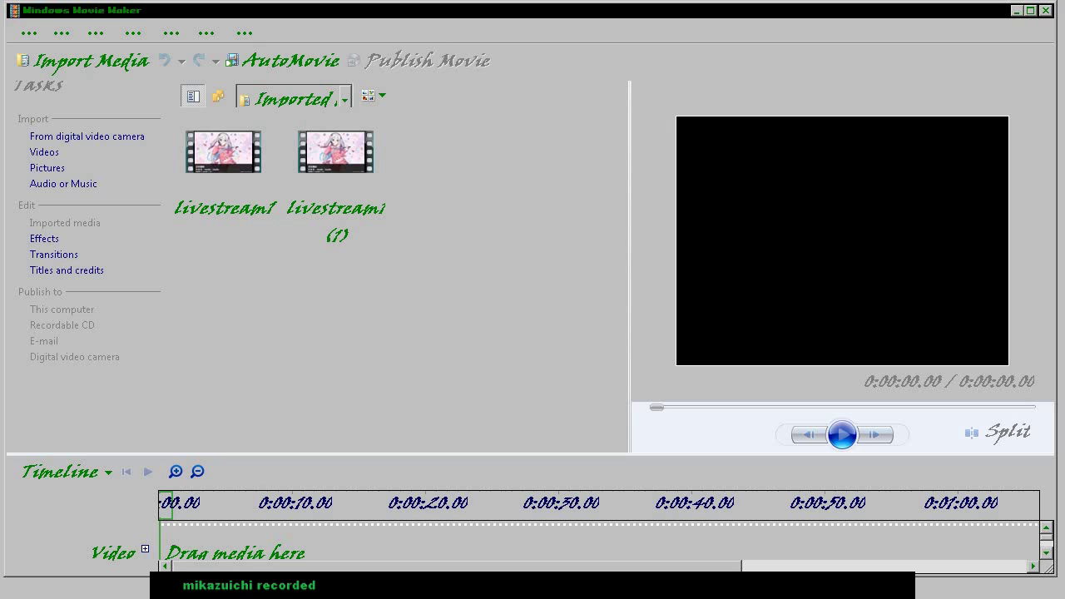
{"action": "key", "text": "super"}
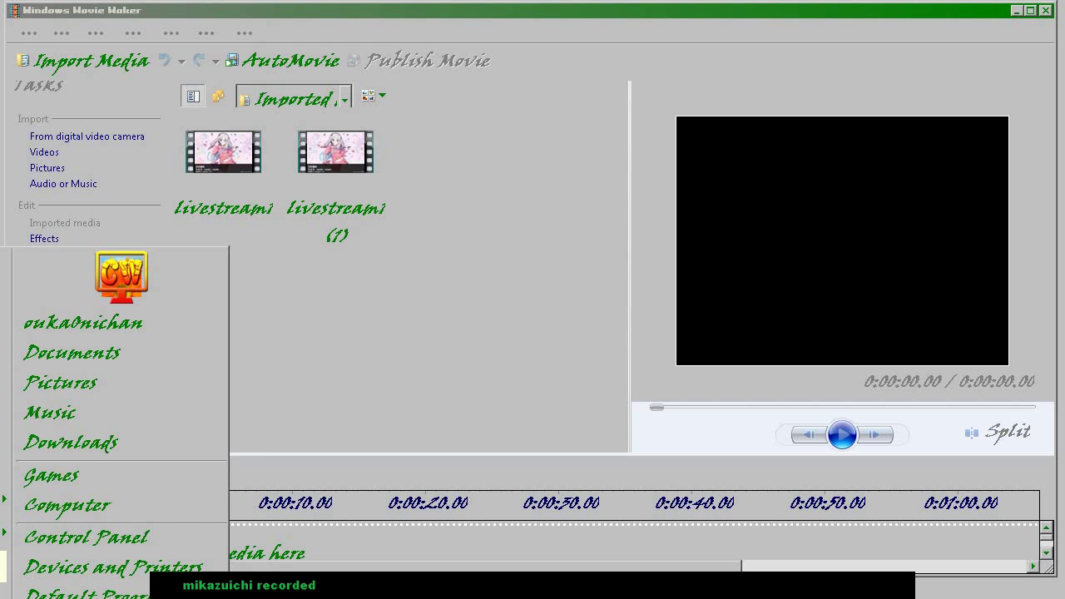
- Launch Paint, fill the entire canvas with black, and bring up the Save as picture formats
{"action": "key", "text": "Return"}
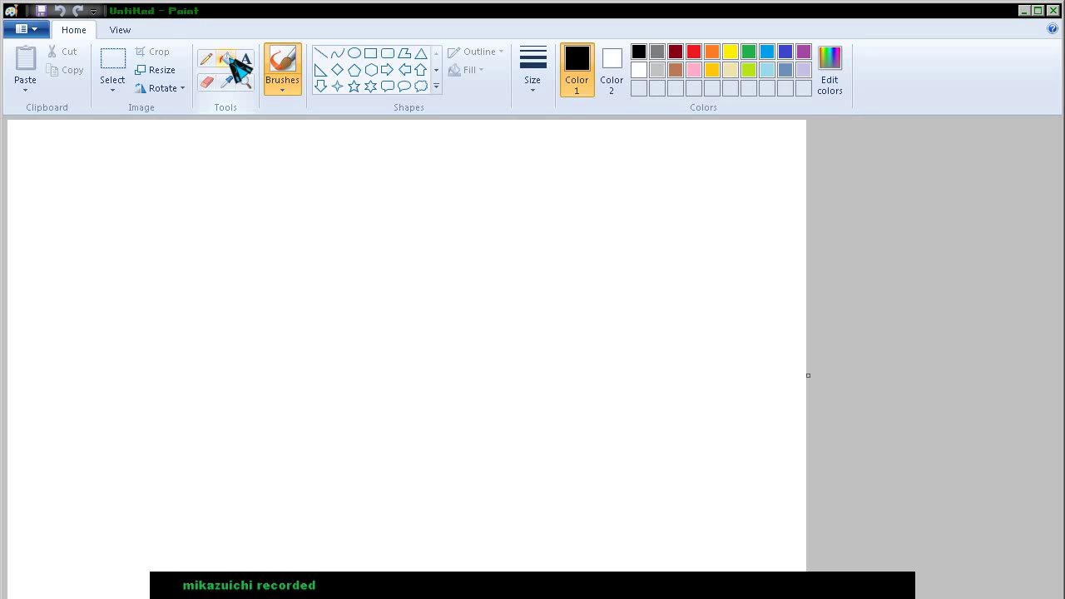
{"action": "left_click", "coordinate": [226, 59]}
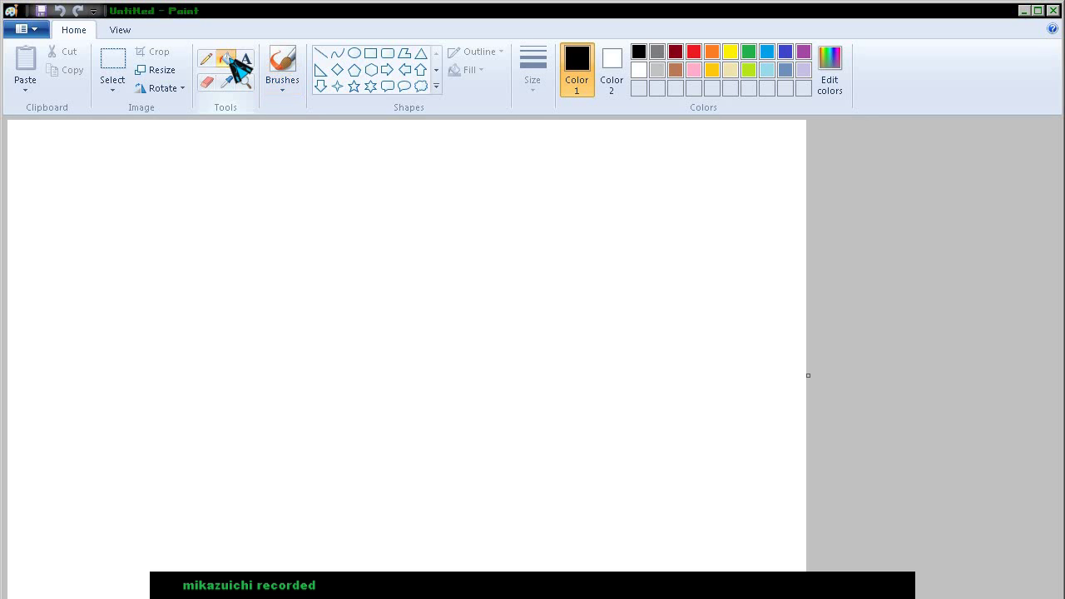
{"action": "left_click", "coordinate": [505, 231]}
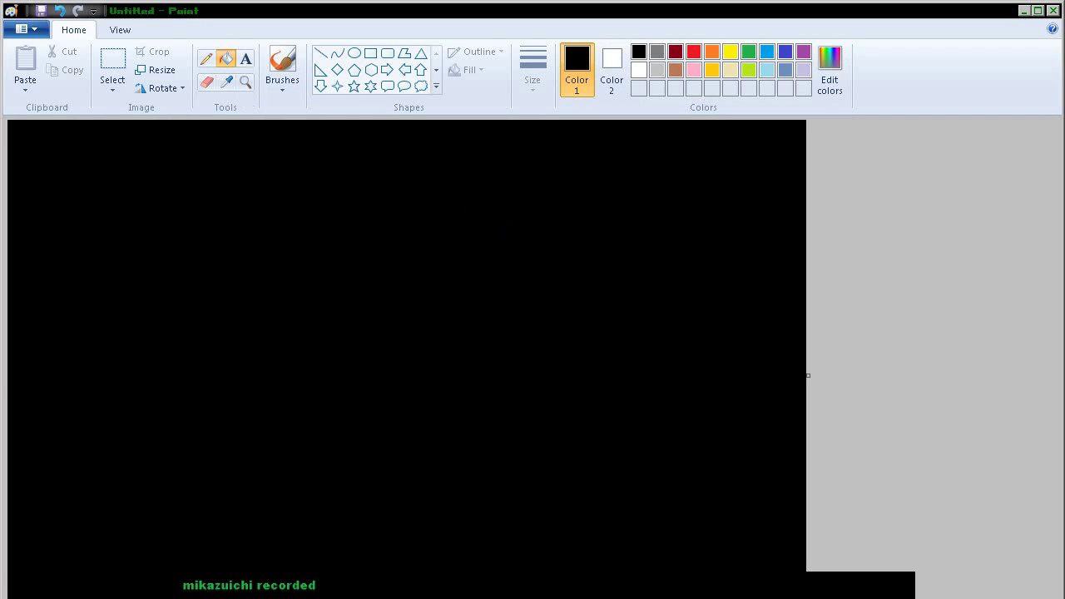
{"action": "left_click", "coordinate": [25, 31]}
{"action": "mouse_move", "coordinate": [107, 171]}
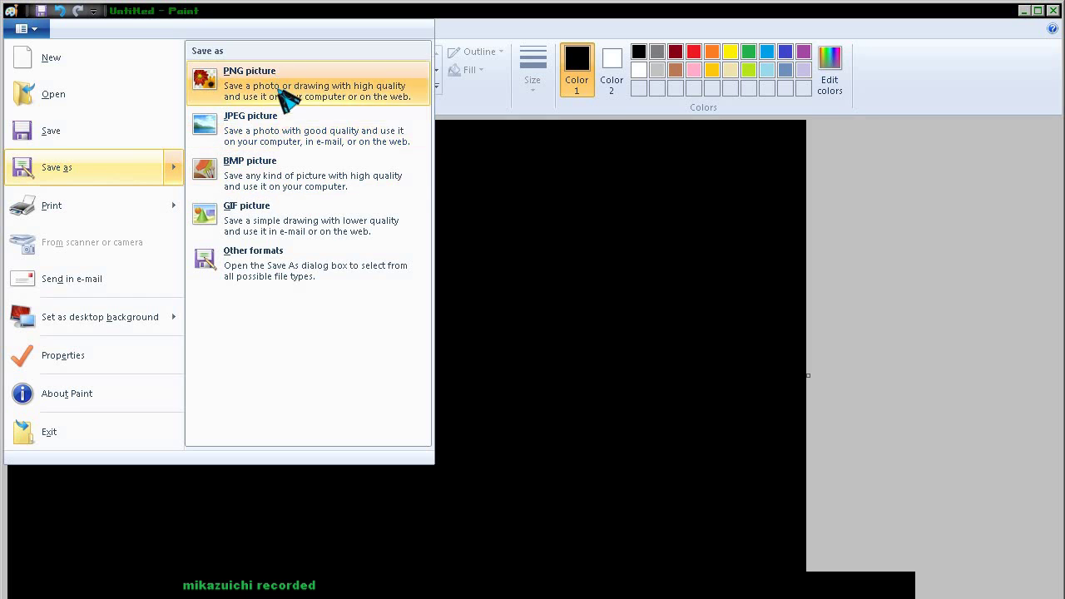
- Choose BMP, browse through the home folder into My Documents, and save as Untitled.bmp
{"action": "left_click", "coordinate": [286, 162]}
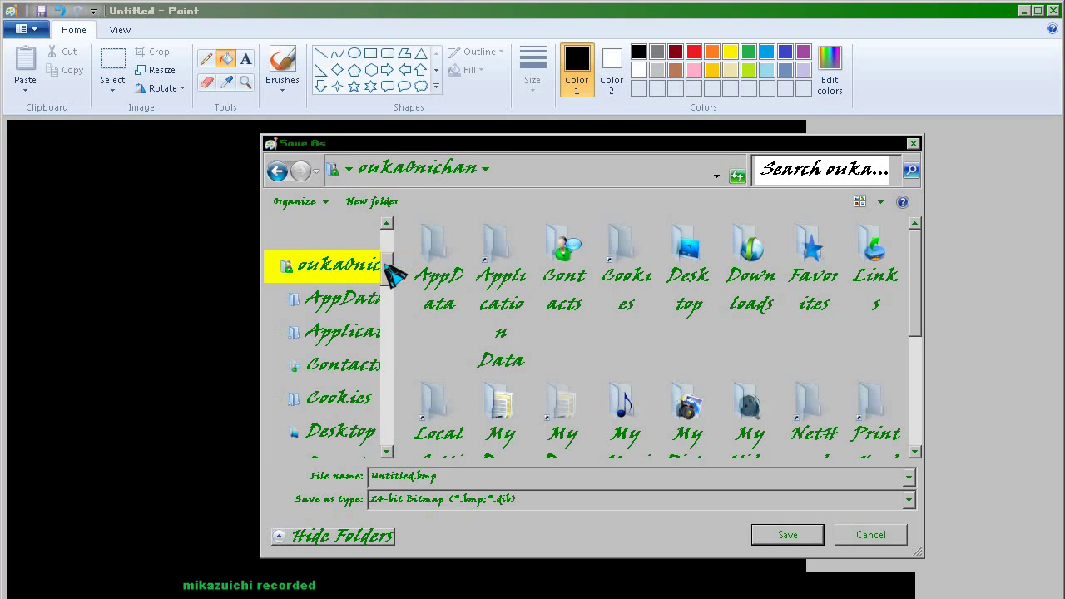
{"action": "scroll", "coordinate": [392, 249], "scroll_direction": "up", "scroll_amount": 1}
{"action": "left_click", "coordinate": [364, 266]}
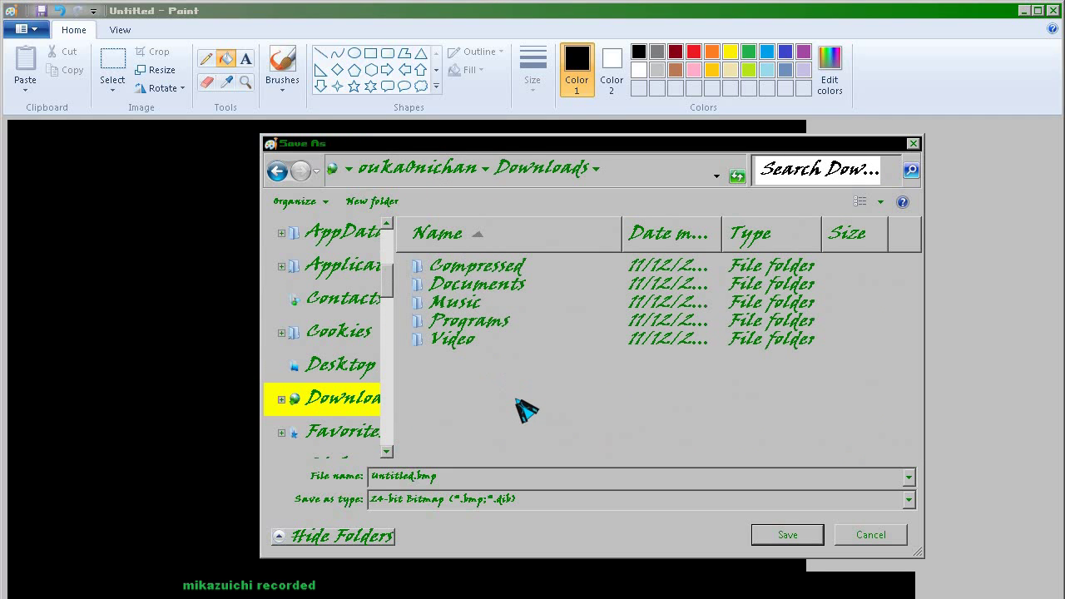
{"action": "scroll", "coordinate": [391, 283], "scroll_direction": "up", "scroll_amount": 1}
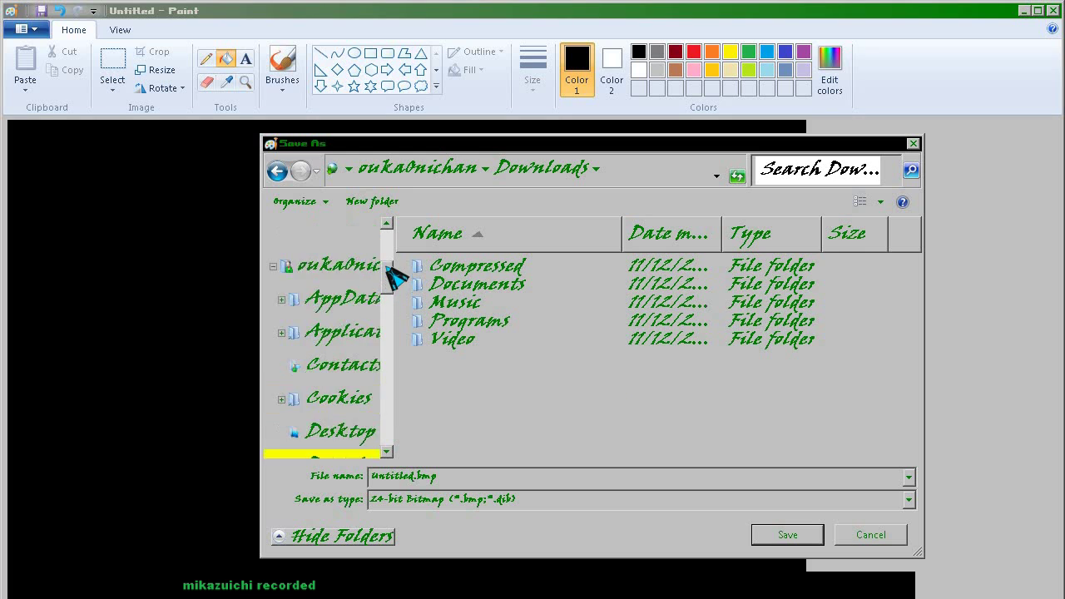
{"action": "left_click", "coordinate": [420, 268]}
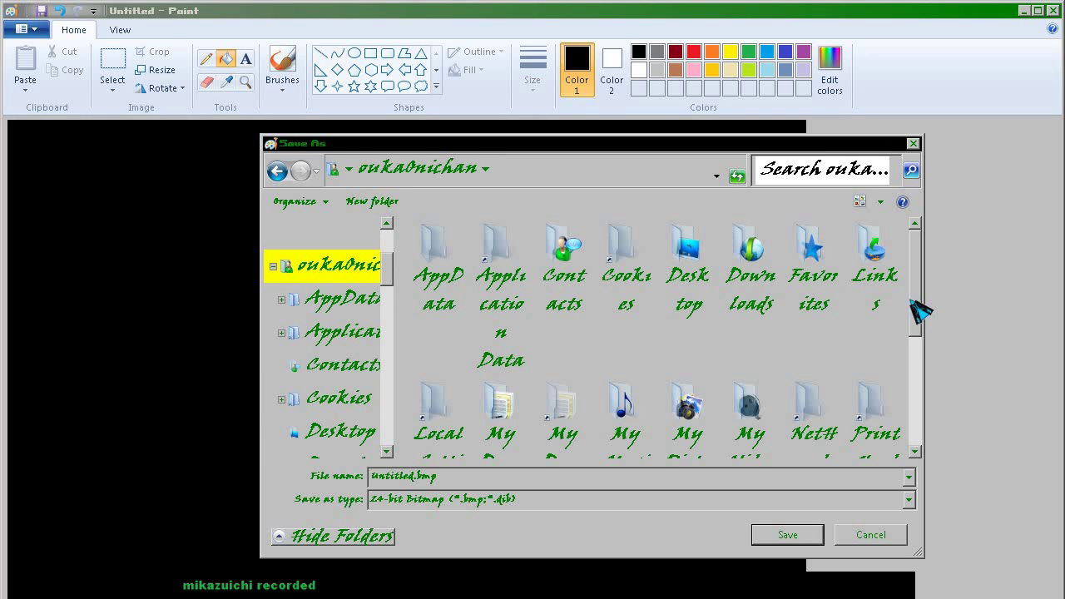
{"action": "scroll", "coordinate": [915, 333], "scroll_direction": "down", "scroll_amount": 1}
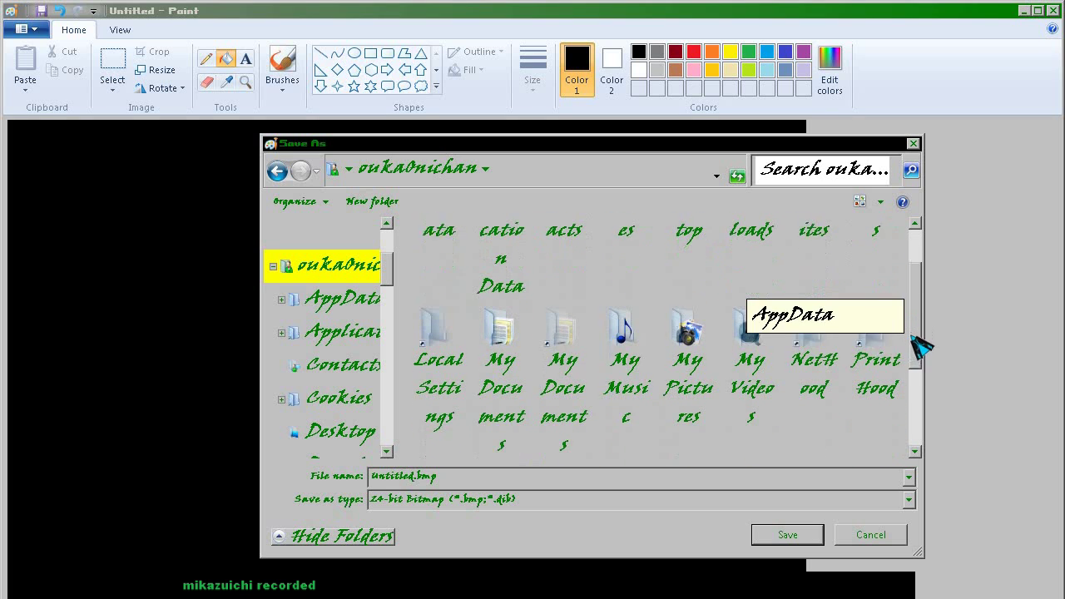
{"action": "double_click", "coordinate": [500, 342]}
{"action": "left_click", "coordinate": [786, 540]}
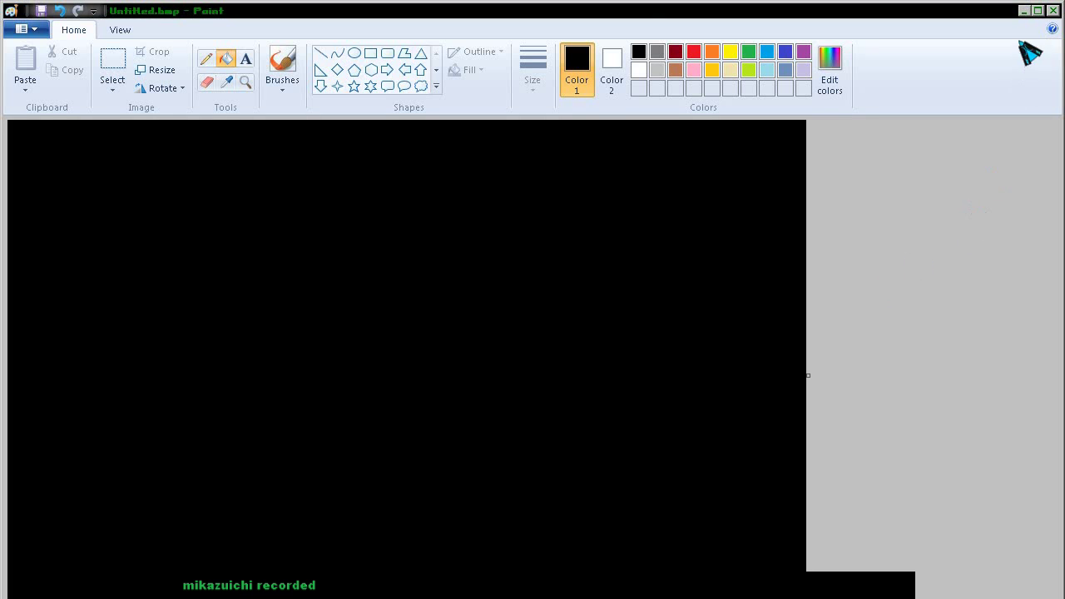
- Back in Movie Maker, import the Untitled.bmp picture from My Documents into the collection
{"action": "key", "text": "alt+Tab"}
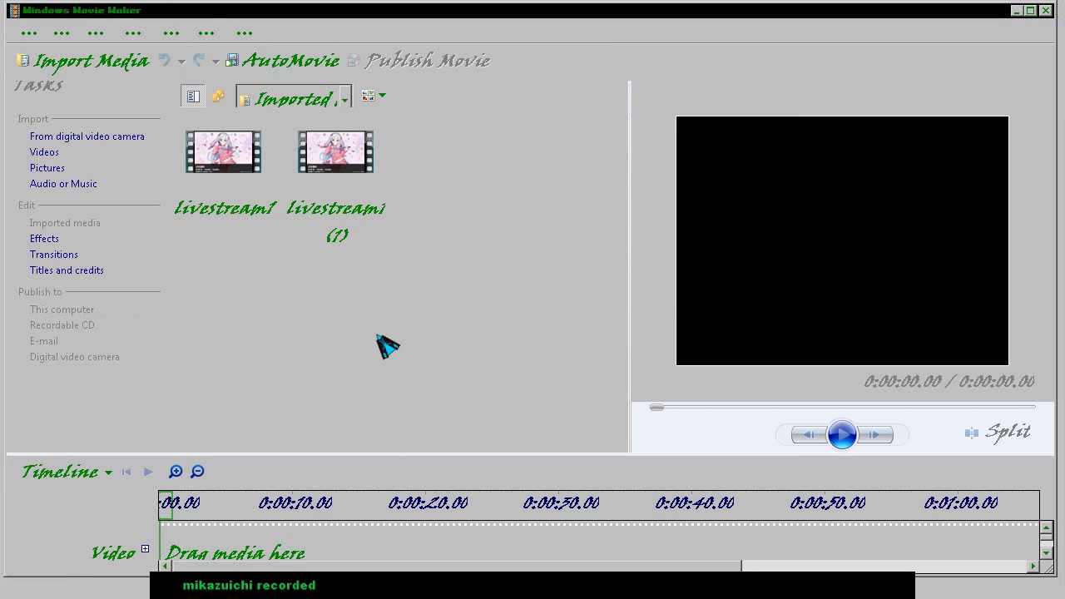
{"action": "left_click", "coordinate": [29, 34]}
{"action": "left_click", "coordinate": [94, 54]}
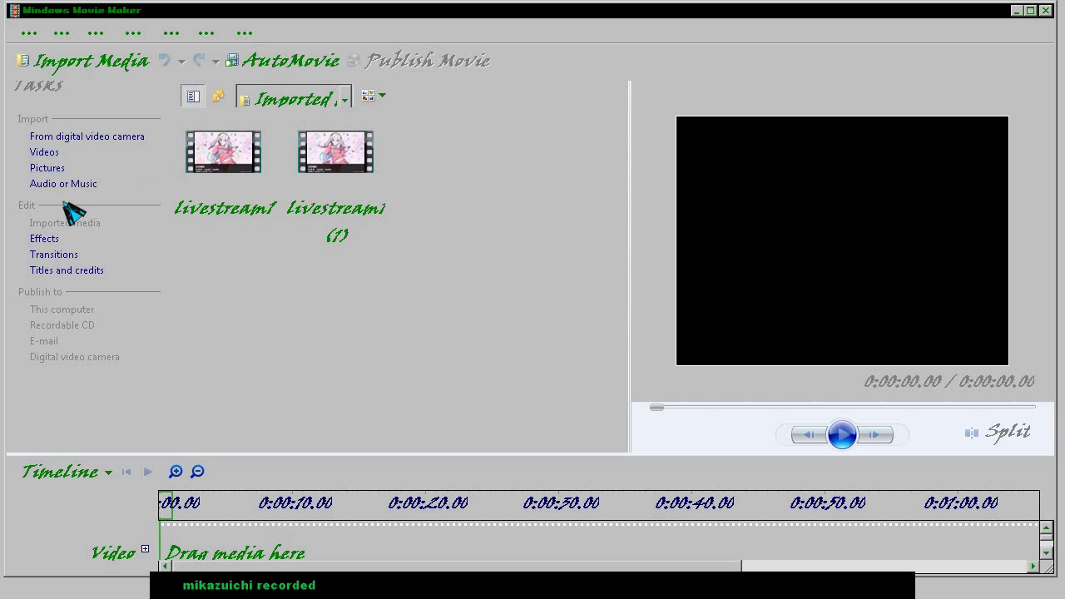
{"action": "left_click", "coordinate": [57, 169]}
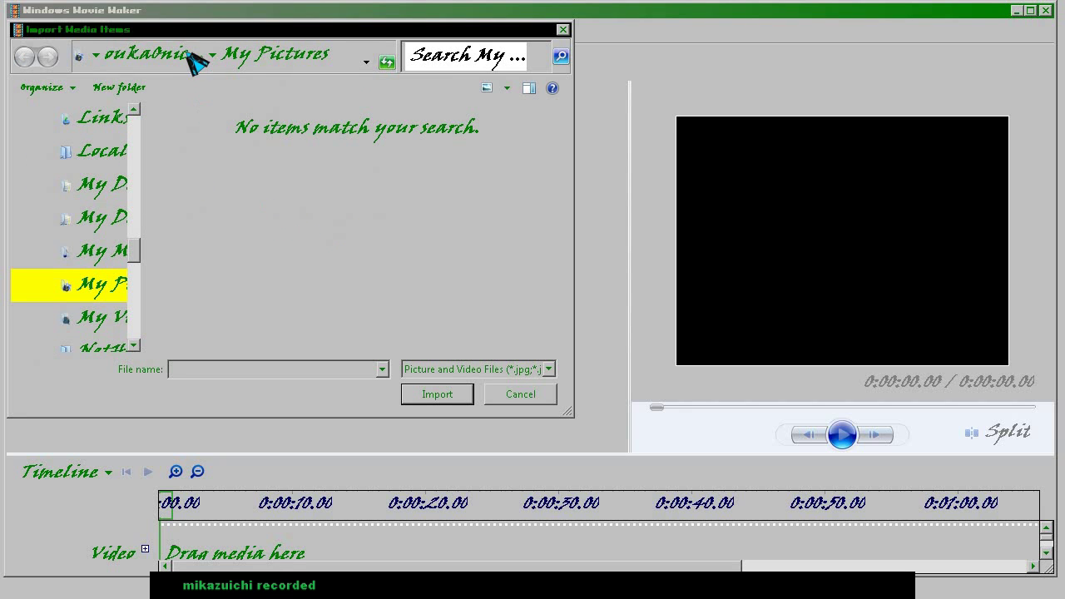
{"action": "left_click", "coordinate": [183, 57]}
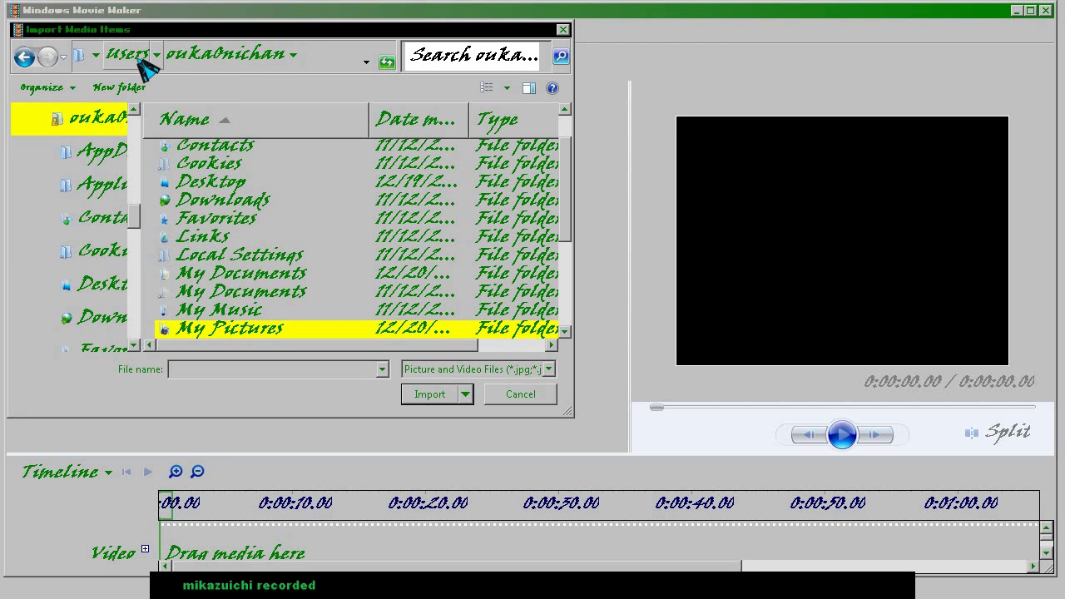
{"action": "double_click", "coordinate": [213, 275]}
{"action": "double_click", "coordinate": [209, 226]}
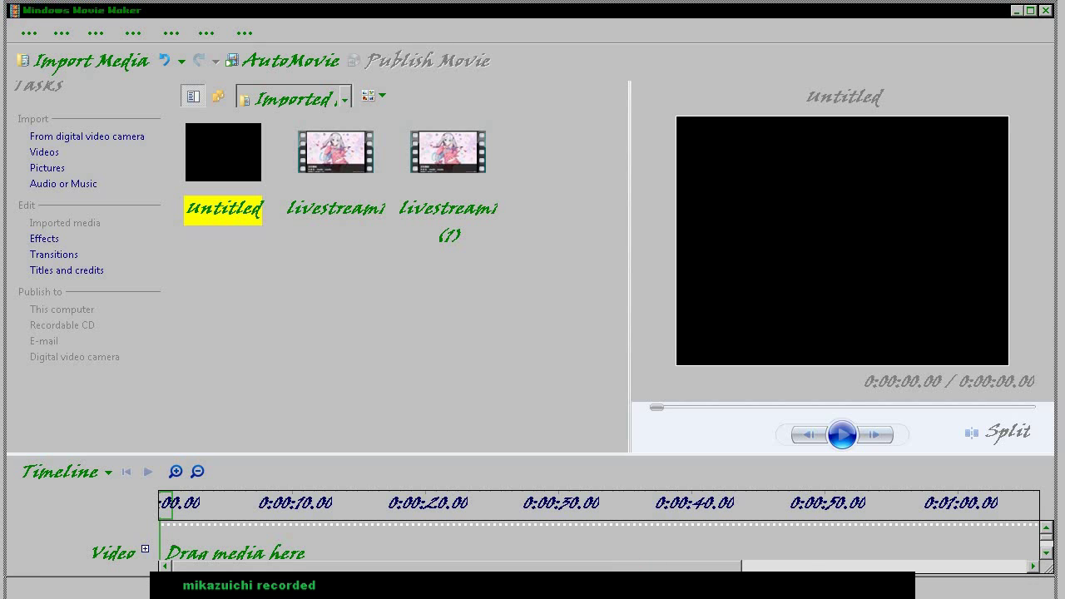
- Enlarge the preview monitor and timeline area and widen the window slightly
{"action": "left_click_drag", "start_coordinate": [970, 454], "coordinate": [970, 487]}
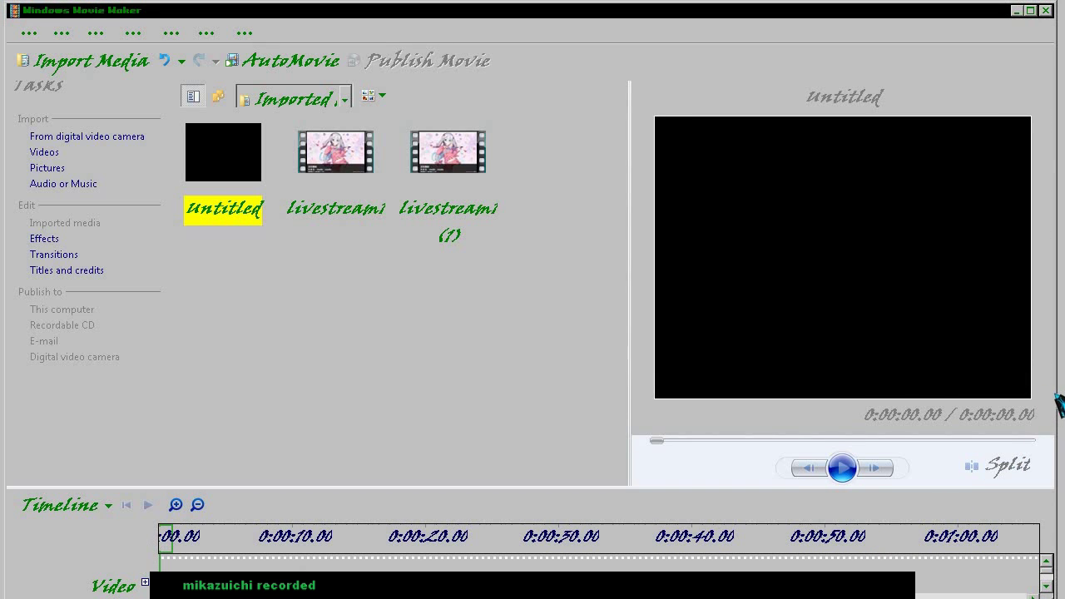
{"action": "left_click_drag", "start_coordinate": [1059, 404], "coordinate": [1064, 403]}
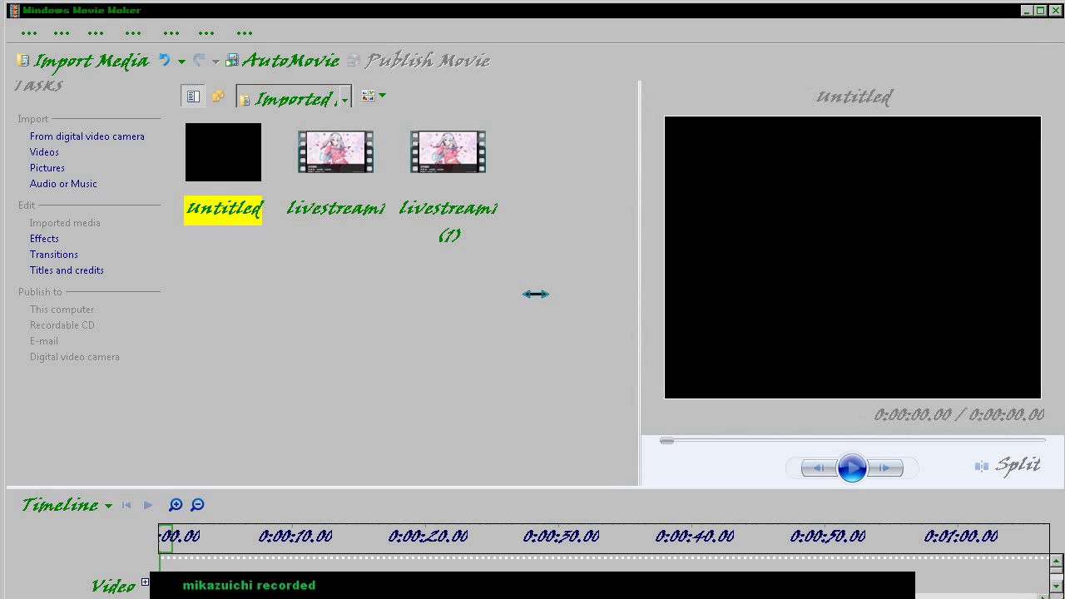
{"action": "left_click", "coordinate": [281, 327]}
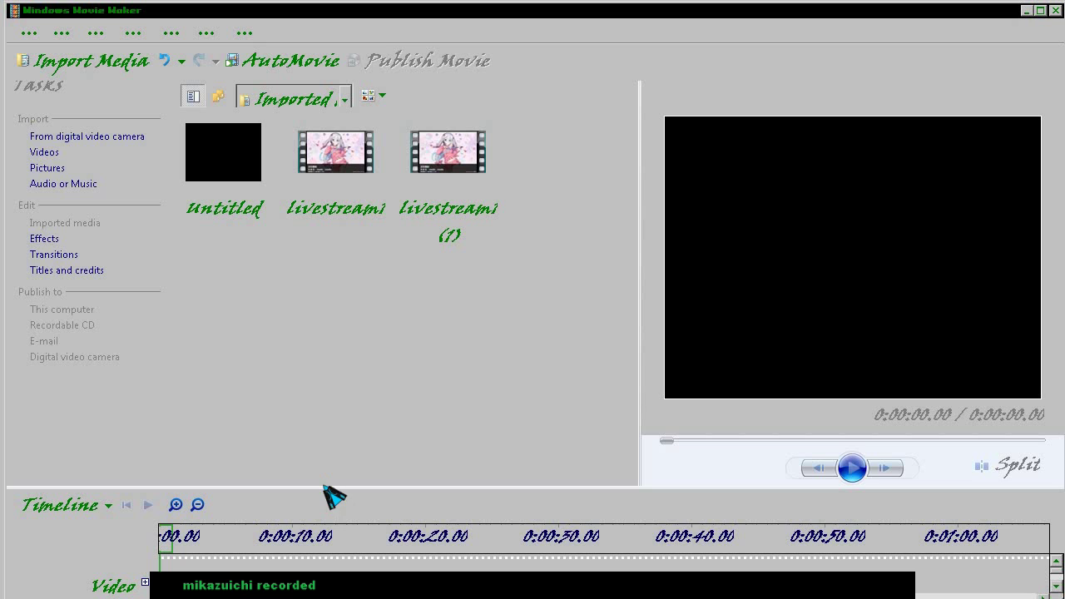
{"action": "left_click_drag", "start_coordinate": [324, 489], "coordinate": [324, 412]}
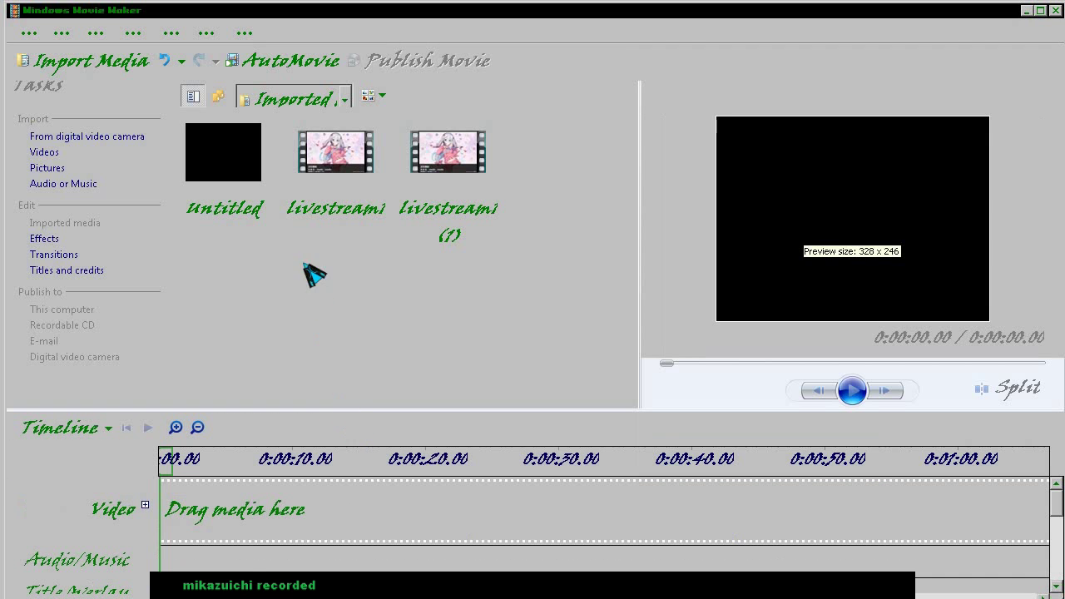
- Place the Untitled image on the Video track and stretch it to about 30 seconds
{"action": "left_click_drag", "start_coordinate": [228, 175], "coordinate": [179, 500]}
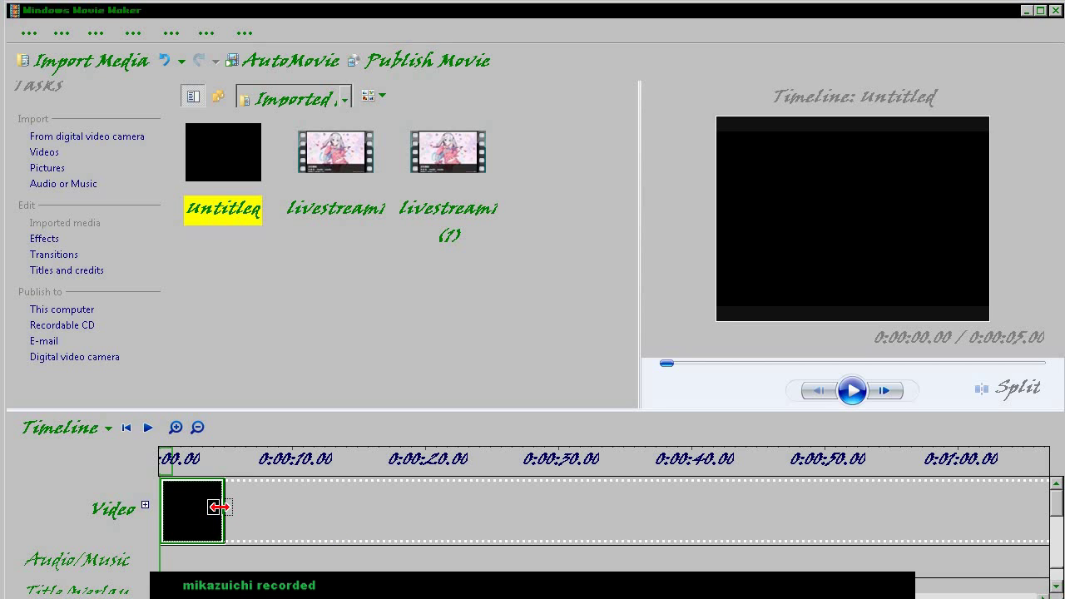
{"action": "left_click_drag", "start_coordinate": [218, 506], "coordinate": [280, 504]}
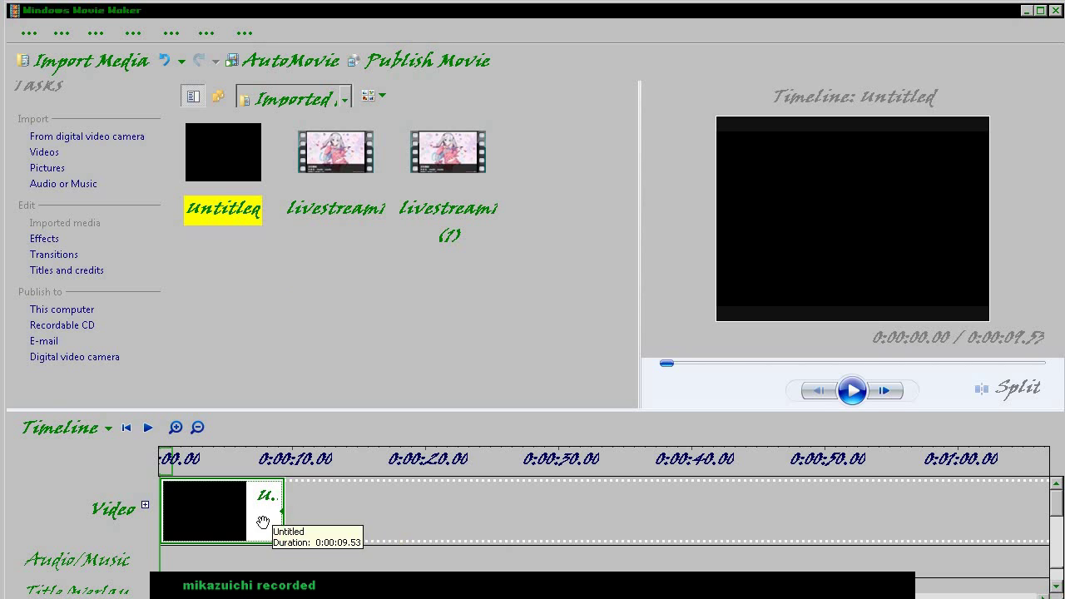
{"action": "left_click_drag", "start_coordinate": [283, 515], "coordinate": [555, 508]}
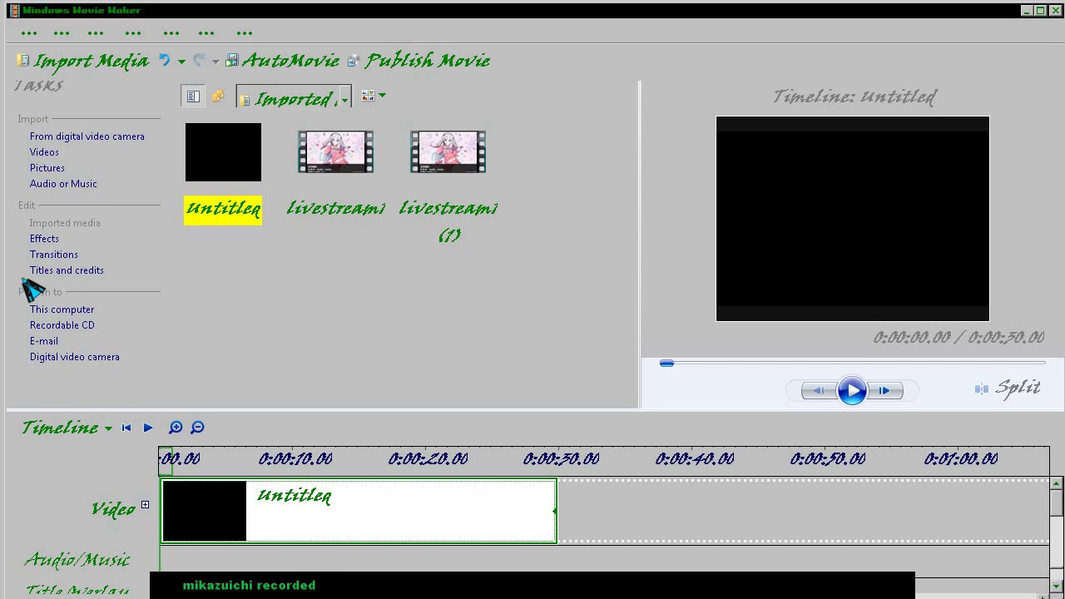
- Start a new title placed before the selected clip from Titles and credits
{"action": "left_click", "coordinate": [66, 271]}
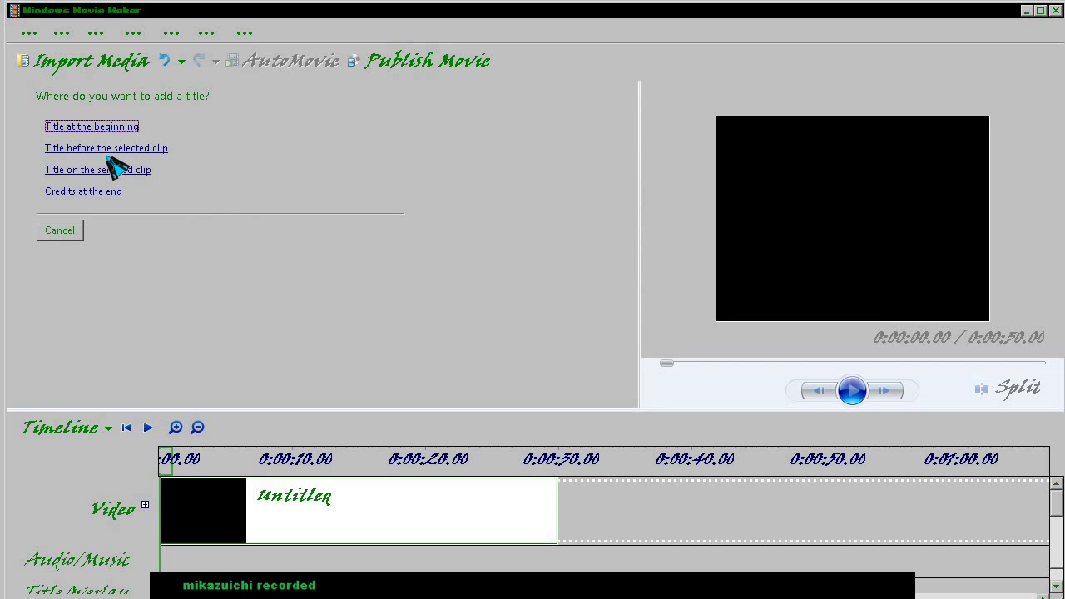
{"action": "left_click", "coordinate": [158, 148]}
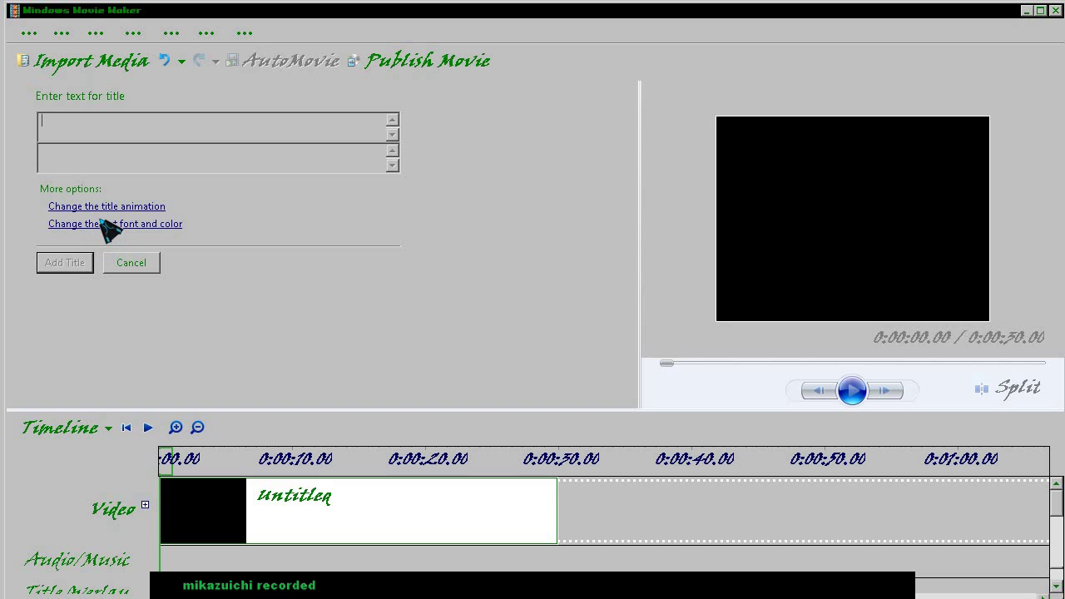
- Preview Scroll Banner, Mirror, Scroll Inverted and Fly In animations, then apply Typewriter to the title
{"action": "left_click", "coordinate": [106, 206]}
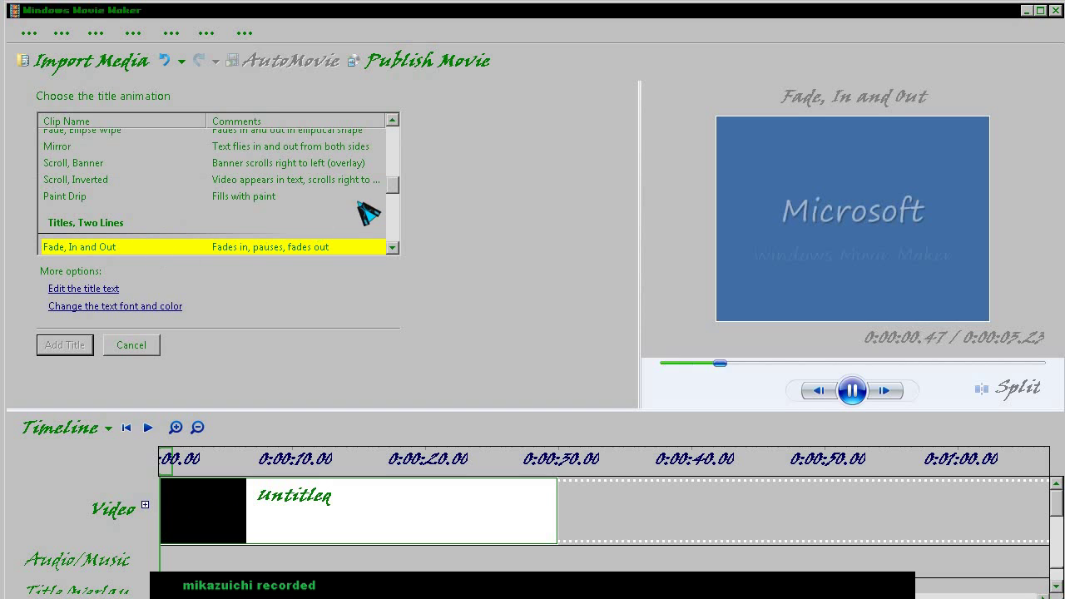
{"action": "left_click", "coordinate": [73, 164]}
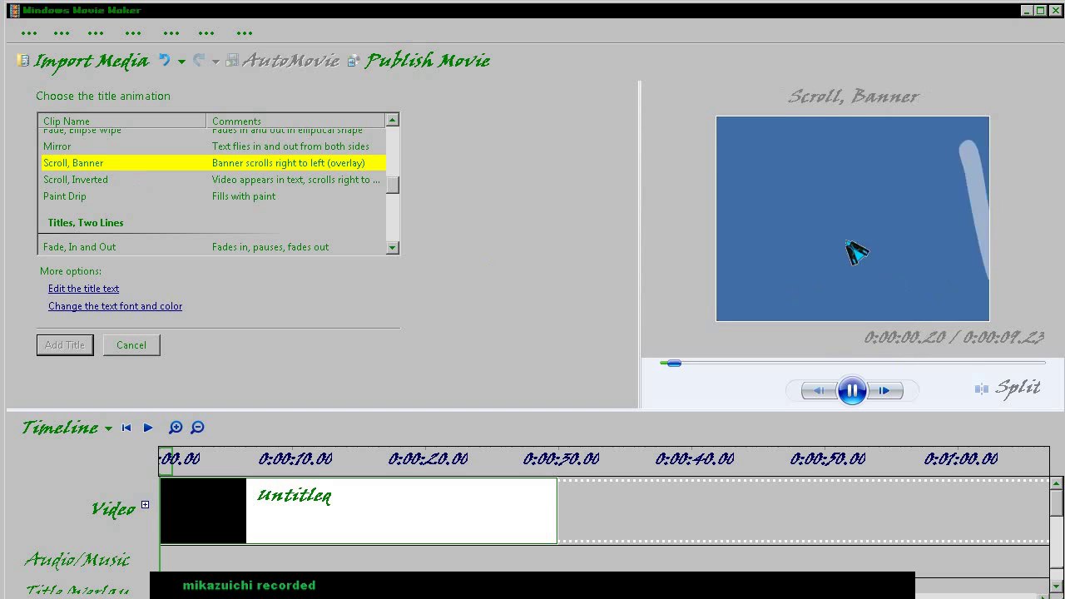
{"action": "left_click", "coordinate": [70, 147]}
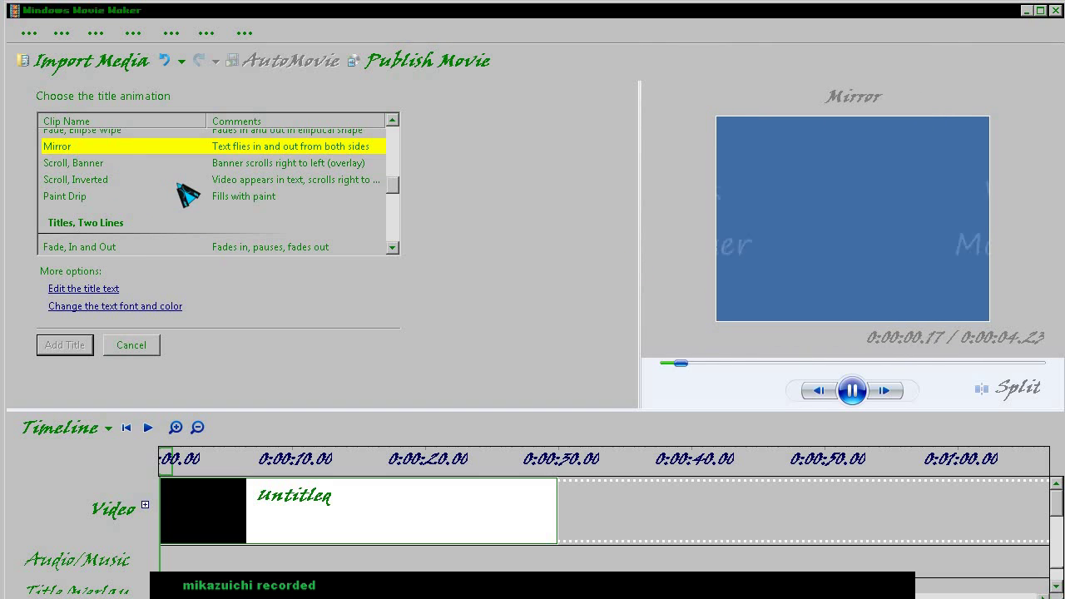
{"action": "left_click", "coordinate": [80, 165]}
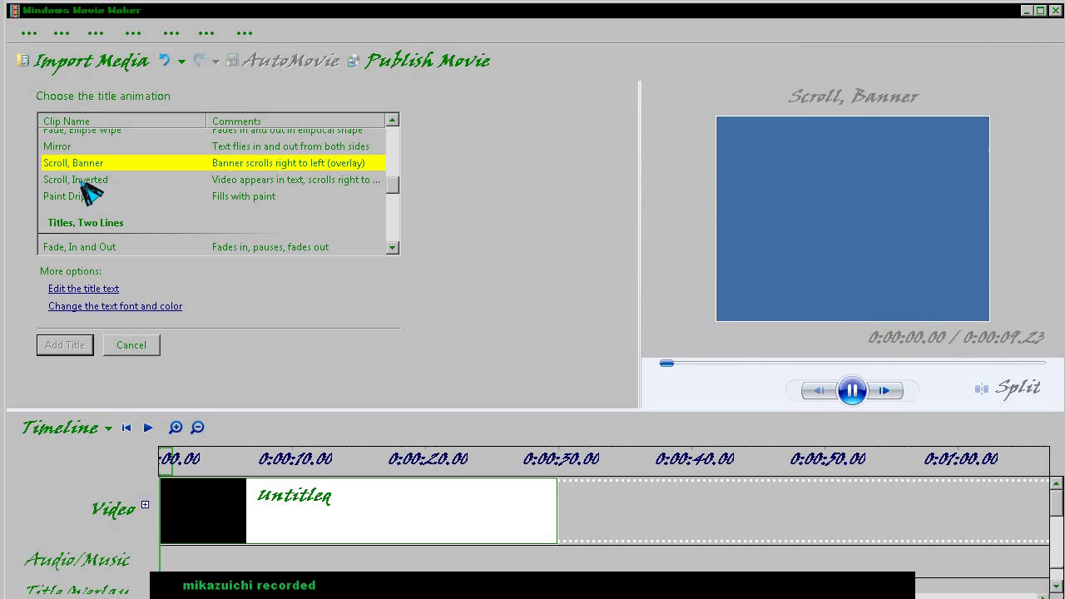
{"action": "left_click", "coordinate": [84, 180]}
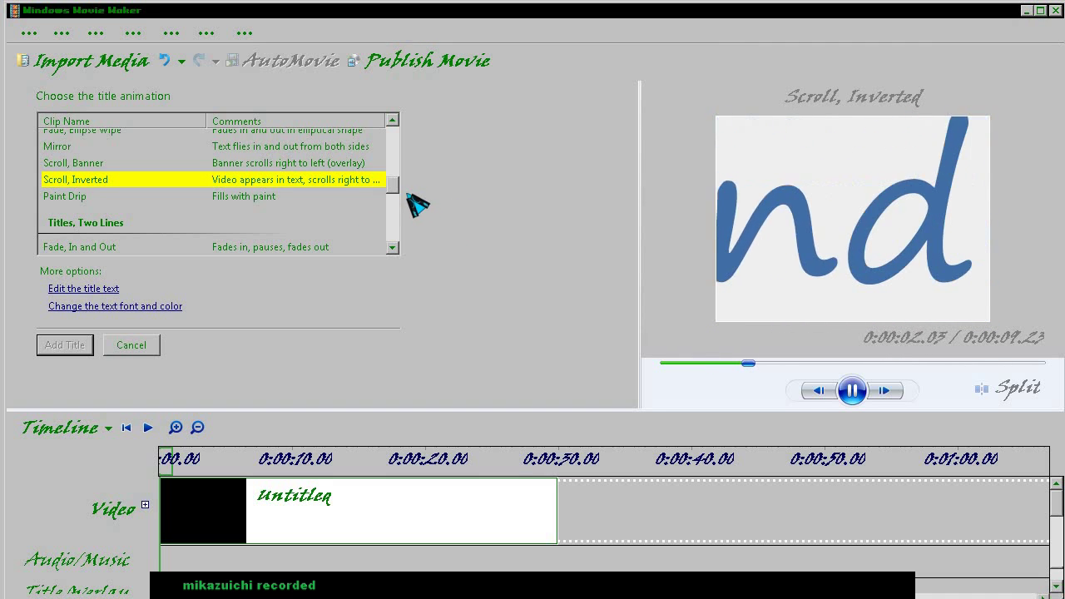
{"action": "left_click_drag", "start_coordinate": [399, 190], "coordinate": [399, 140]}
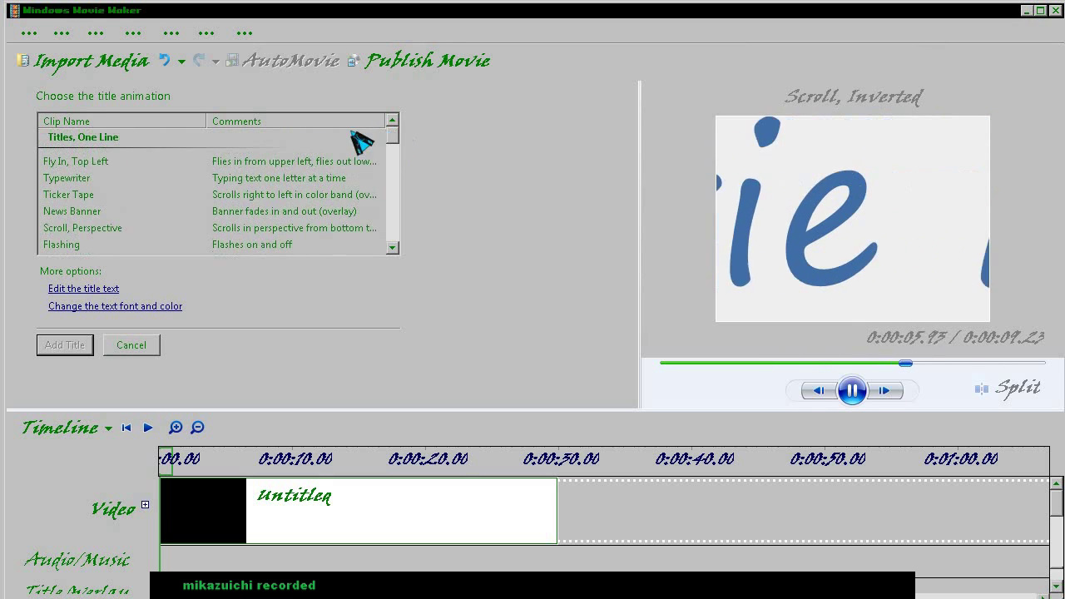
{"action": "left_click", "coordinate": [105, 161]}
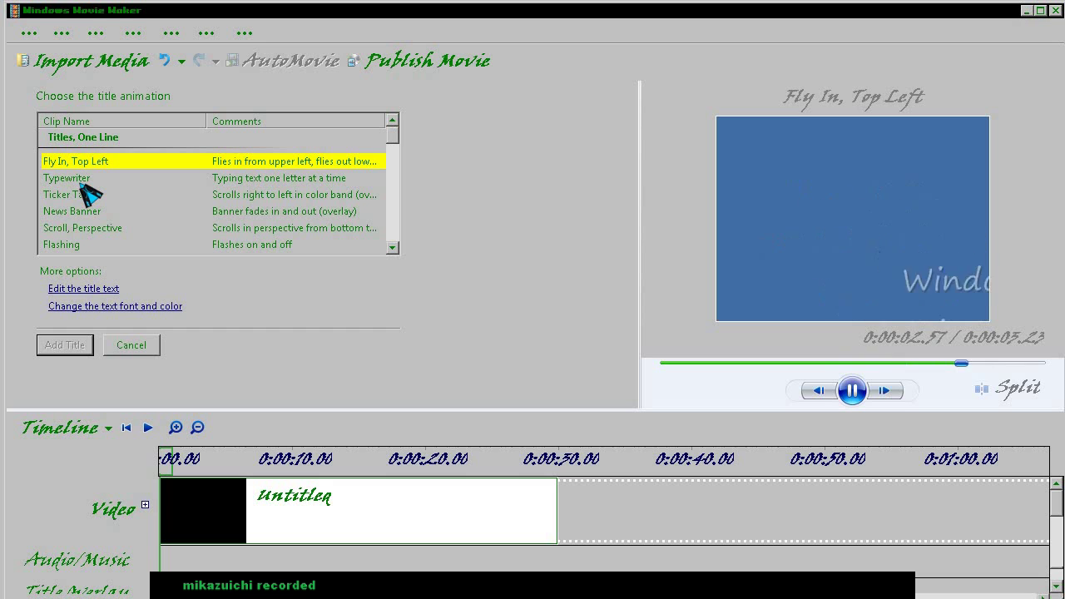
{"action": "left_click", "coordinate": [81, 182]}
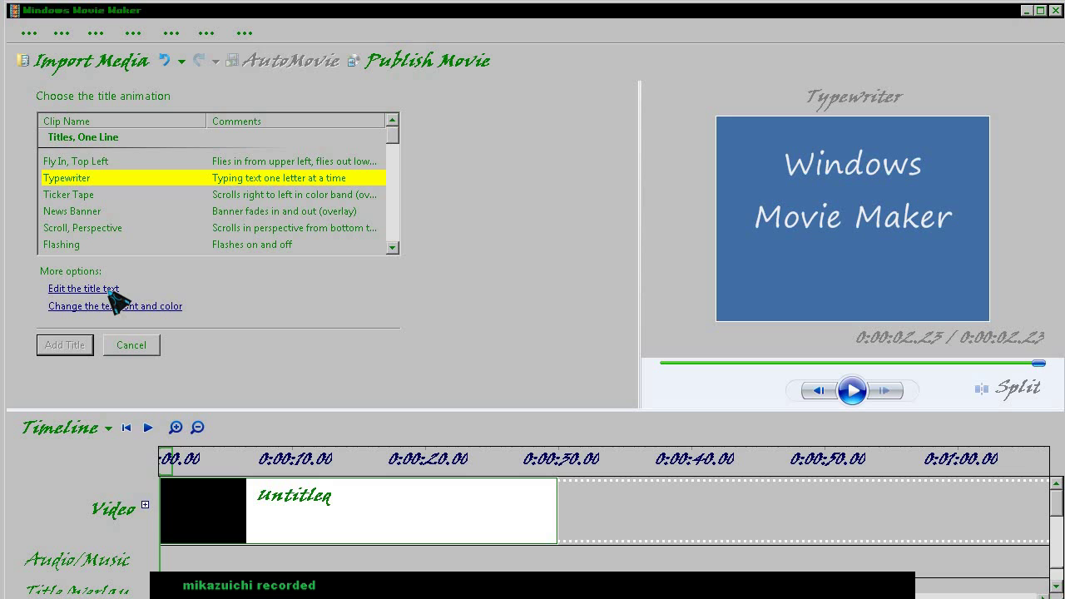
- Type 'welcome to my story ...' and a second line 'i am' plus the narrator's name
{"action": "left_click", "coordinate": [83, 289]}
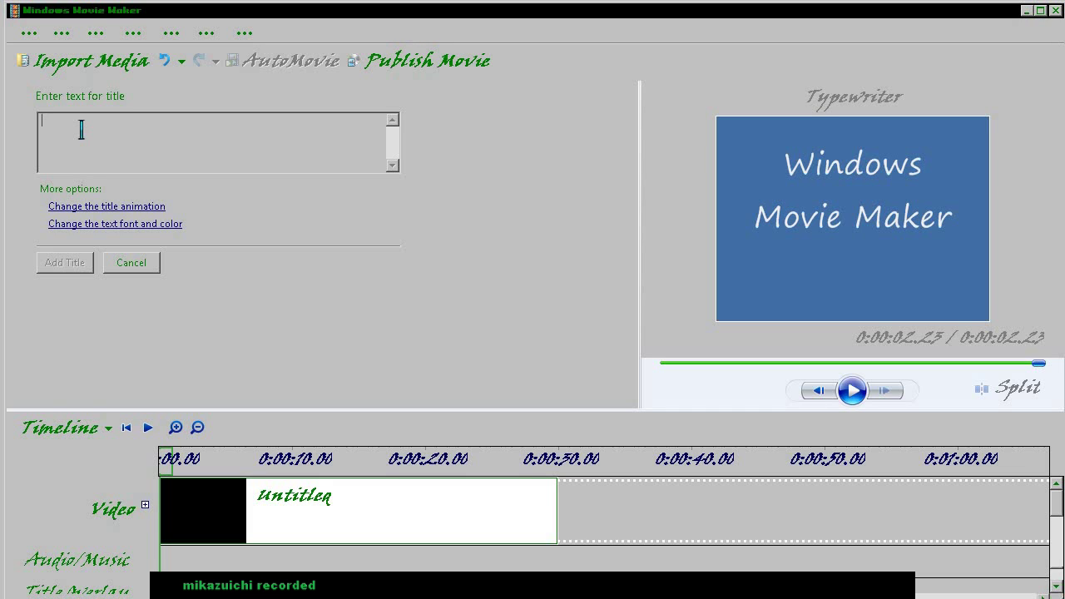
{"action": "type", "text": "welcome to my story"}
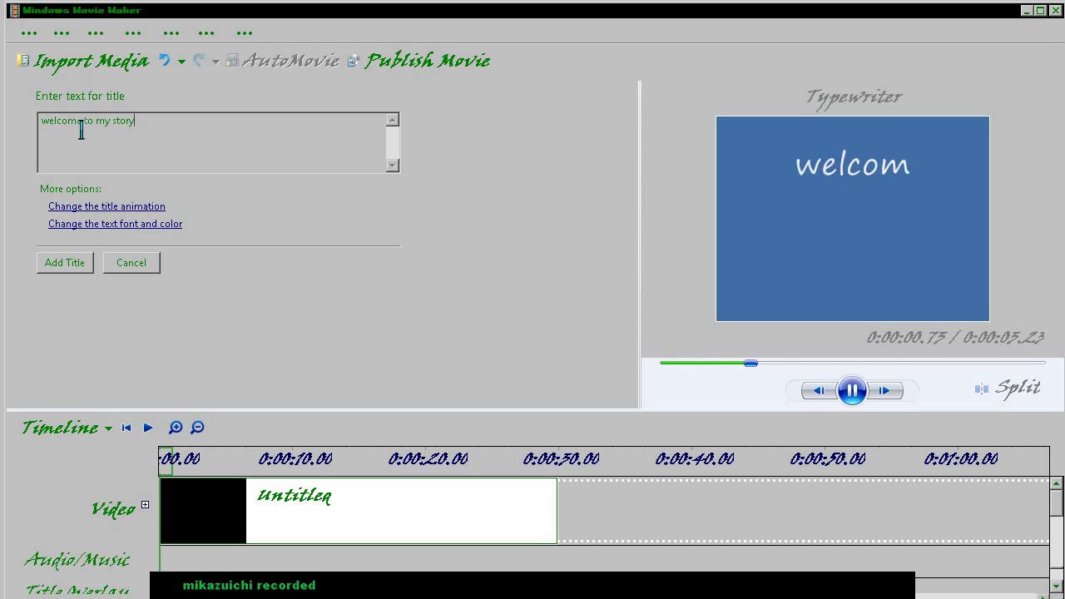
{"action": "type", "text": " ..."}
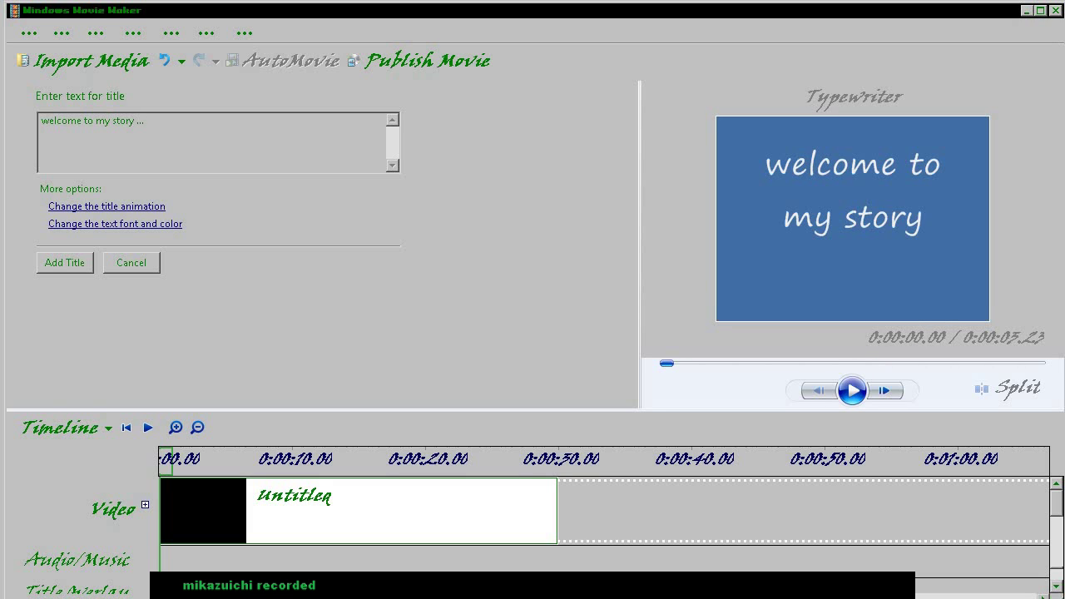
{"action": "key", "text": "Return"}
{"action": "type", "text": "i am"}
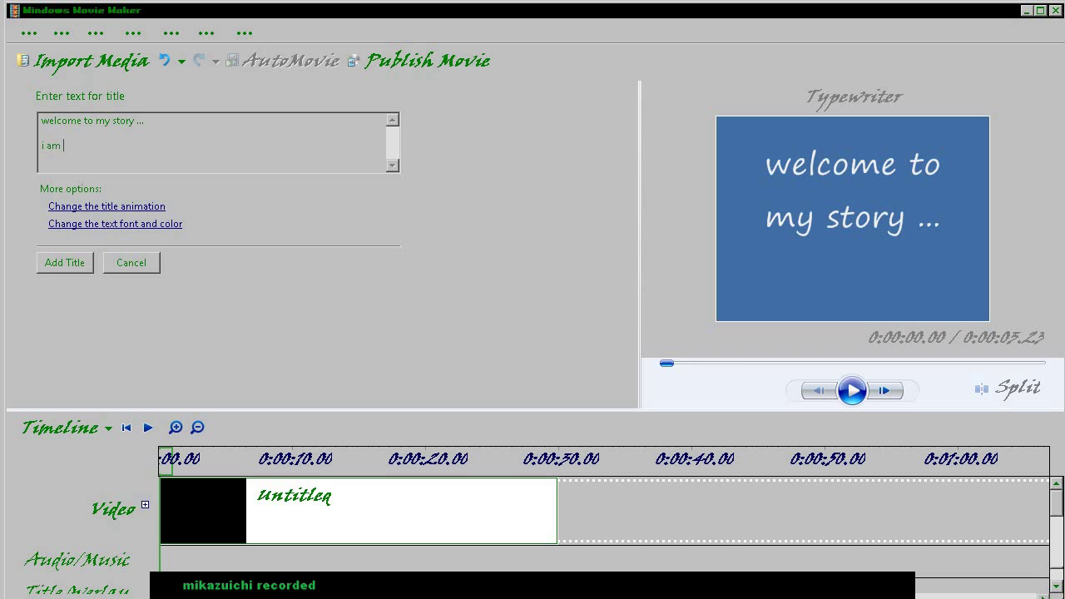
{"action": "type", "text": "hiroq"}
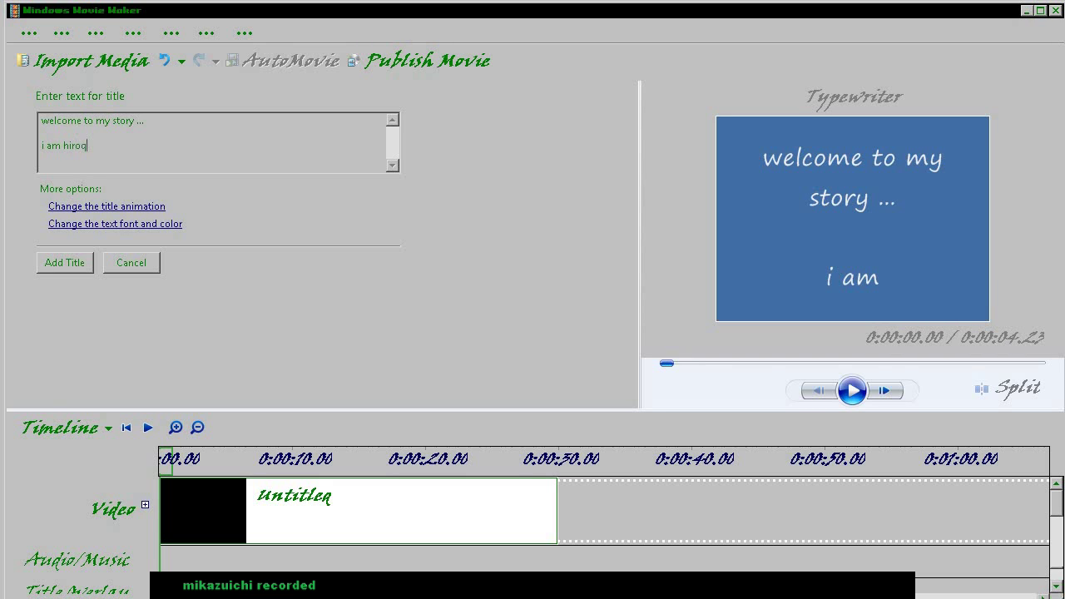
{"action": "type", "text": "i "}
{"action": "type", "text": "ki mikazuchi"}
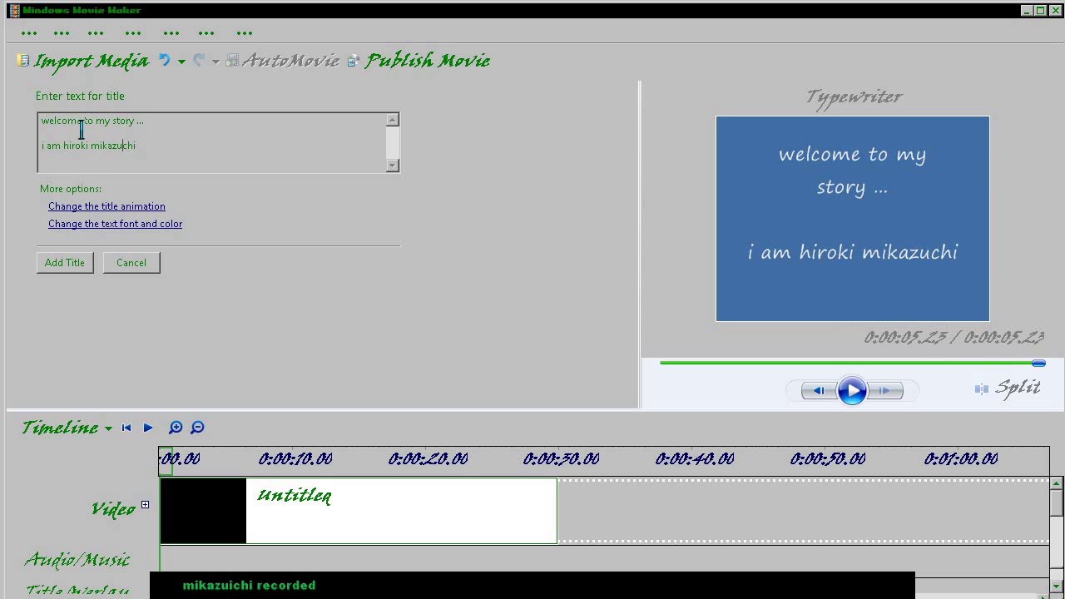
- Fix the name's spelling and add the line 'since i was born my life is weird…'
{"action": "left_click", "coordinate": [126, 146]}
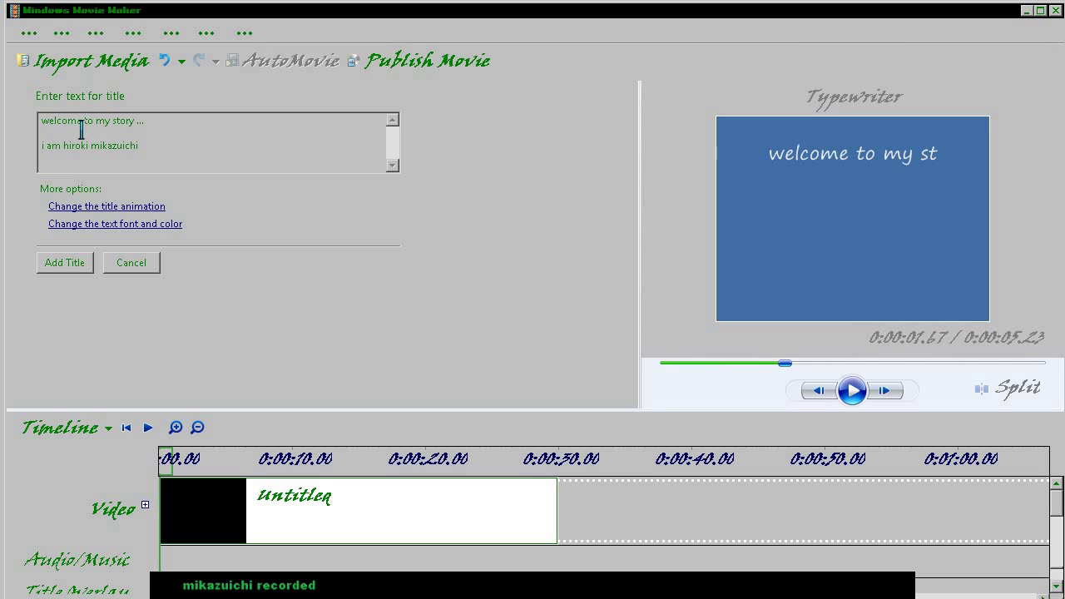
{"action": "key", "text": "Return"}
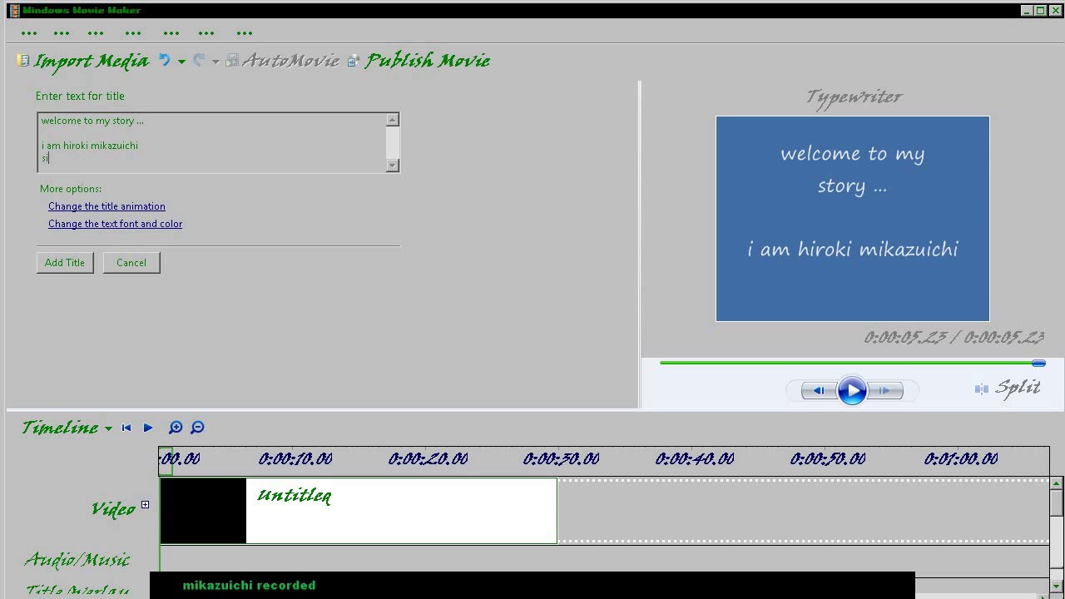
{"action": "type", "text": "since i was b"}
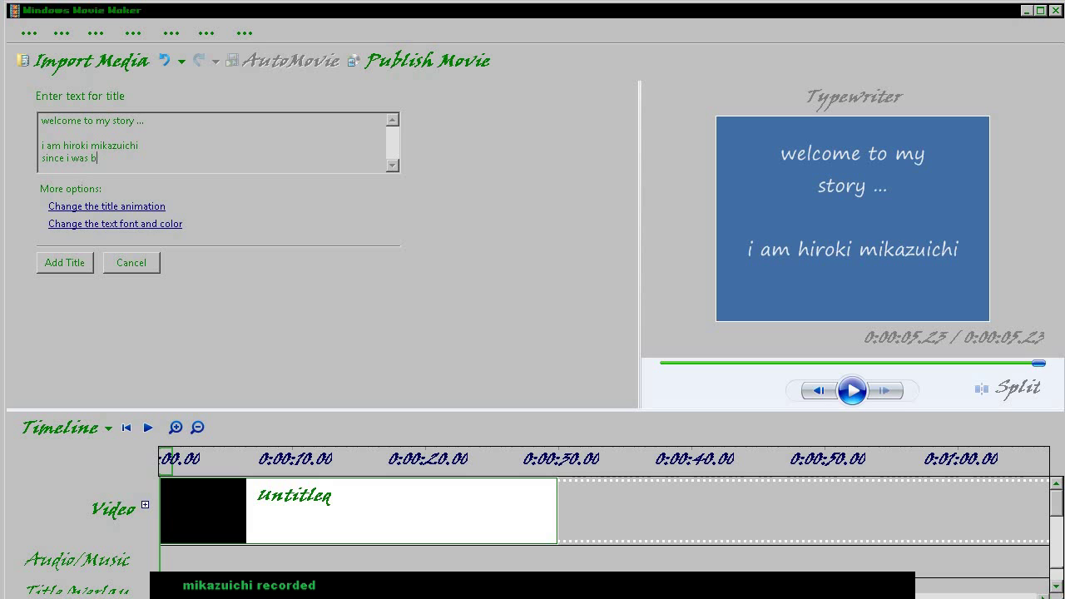
{"action": "type", "text": "orn"}
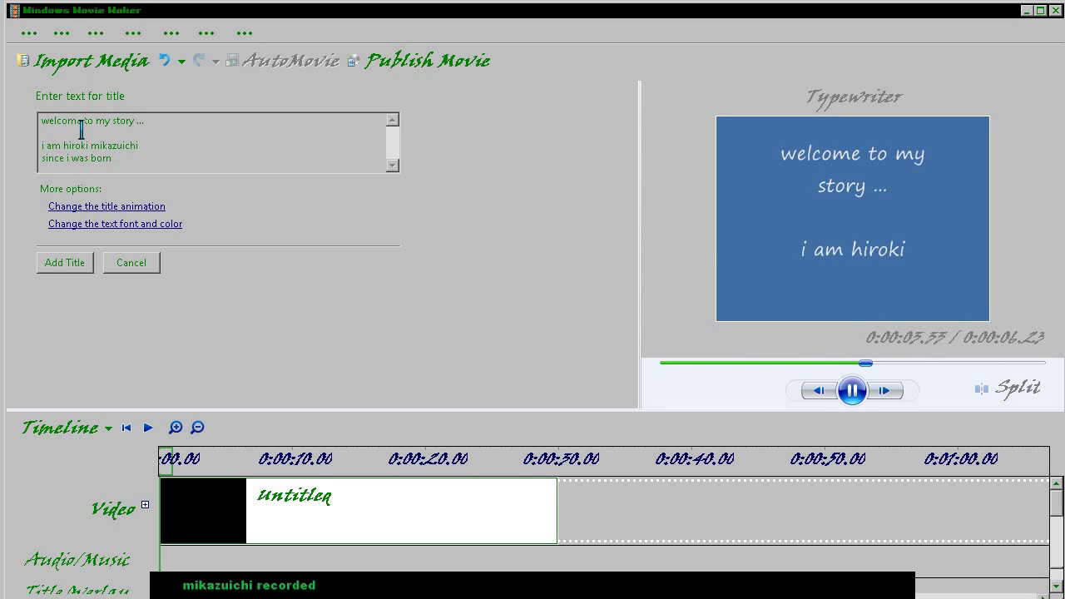
{"action": "type", "text": "my life "}
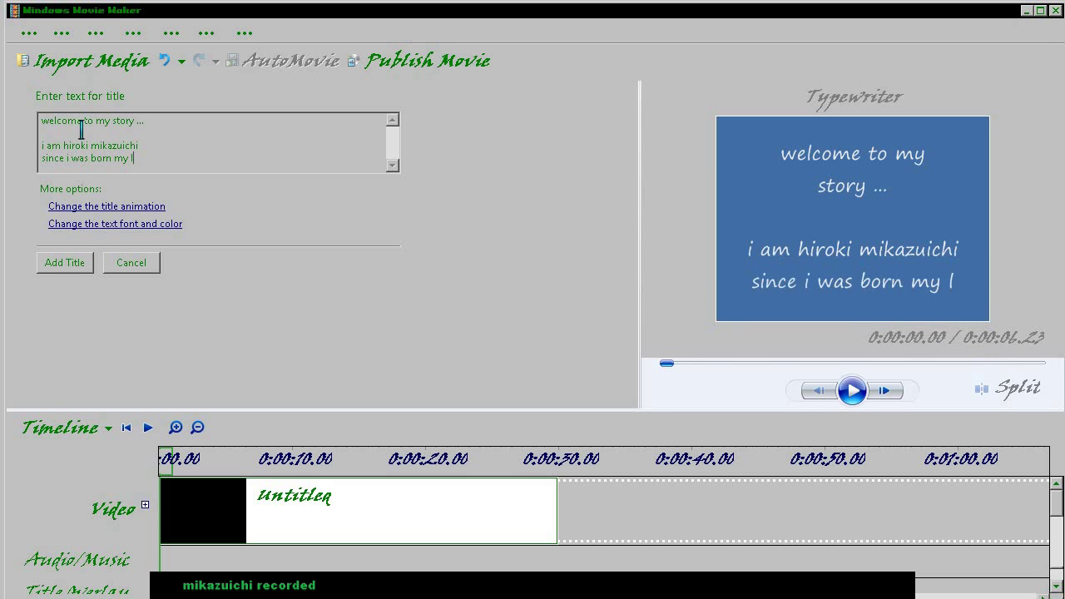
{"action": "type", "text": "i"}
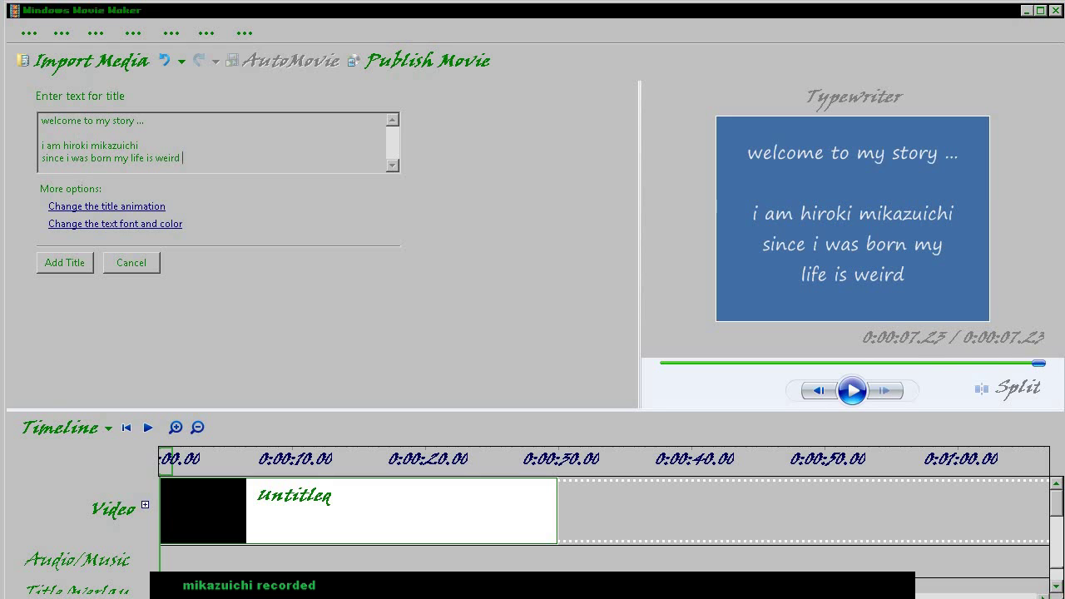
{"action": "type", "text": "that how"}
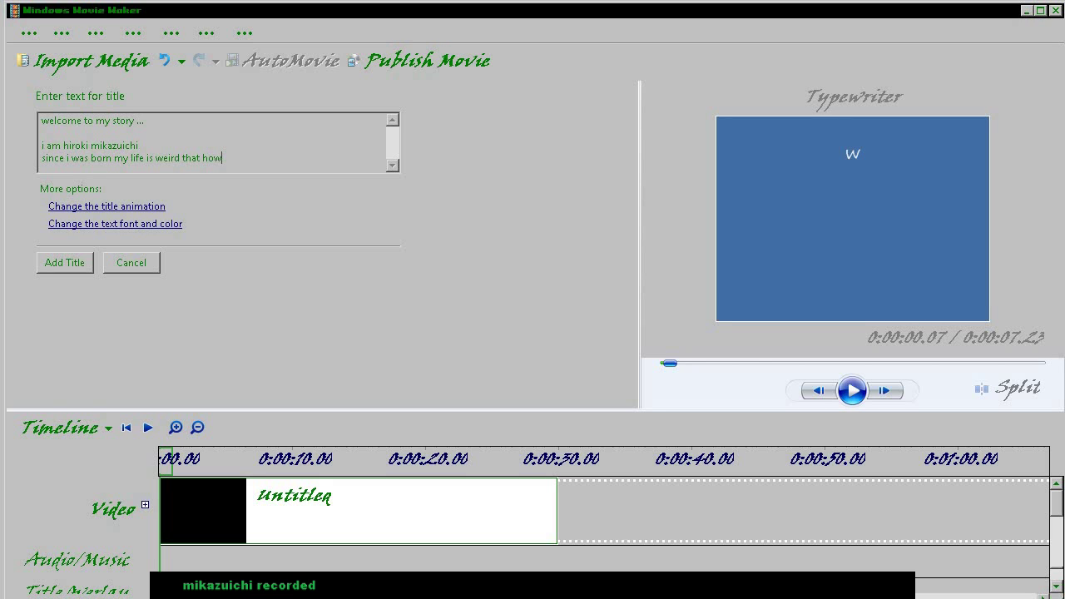
{"action": "type", "text": " m"}
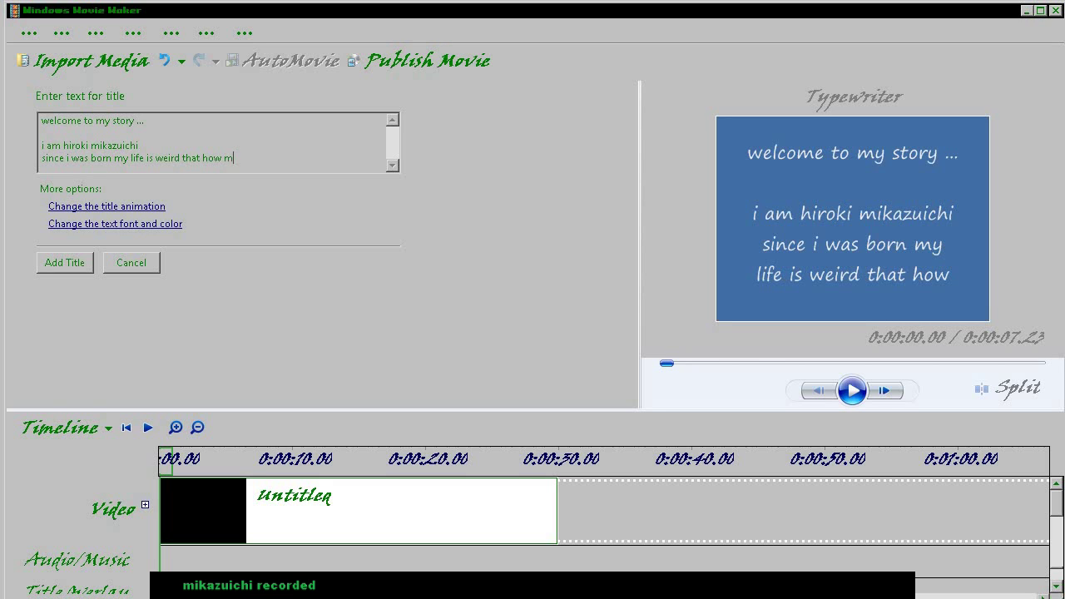
{"action": "type", "text": "y father and"}
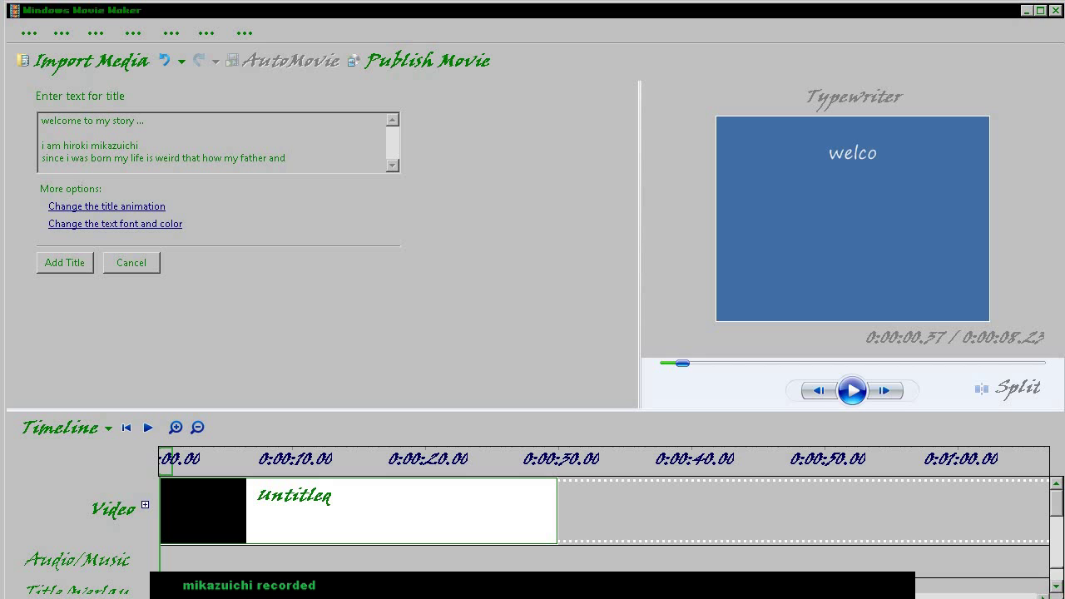
{"action": "type", "text": " mter"}
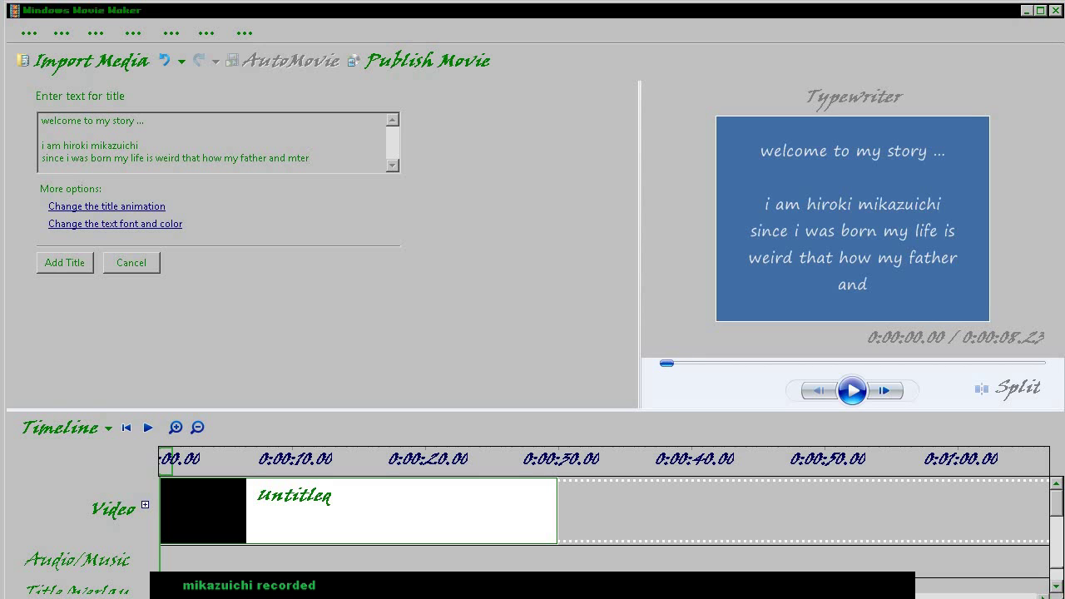
{"action": "key", "text": "BackSpace"}
{"action": "key", "text": "BackSpace"}
{"action": "key", "text": "BackSpace"}
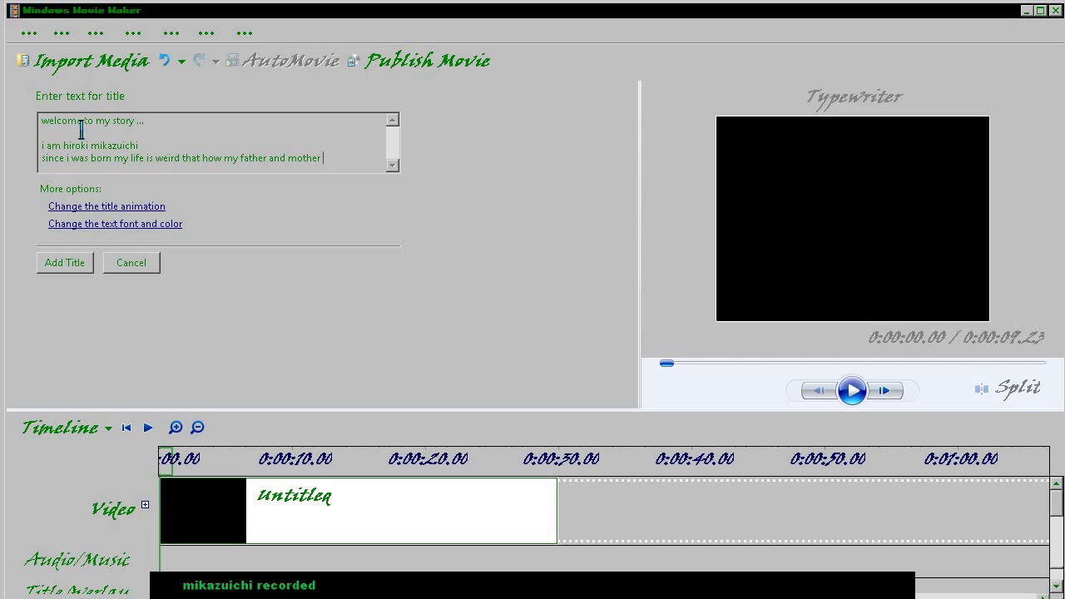
{"action": "type", "text": "explain abo"}
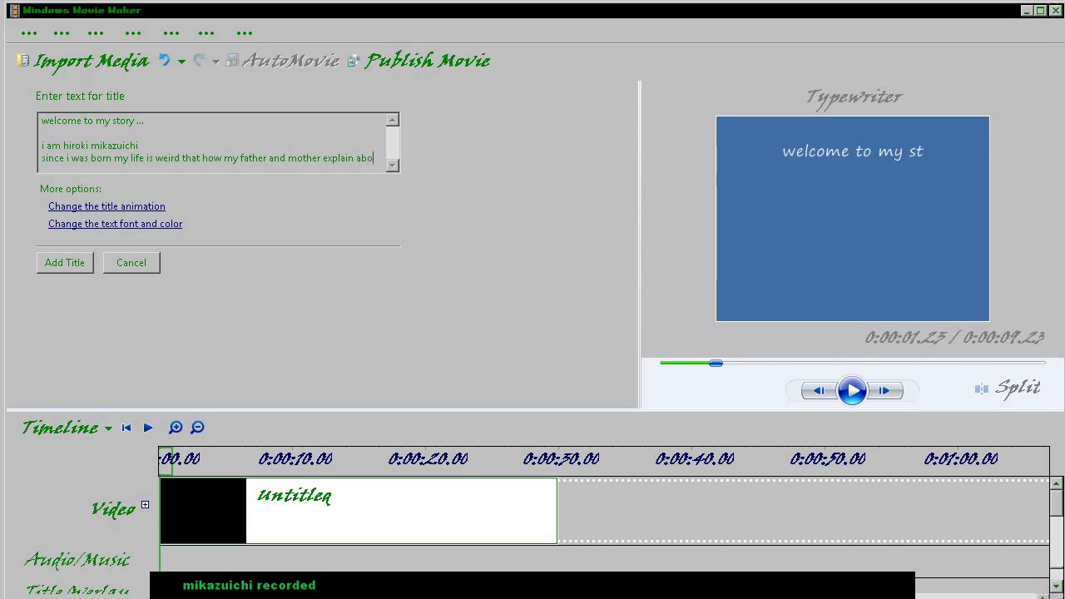
{"action": "type", "text": " m"}
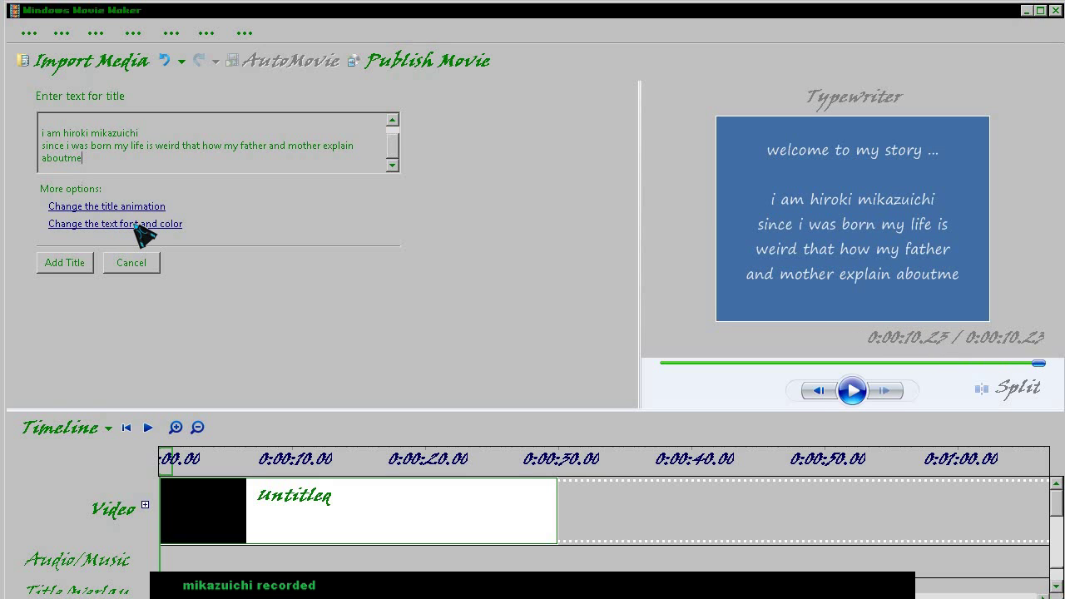
- Decrease the title's font size several steps and left-align its text
{"action": "left_click", "coordinate": [138, 225]}
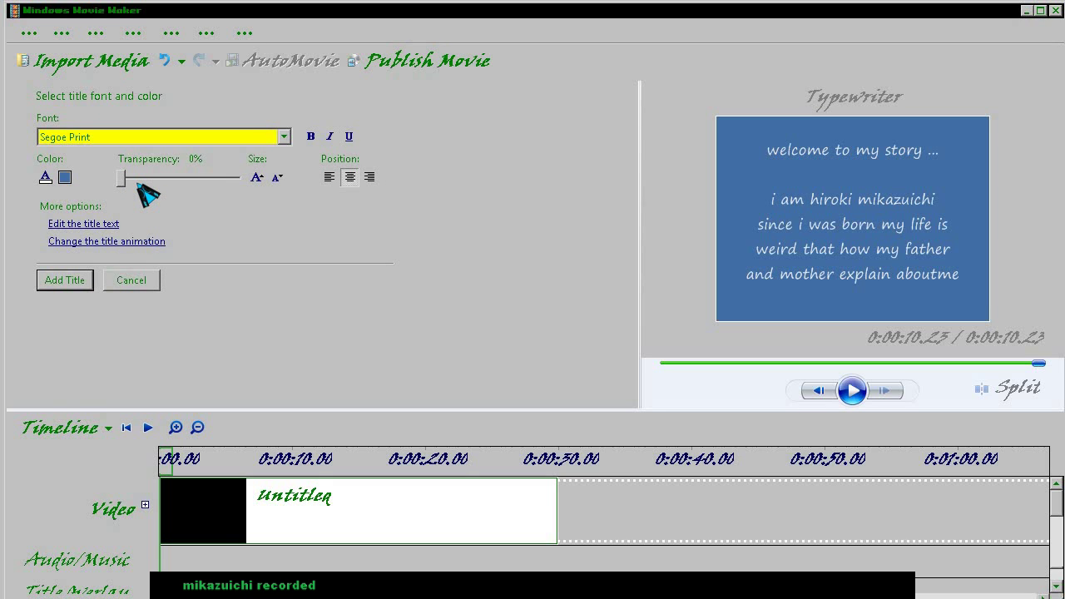
{"action": "left_click", "coordinate": [279, 179]}
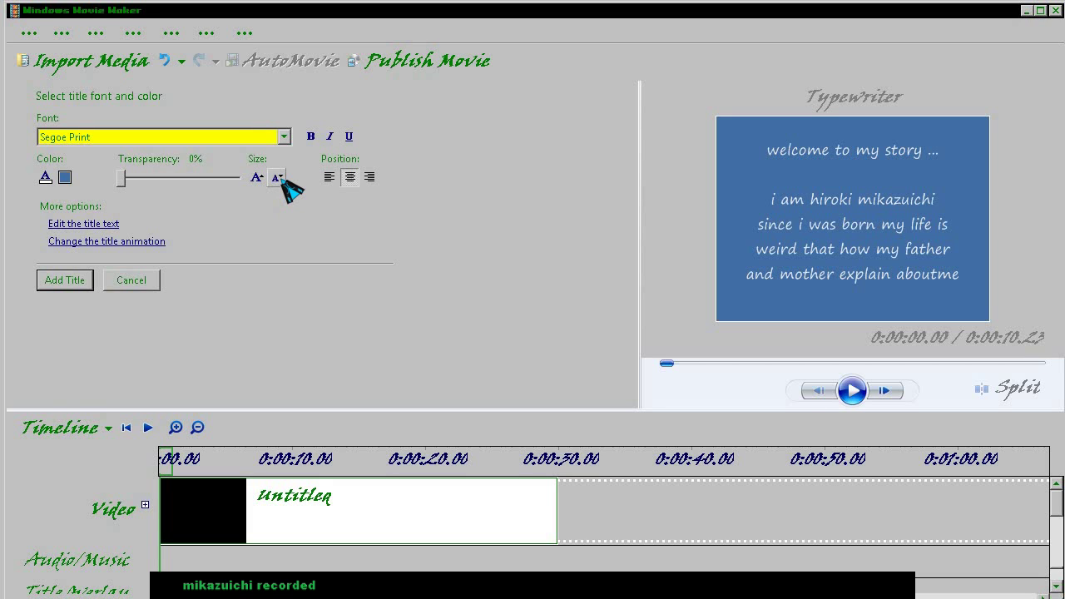
{"action": "left_click", "coordinate": [278, 179]}
{"action": "left_click", "coordinate": [279, 178]}
{"action": "left_click", "coordinate": [330, 176]}
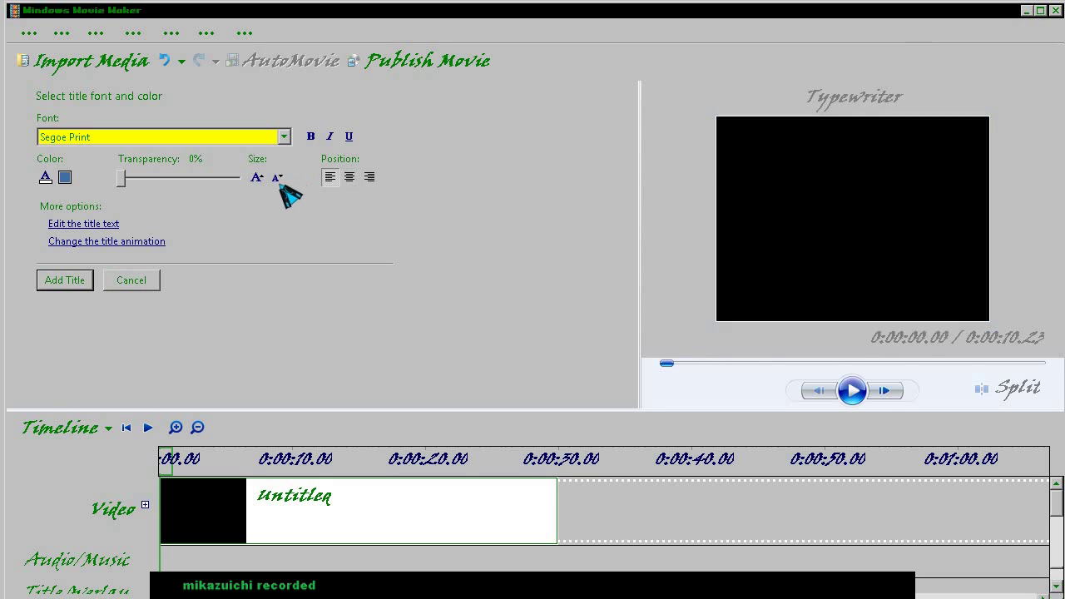
{"action": "left_click", "coordinate": [278, 178]}
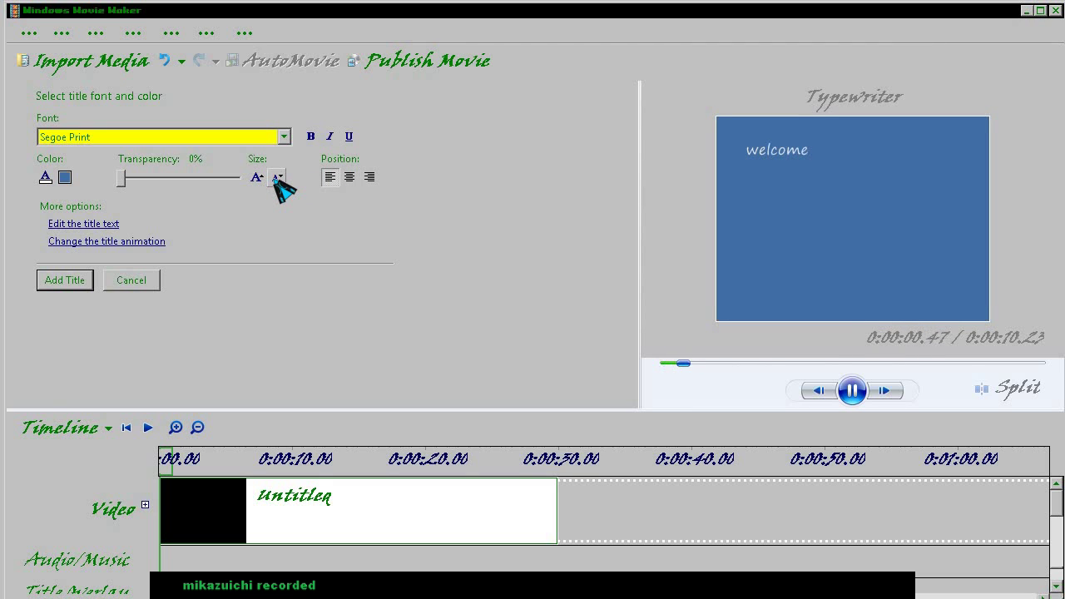
{"action": "left_click", "coordinate": [278, 178]}
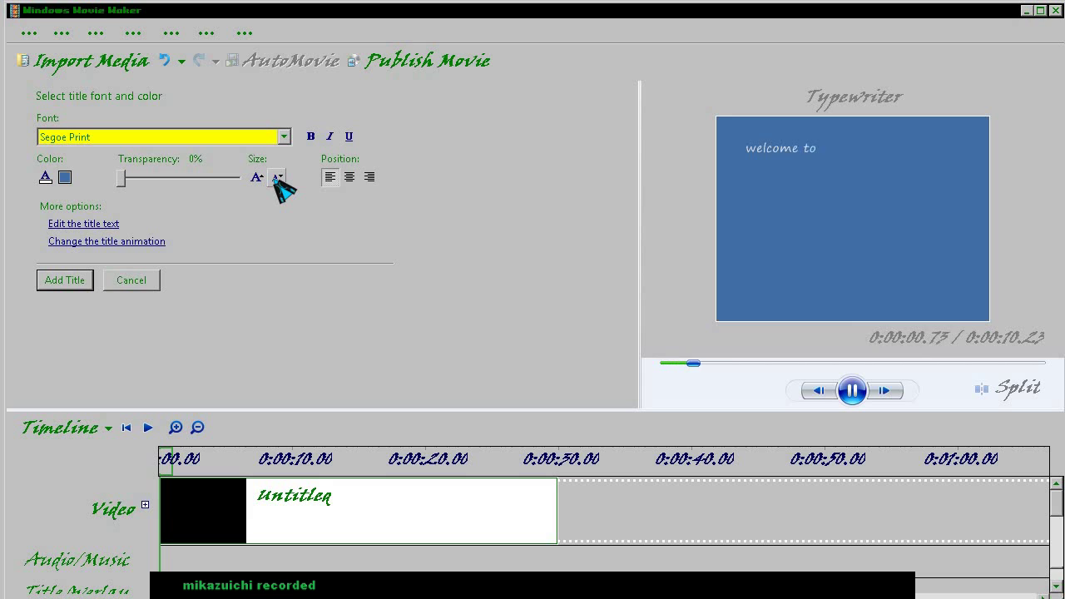
{"action": "left_click", "coordinate": [278, 178]}
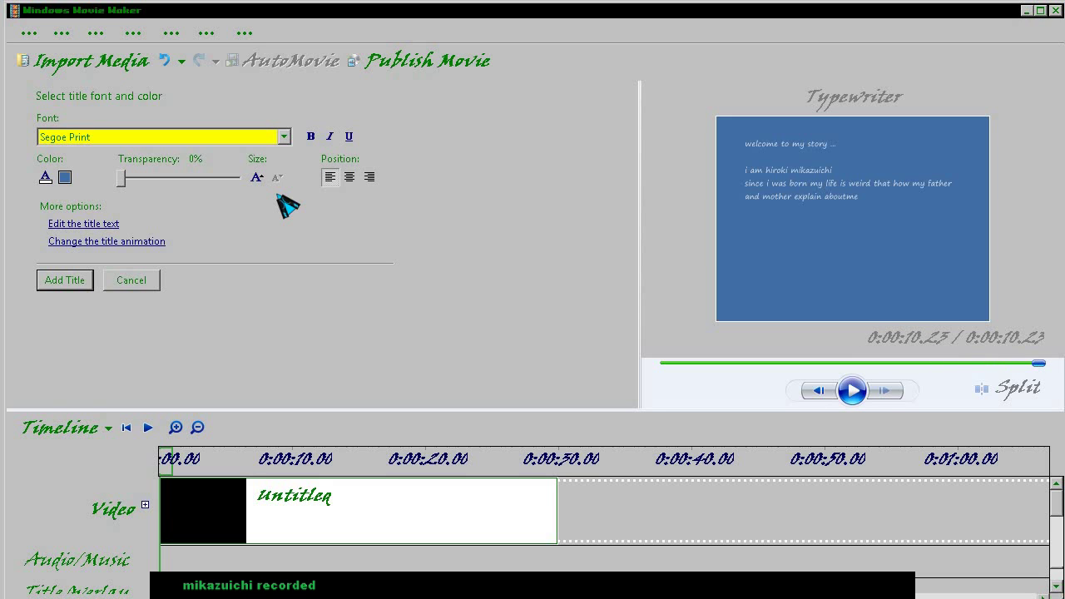
- Set the title background to black, replacing an initial yellow-green choice
{"action": "left_click", "coordinate": [65, 178]}
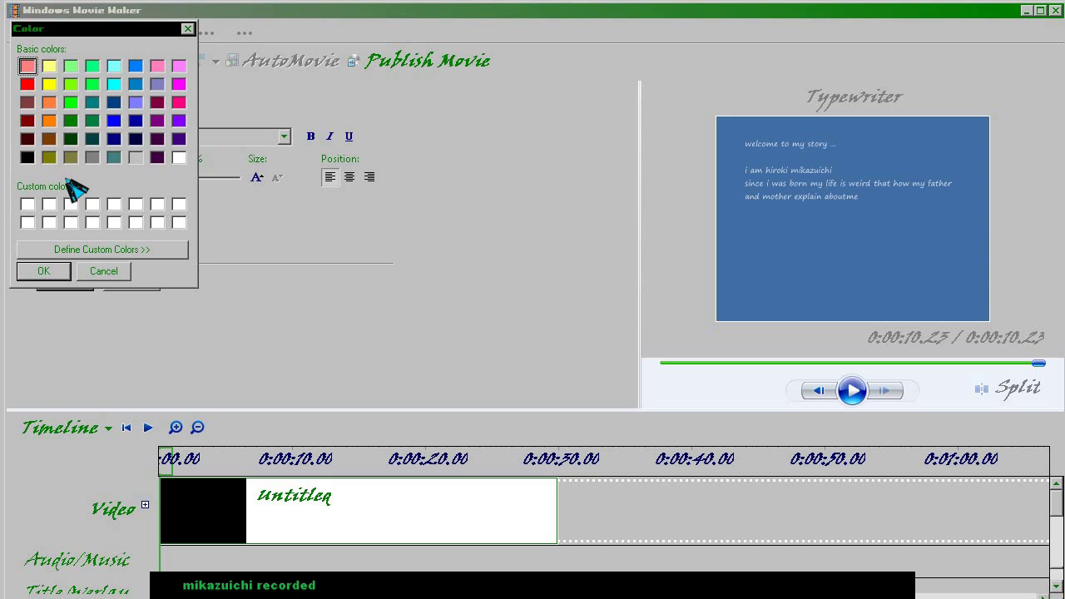
{"action": "left_click", "coordinate": [74, 87]}
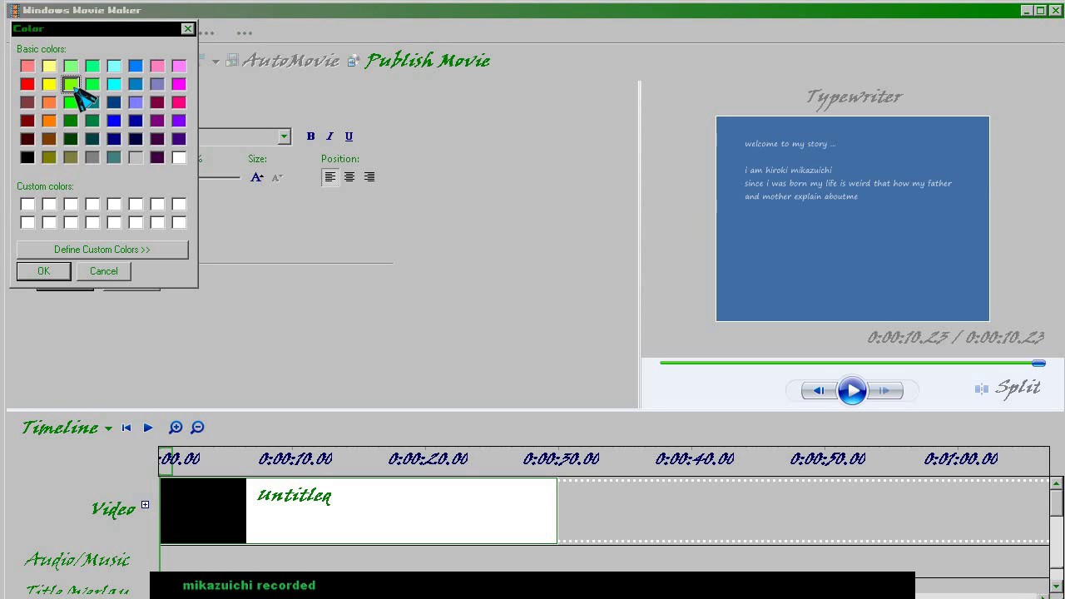
{"action": "left_click", "coordinate": [44, 273]}
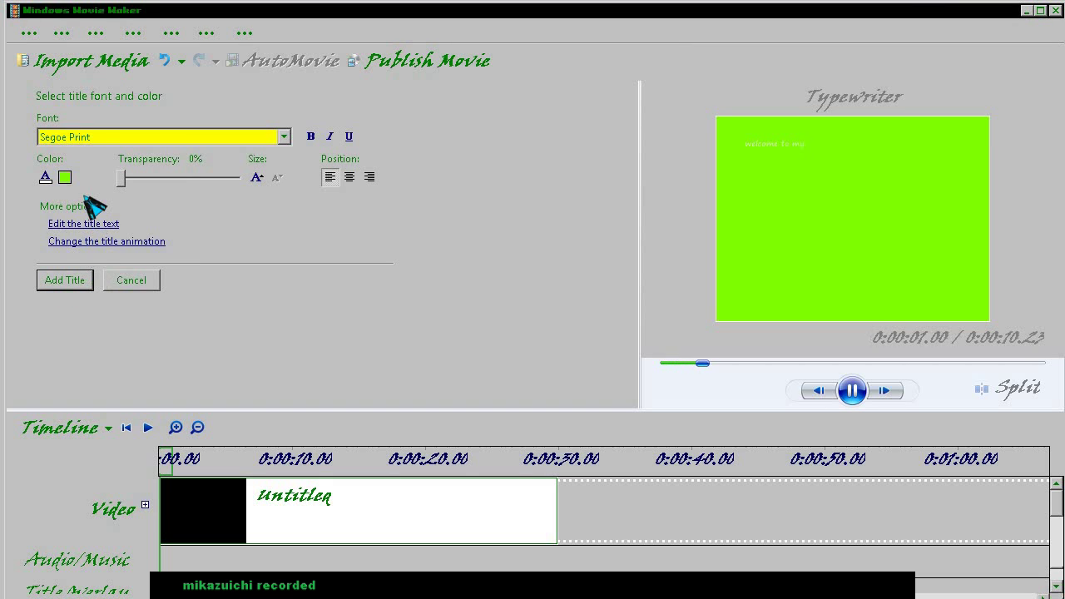
{"action": "left_click", "coordinate": [65, 178]}
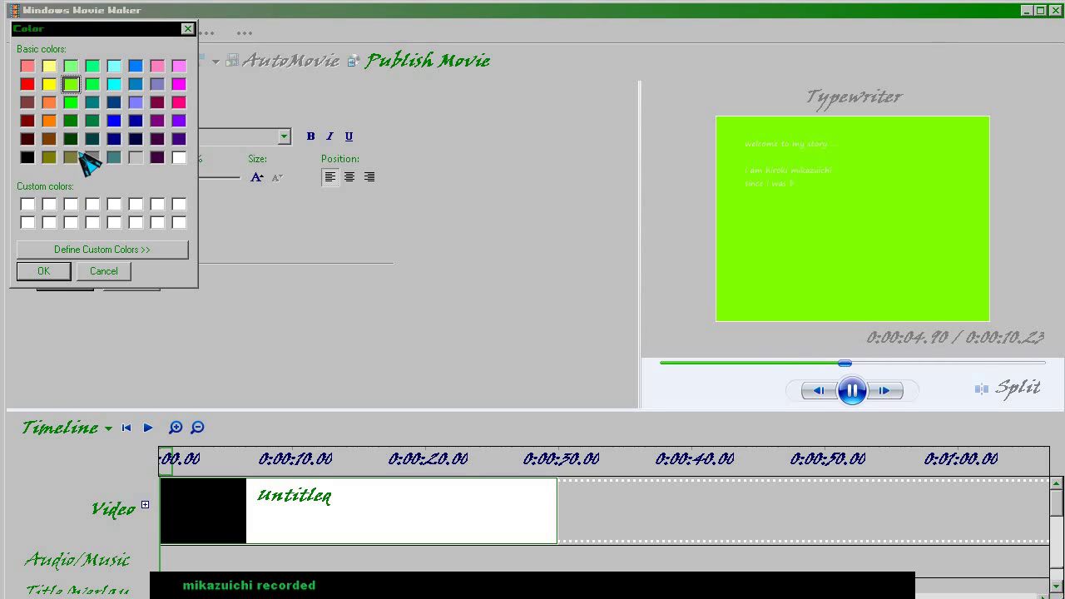
{"action": "left_click", "coordinate": [28, 157]}
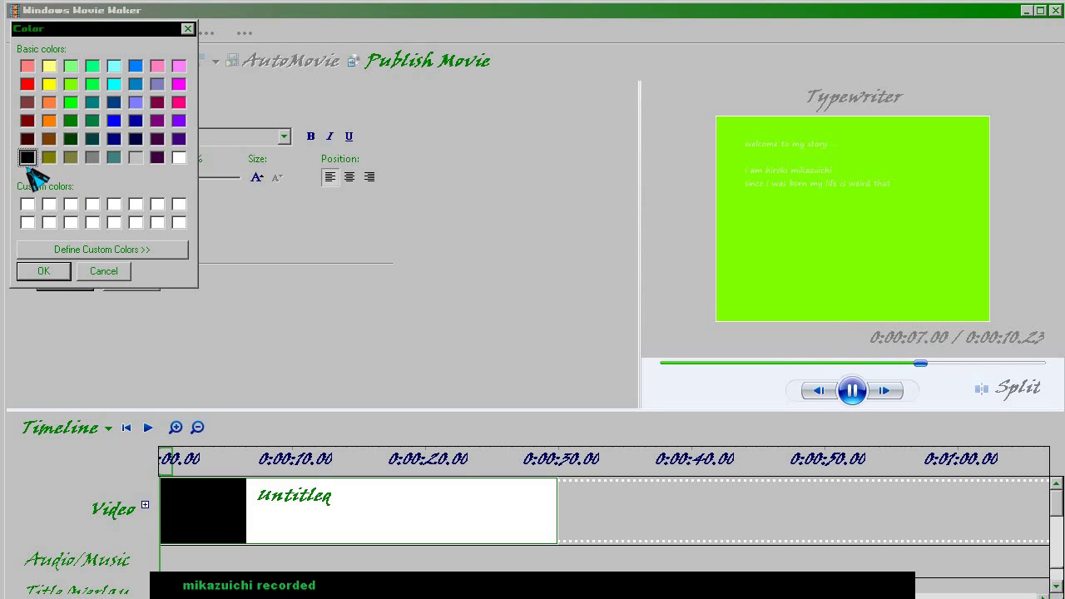
{"action": "left_click", "coordinate": [50, 274]}
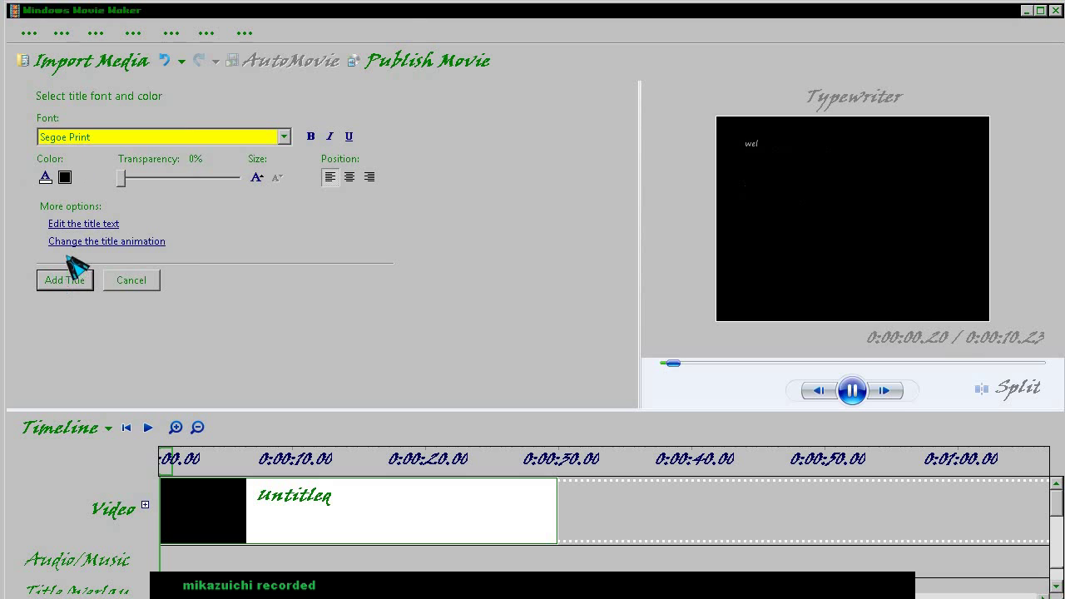
- Make the title text bold bright green and add the title before the black Untitled clip
{"action": "left_click", "coordinate": [49, 179]}
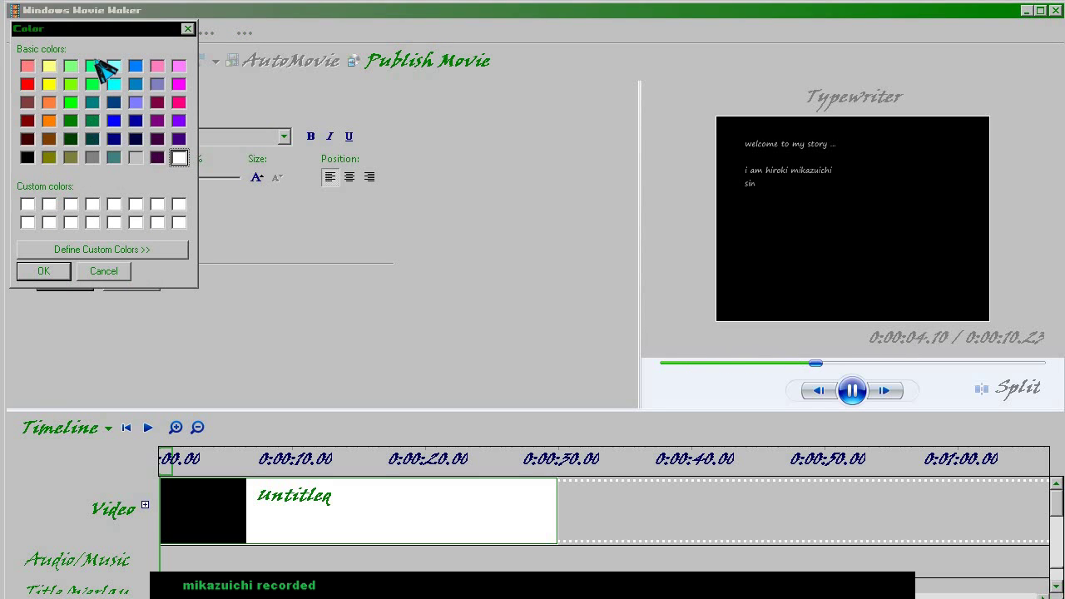
{"action": "left_click_drag", "start_coordinate": [94, 35], "coordinate": [310, 173]}
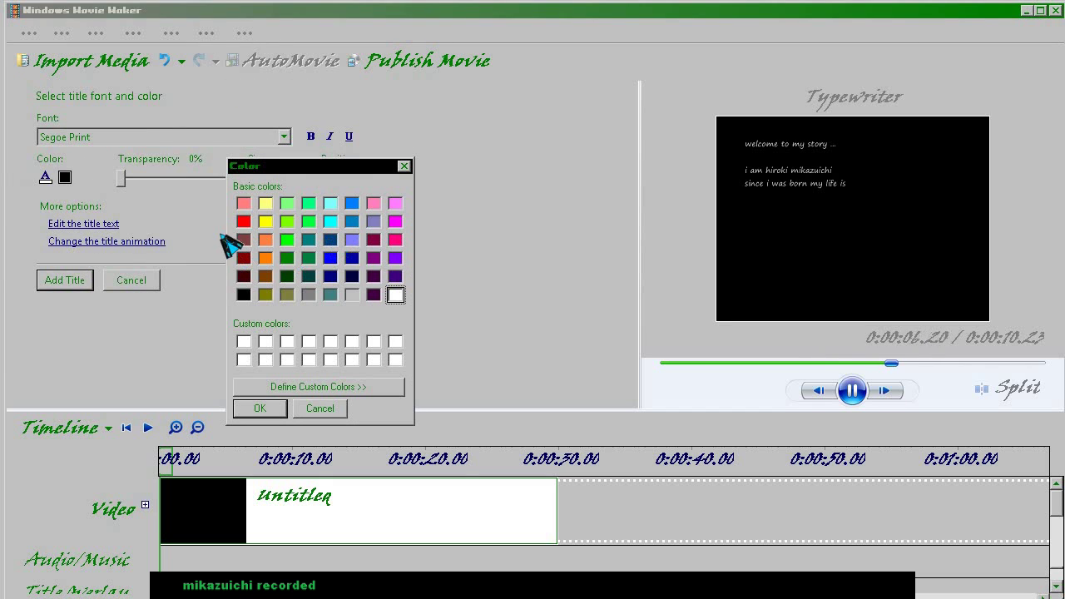
{"action": "left_click", "coordinate": [287, 222]}
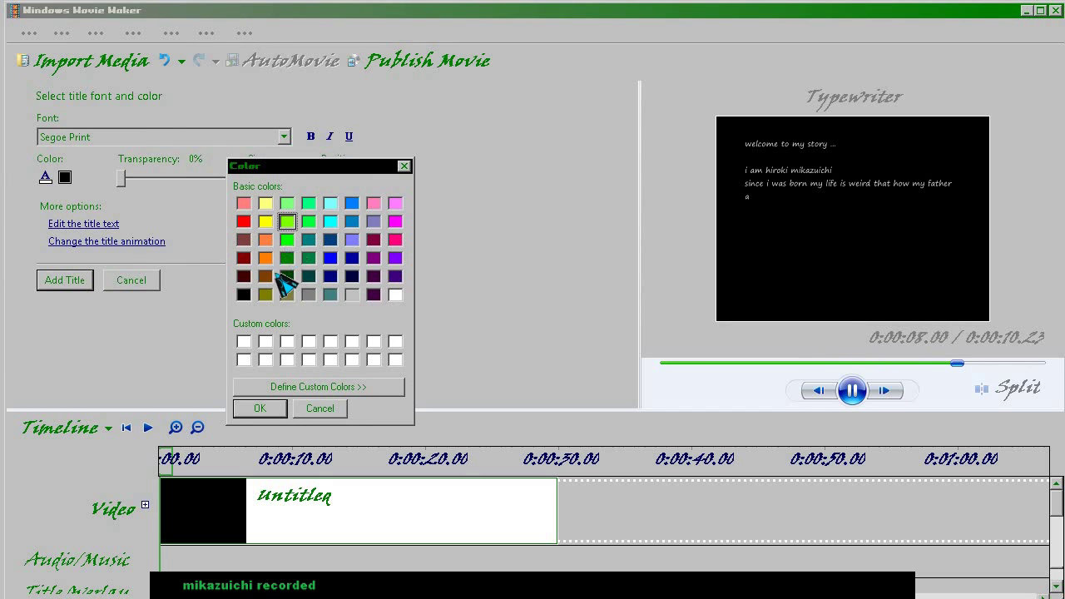
{"action": "left_click", "coordinate": [261, 409]}
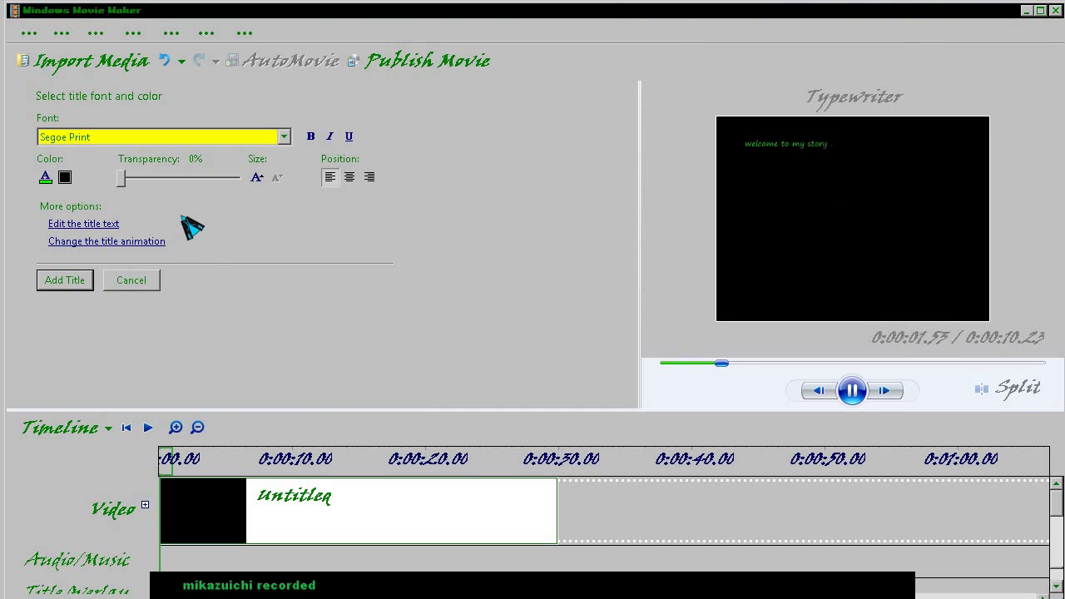
{"action": "left_click", "coordinate": [312, 137]}
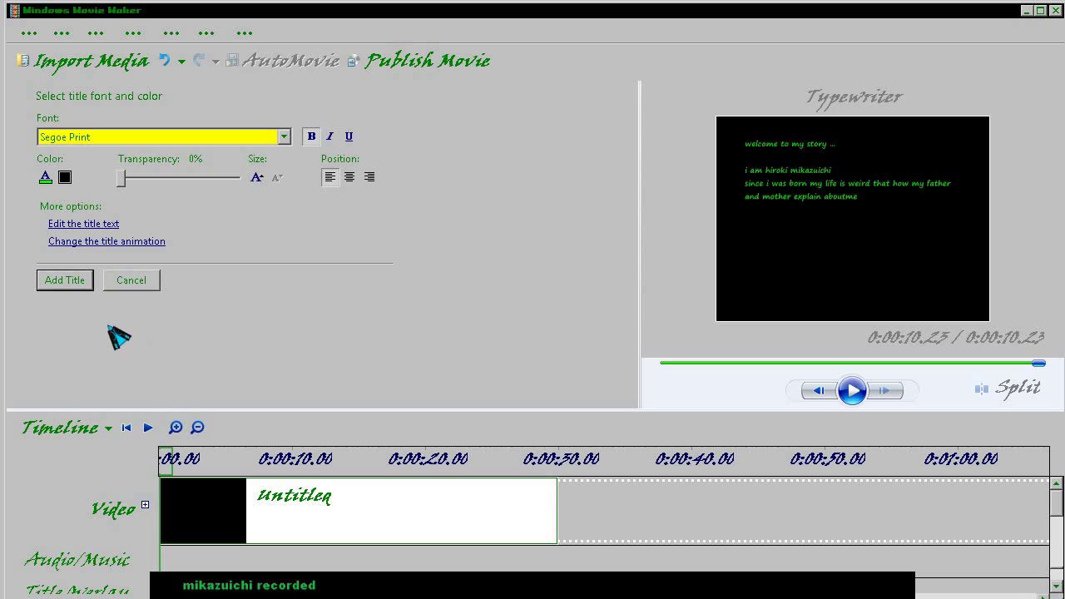
{"action": "left_click", "coordinate": [67, 281]}
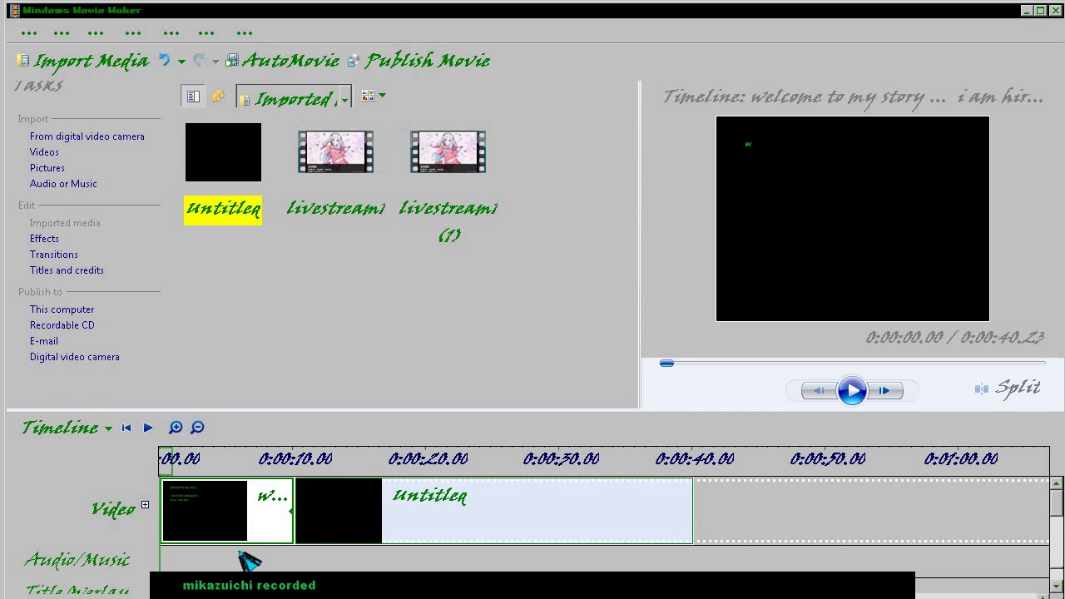
- Reopen the title clip, end the sentence with 'about me ...' and add a blank line
{"action": "double_click", "coordinate": [227, 533]}
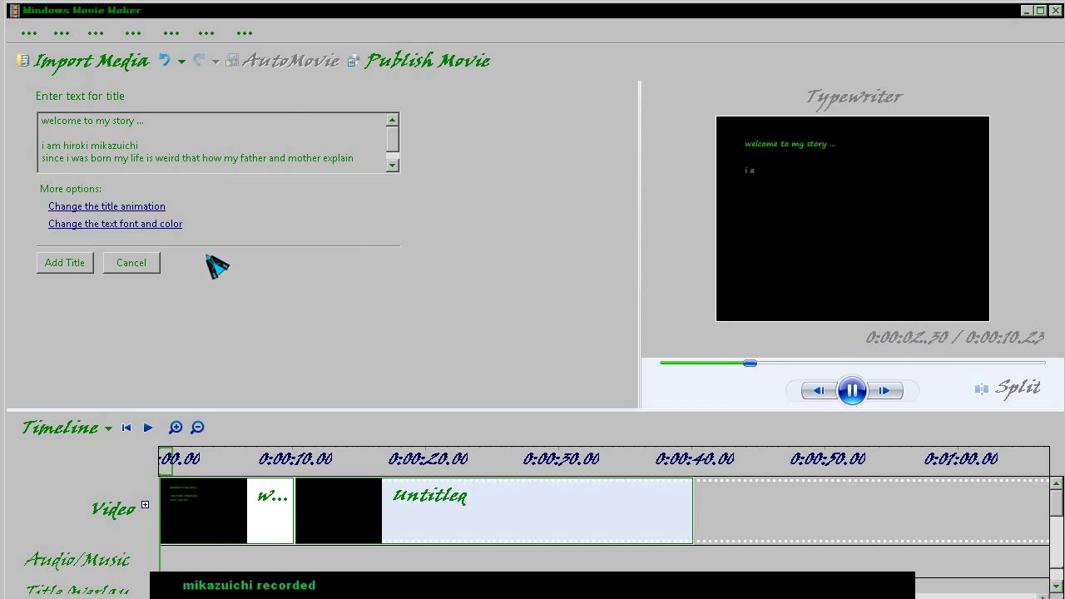
{"action": "left_click", "coordinate": [331, 150]}
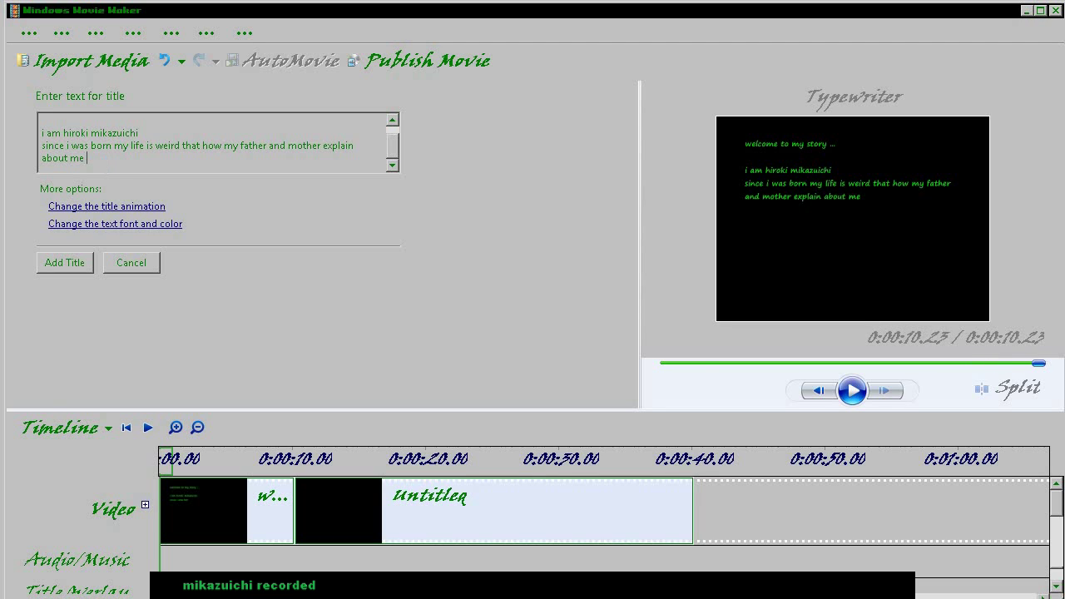
{"action": "key", "text": "Return"}
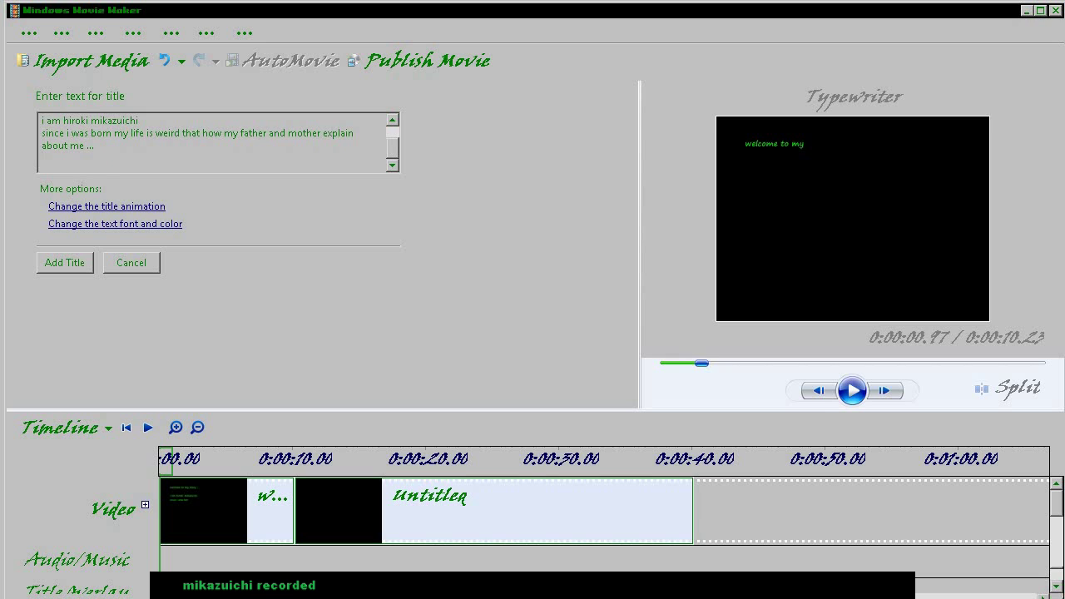
{"action": "key", "text": "Return"}
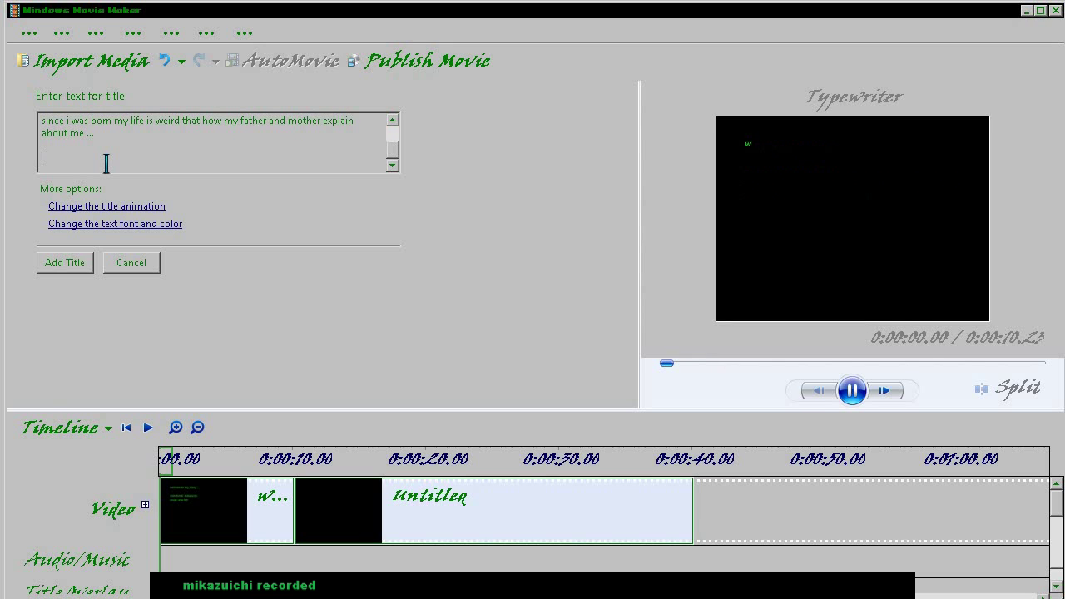
- Add the paragraph 'i am a left haded person … world of logical system ...' plus a blank line
{"action": "type", "text": "i am"}
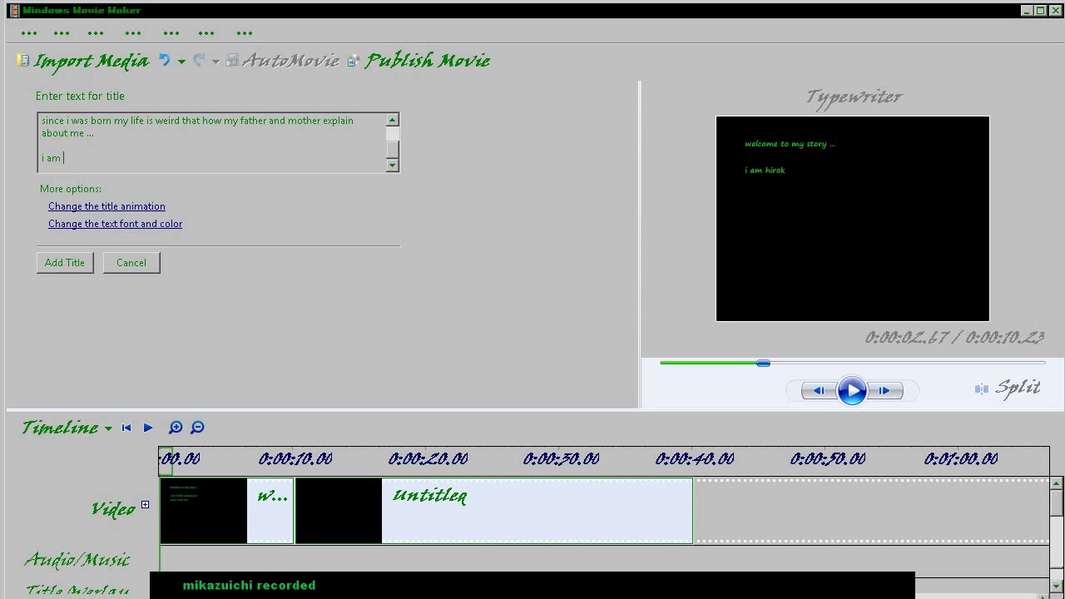
{"action": "type", "text": " a left hand"}
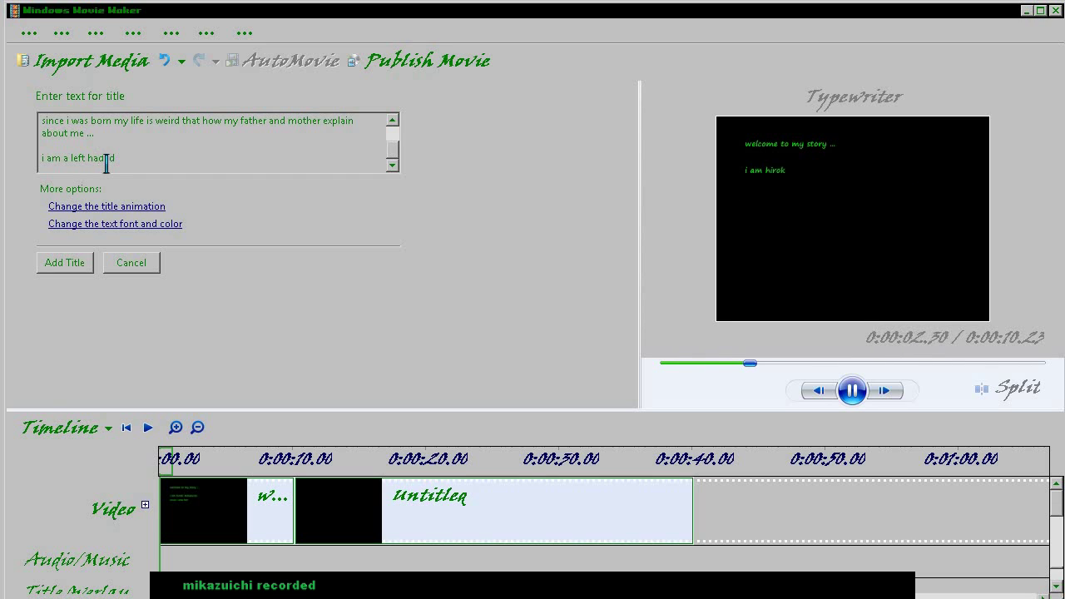
{"action": "type", "text": "n"}
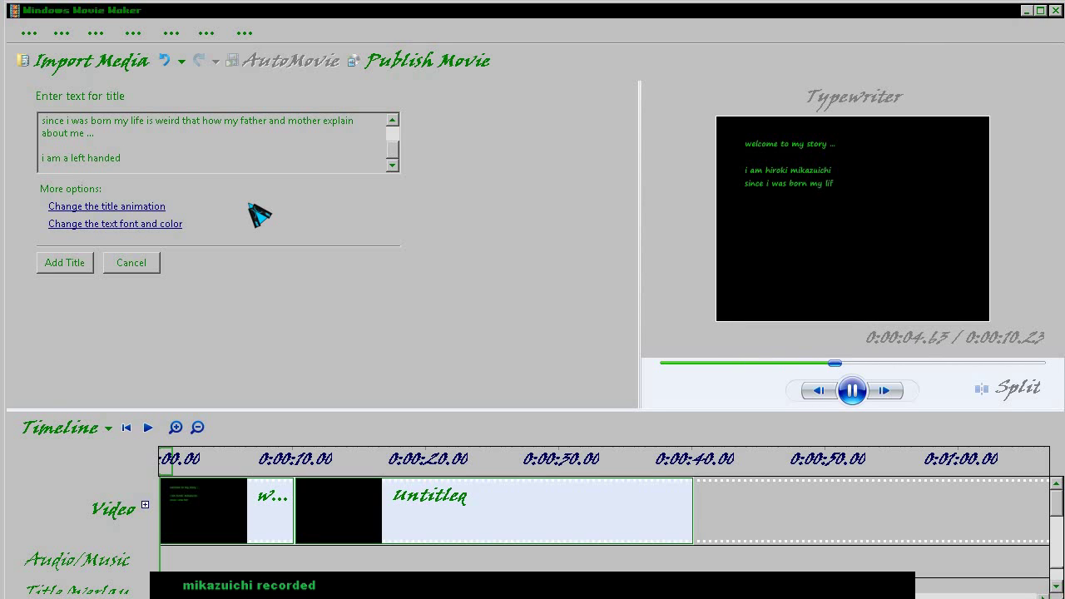
{"action": "key", "text": "BackSpace"}
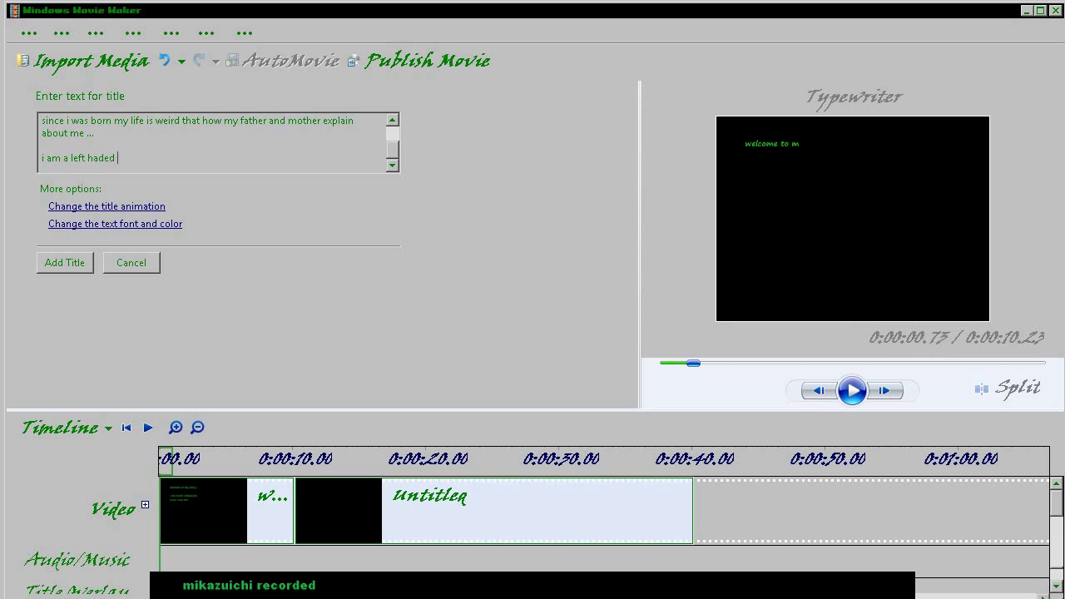
{"action": "type", "text": "person"}
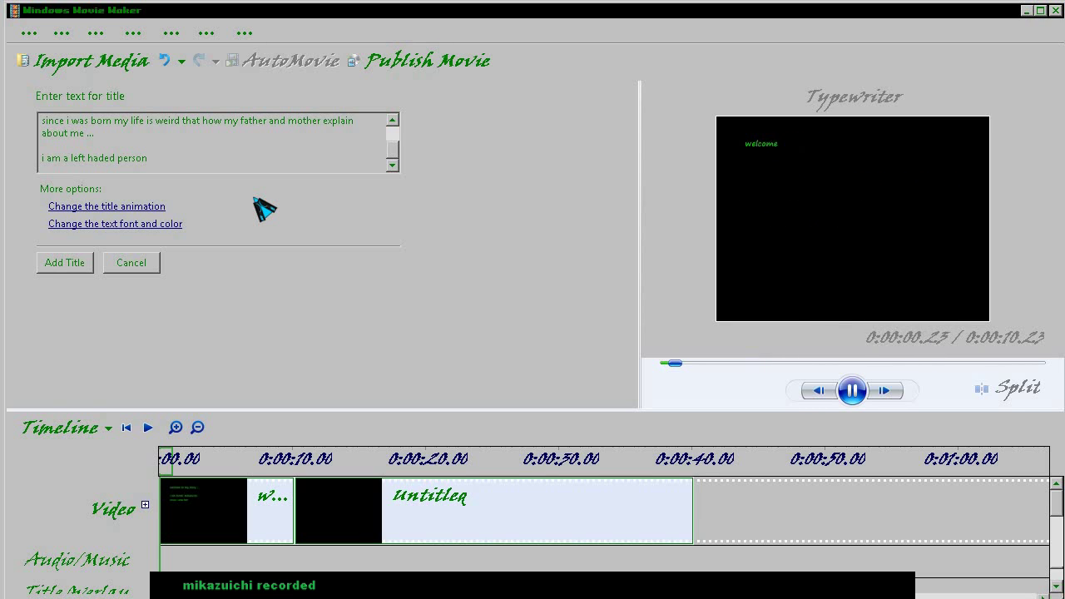
{"action": "type", "text": " and i have"}
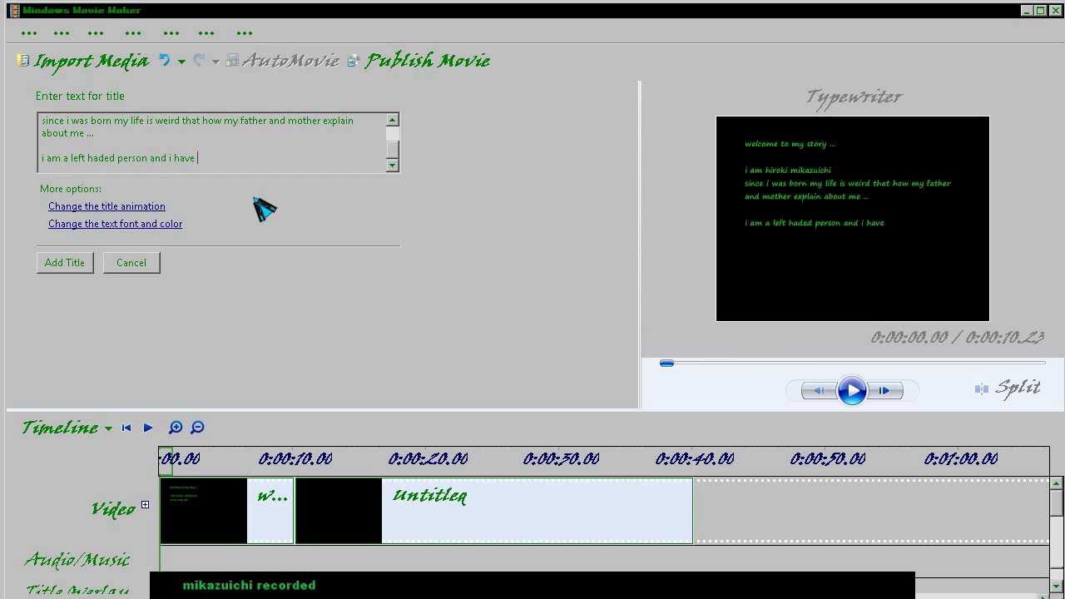
{"action": "type", "text": " different wa"}
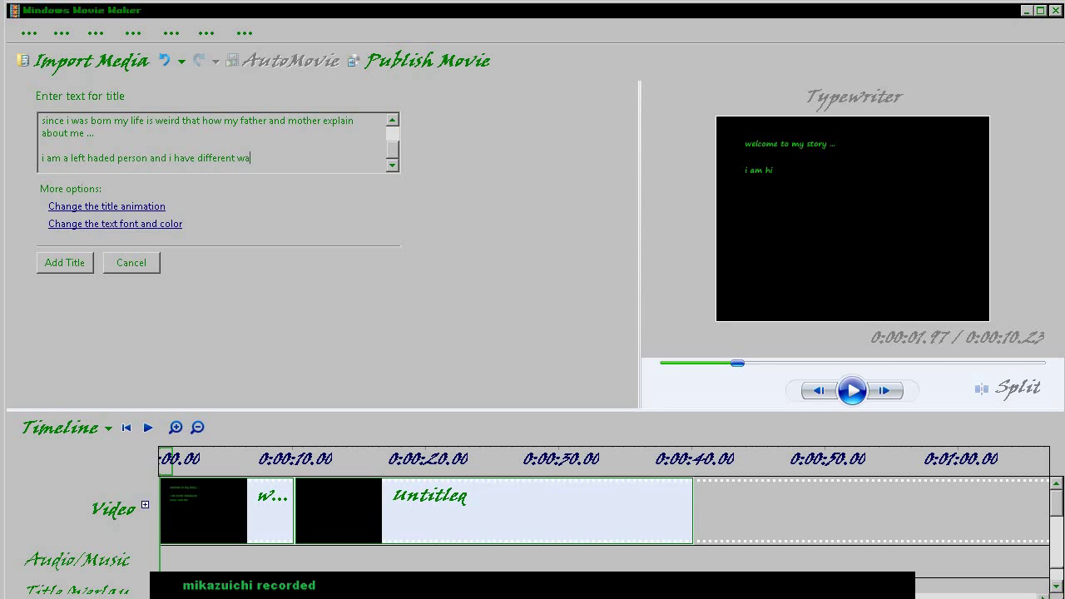
{"action": "type", "text": "y to see this world"}
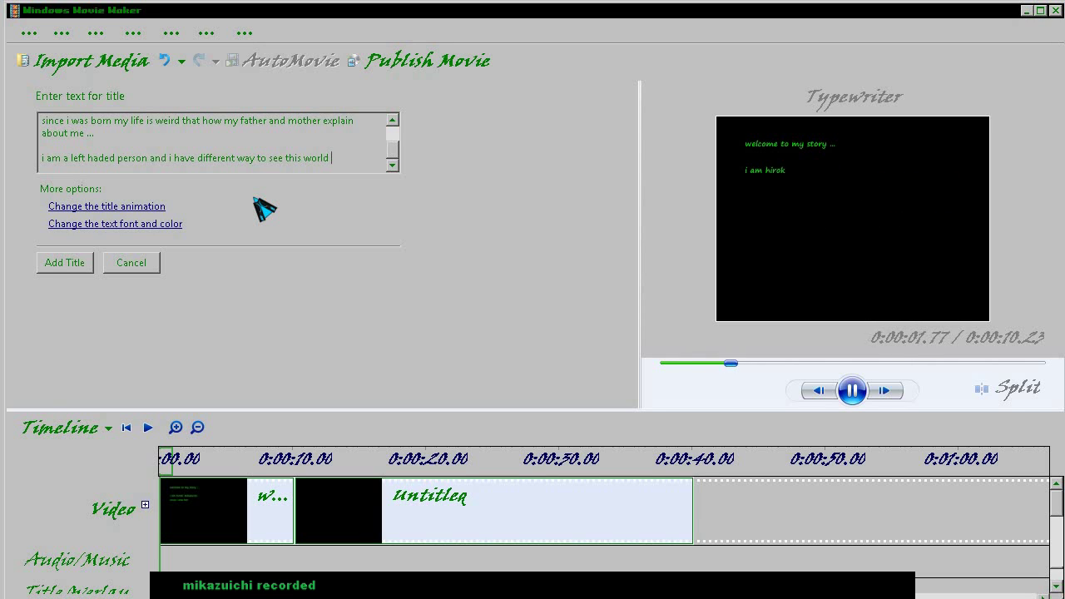
{"action": "type", "text": "of logic"}
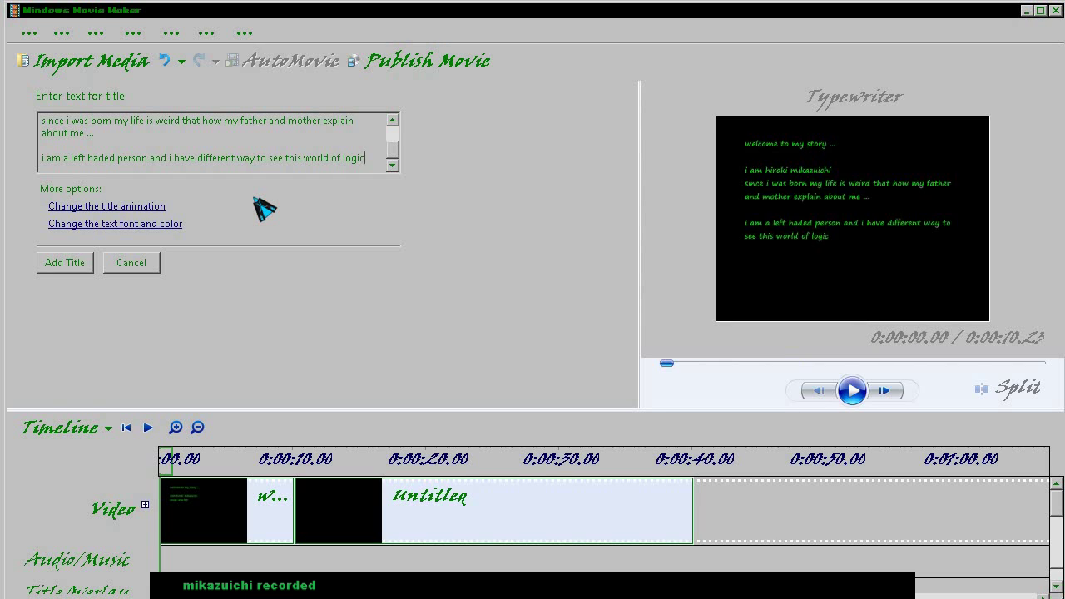
{"action": "type", "text": "al"}
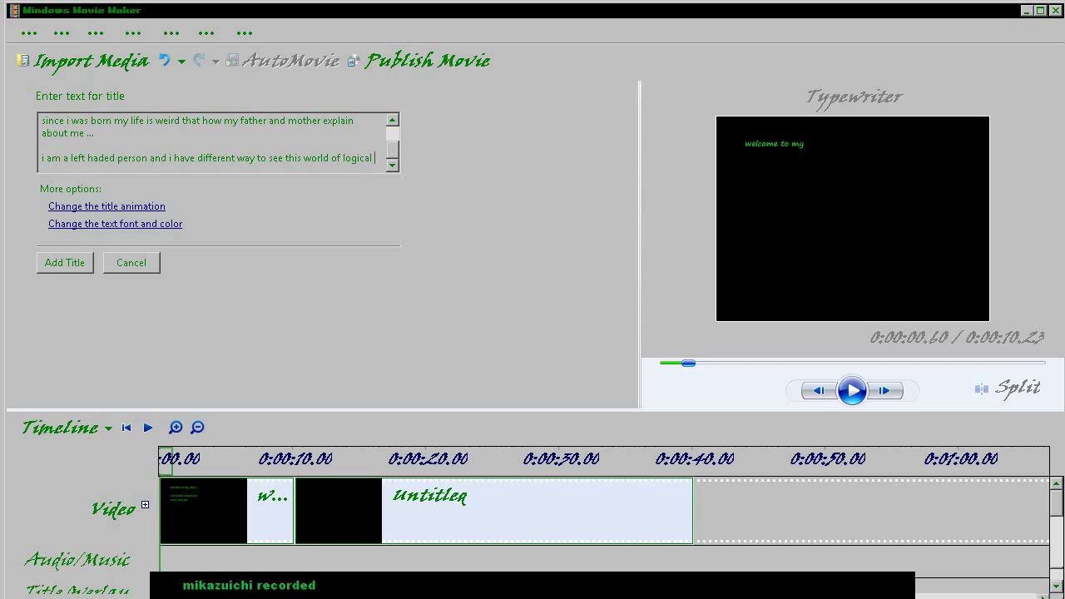
{"action": "type", "text": "ystem ..."}
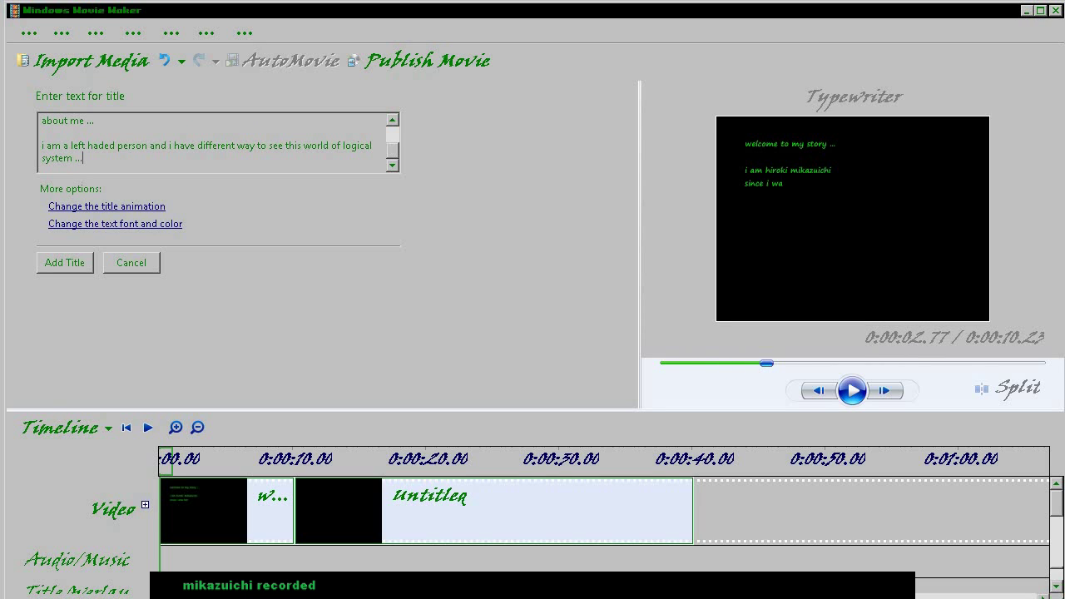
{"action": "key", "text": "Return"}
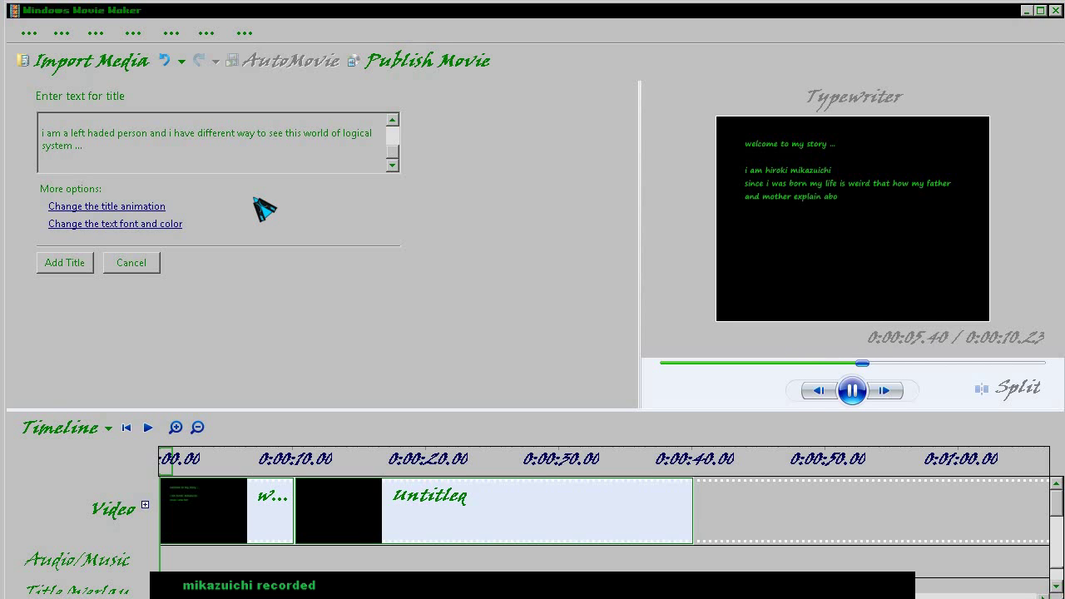
{"action": "key", "text": "Return"}
{"action": "key", "text": "Return"}
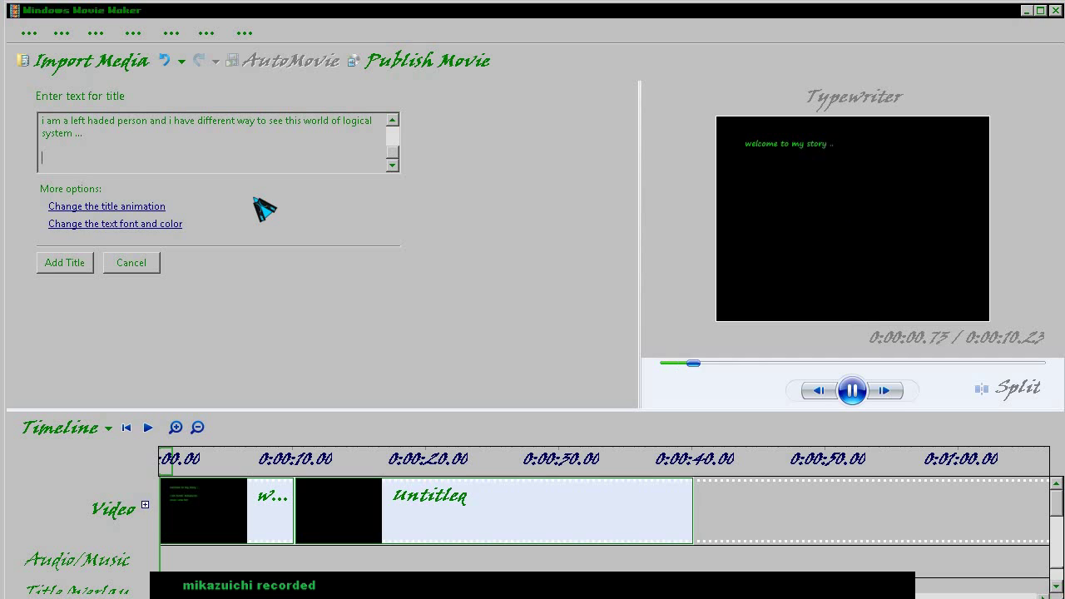
- Type the line 'somany teacher stress', correcting typos along the way
{"action": "type", "text": "so"}
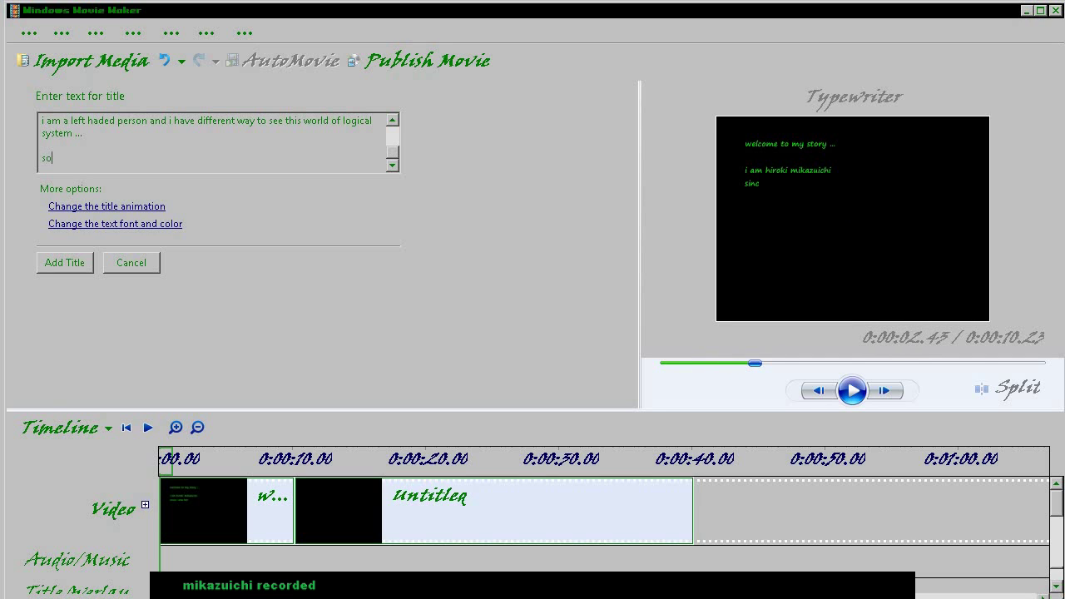
{"action": "type", "text": "may te"}
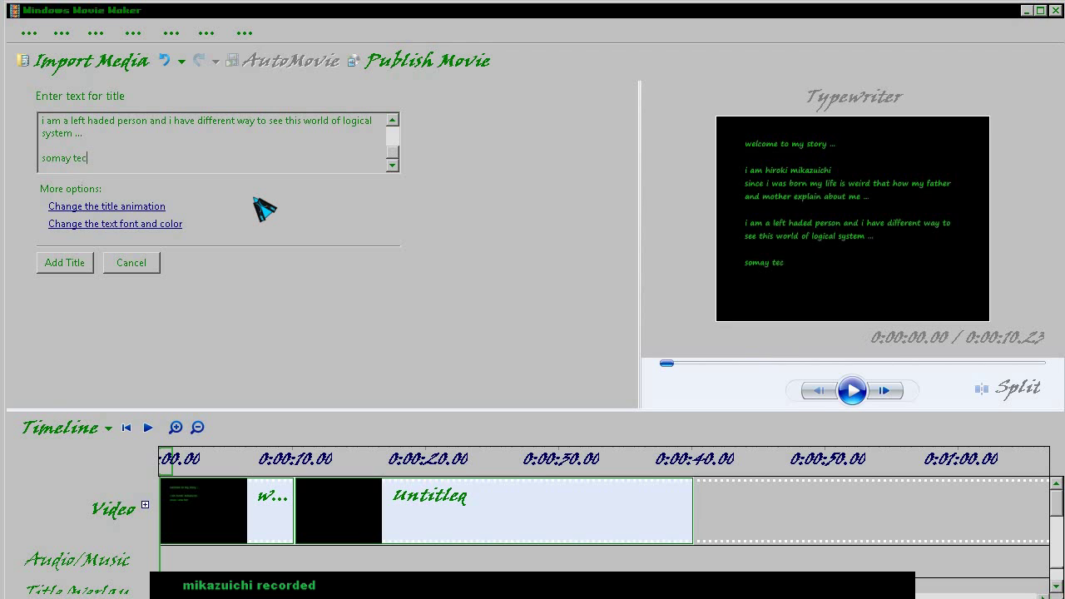
{"action": "key", "text": "BackSpace"}
{"action": "type", "text": "e"}
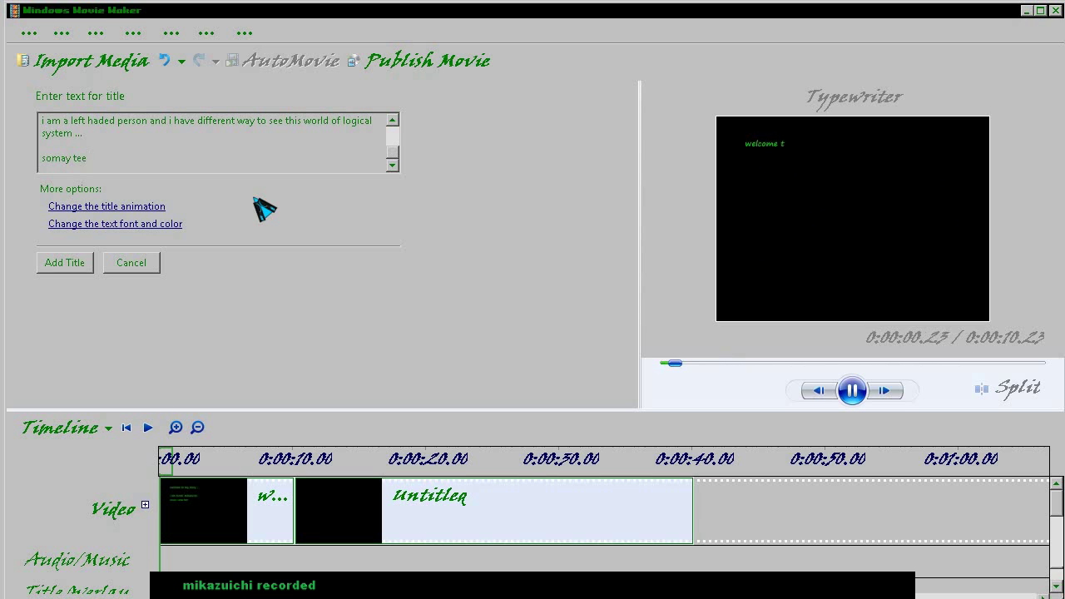
{"action": "type", "text": "a"}
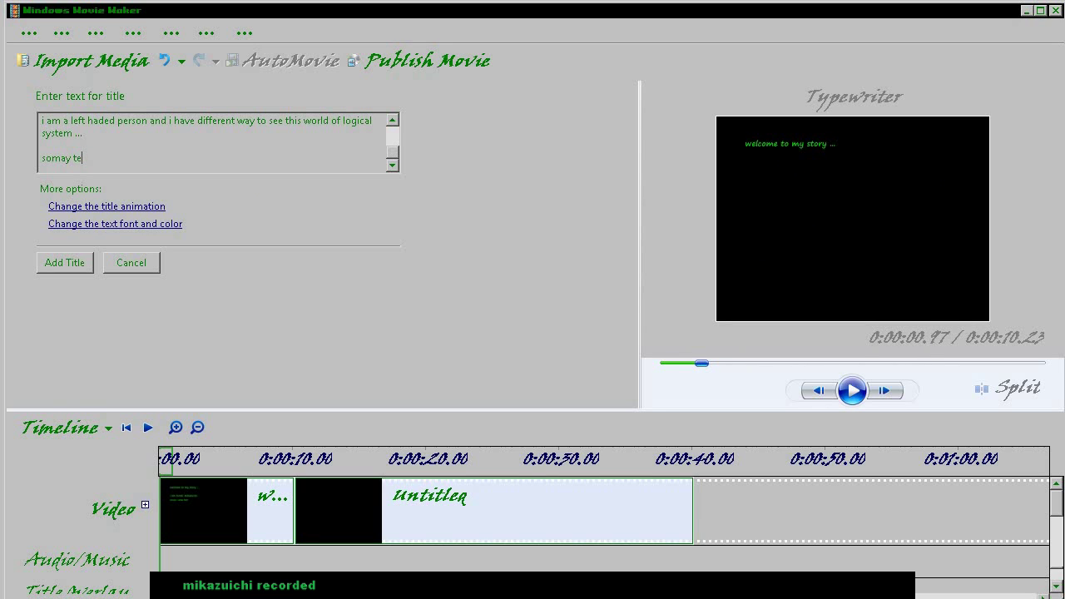
{"action": "type", "text": "acher"}
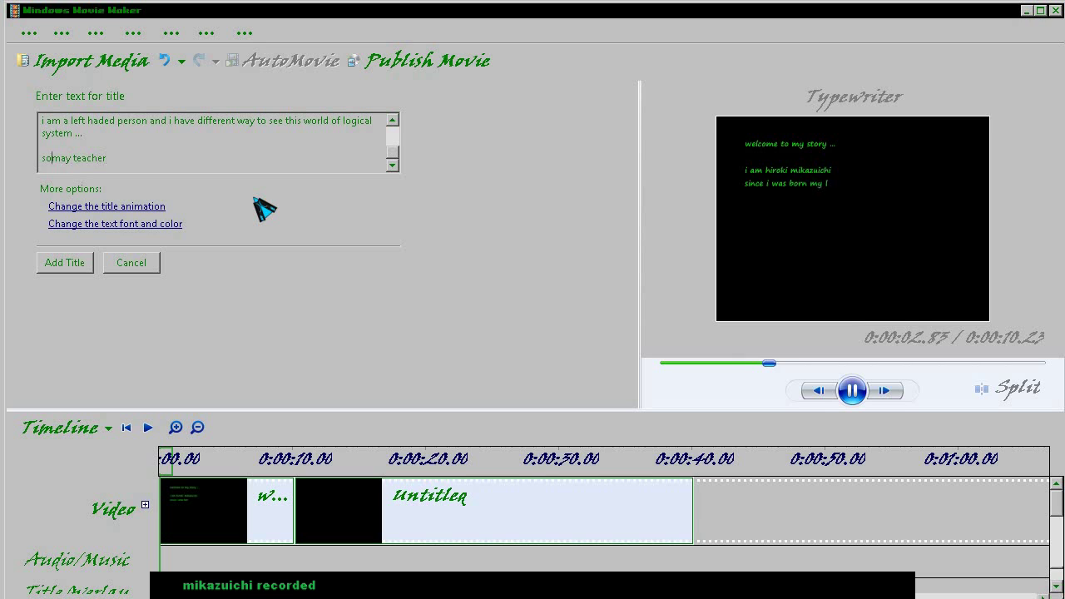
{"action": "key", "text": "Right"}
{"action": "key", "text": "Right"}
{"action": "type", "text": "n"}
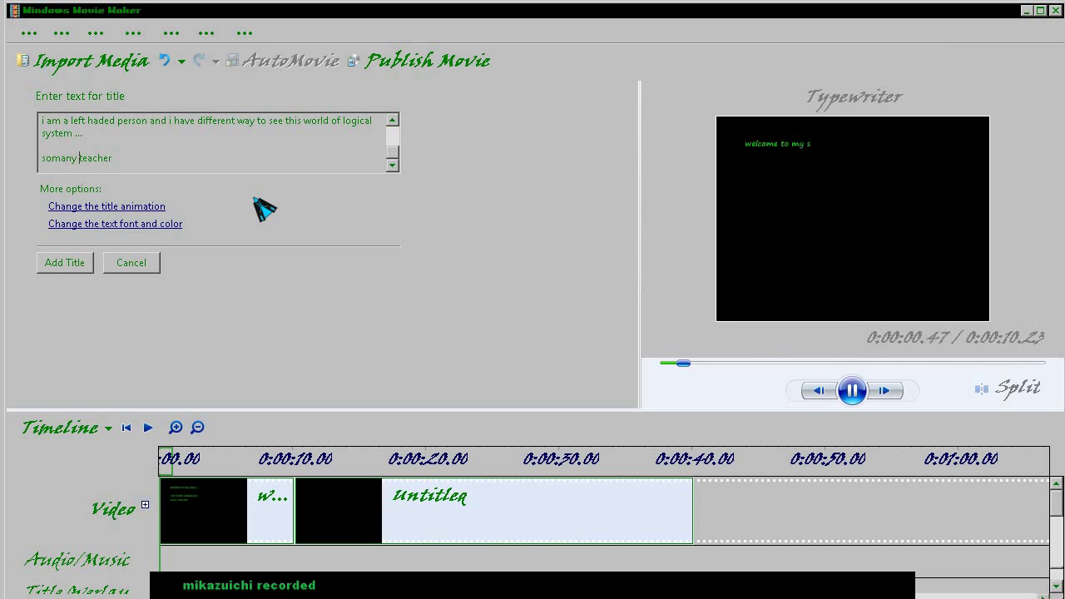
{"action": "key", "text": "End"}
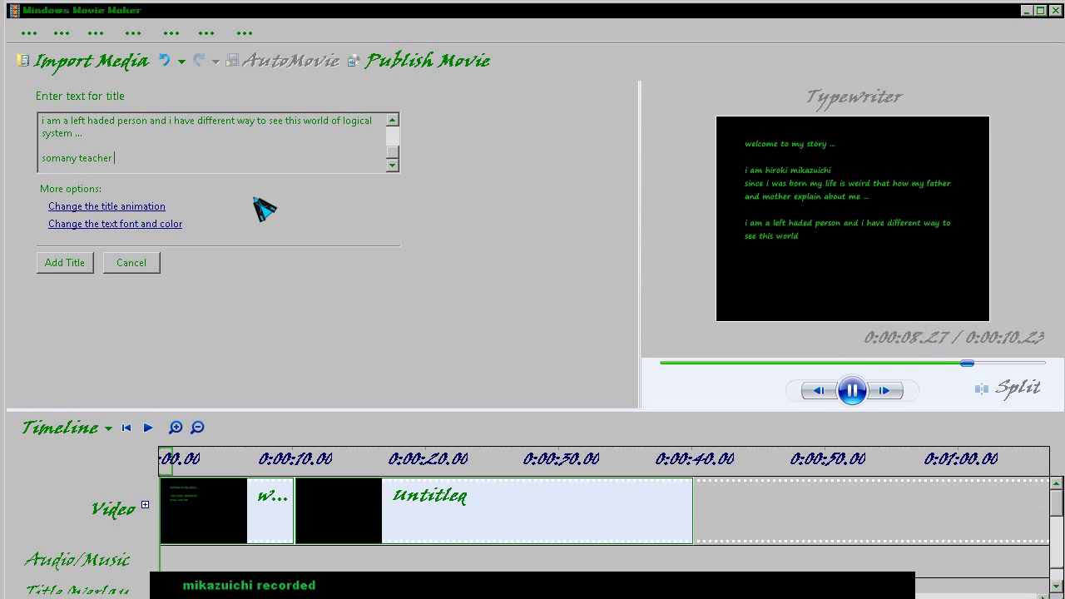
{"action": "type", "text": "str"}
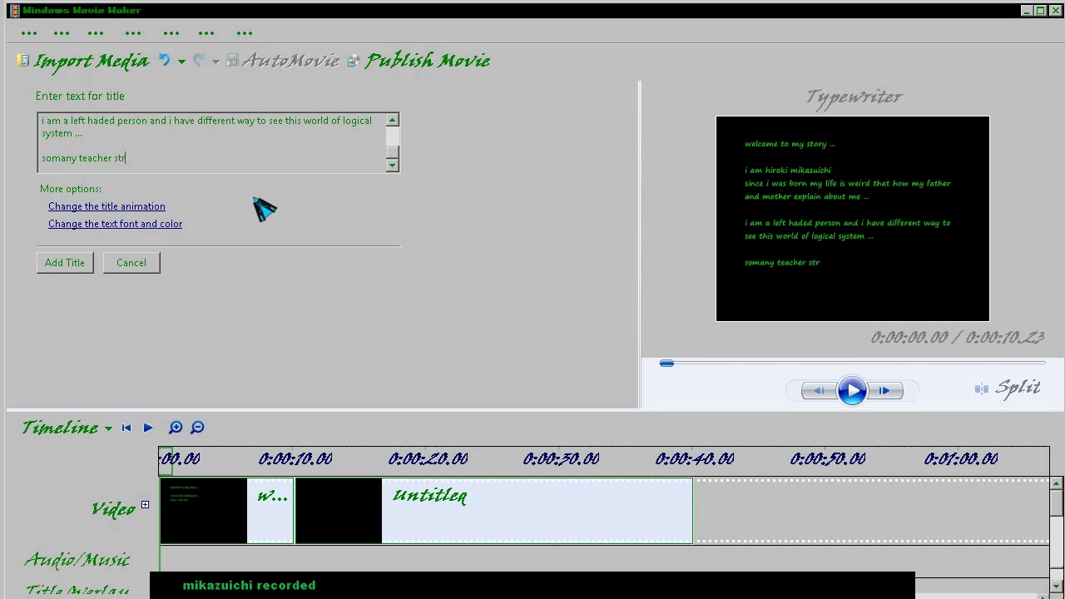
{"action": "type", "text": "ess a"}
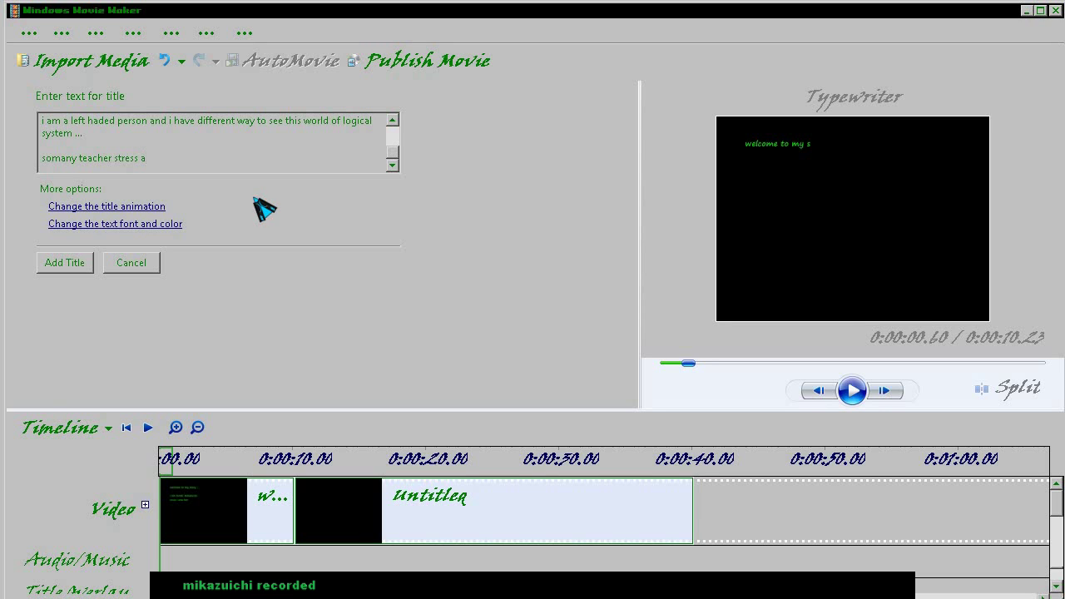
{"action": "key", "text": "BackSpace"}
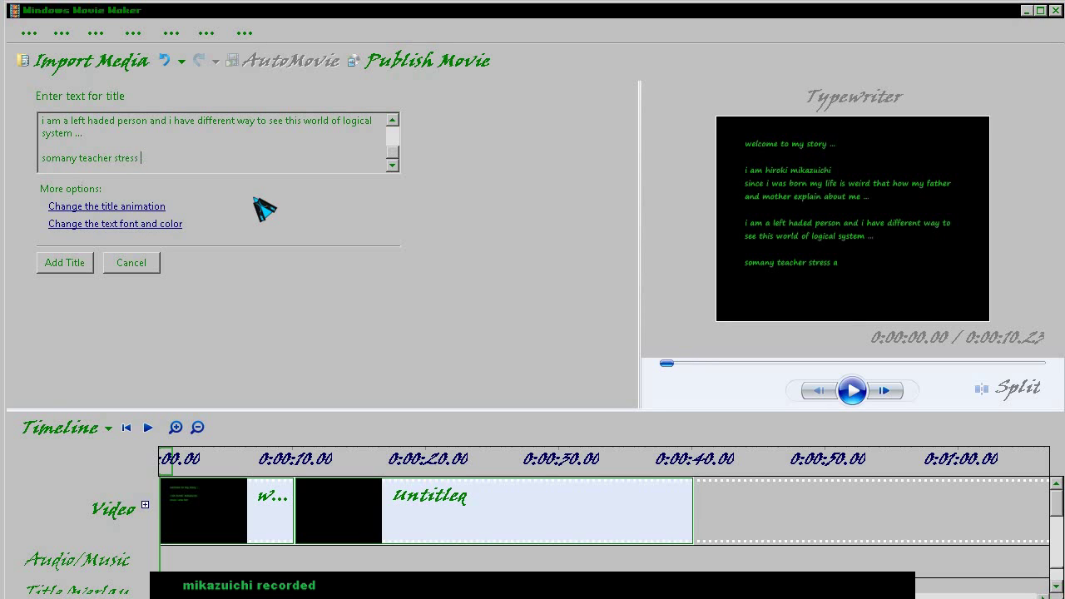
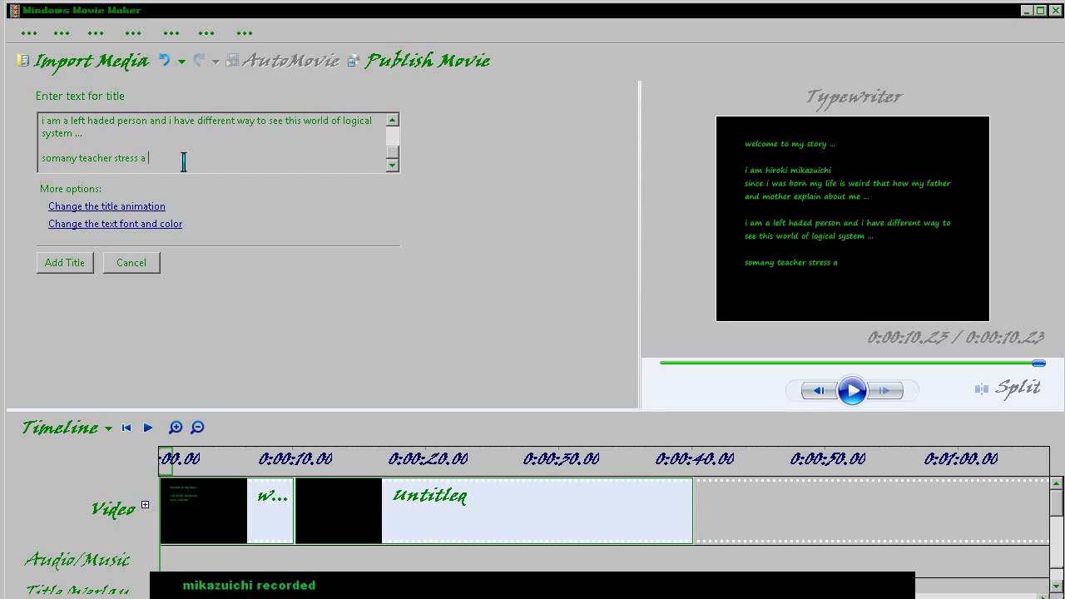
- Replace the title's text by cutting it and pasting the story text back in
{"action": "left_click_drag", "start_coordinate": [126, 164], "coordinate": [59, 122]}
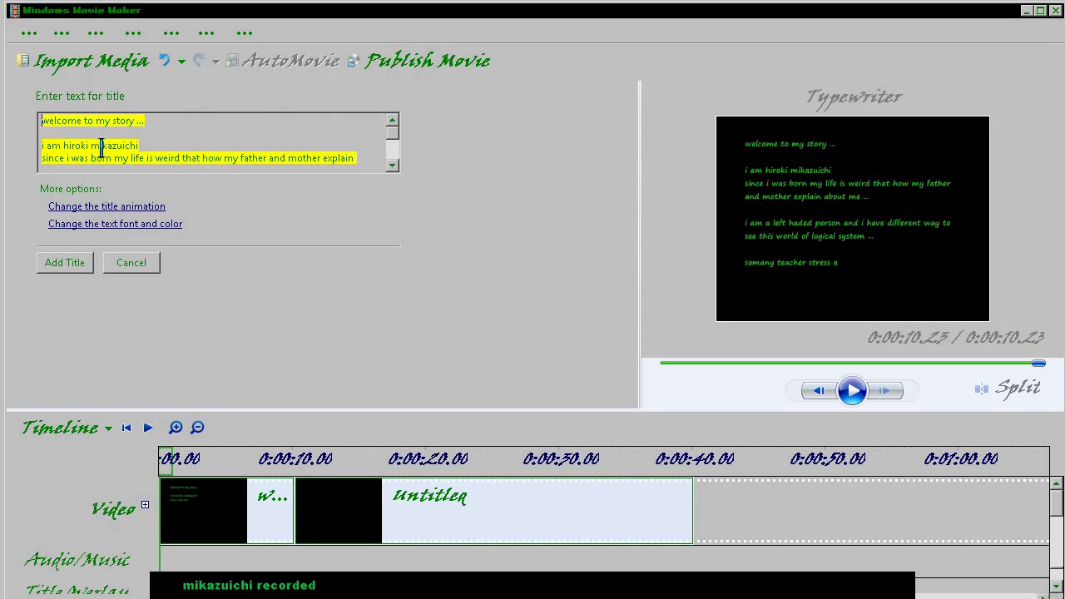
{"action": "key", "text": "Delete"}
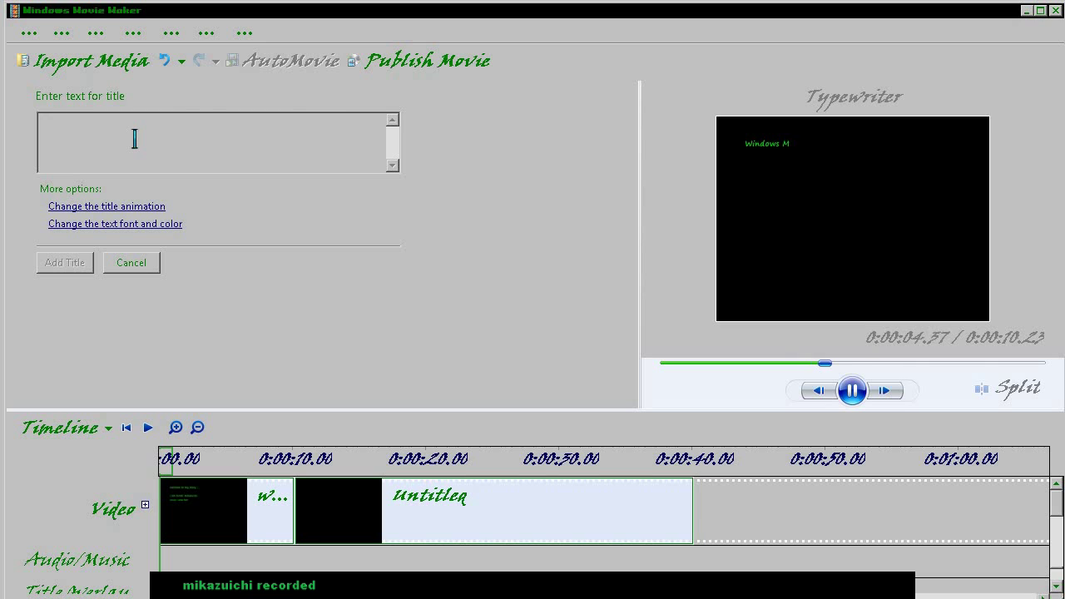
{"action": "key", "text": "ctrl+v"}
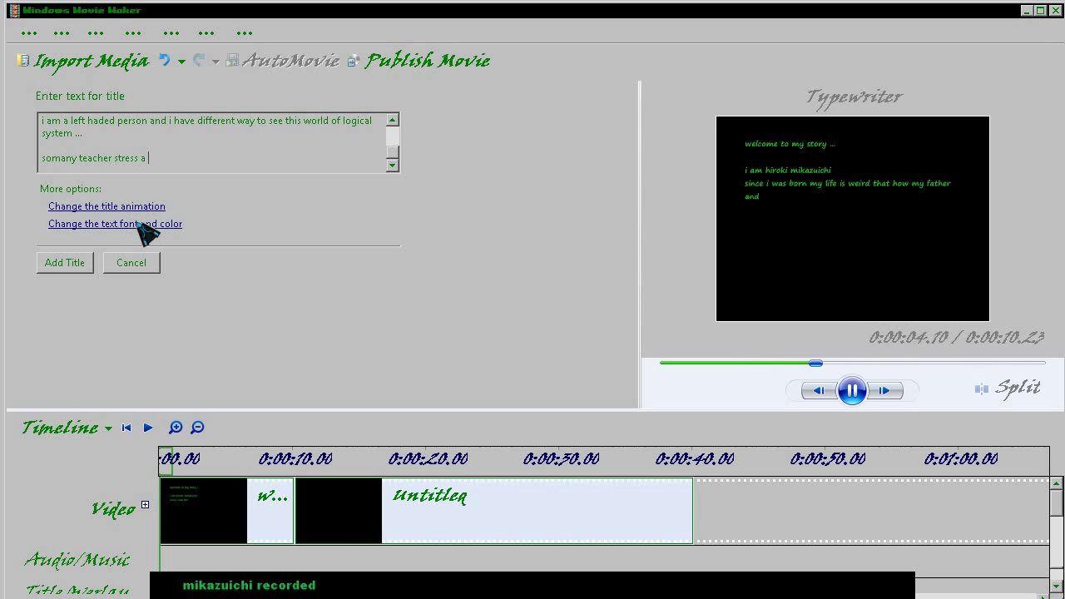
- Switch the title animation from Typewriter to Scroll, Perspective
{"action": "left_click", "coordinate": [138, 208]}
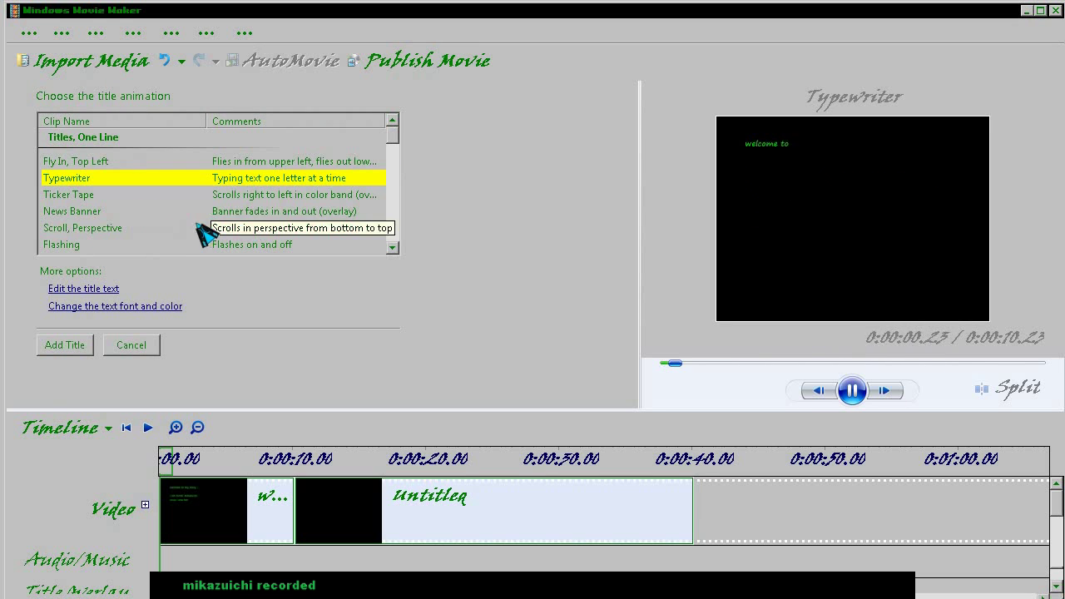
{"action": "left_click", "coordinate": [392, 248]}
{"action": "left_click", "coordinate": [392, 248]}
{"action": "left_click", "coordinate": [392, 248]}
{"action": "left_click", "coordinate": [392, 248]}
{"action": "left_click", "coordinate": [392, 248]}
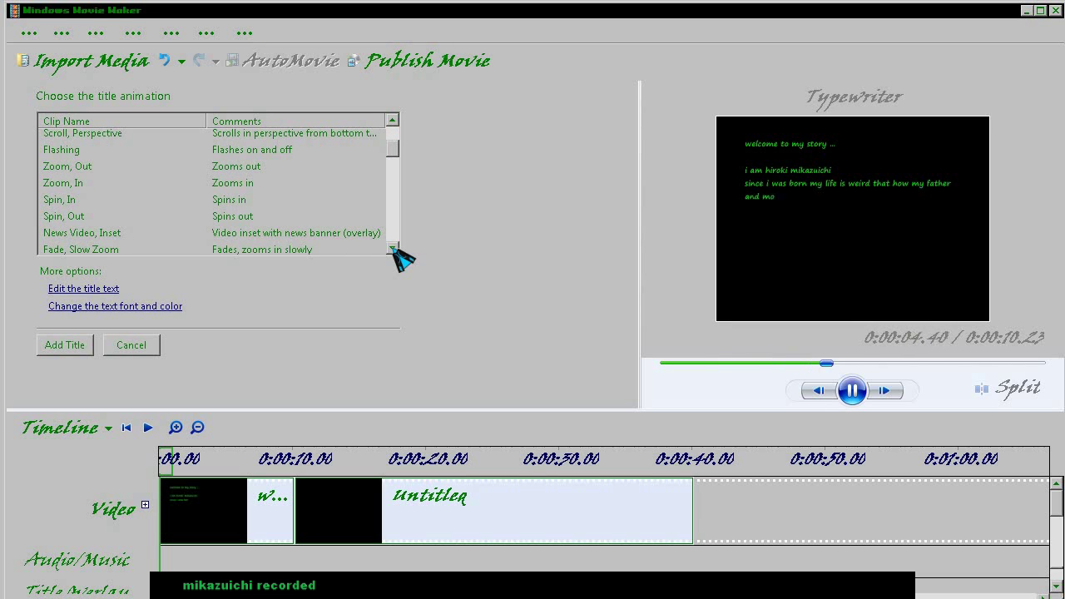
{"action": "left_click", "coordinate": [179, 137]}
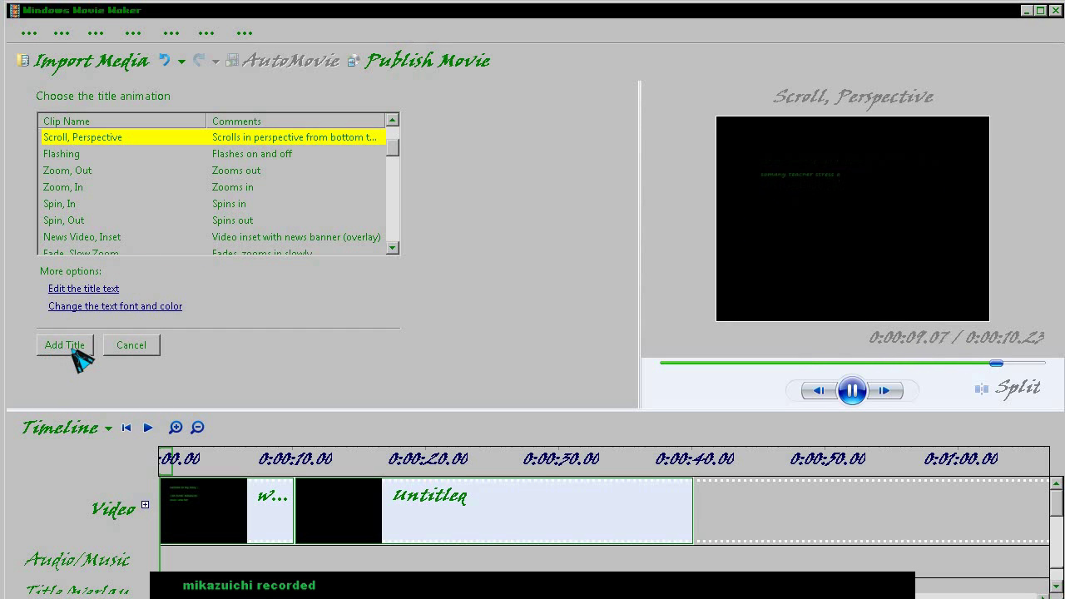
- Fix the typo and complete the line 'somany teacher stress about how to teaching me'
{"action": "left_click", "coordinate": [83, 289]}
{"action": "scroll", "coordinate": [200, 161], "scroll_direction": "down", "scroll_amount": 1}
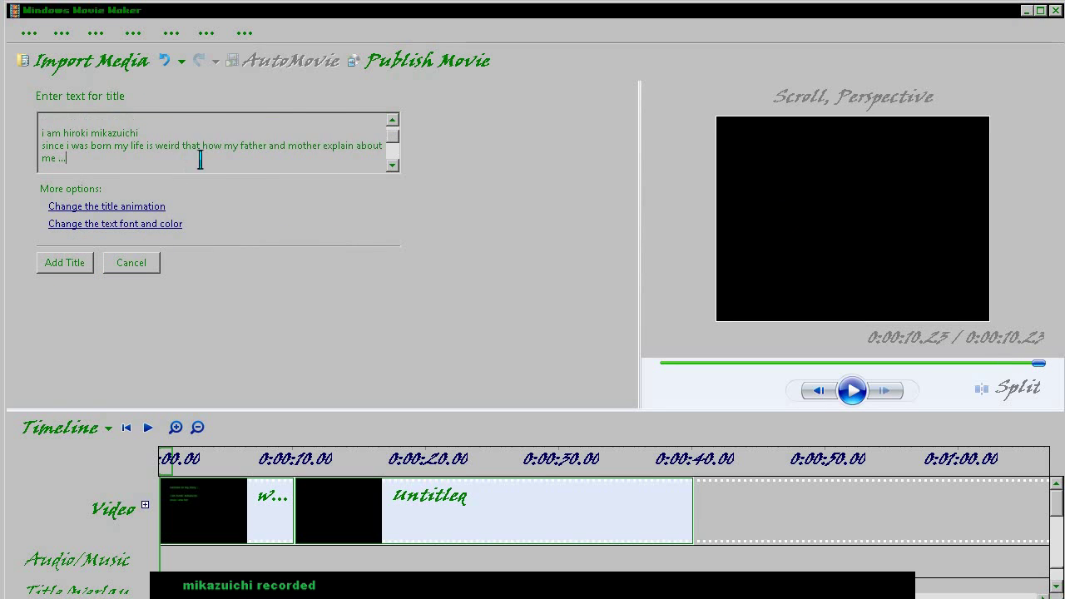
{"action": "scroll", "coordinate": [146, 157], "scroll_direction": "down", "scroll_amount": 2}
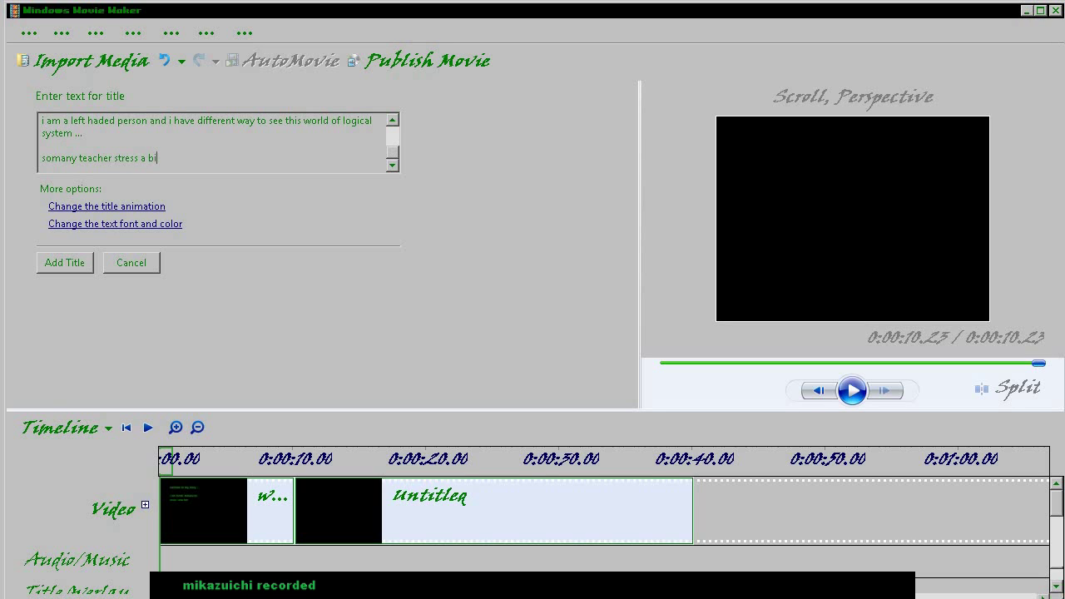
{"action": "key", "text": "BackSpace"}
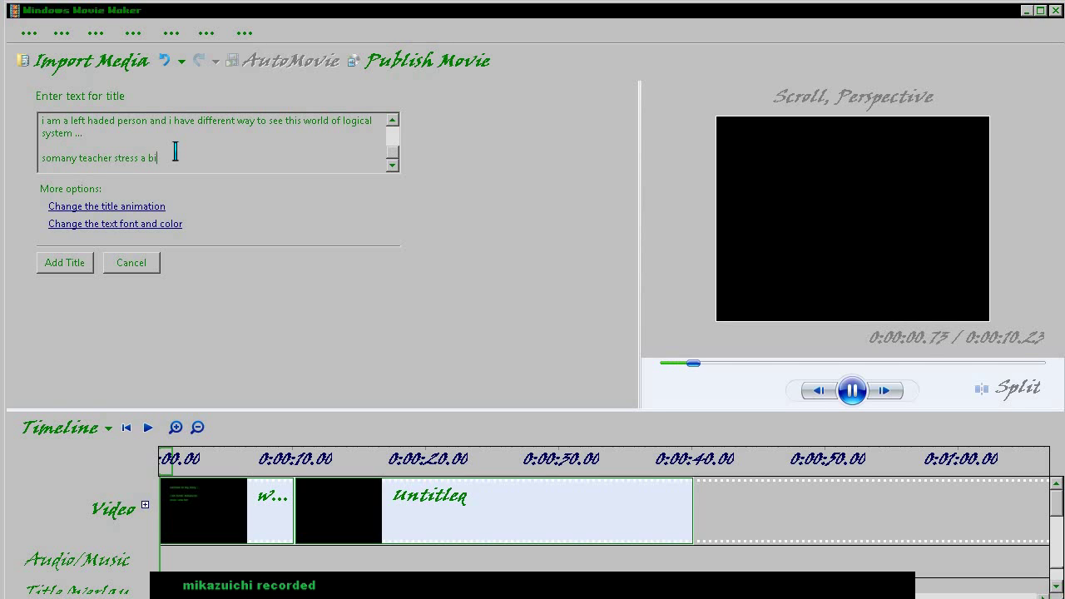
{"action": "key", "text": "BackSpace"}
{"action": "key", "text": "BackSpace"}
{"action": "key", "text": "BackSpace"}
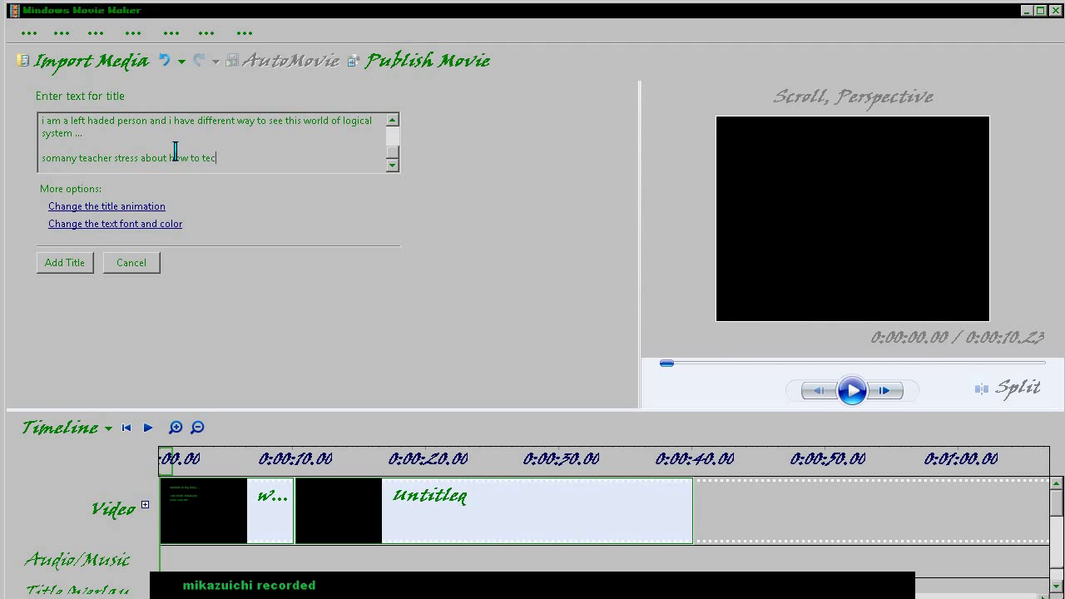
{"action": "type", "text": "aching me"}
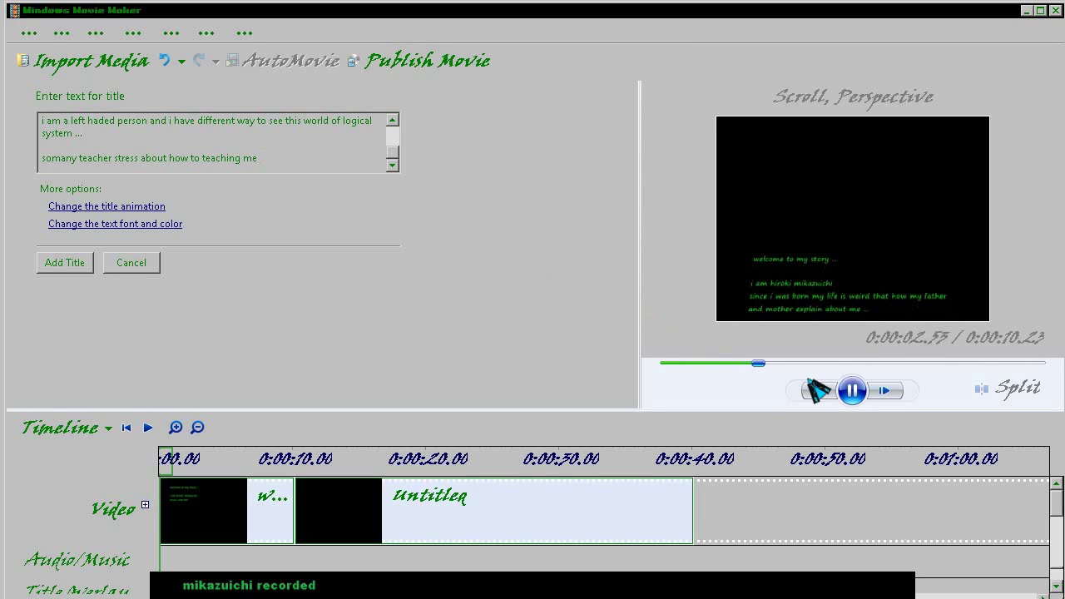
{"action": "left_click", "coordinate": [852, 394]}
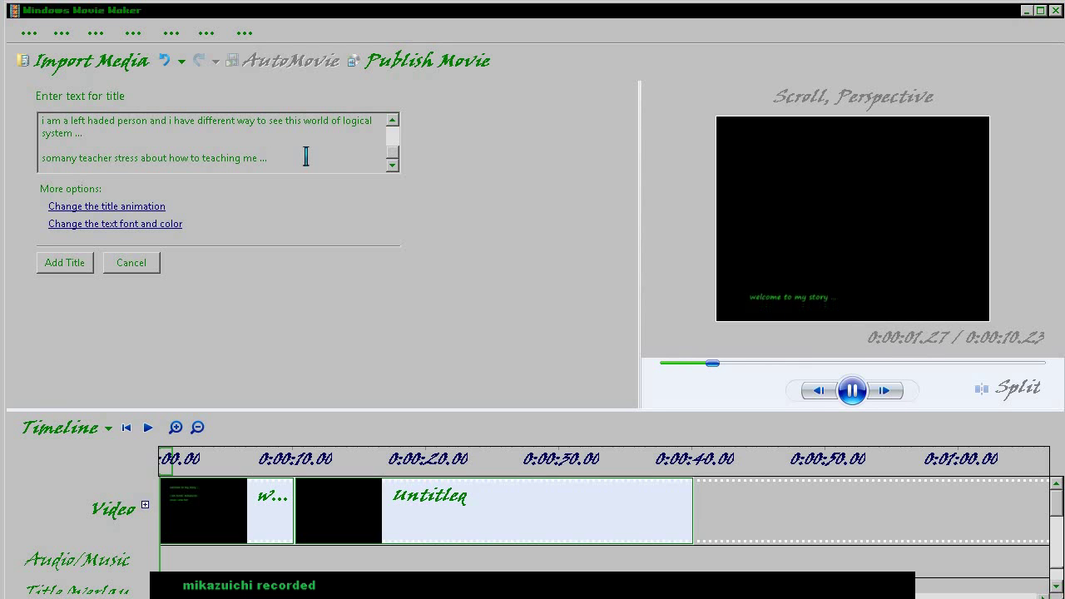
- Add the line 'and the are feel so failure to teach me...' followed by a blank line
{"action": "key", "text": "Return"}
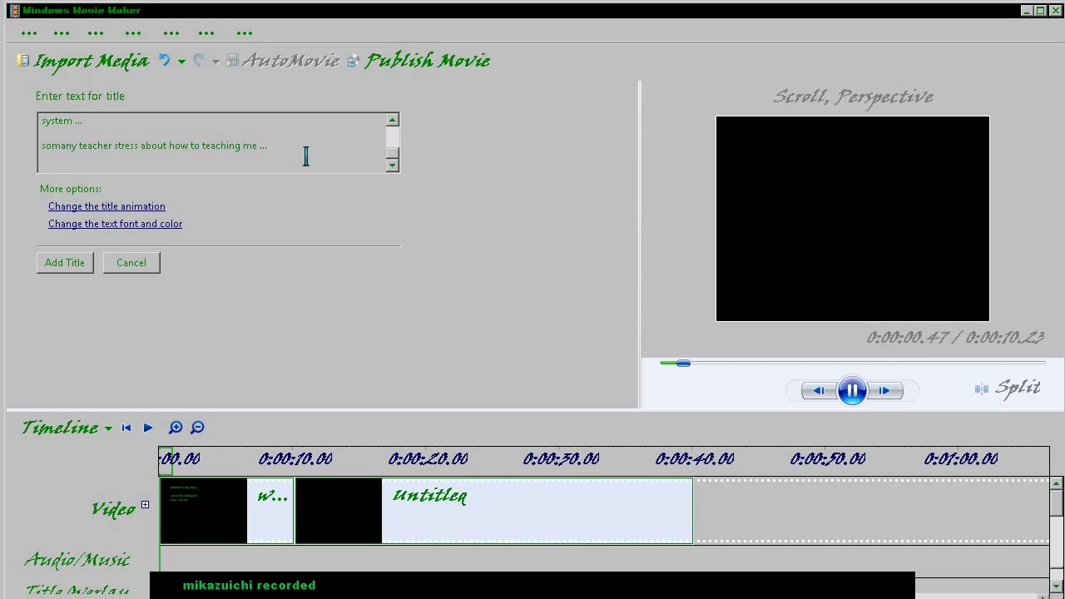
{"action": "type", "text": "and the are f"}
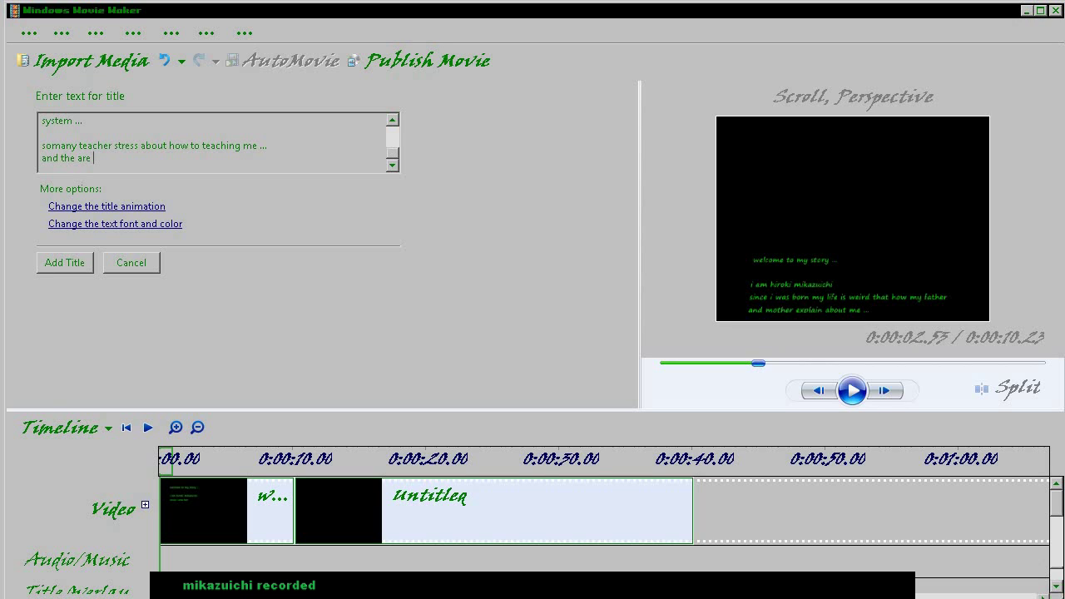
{"action": "type", "text": "eel s"}
{"action": "type", "text": "o failu"}
{"action": "type", "text": "re to teach"}
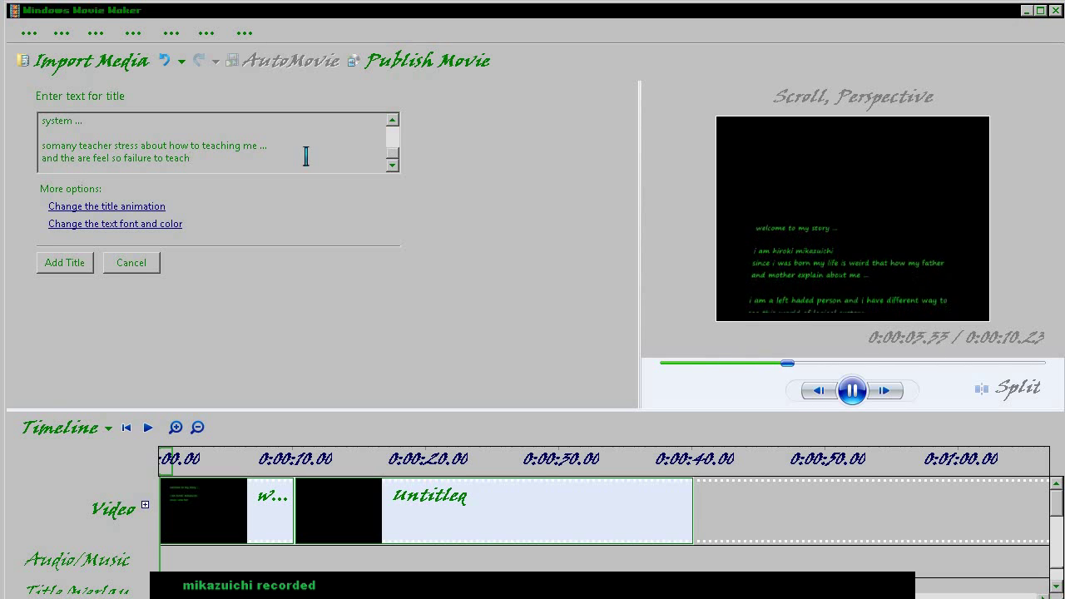
{"action": "type", "text": " me..."}
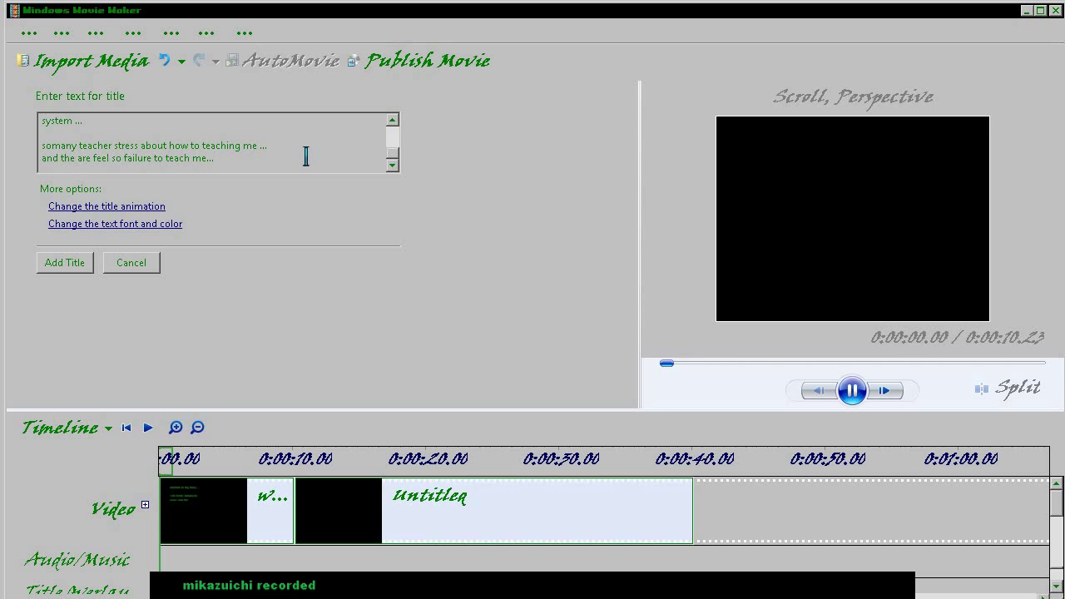
{"action": "key", "text": "Return"}
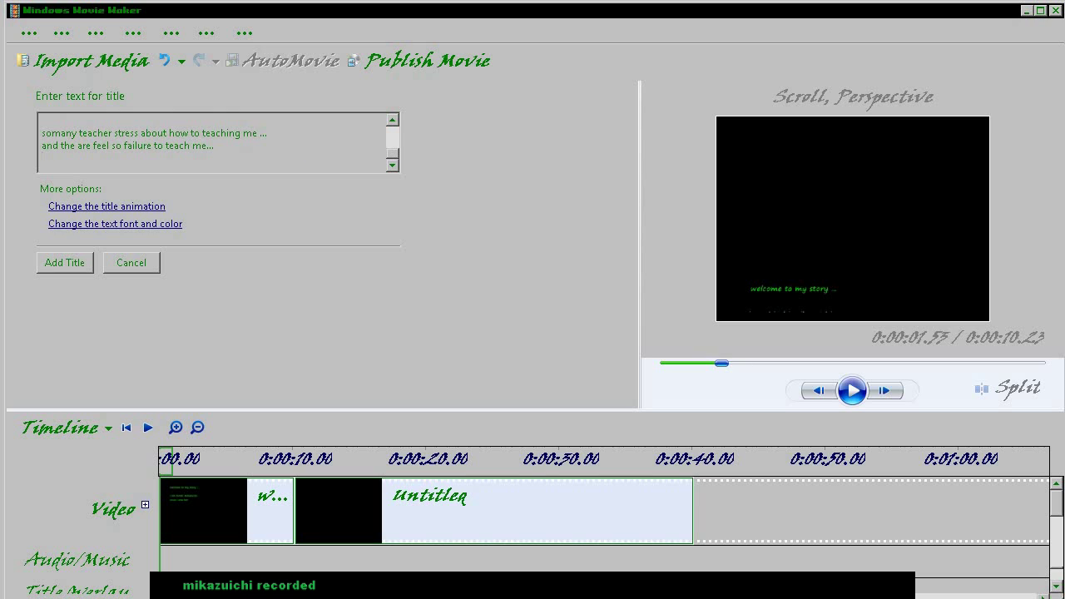
{"action": "key", "text": "Return"}
- Add the lines 'since i was a kid ....' and 'i learn everything by myself ...' to the title
{"action": "type", "text": "si"}
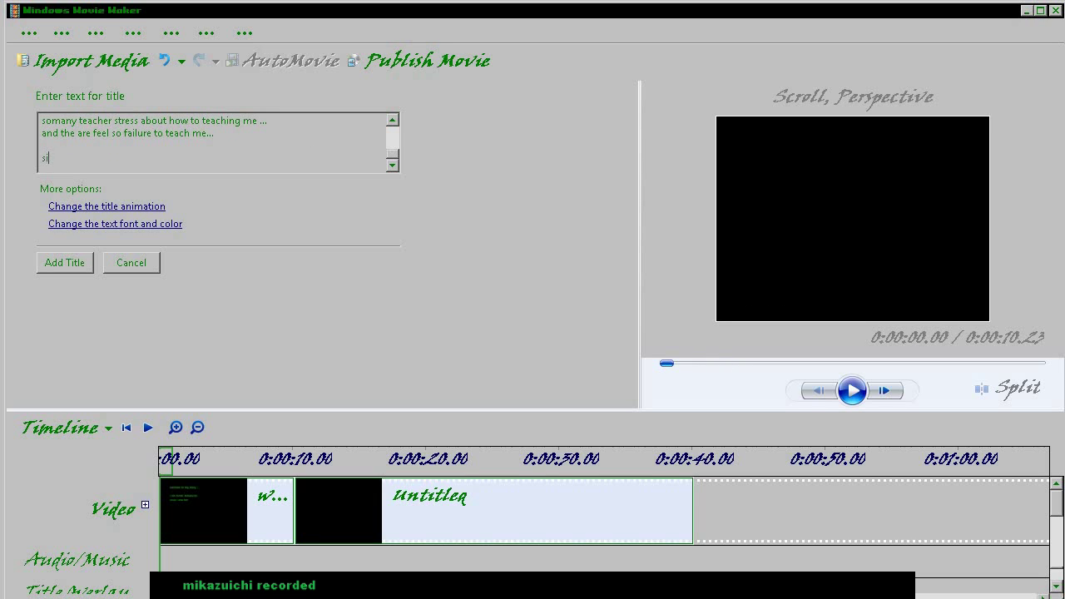
{"action": "type", "text": "ne"}
{"action": "key", "text": "BackSpace"}
{"action": "type", "text": "ce"}
{"action": "type", "text": " i w"}
{"action": "type", "text": "as a k"}
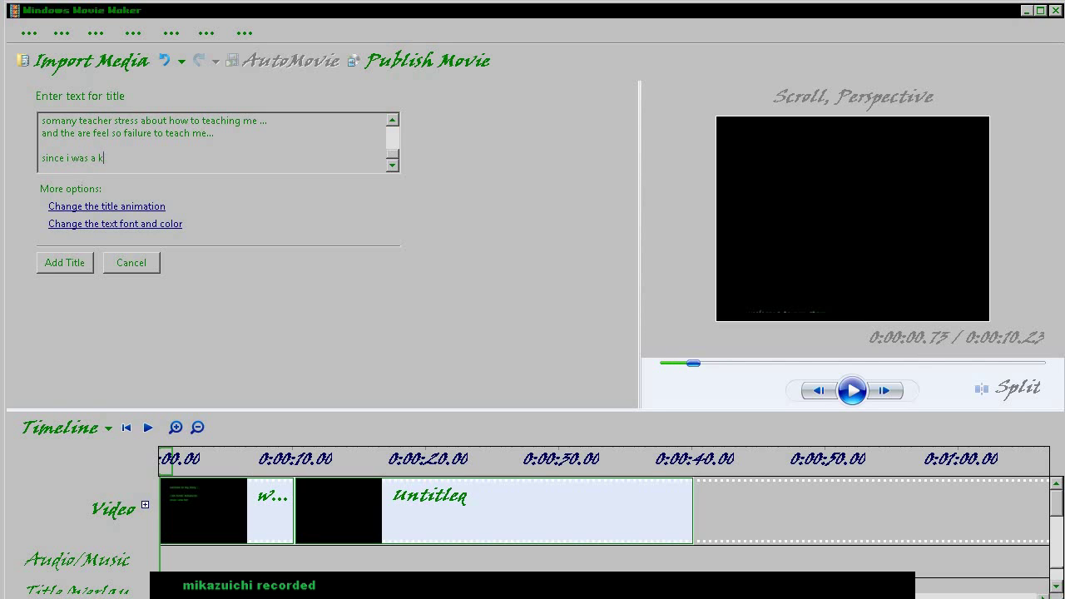
{"action": "type", "text": "id ...."}
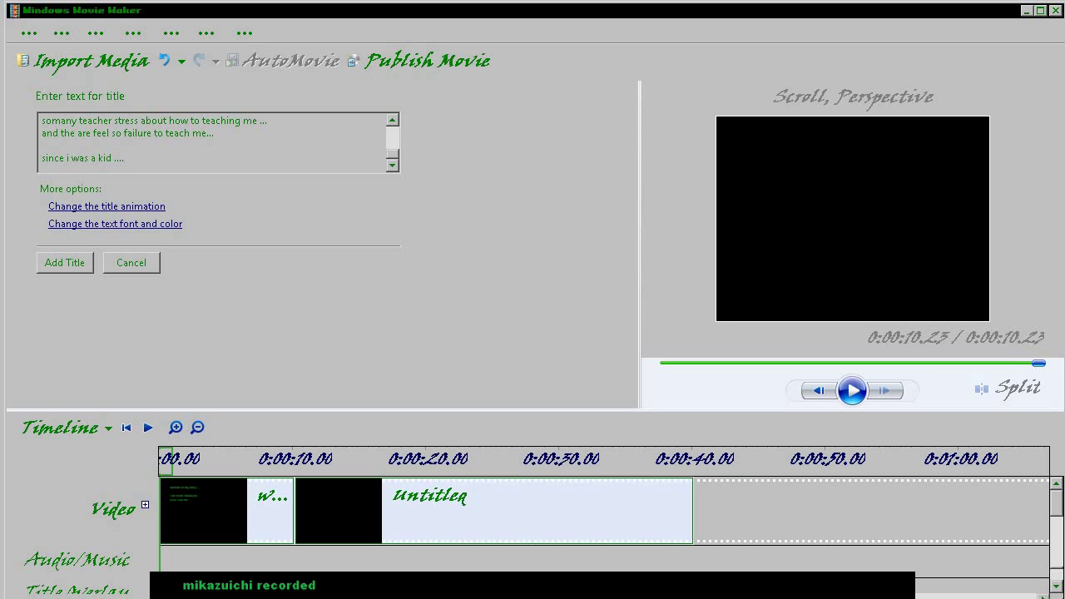
{"action": "key", "text": "Return"}
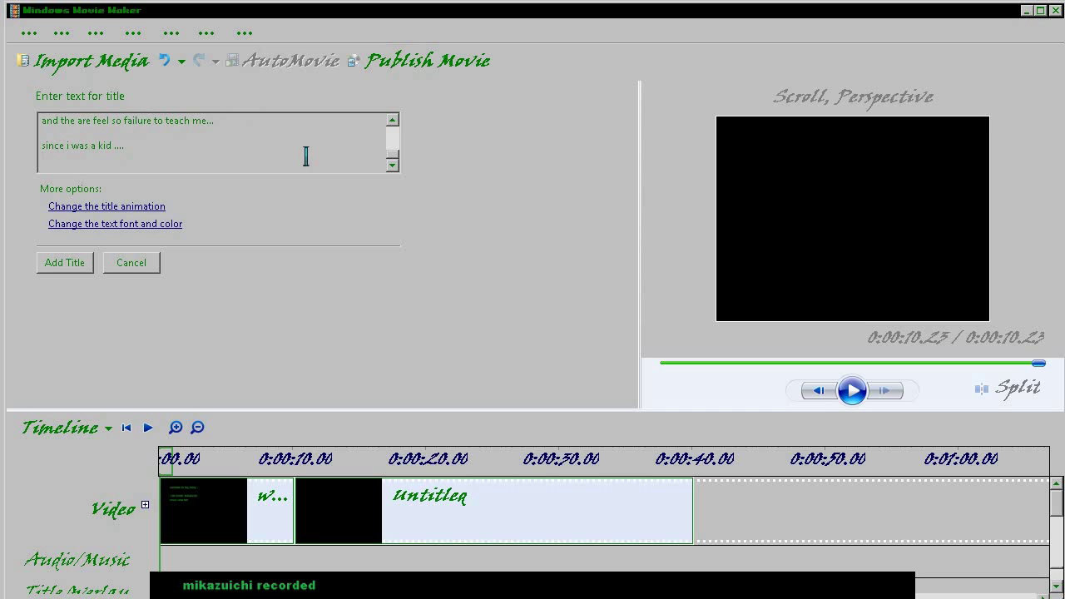
{"action": "type", "text": "i learn"}
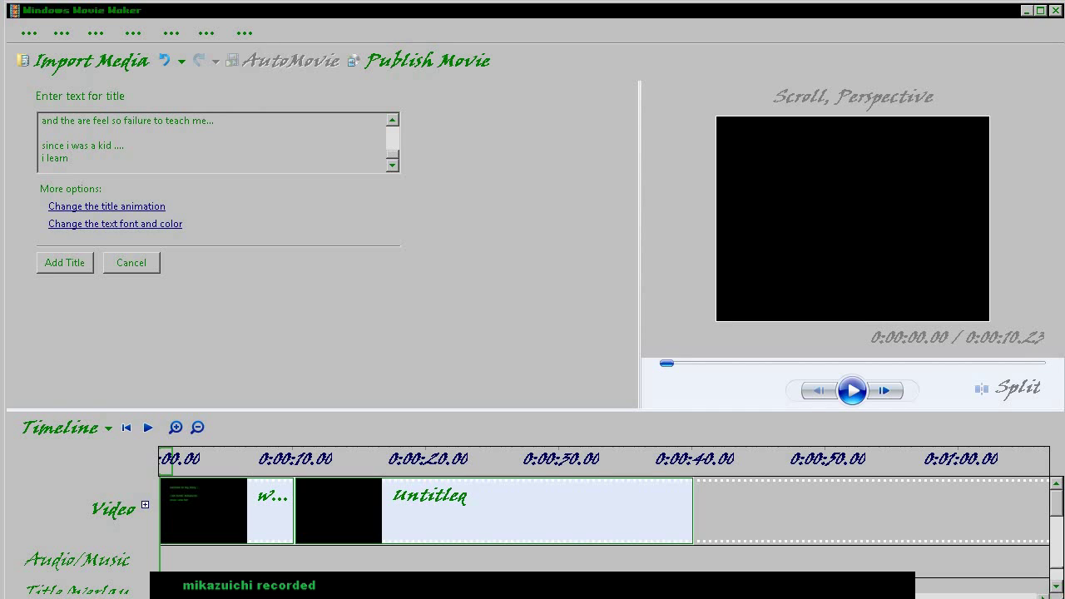
{"action": "type", "text": " everything by"}
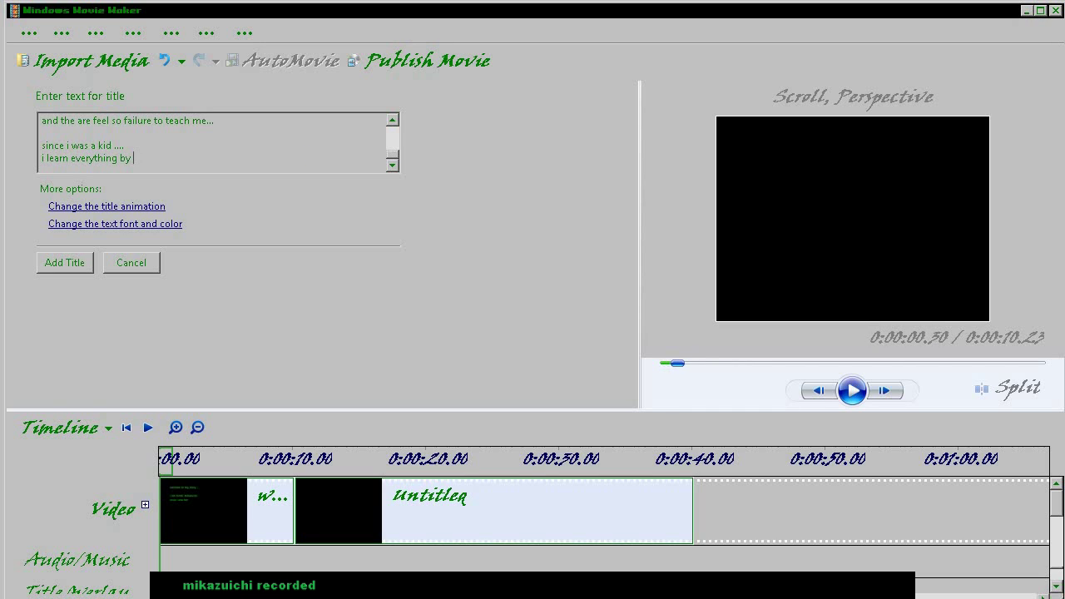
{"action": "type", "text": " myse"}
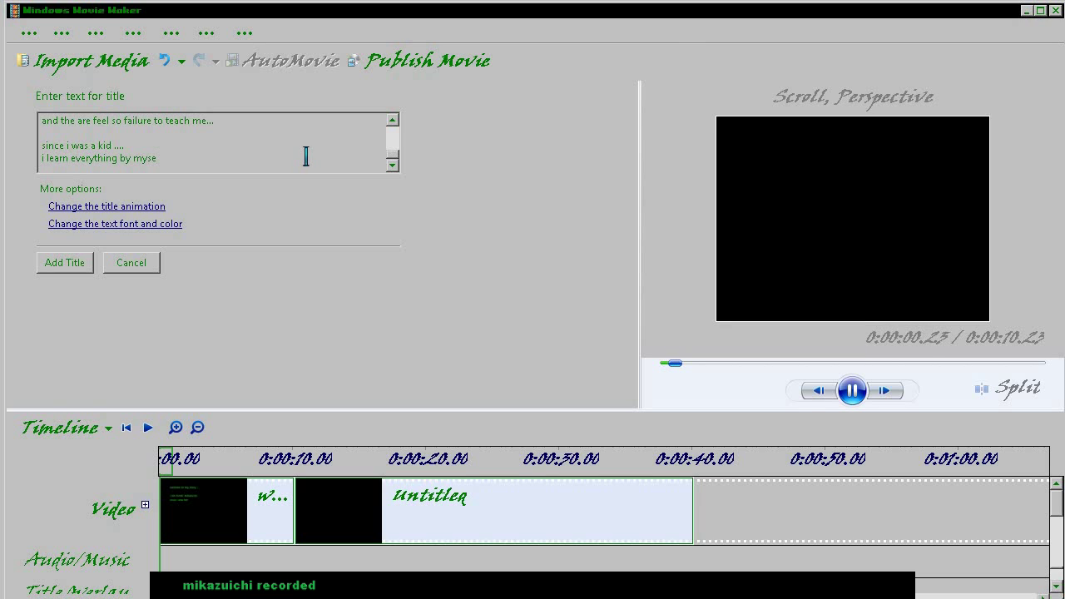
{"action": "type", "text": "lf"}
{"action": "key", "text": "BackSpace"}
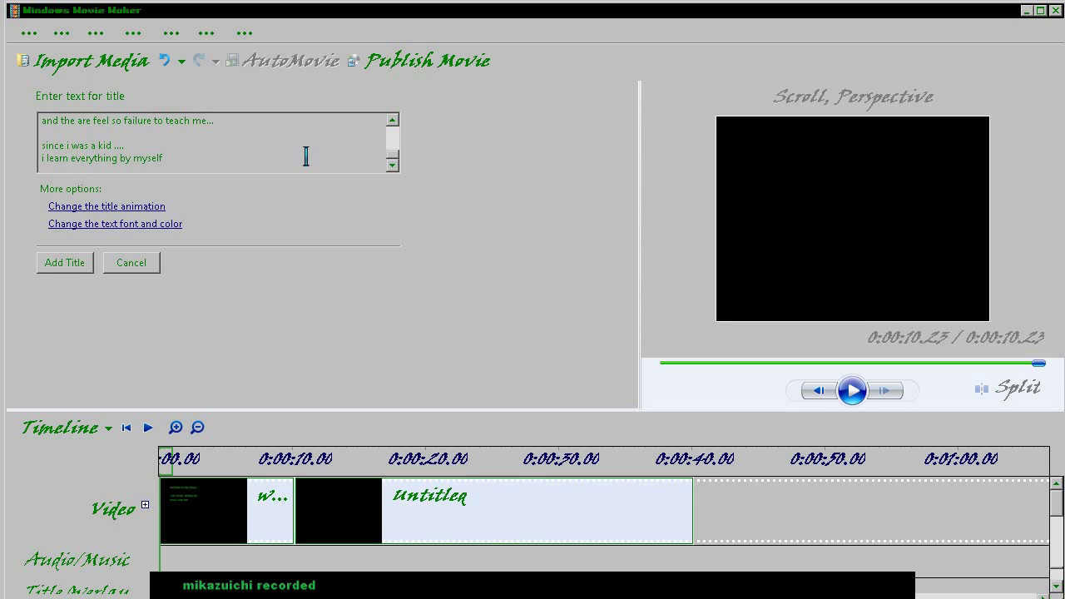
{"action": "type", "text": "..."}
{"action": "key", "text": "Return"}
- Add the title line 'so... i bring my own logic to everything there i just study ...'
{"action": "type", "text": "s"}
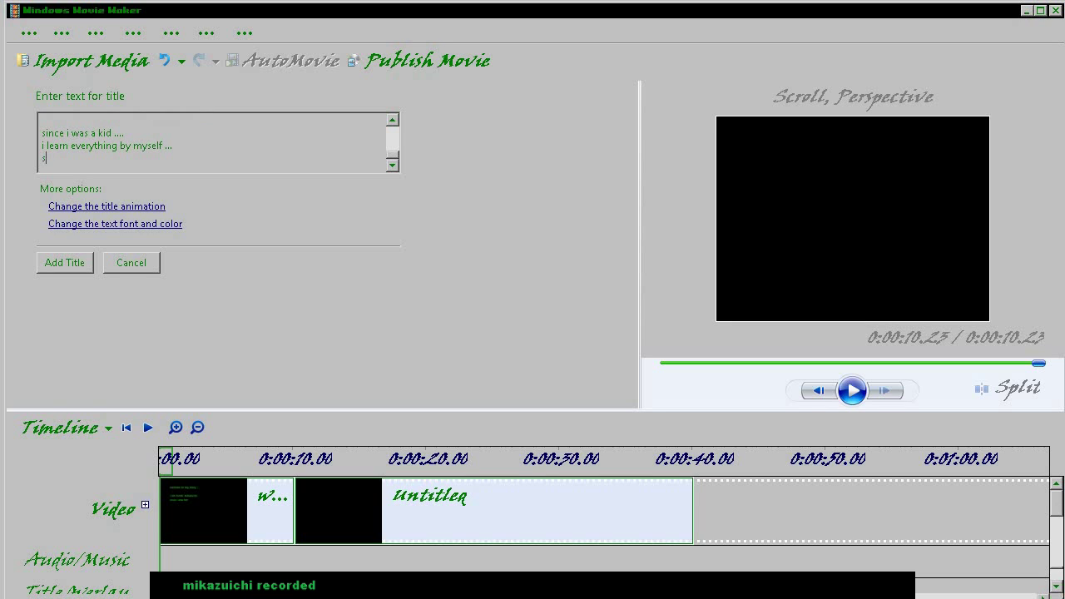
{"action": "type", "text": "o."}
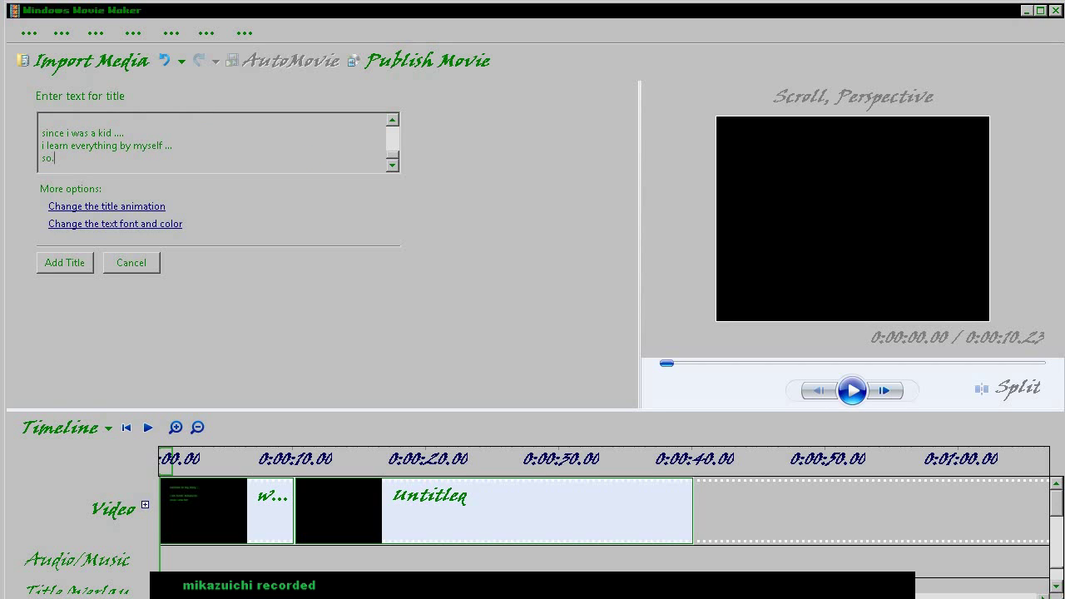
{"action": "type", "text": ".. i "}
{"action": "type", "text": "bring"}
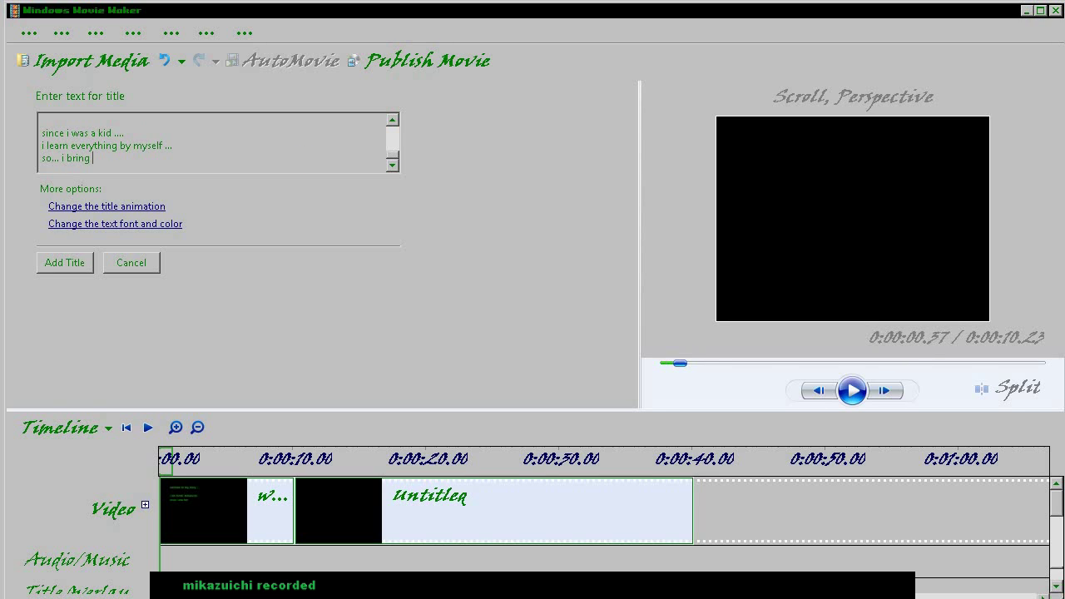
{"action": "type", "text": " my own logice"}
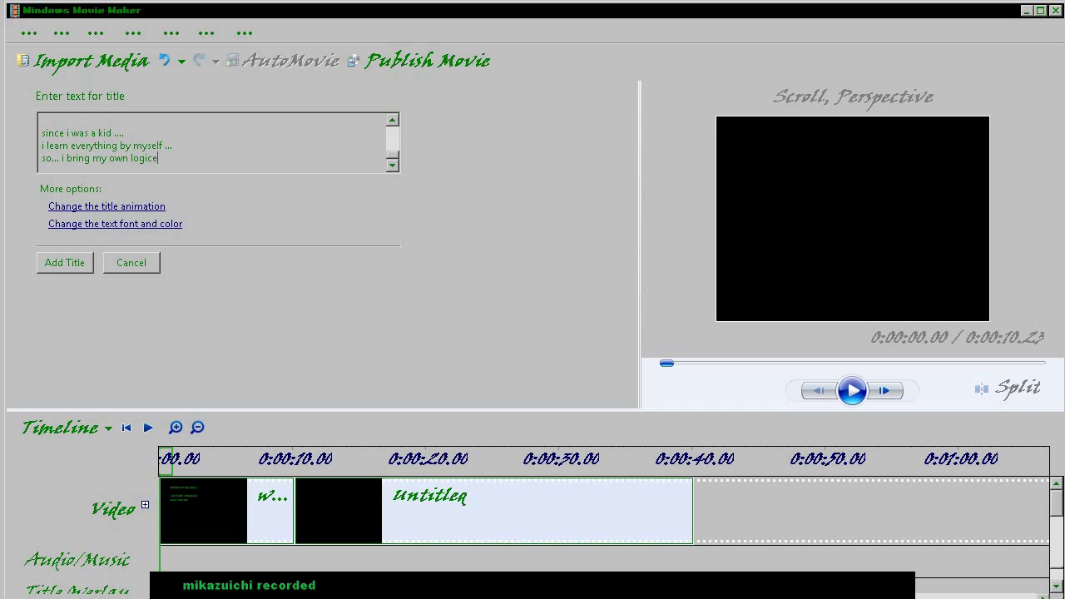
{"action": "key", "text": "BackSpace"}
{"action": "type", "text": "to everyt"}
{"action": "type", "text": "hing"}
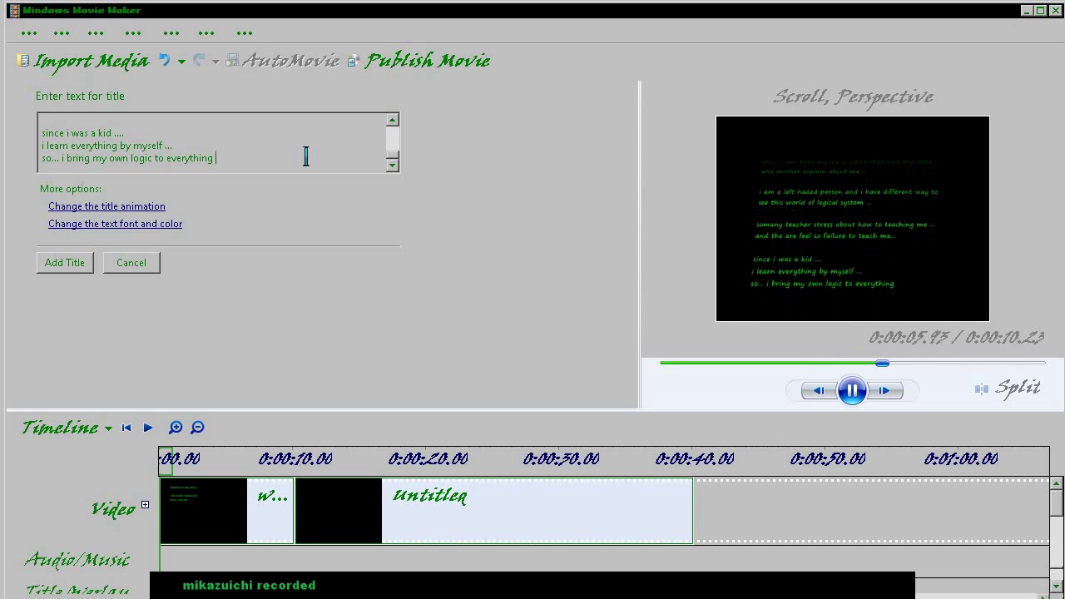
{"action": "type", "text": "th"}
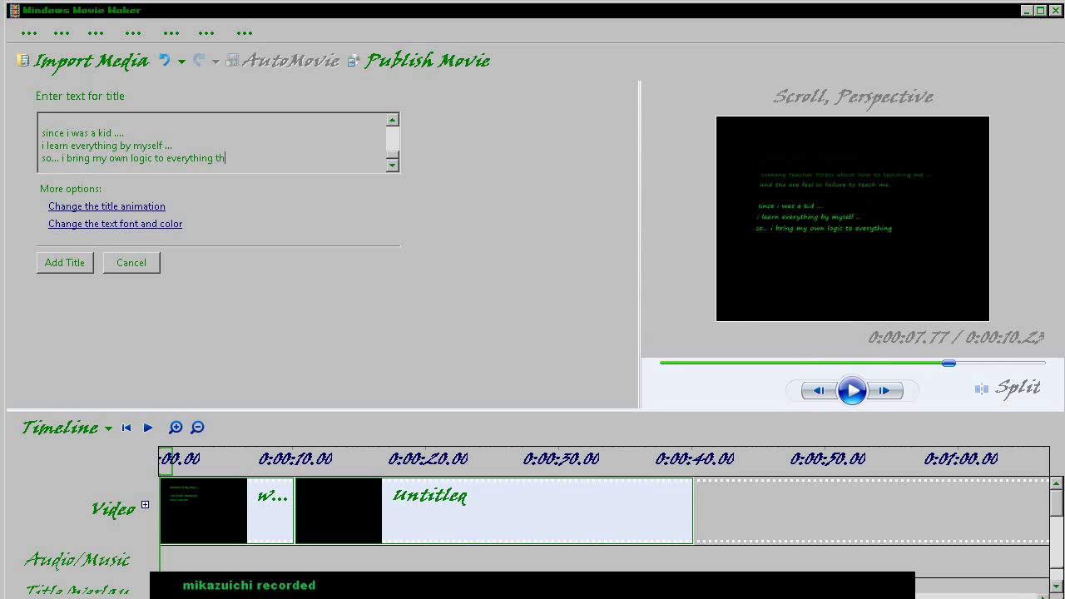
{"action": "type", "text": "ere i just s"}
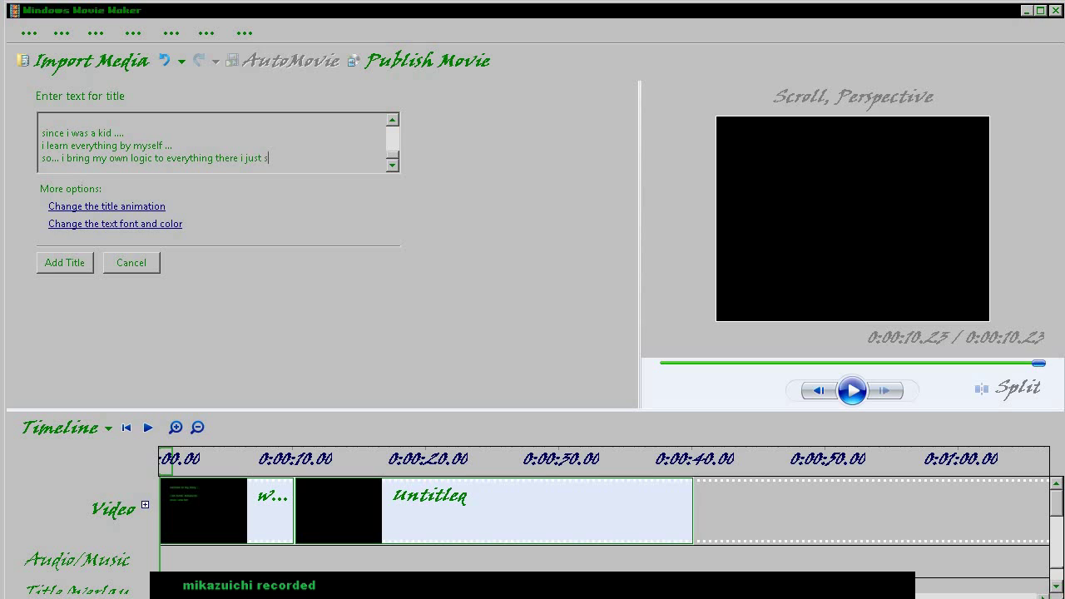
{"action": "type", "text": "tudy"}
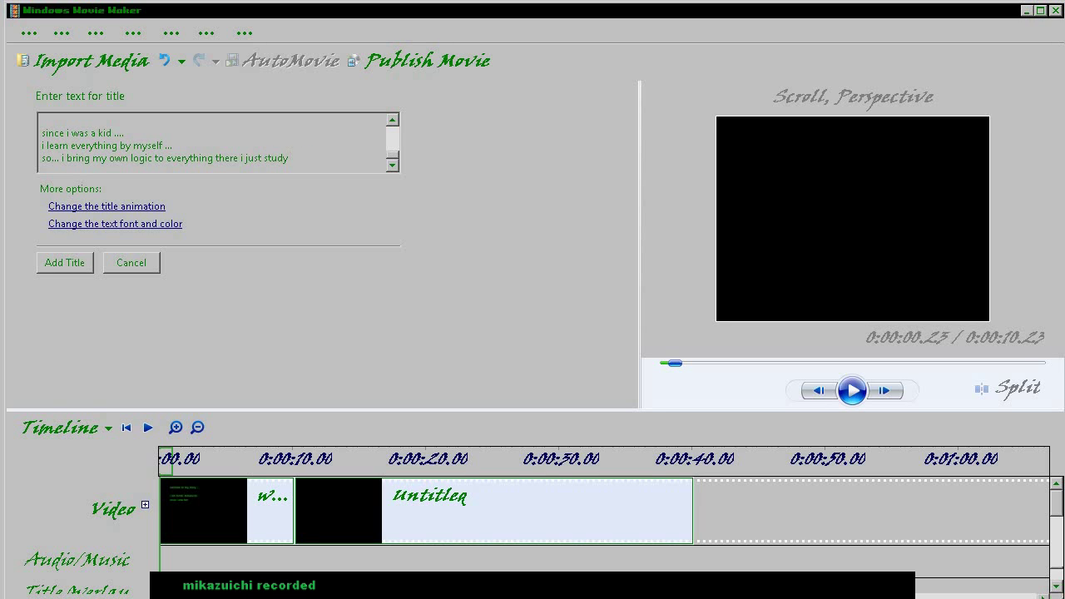
{"action": "type", "text": " ..."}
{"action": "key", "text": "Return"}
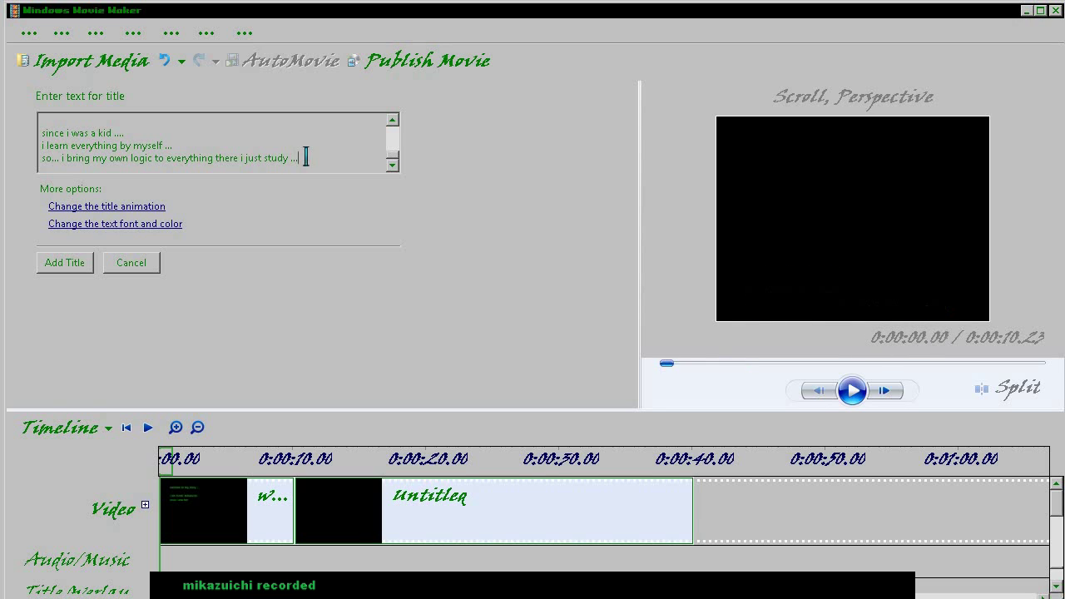
- Add 'so give the name and the tag along by the name that i choose', then begin 'i dont'
{"action": "type", "text": "so"}
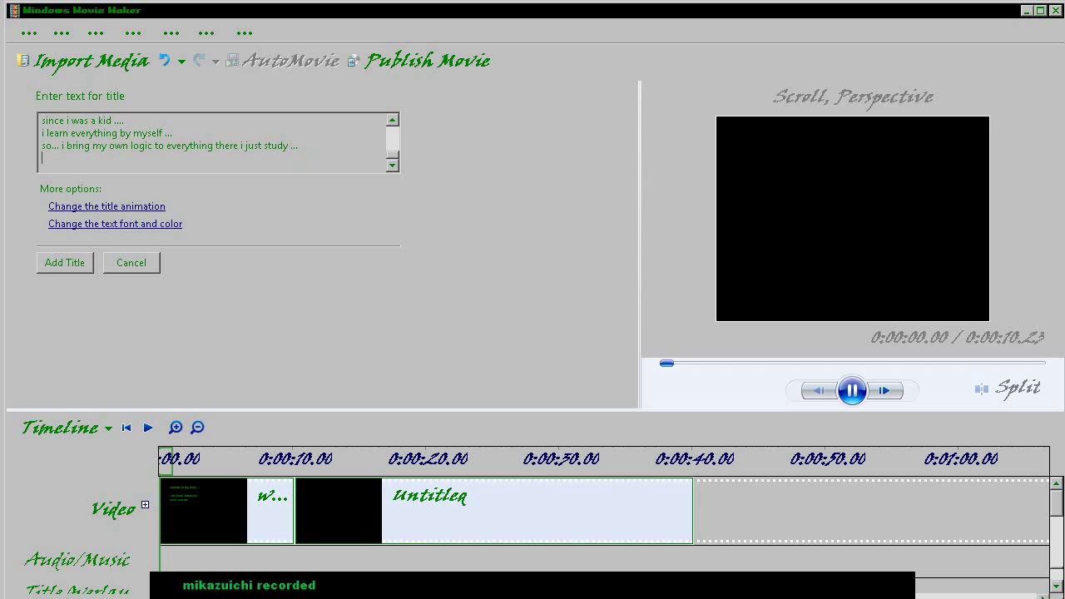
{"action": "type", "text": " give t"}
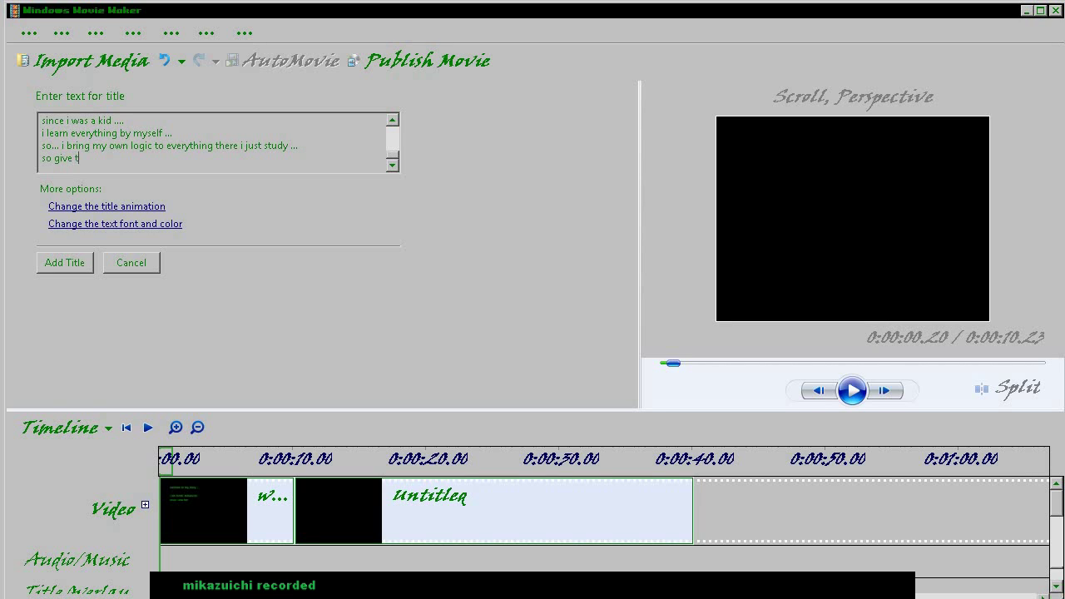
{"action": "type", "text": "he na"}
{"action": "type", "text": "me"}
{"action": "type", "text": " and the tag "}
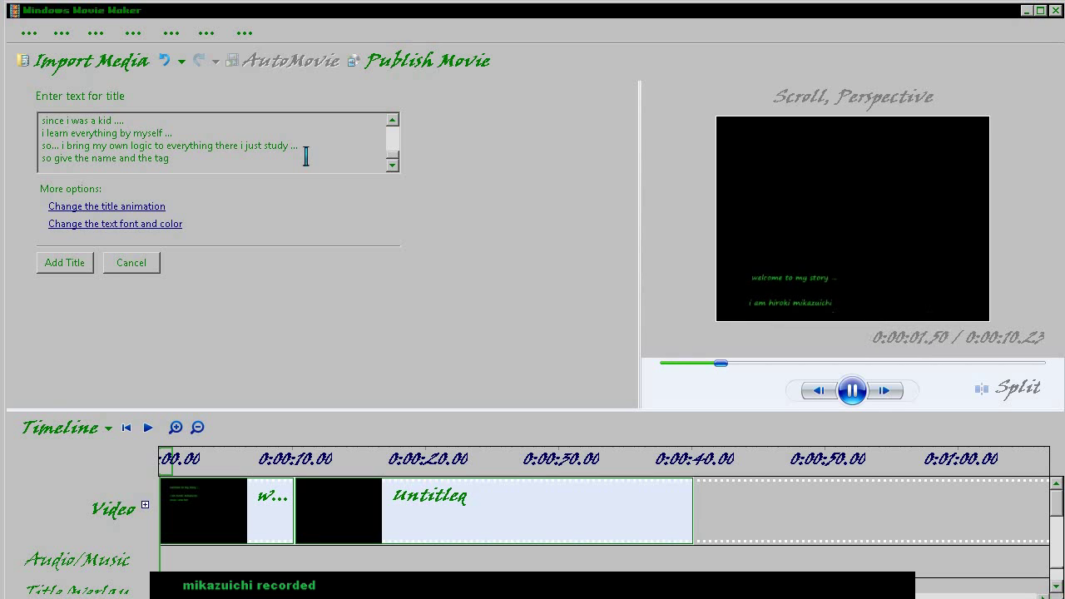
{"action": "type", "text": "along m"}
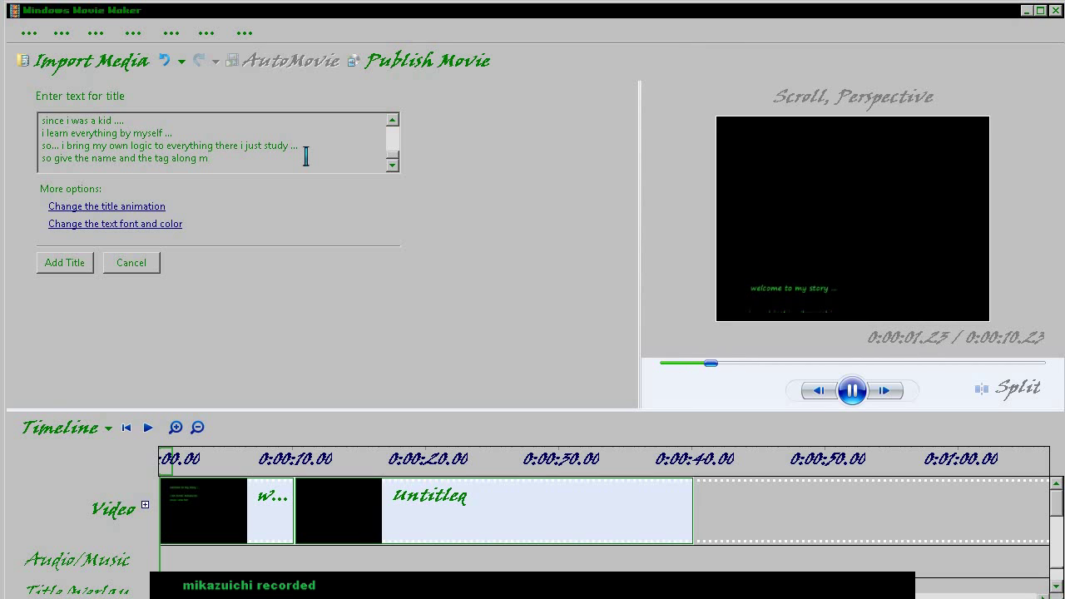
{"action": "type", "text": "y the name that i ch"}
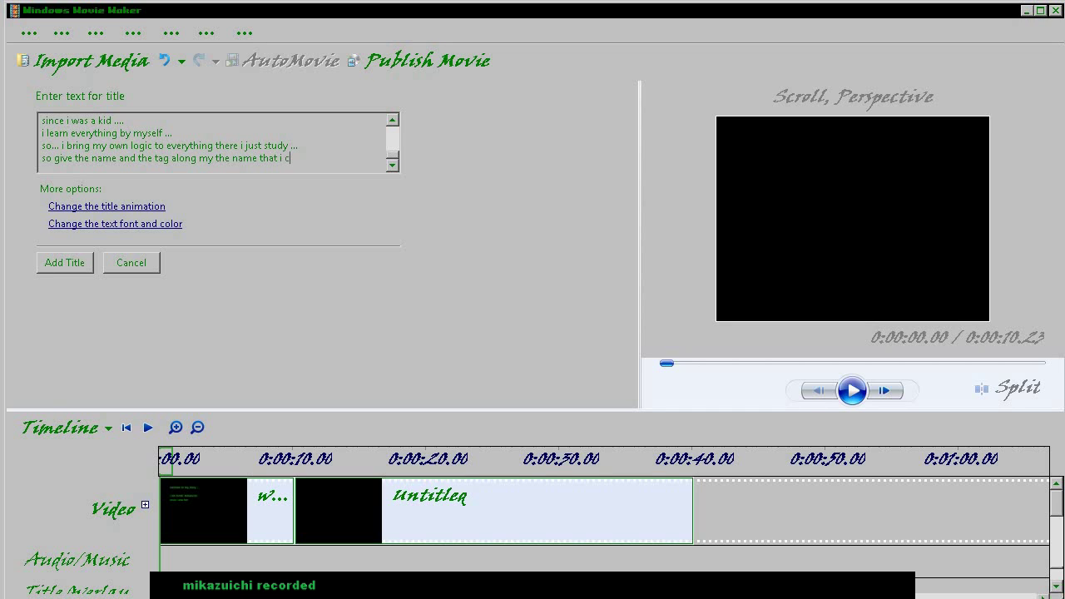
{"action": "type", "text": "oose"}
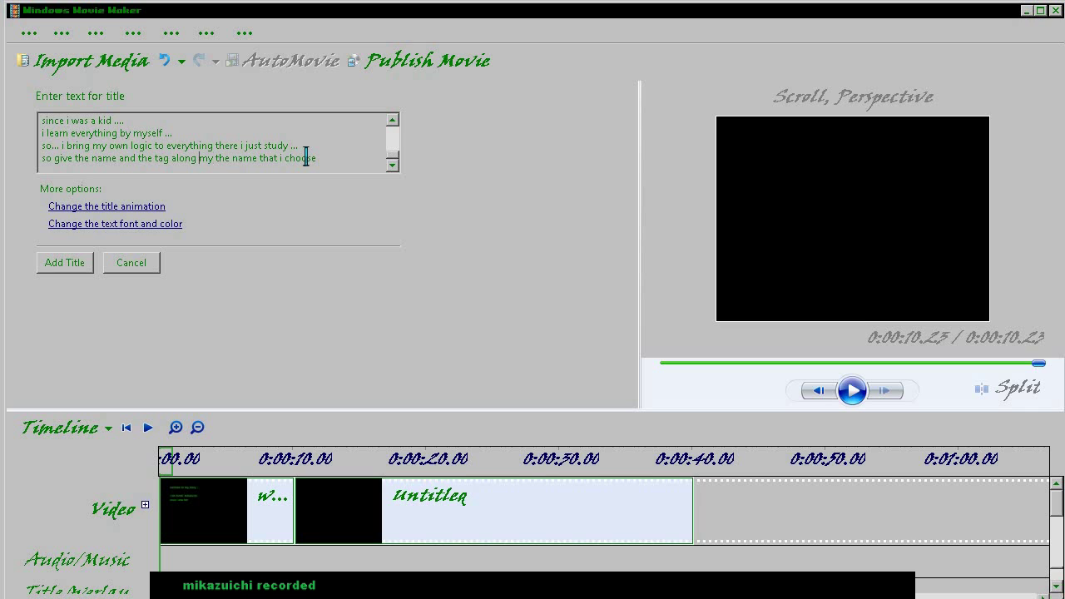
{"action": "key", "text": "BackSpace"}
{"action": "type", "text": "b"}
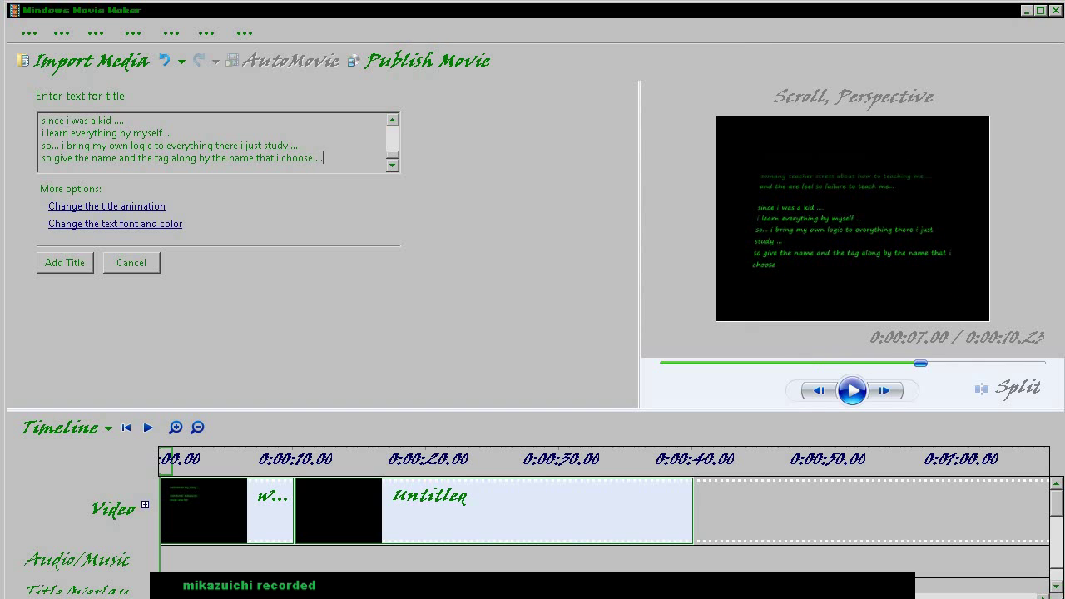
{"action": "key", "text": "Return"}
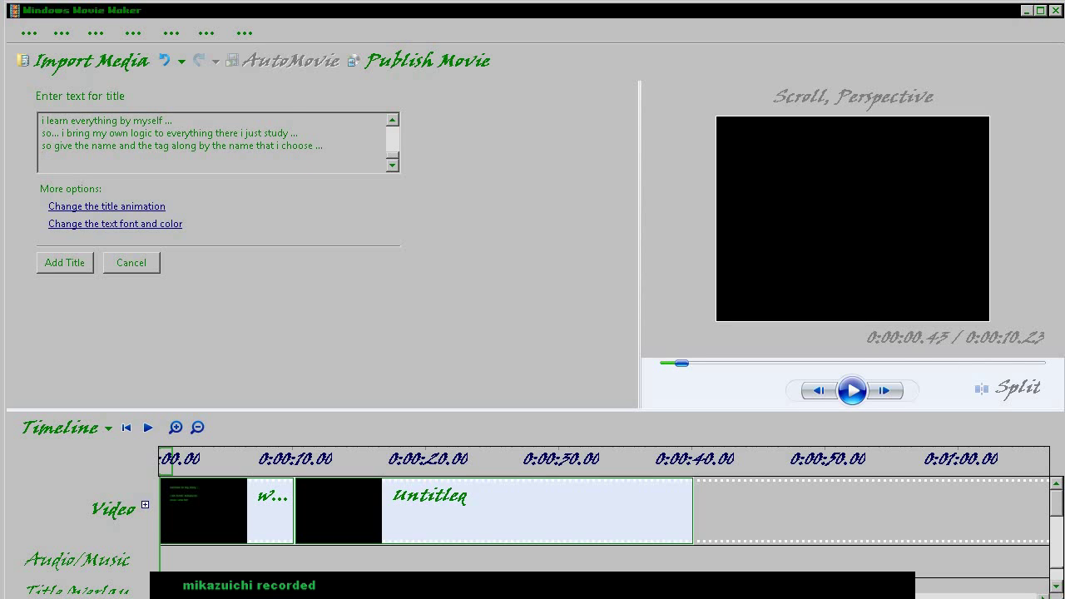
{"action": "type", "text": "i dont"}
- Complete the line 'i don't really understand what other call for their own name or tag ...'
{"action": "key", "text": "BackSpace"}
{"action": "type", "text": "'t  "}
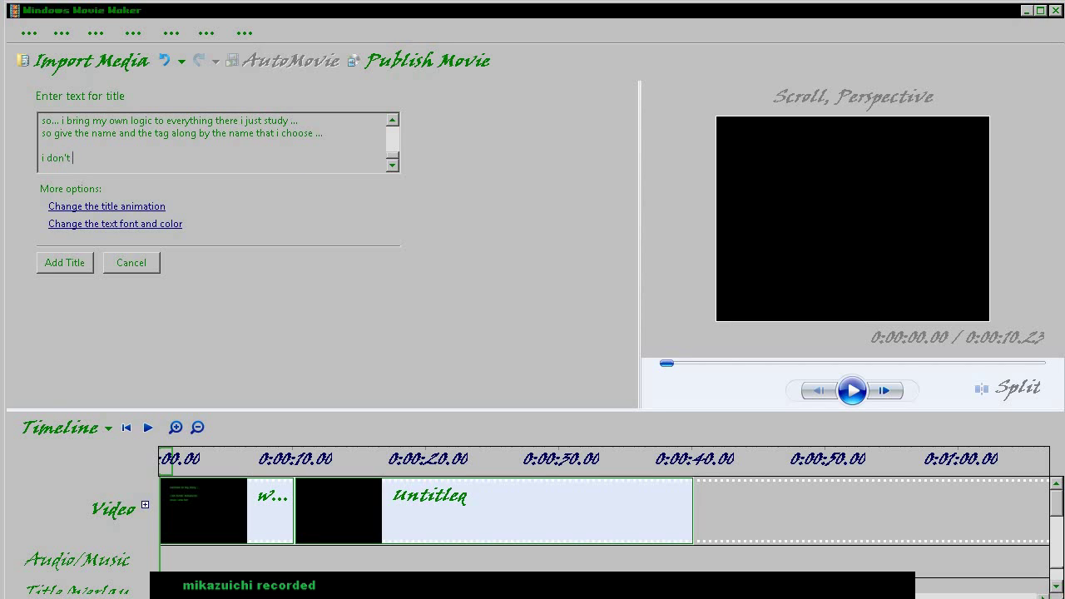
{"action": "type", "text": "really understand"}
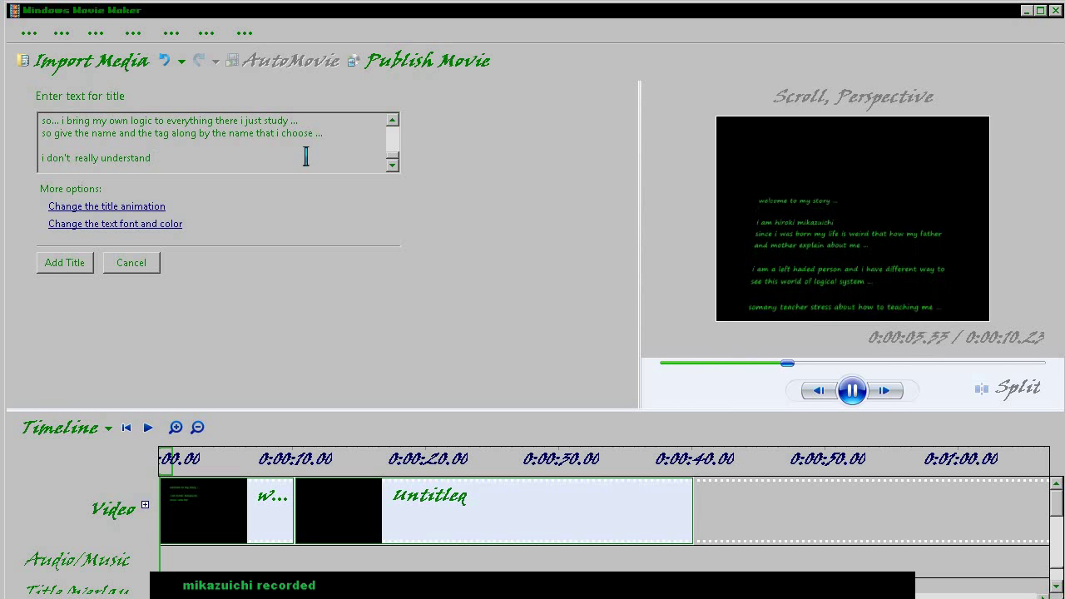
{"action": "type", "text": "what"}
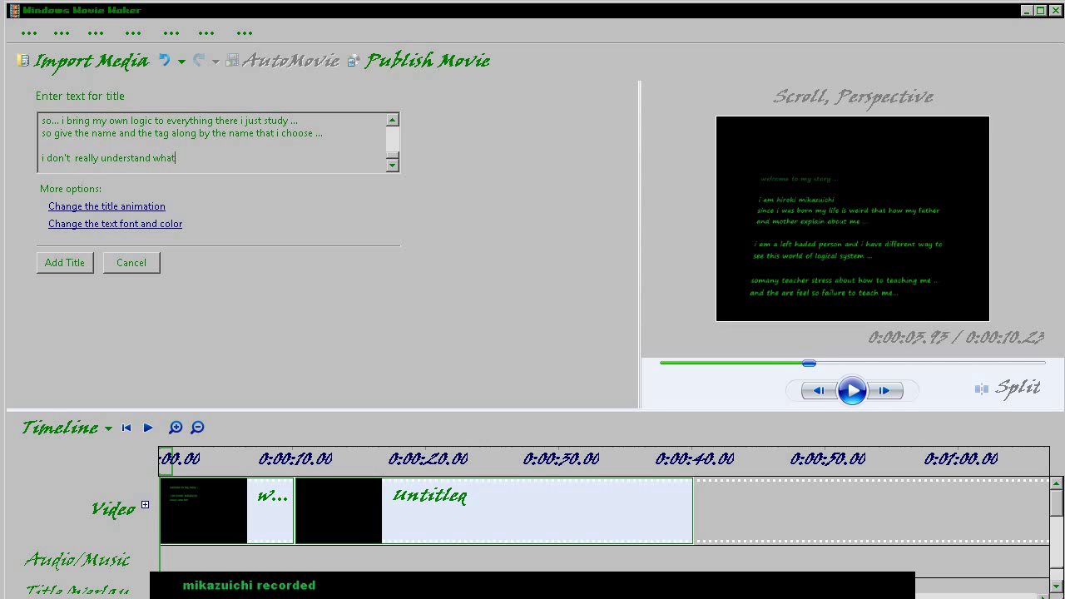
{"action": "type", "text": " other callf"}
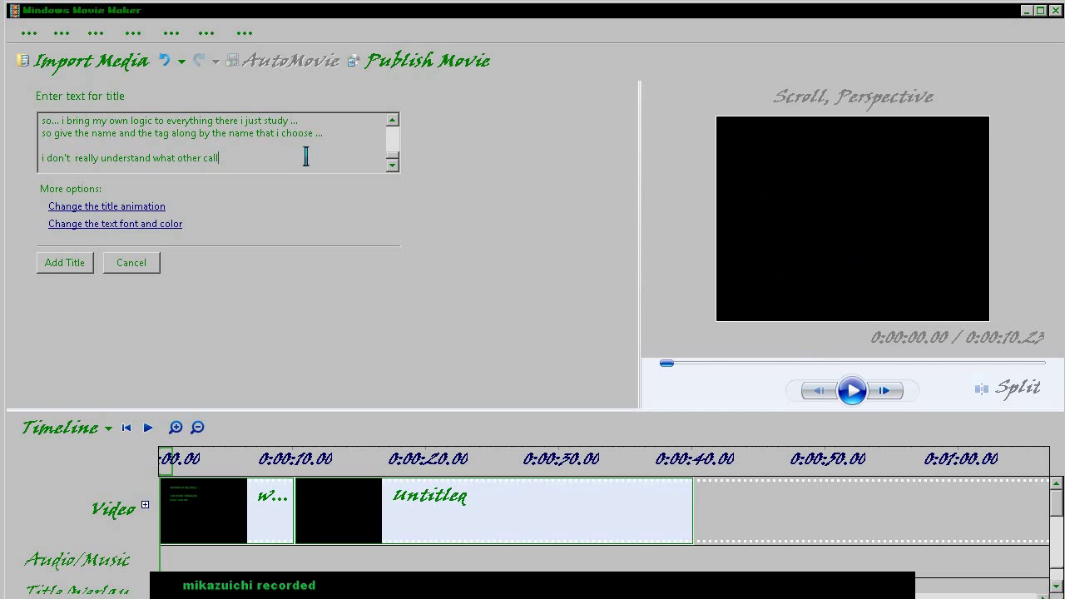
{"action": "type", "text": "or that"}
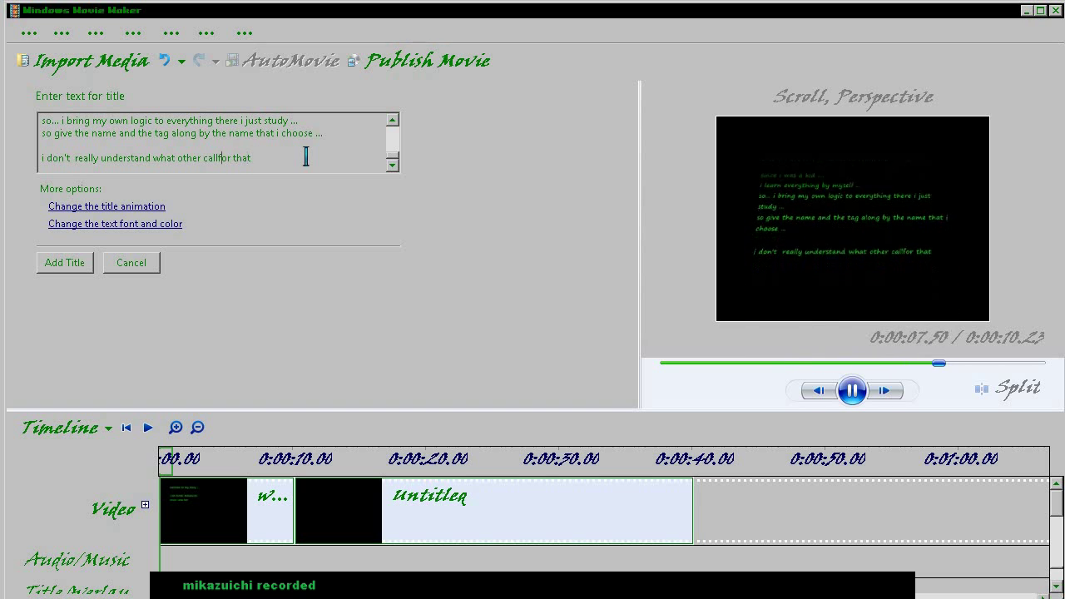
{"action": "left_click", "coordinate": [219, 157]}
{"action": "left_click", "coordinate": [305, 158]}
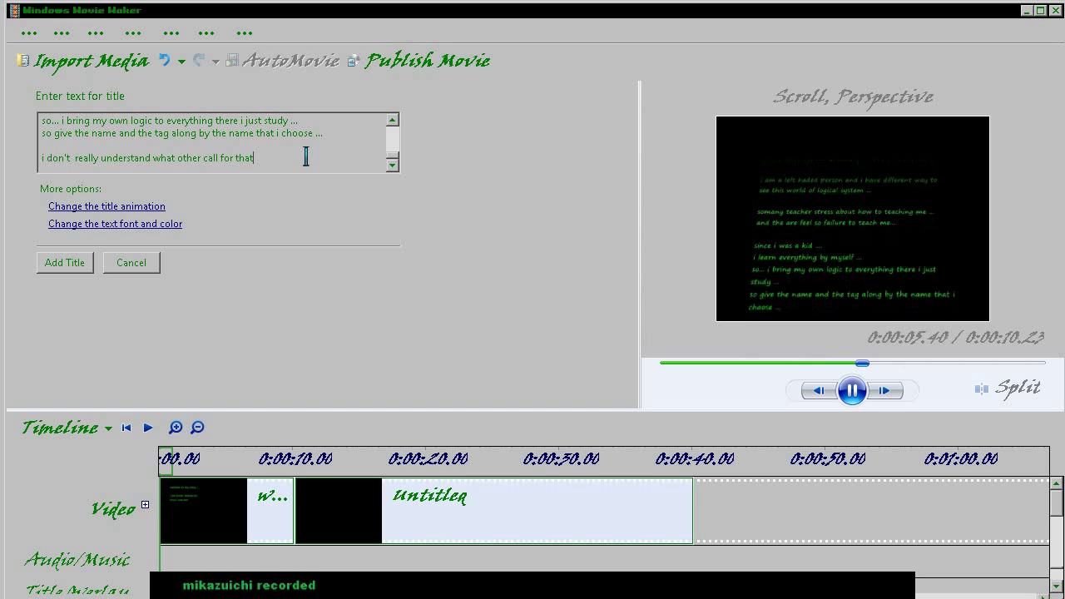
{"action": "type", "text": "na"}
{"action": "key", "text": "BackSpace"}
{"action": "key", "text": "BackSpace"}
{"action": "key", "text": "BackSpace"}
{"action": "key", "text": "BackSpace"}
{"action": "key", "text": "BackSpace"}
{"action": "type", "text": "eir own "}
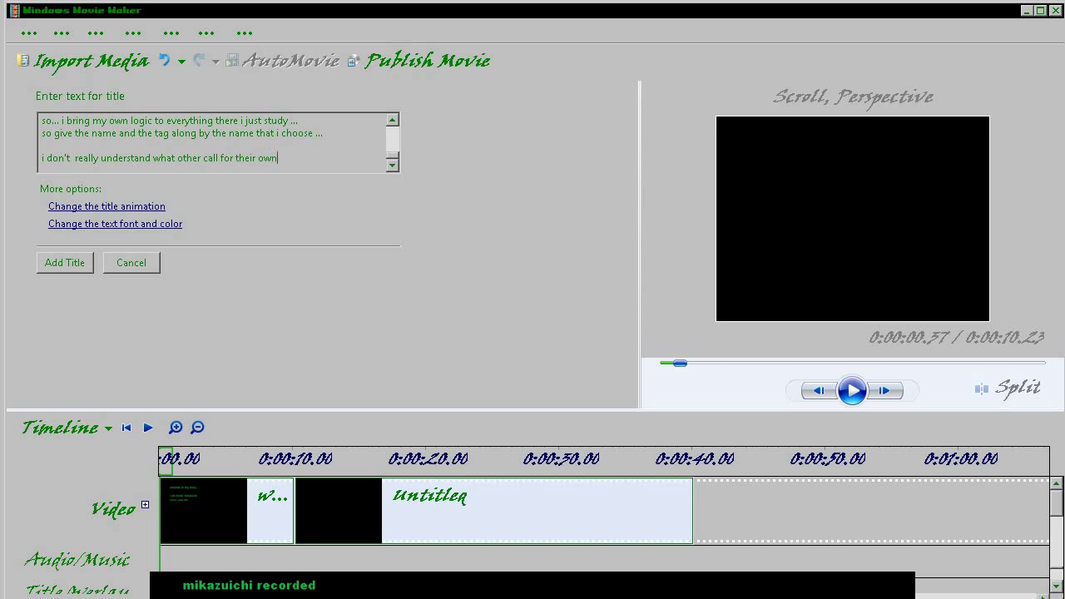
{"action": "type", "text": "name "}
{"action": "type", "text": "or tag"}
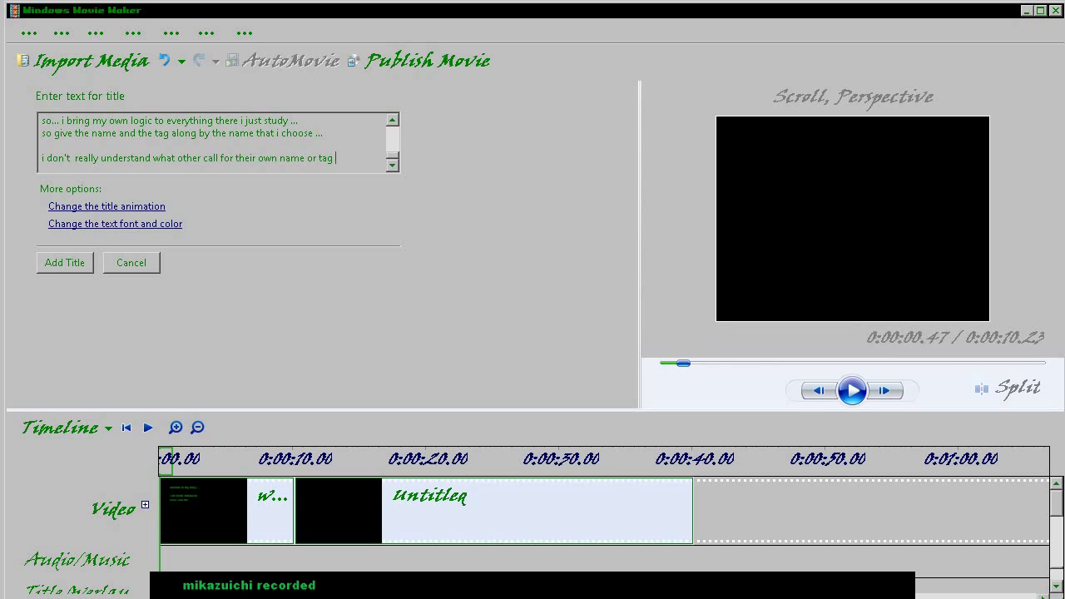
{"action": "type", "text": " ..."}
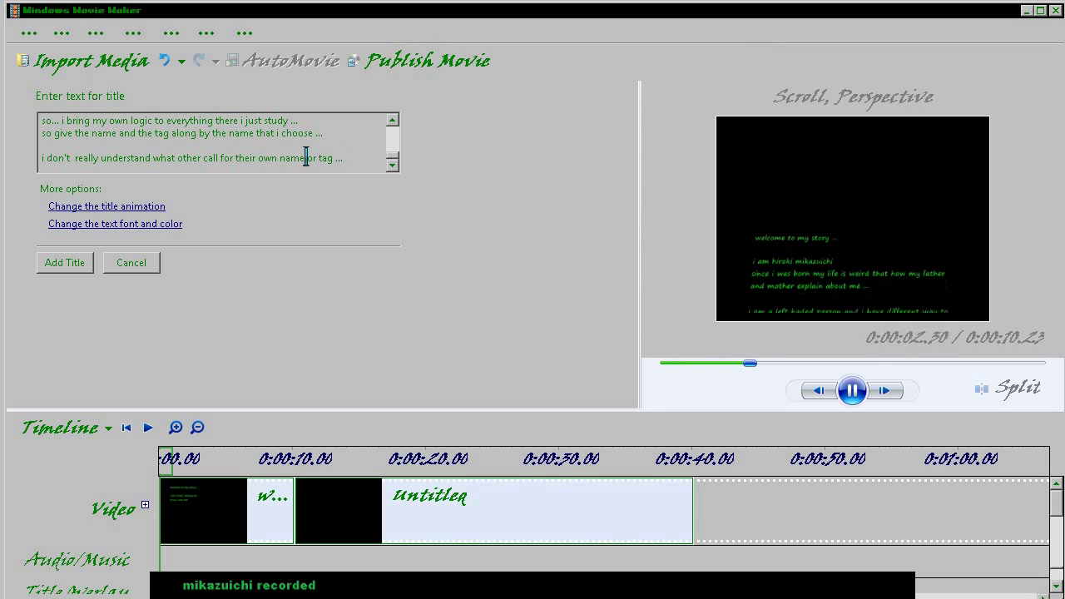
{"action": "key", "text": "Return"}
{"action": "key", "text": "Return"}
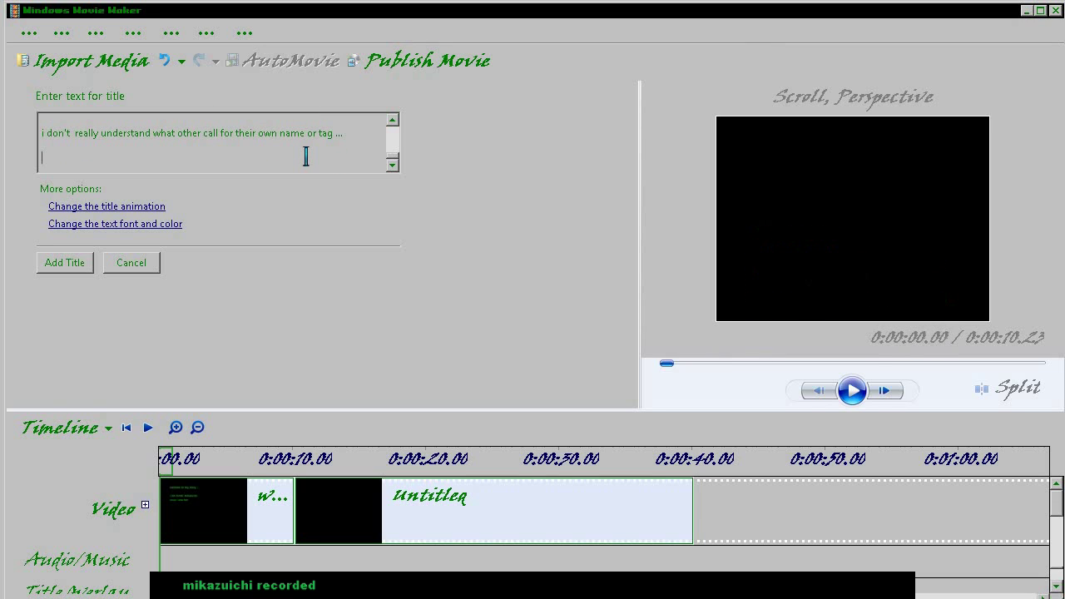
- Begin a new title line with 'my father a'
{"action": "type", "text": "my fat"}
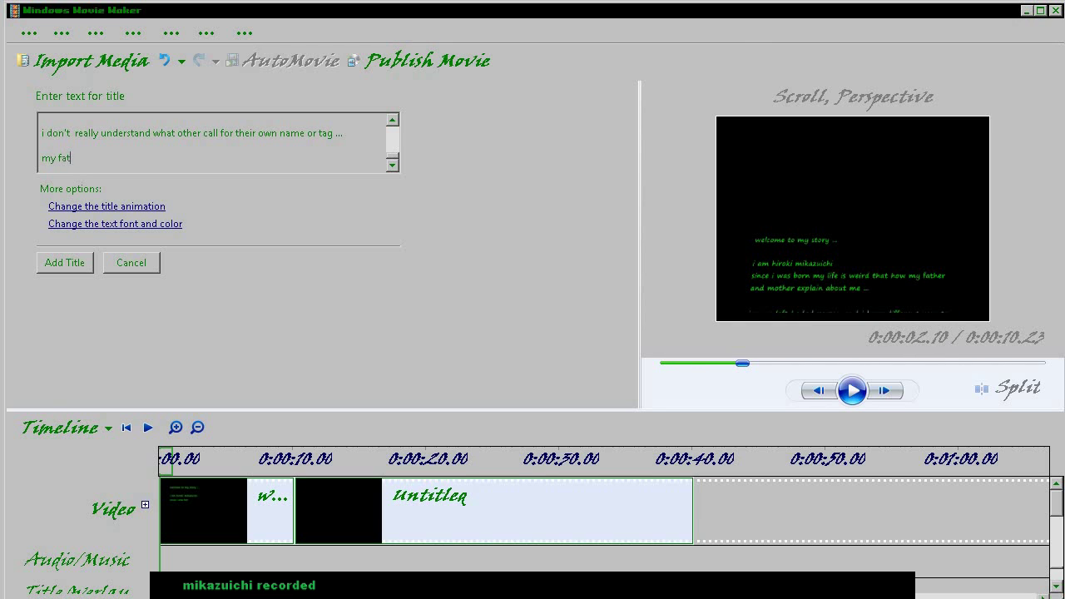
{"action": "type", "text": "her"}
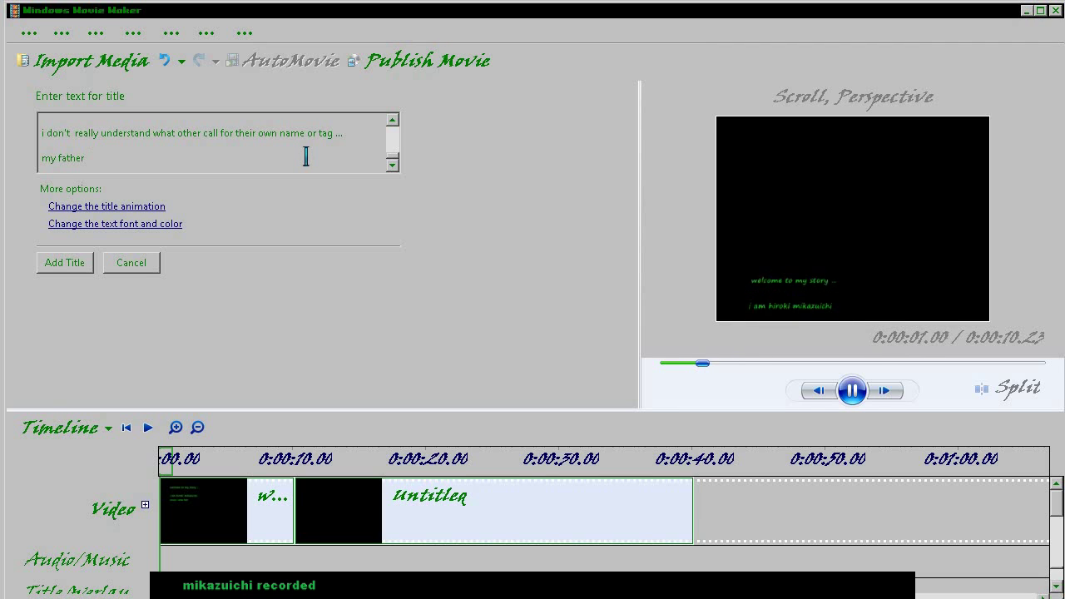
{"action": "type", "text": " a"}
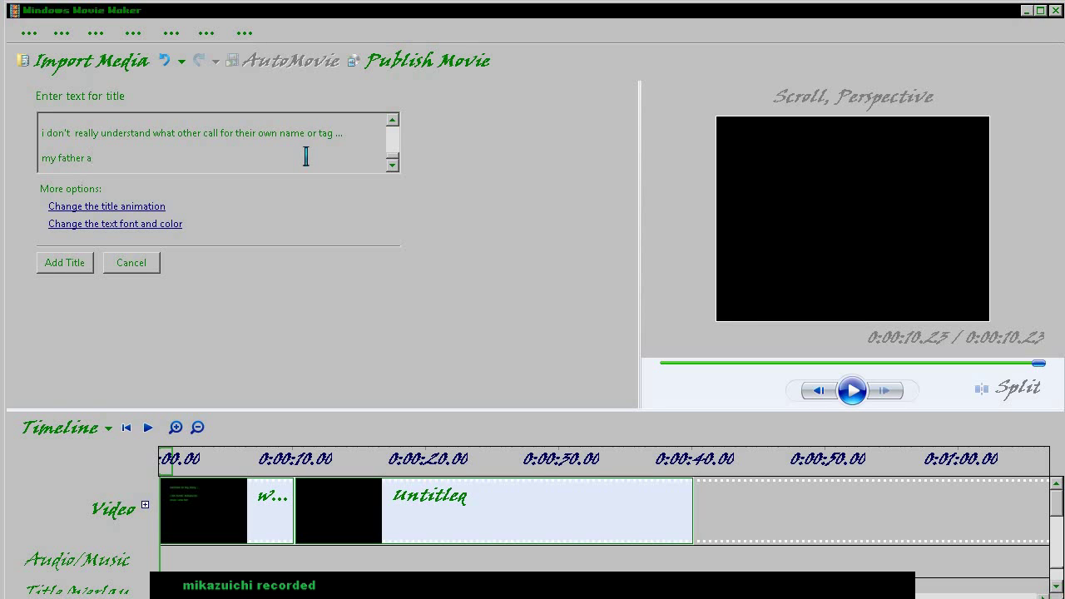
{"action": "key", "text": "BackSpace"}
- Complete the title line 'my father is a veteran of world war 2 era ...'
{"action": "type", "text": "is"}
{"action": "type", "text": " a "}
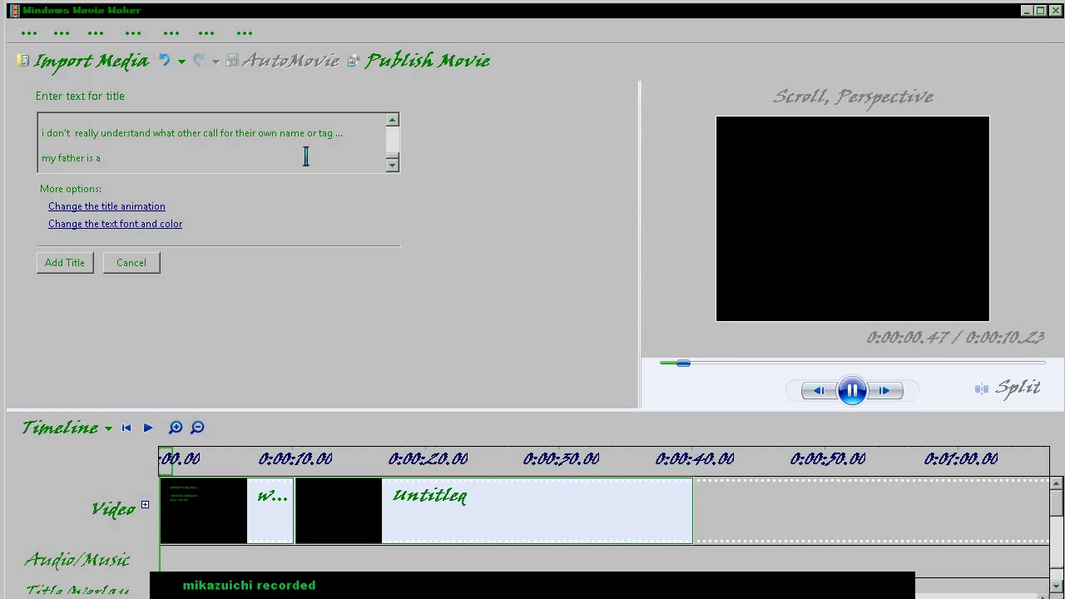
{"action": "type", "text": "veteran o"}
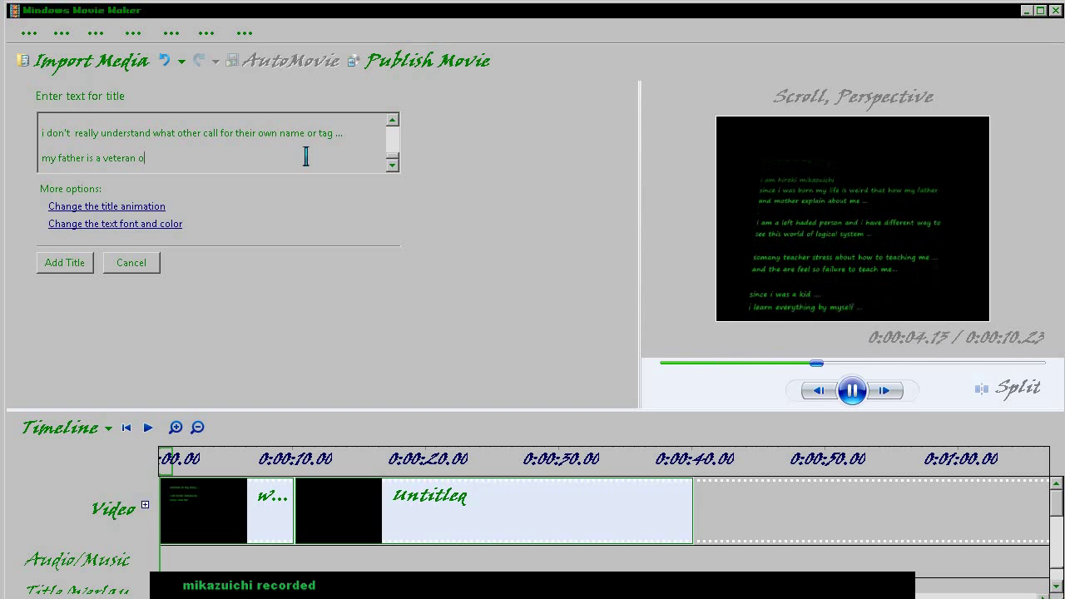
{"action": "type", "text": "f"}
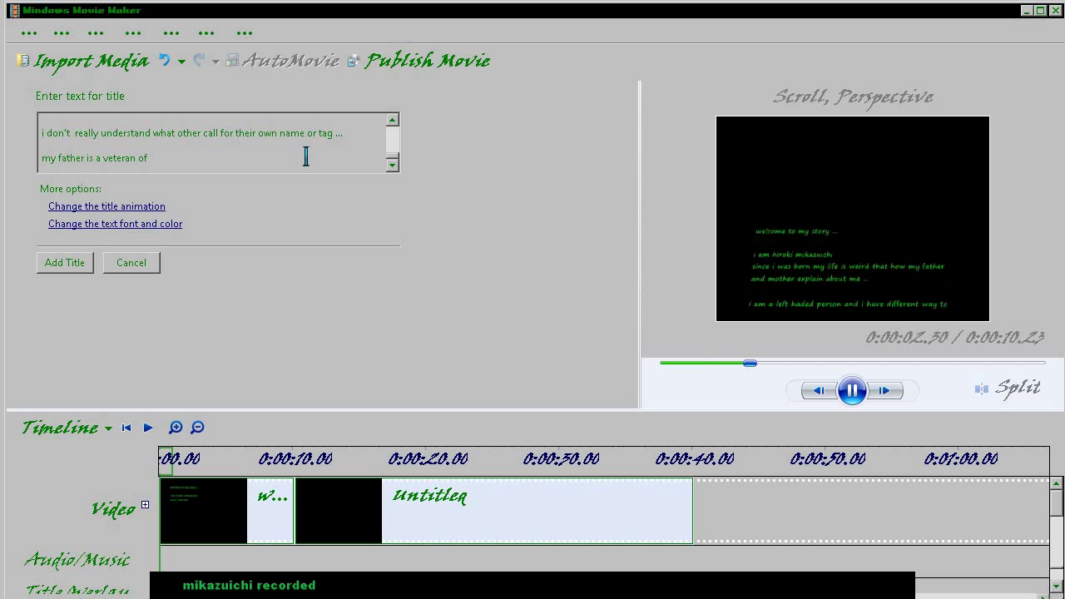
{"action": "type", "text": " wor"}
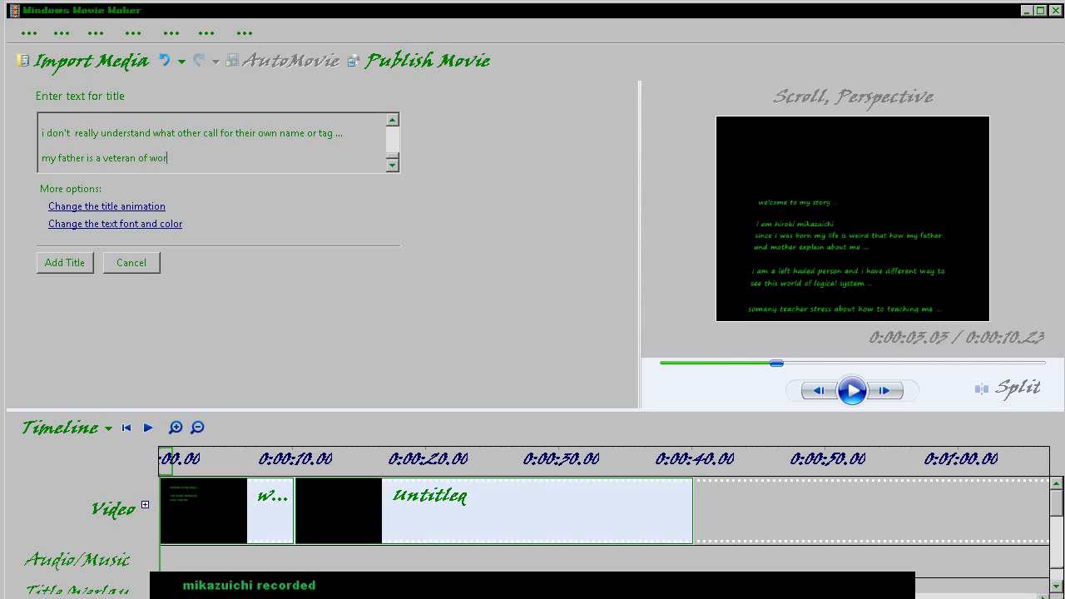
{"action": "type", "text": "d"}
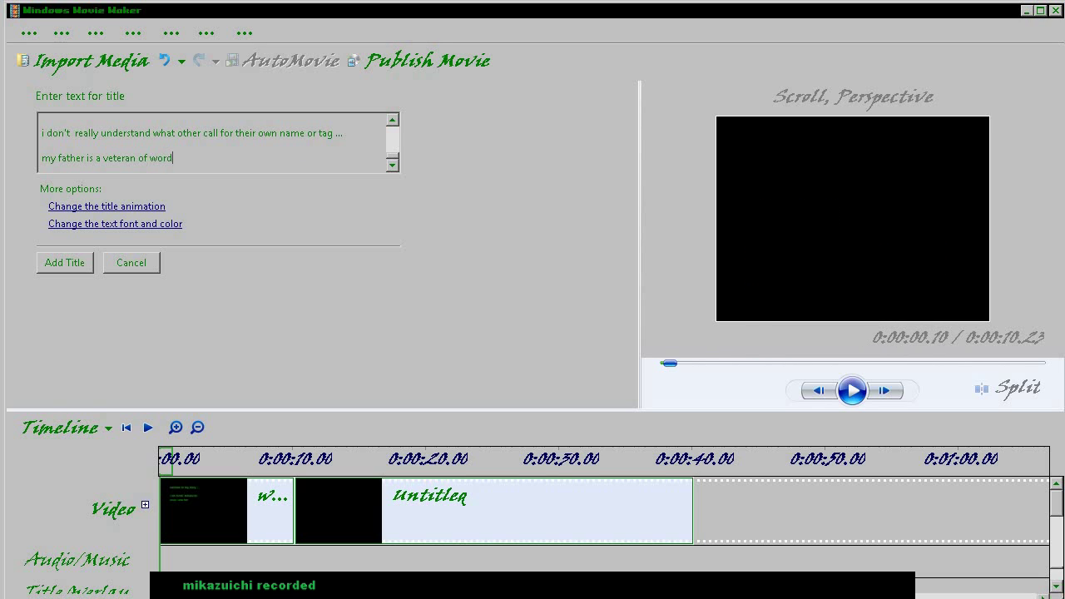
{"action": "key", "text": "BackSpace"}
{"action": "type", "text": "dwar"}
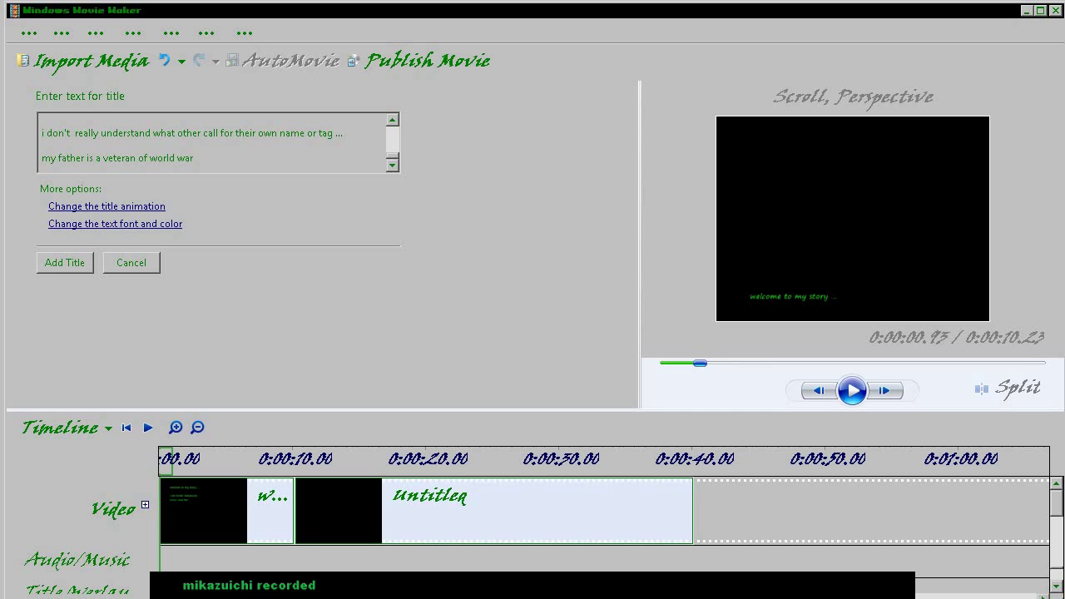
{"action": "type", "text": " 2o"}
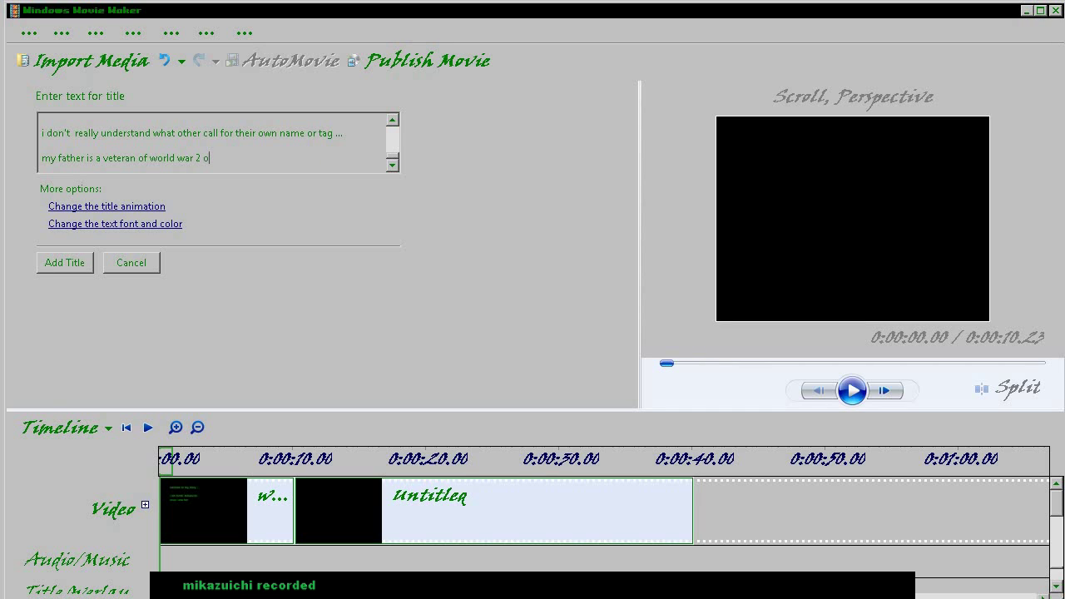
{"action": "type", "text": "e"}
{"action": "type", "text": "a"}
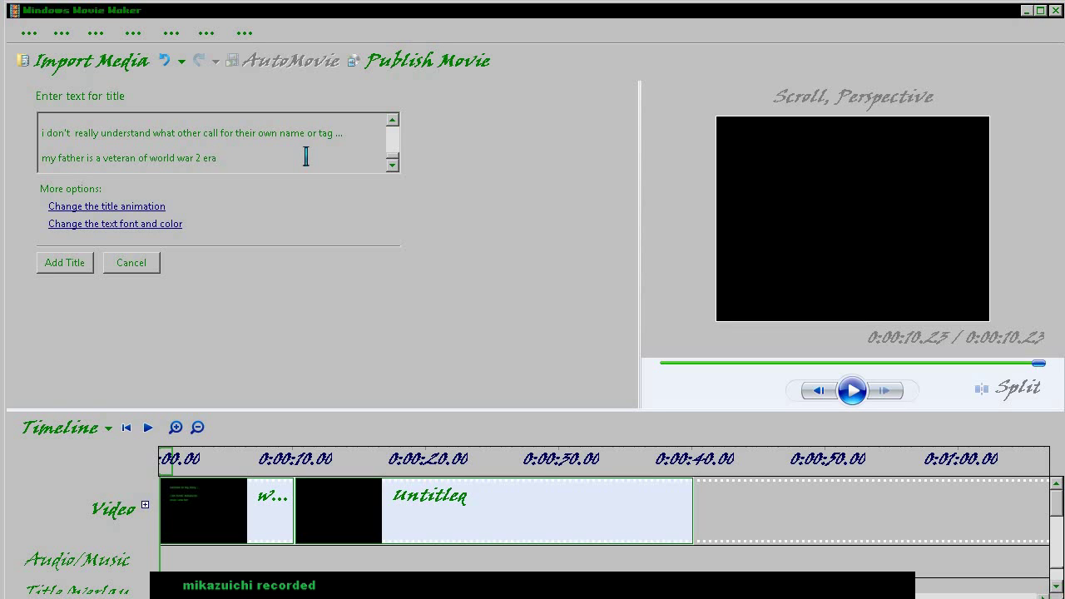
{"action": "type", "text": "i "}
{"action": "type", "text": "have"}
{"action": "key", "text": "BackSpace"}
{"action": "key", "text": "BackSpace"}
{"action": "key", "text": "BackSpace"}
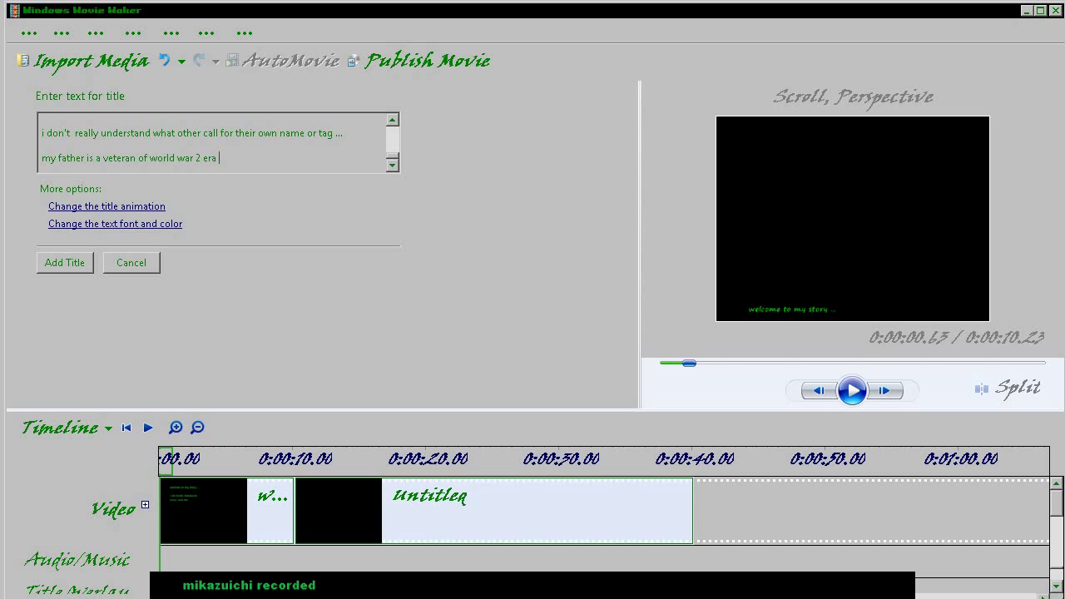
{"action": "type", "text": "..."}
{"action": "key", "text": "Return"}
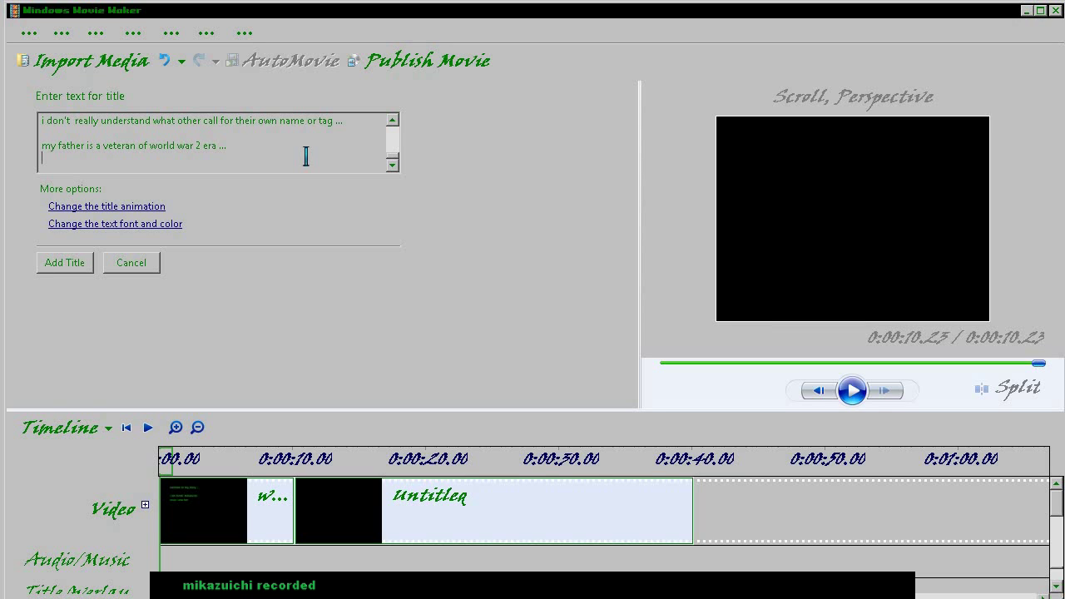
- Add the title line 'he pastrought the age reach 120 years old before he die ...'
{"action": "type", "text": "he pastrought the age"}
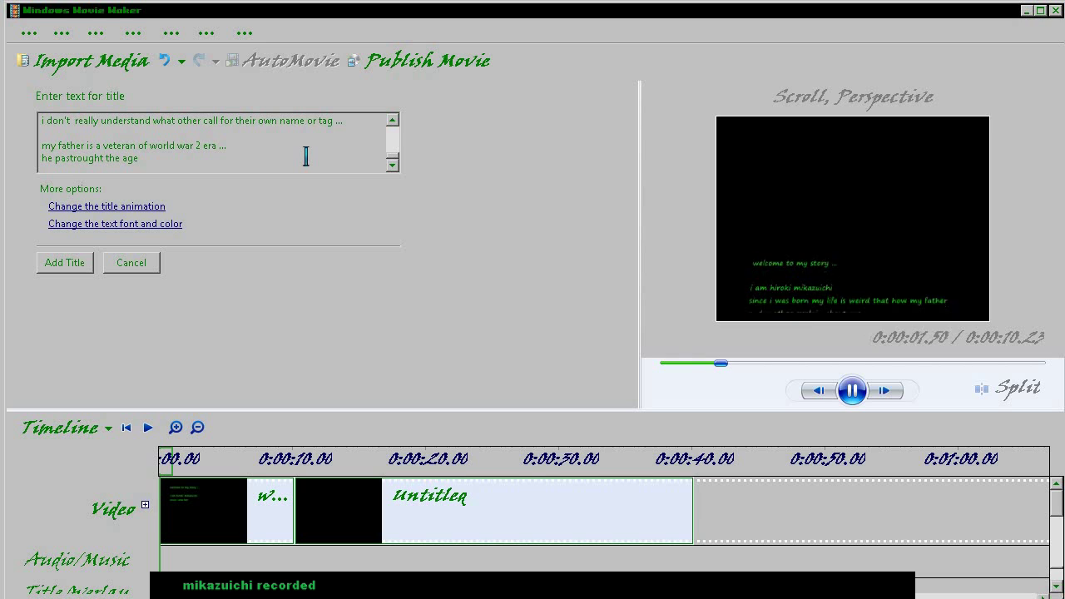
{"action": "type", "text": " reach 120"}
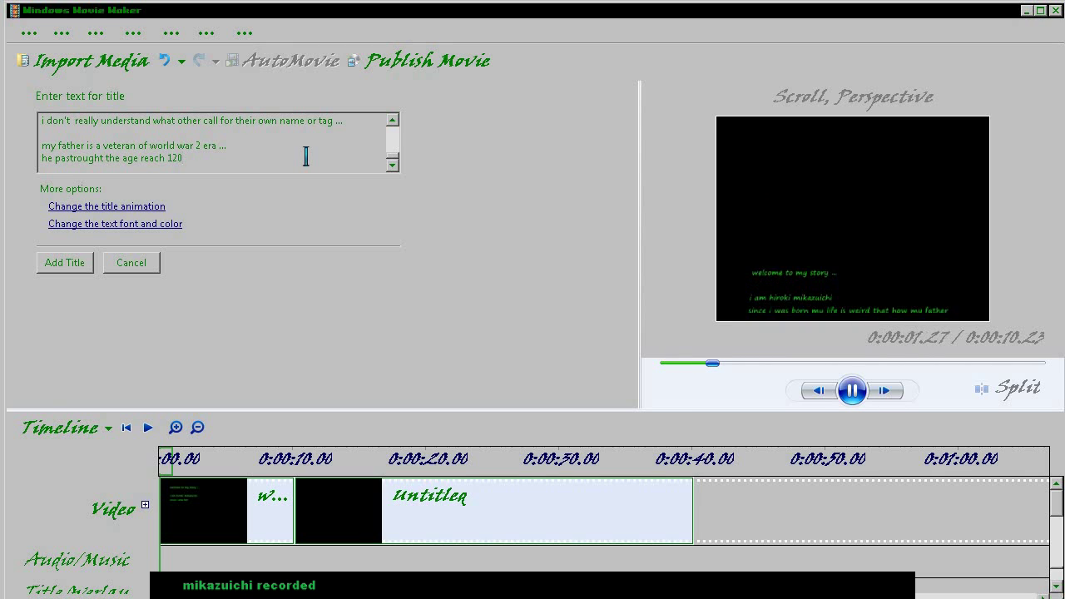
{"action": "type", "text": " year"}
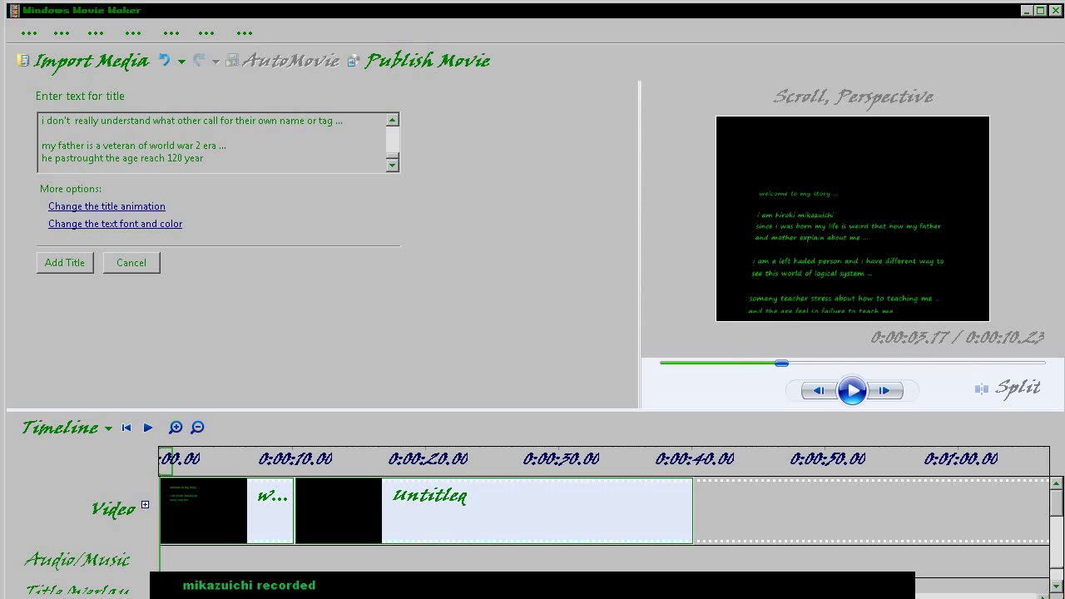
{"action": "type", "text": "s"}
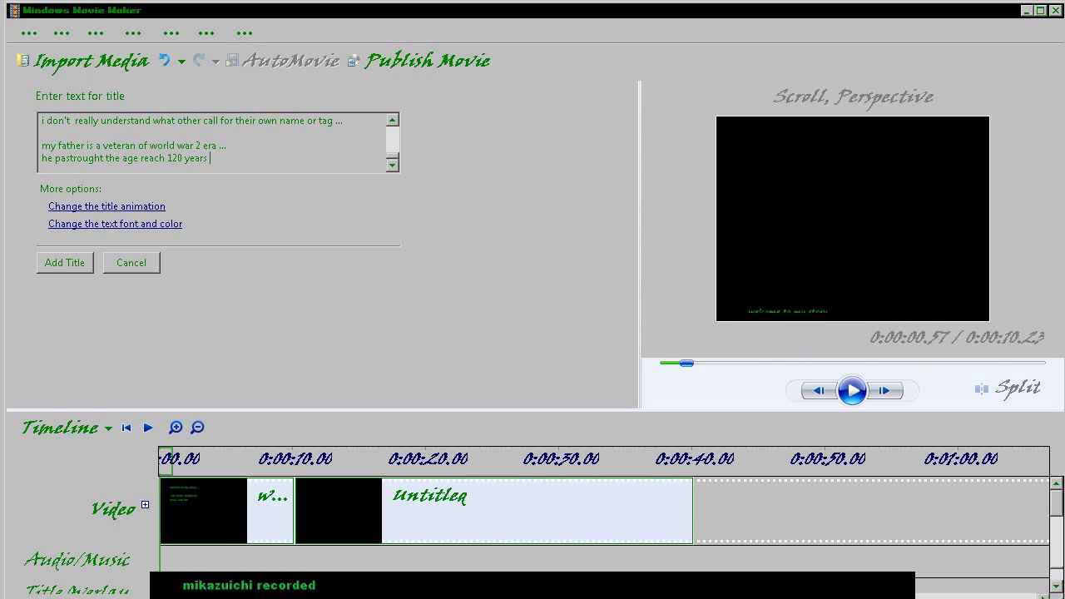
{"action": "type", "text": " old"}
{"action": "type", "text": " before he  "}
{"action": "type", "text": "die ..."}
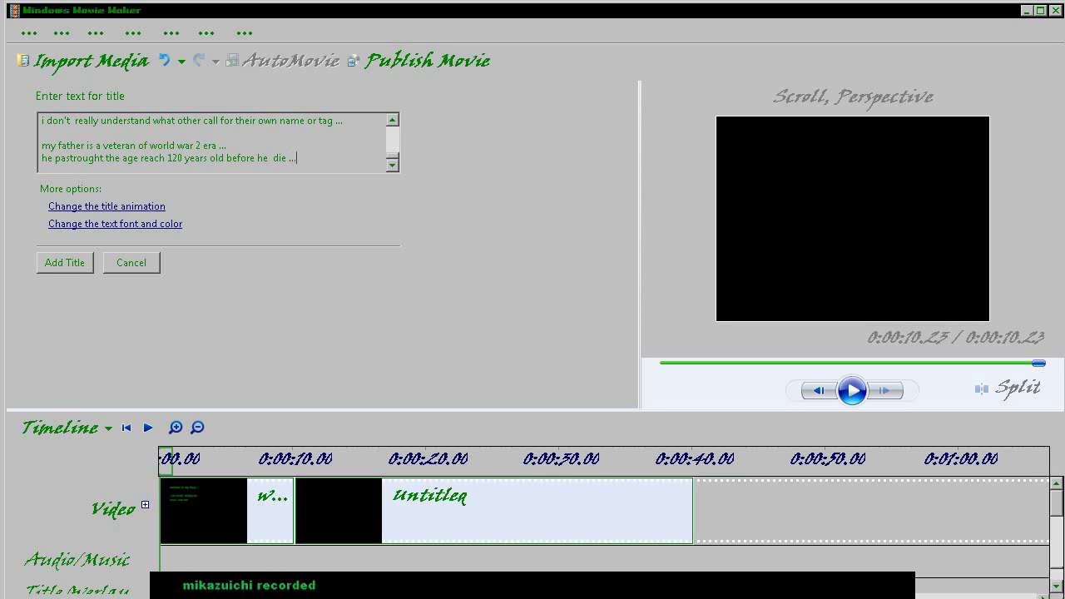
{"action": "key", "text": "Return"}
- Add the title line 'he teach a lot of things before he die ...'
{"action": "type", "text": "he teach "}
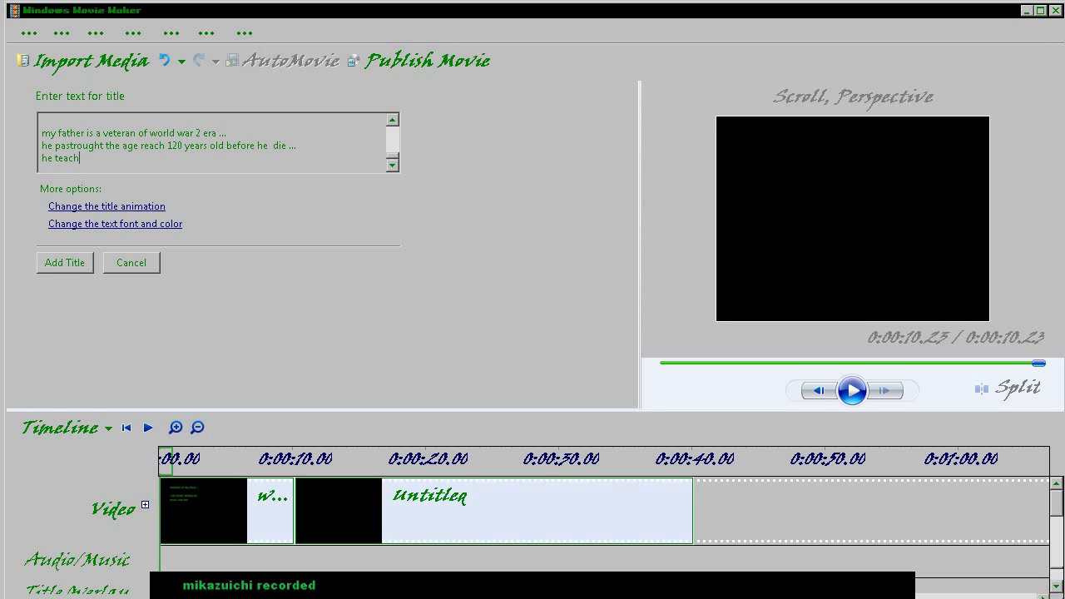
{"action": "type", "text": "alot"}
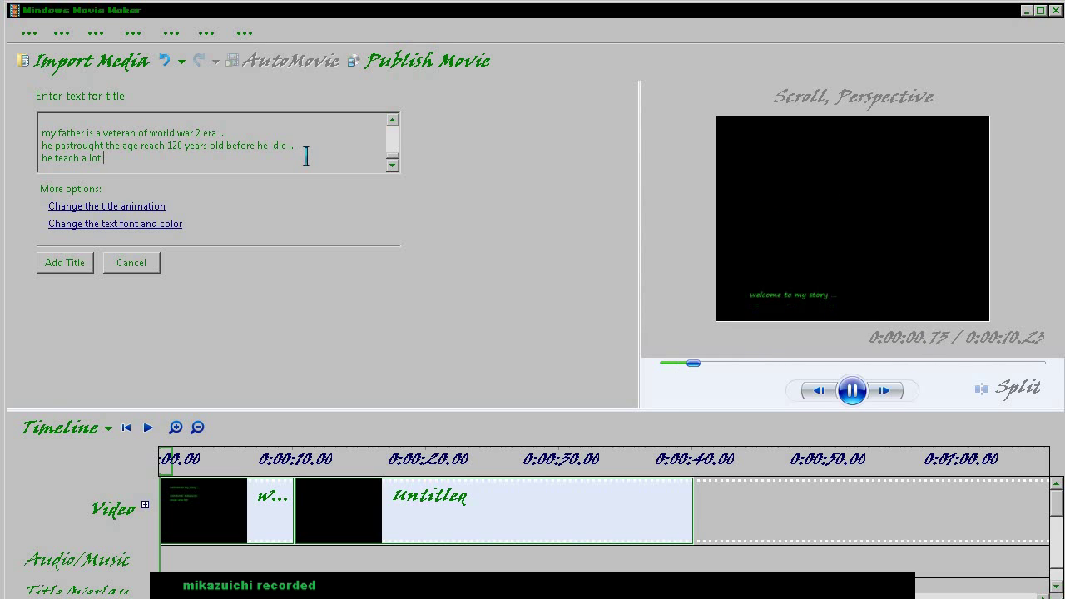
{"action": "scroll", "coordinate": [306, 156], "scroll_direction": "up", "scroll_amount": 1}
{"action": "scroll", "coordinate": [306, 156], "scroll_direction": "up", "scroll_amount": 1}
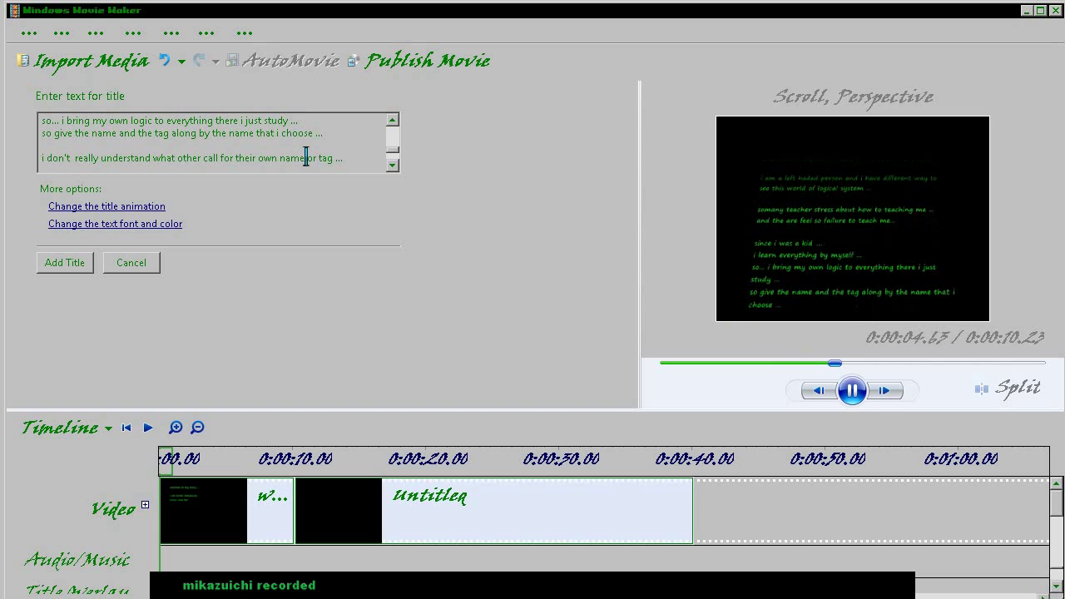
{"action": "scroll", "coordinate": [305, 157], "scroll_direction": "down", "scroll_amount": 2}
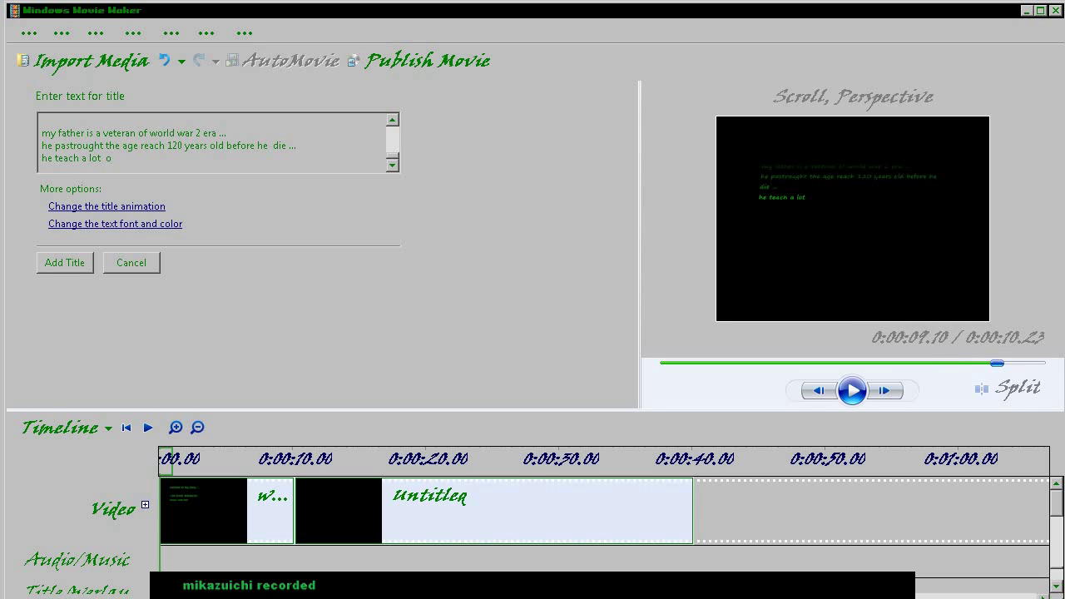
{"action": "type", "text": "f thing"}
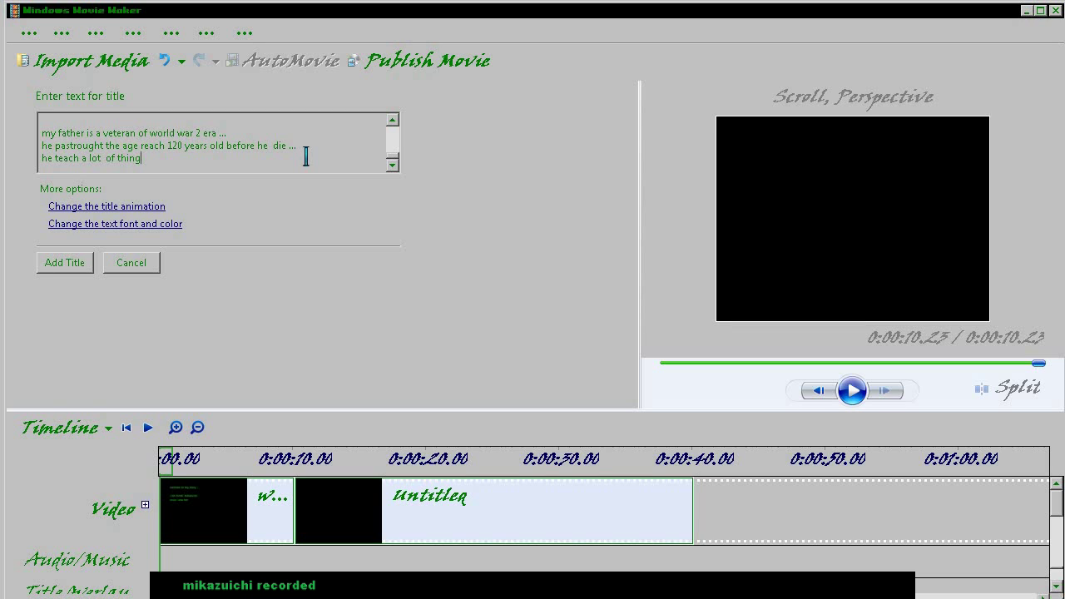
{"action": "type", "text": "s"}
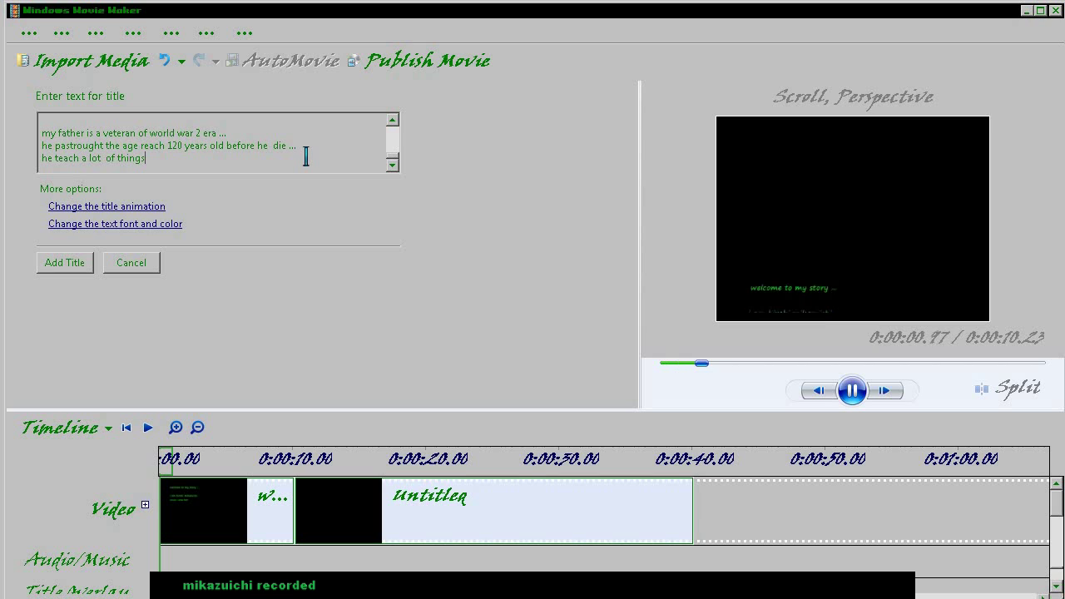
{"action": "type", "text": " bef"}
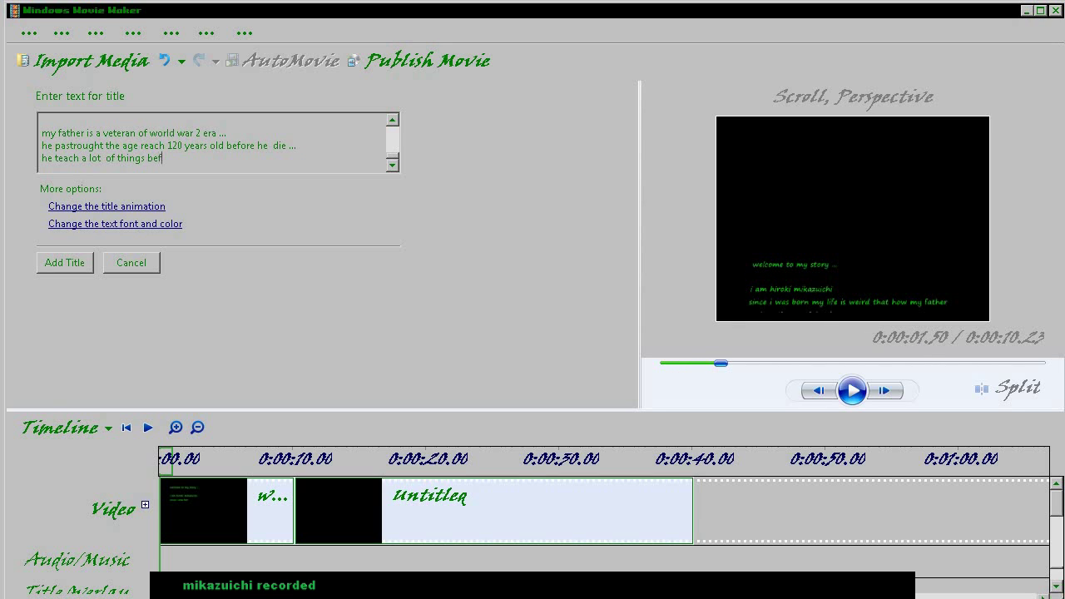
{"action": "type", "text": "ore he die"}
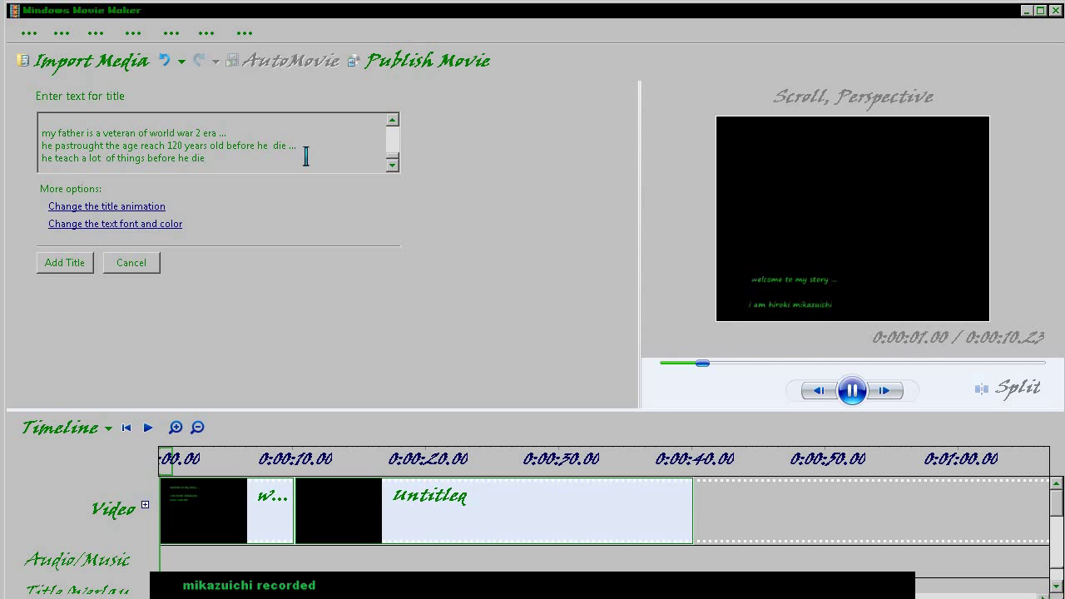
{"action": "type", "text": " ..."}
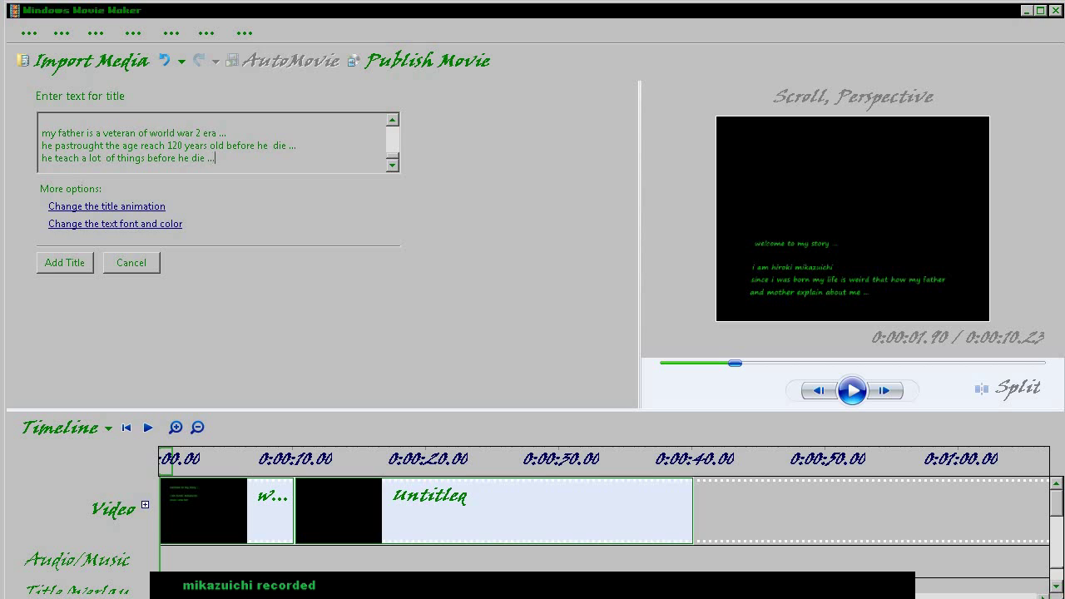
{"action": "key", "text": "Return"}
- Add the lines 'but actually ....' and 'i cannot learn from his story'
{"action": "type", "text": "but actually"}
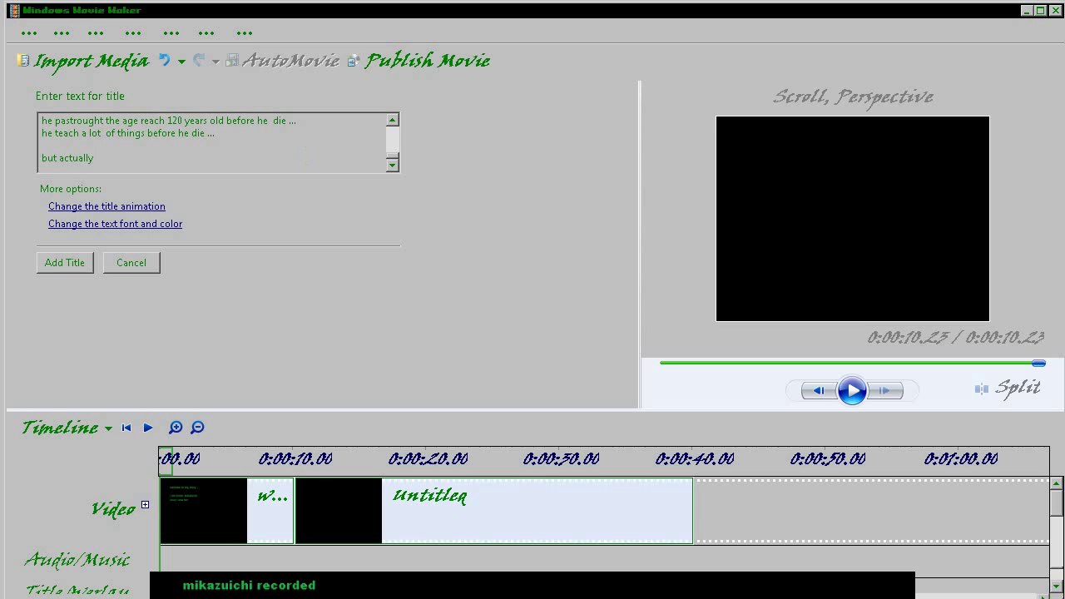
{"action": "type", "text": " ...."}
{"action": "key", "text": "Return"}
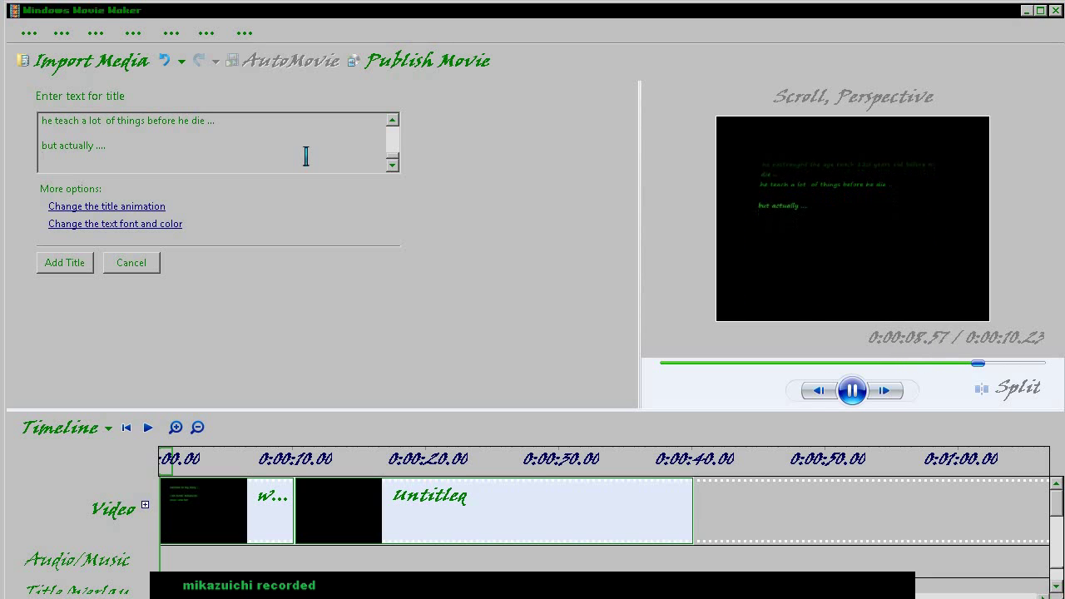
{"action": "type", "text": "i cannot learn from his story"}
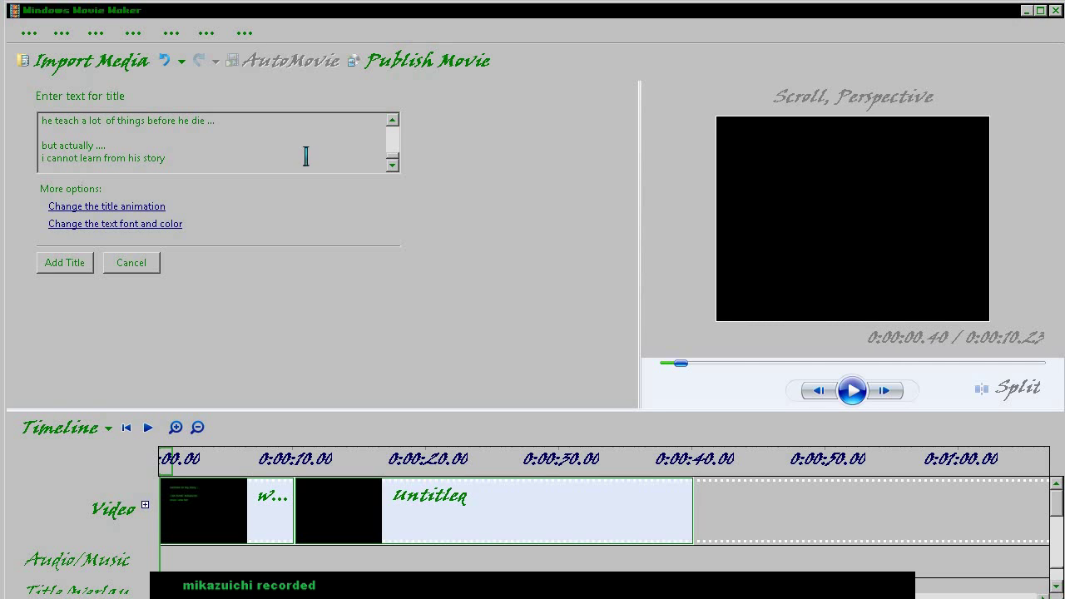
{"action": "type", "text": " a"}
- Fix the stray letter after 'story' and type 'or talk i just try multiple time to only translate his language to my own logic languae'
{"action": "key", "text": "BackSpace"}
{"action": "type", "text": "or talk"}
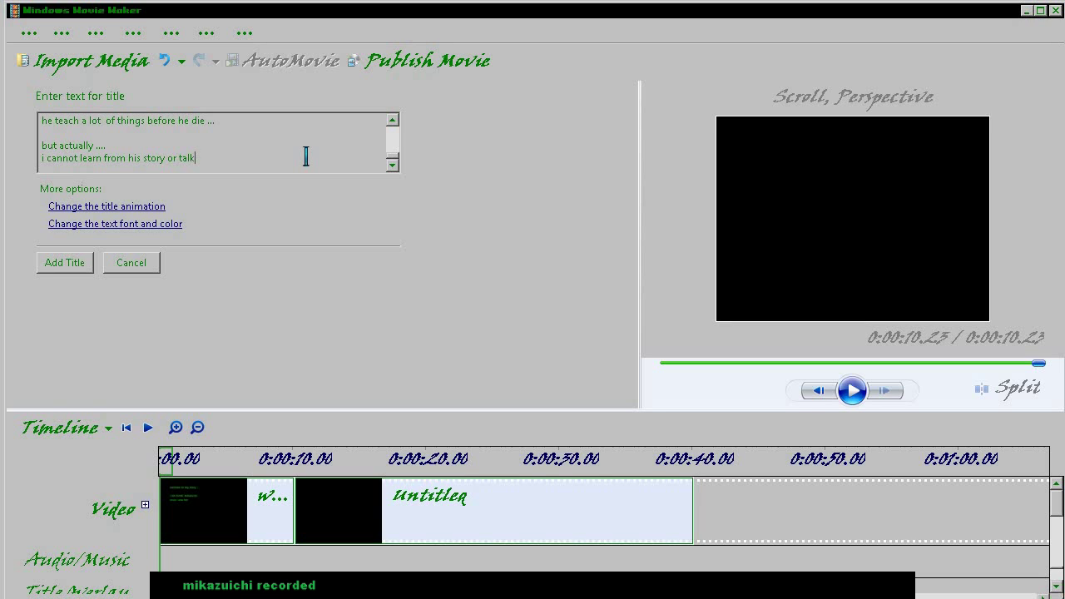
{"action": "type", "text": "i"}
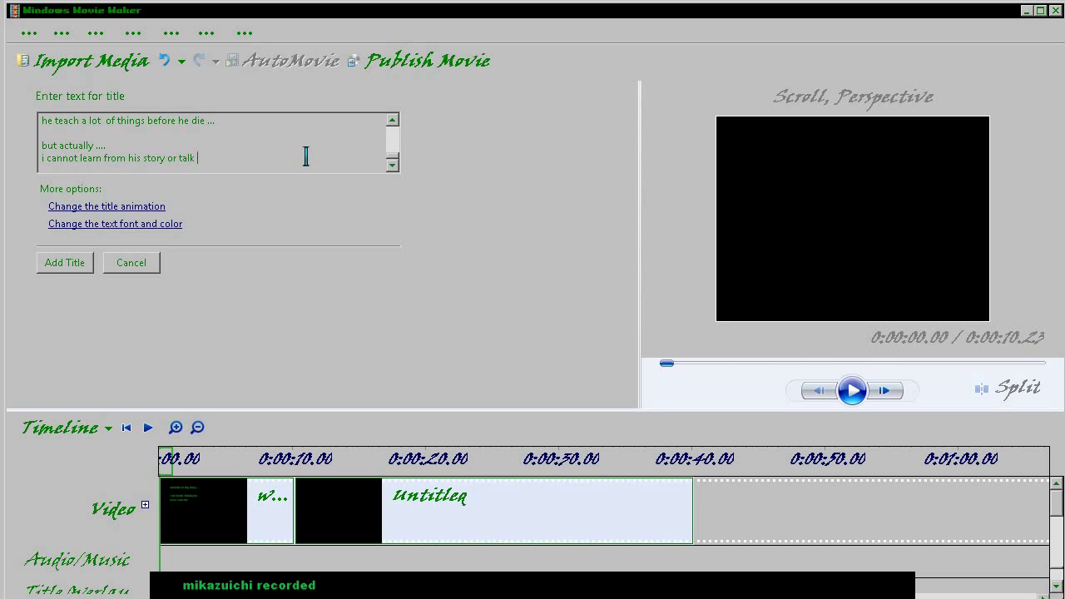
{"action": "type", "text": " just"}
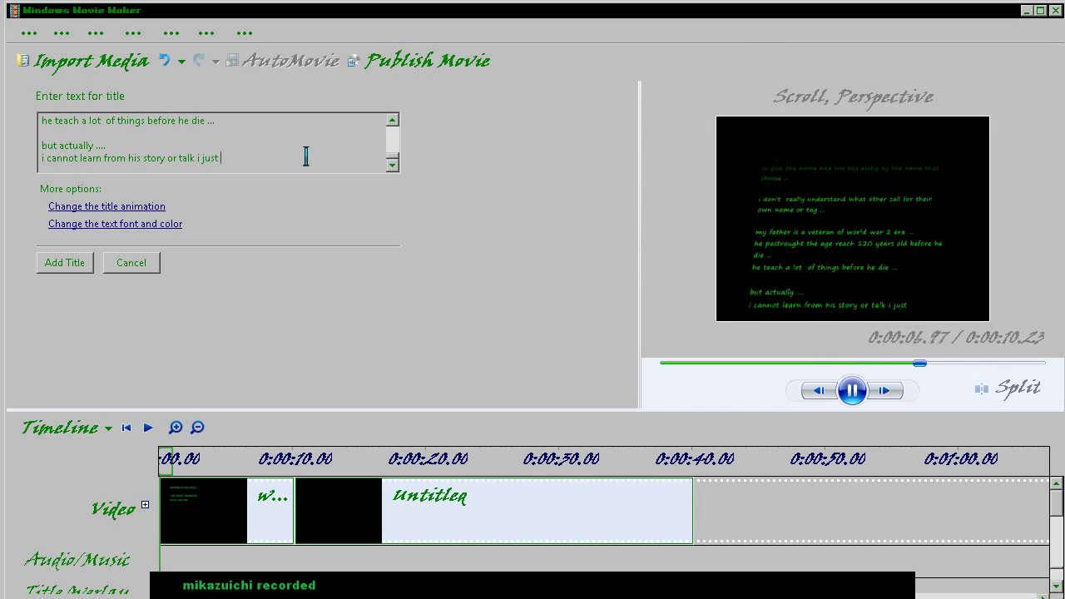
{"action": "type", "text": "tra"}
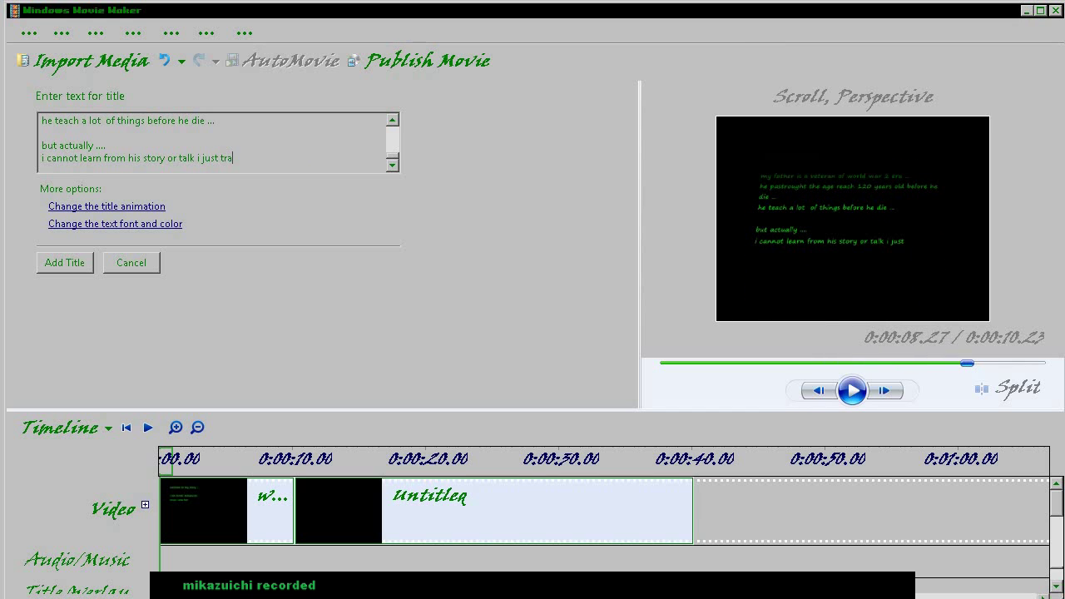
{"action": "key", "text": "BackSpace"}
{"action": "type", "text": "y "}
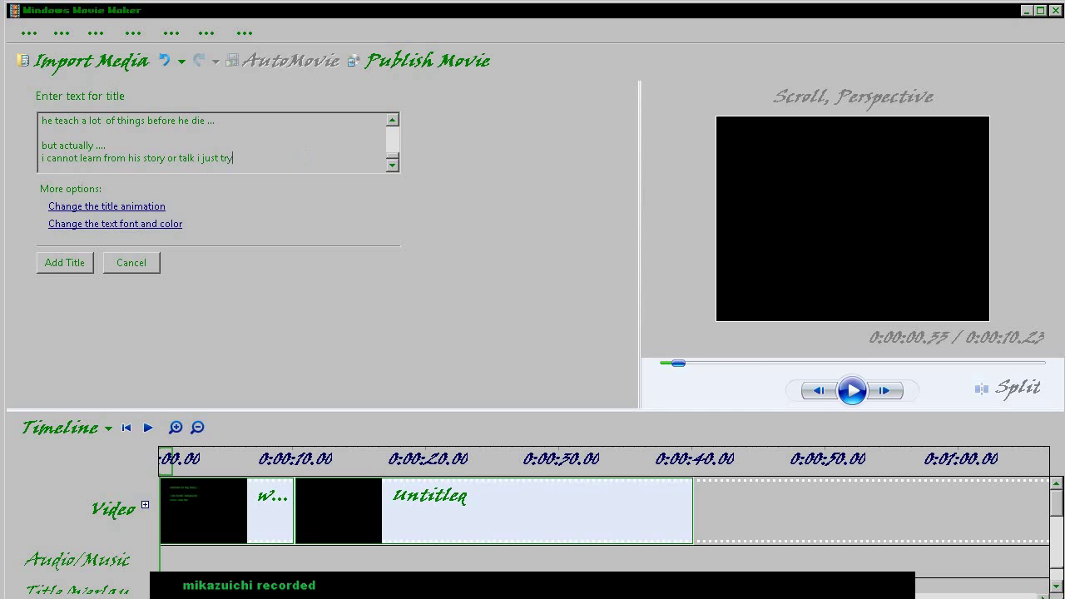
{"action": "type", "text": "mult"}
{"action": "type", "text": "iple time"}
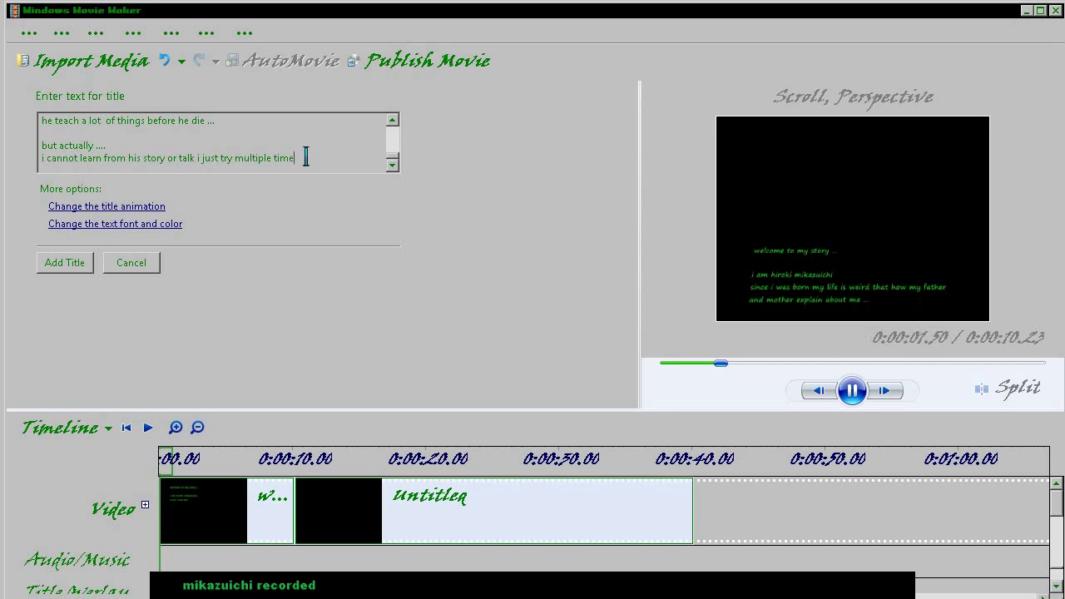
{"action": "type", "text": " to o"}
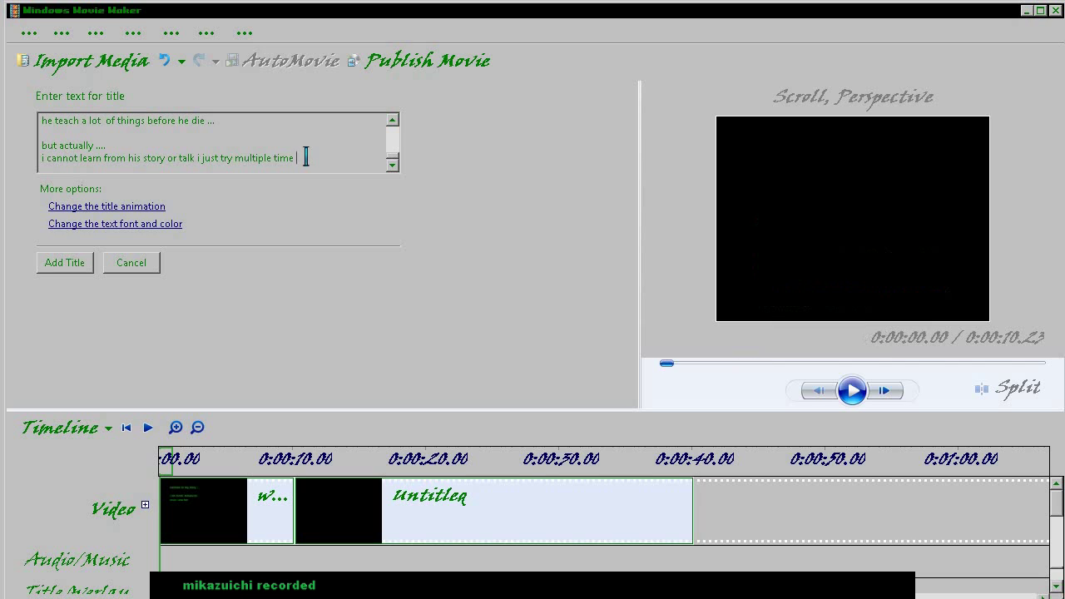
{"action": "type", "text": "nly "}
{"action": "type", "text": "translate "}
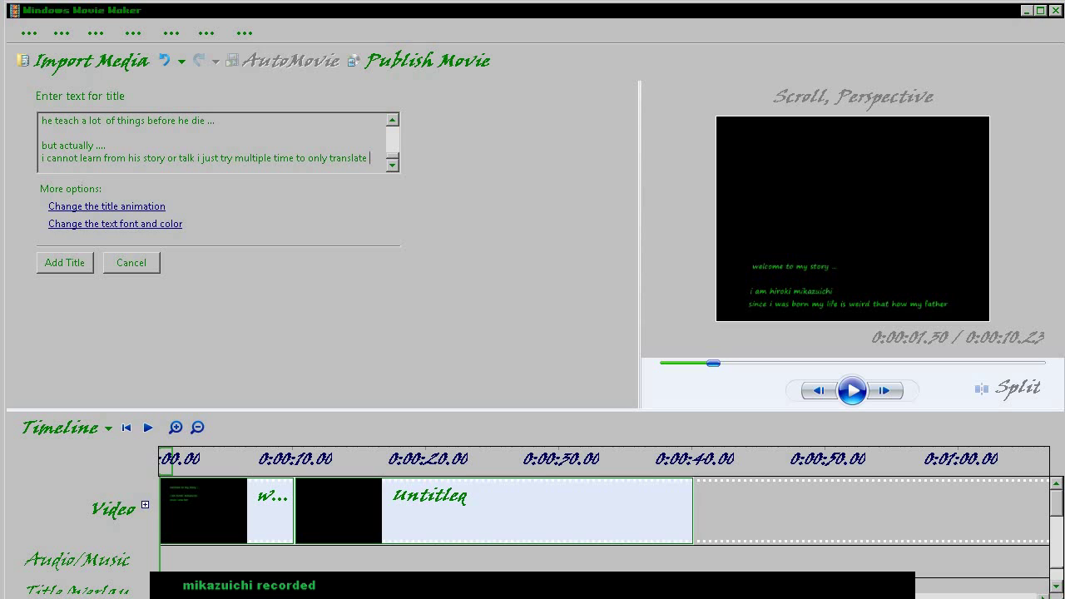
{"action": "type", "text": "his"}
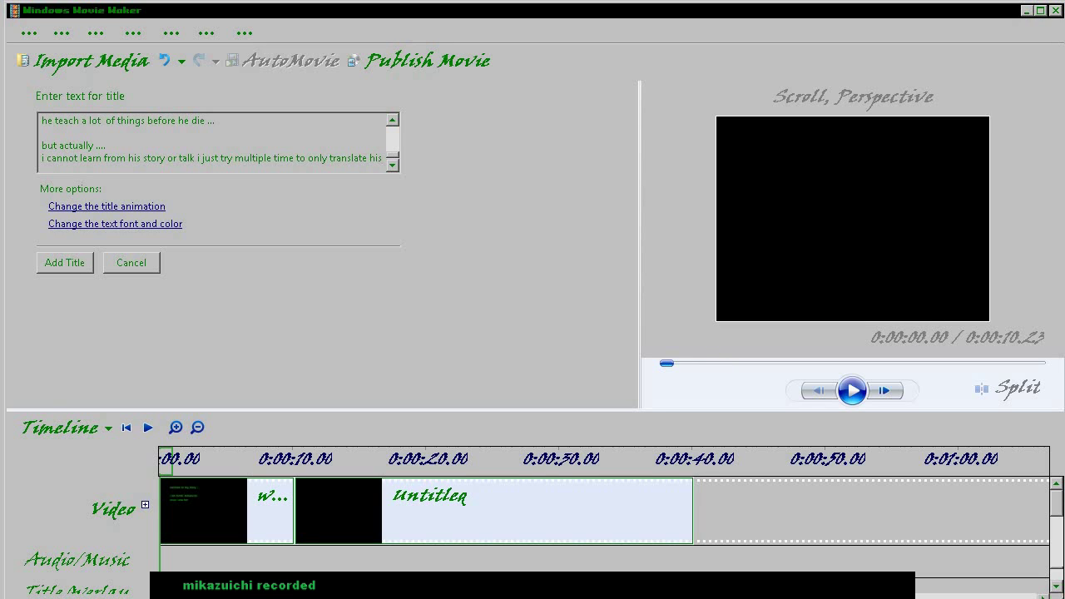
{"action": "type", "text": " language to my o"}
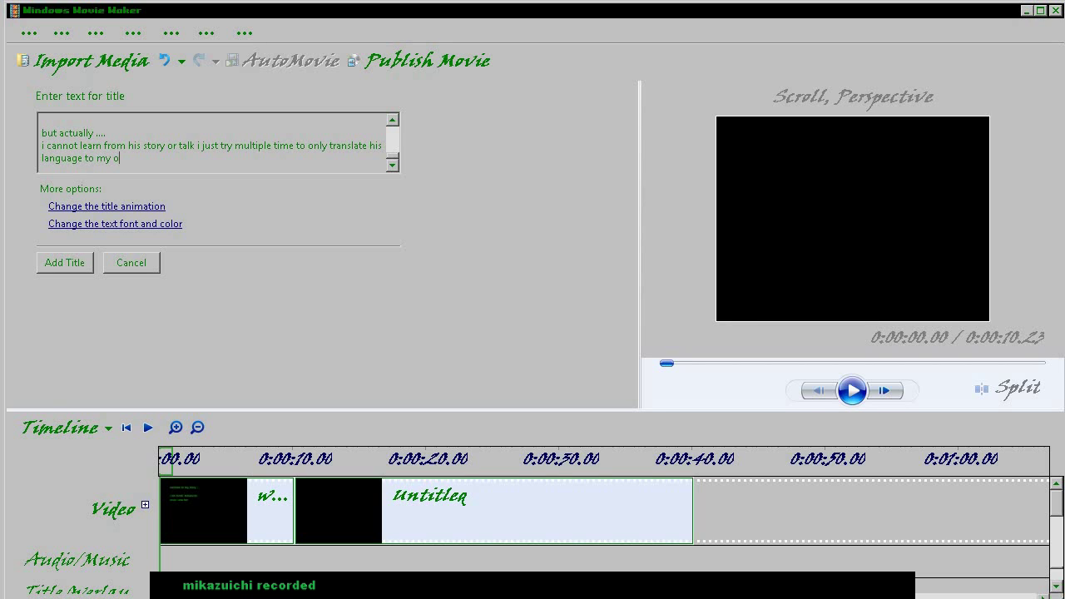
{"action": "type", "text": "wn logic languae"}
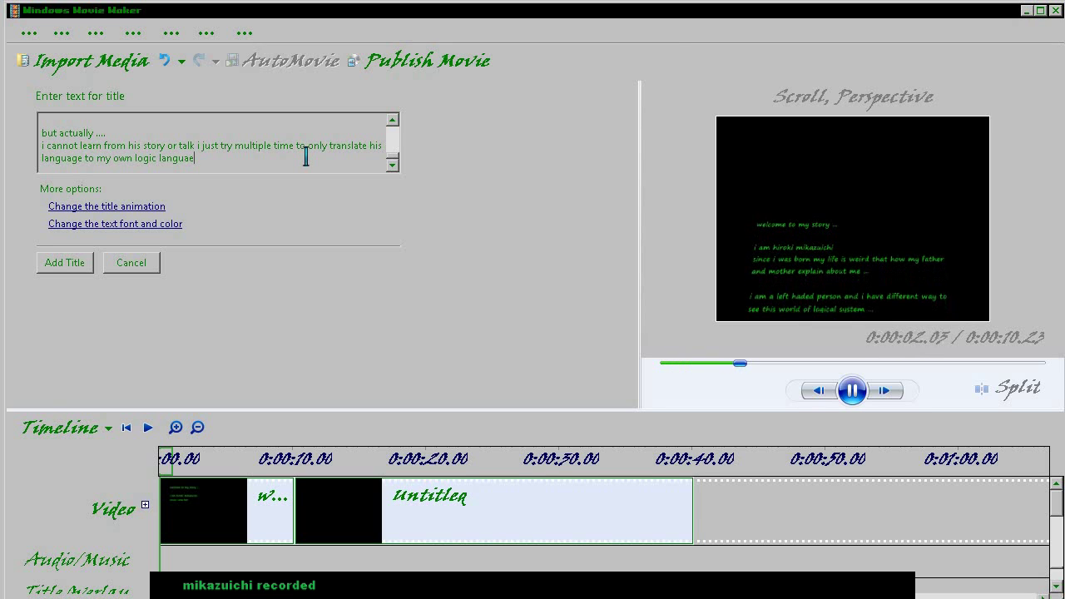
- Correct 'languae' to 'language ...' and start a new line in the title text
{"action": "key", "text": "BackSpace"}
{"action": "key", "text": "BackSpace"}
{"action": "type", "text": "a"}
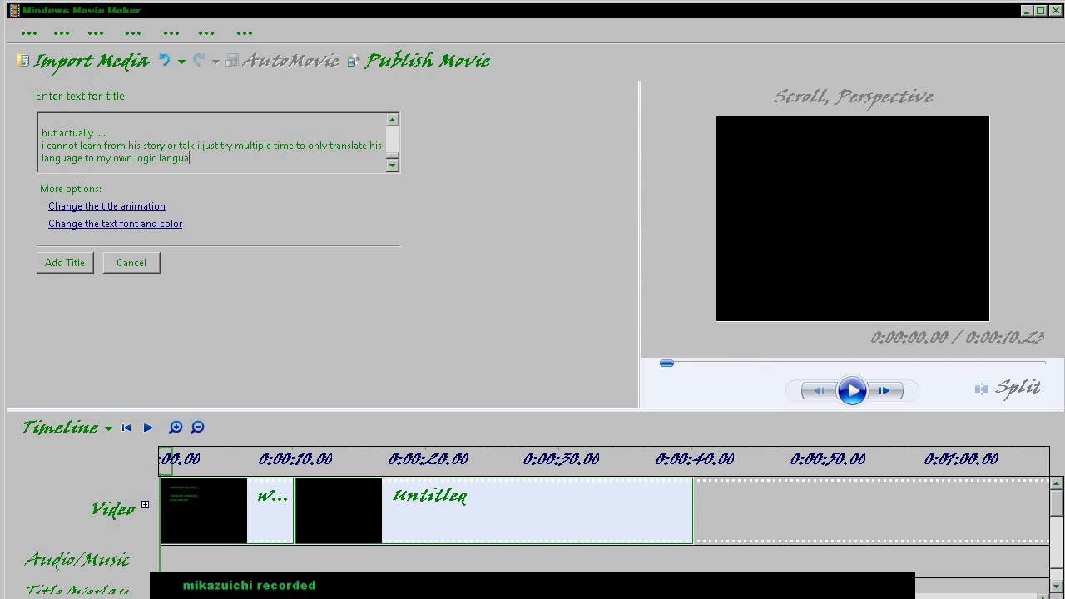
{"action": "type", "text": "ge ..."}
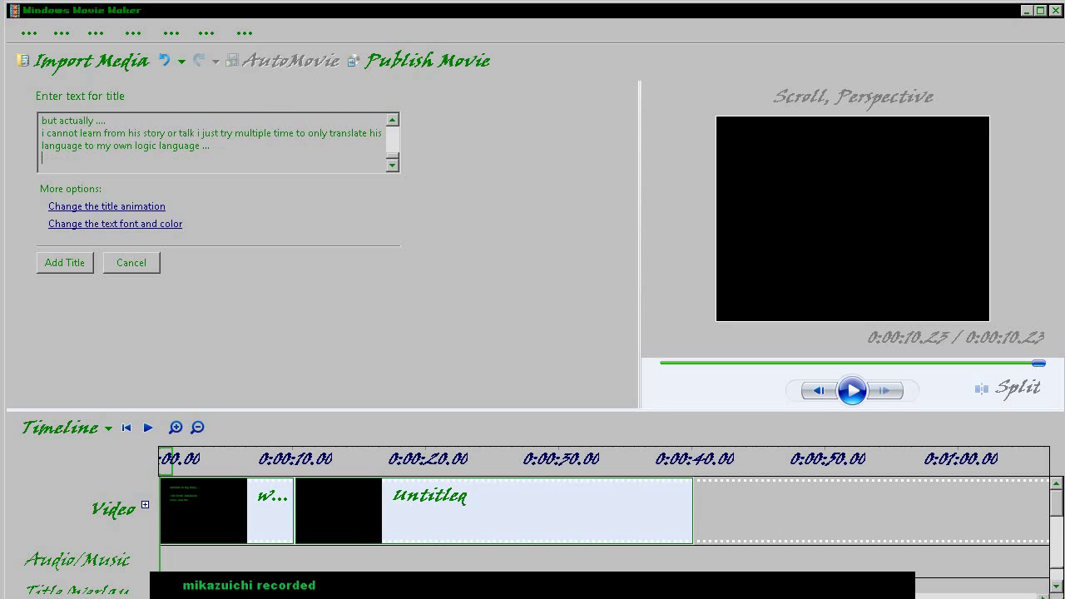
{"action": "key", "text": "Return"}
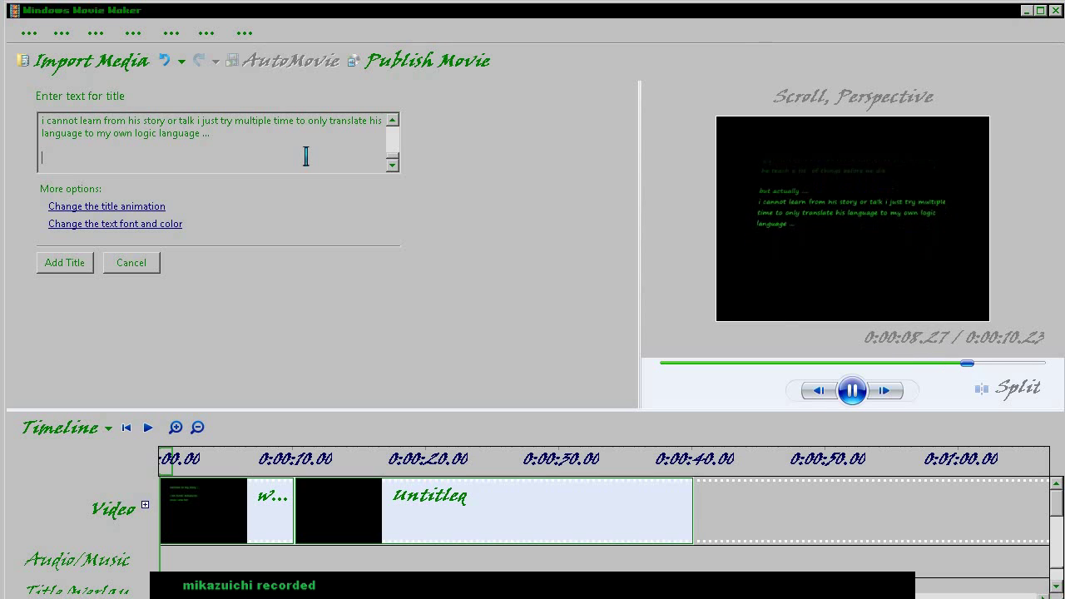
- Type 'as left handed person i never success learn on nor mal school' and begin 'grad'
{"action": "type", "text": "as left handed pers"}
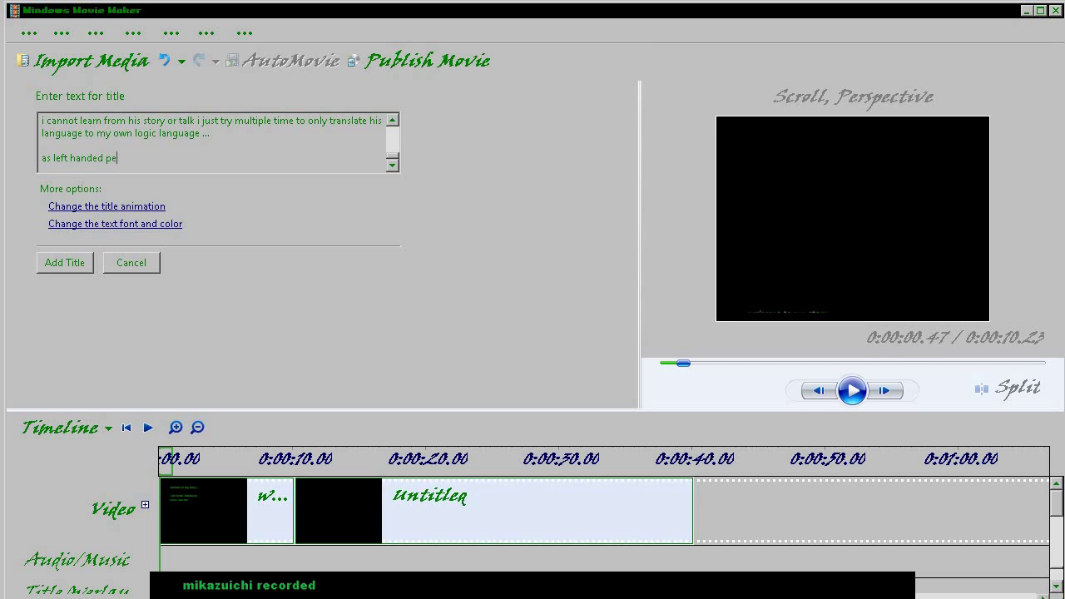
{"action": "type", "text": "on"}
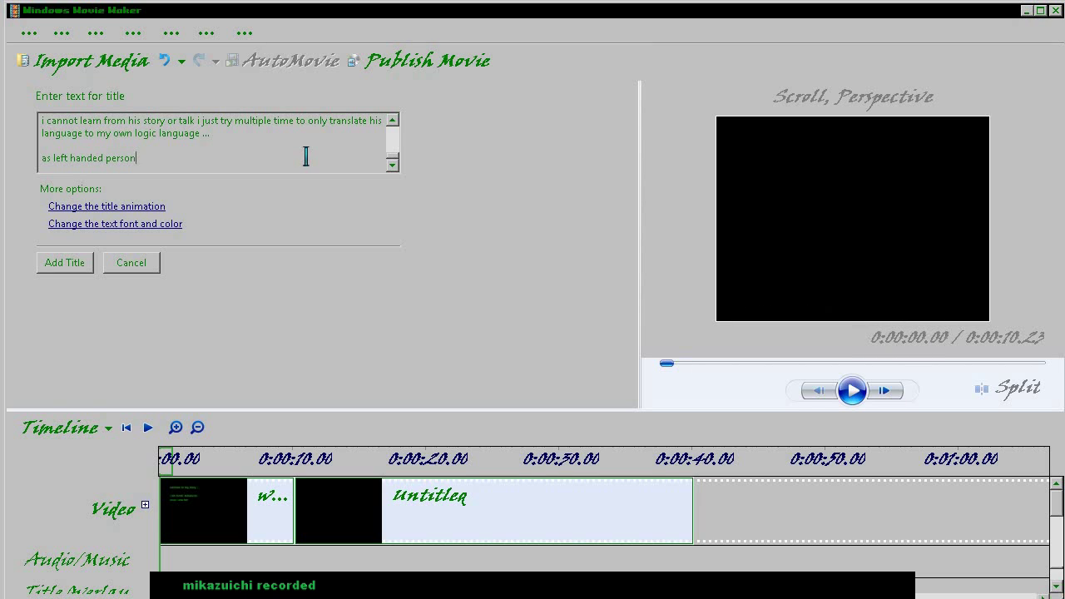
{"action": "key", "text": "BackSpace"}
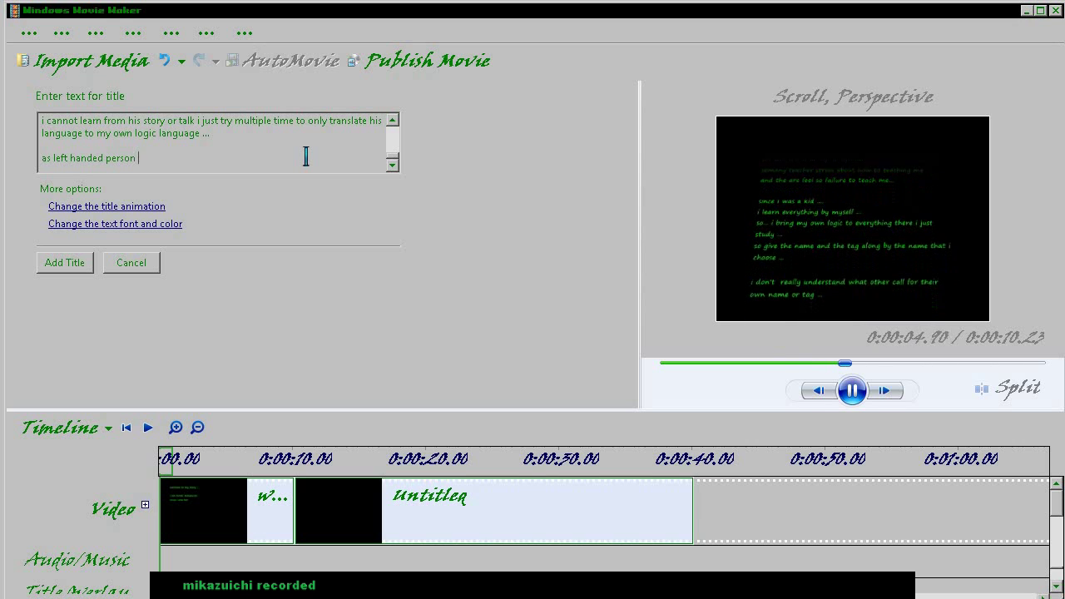
{"action": "type", "text": "i"}
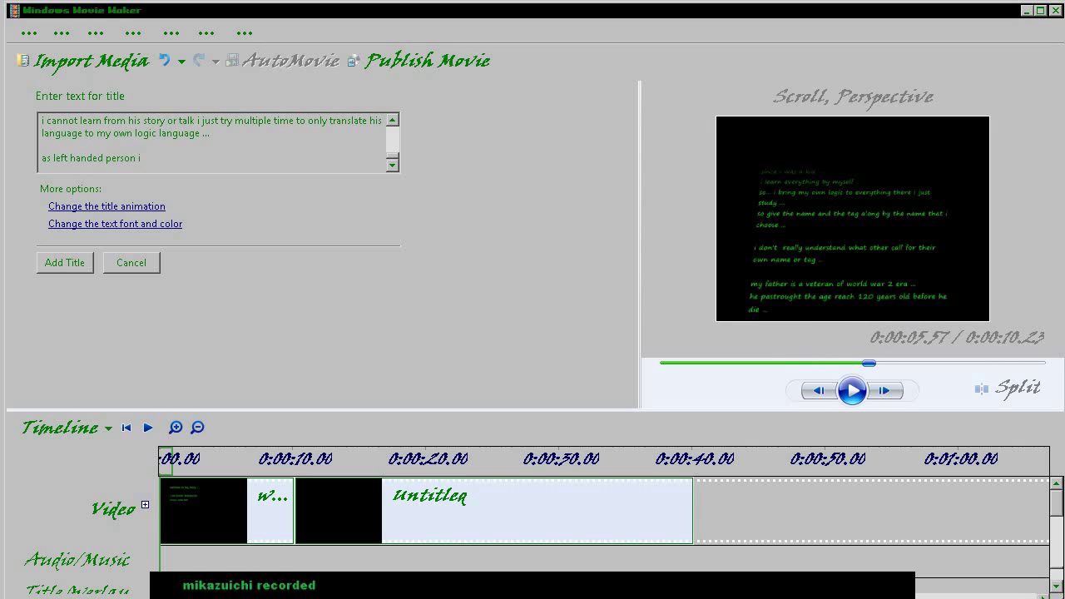
{"action": "type", "text": " never success "}
{"action": "type", "text": "le"}
{"action": "type", "text": "a"}
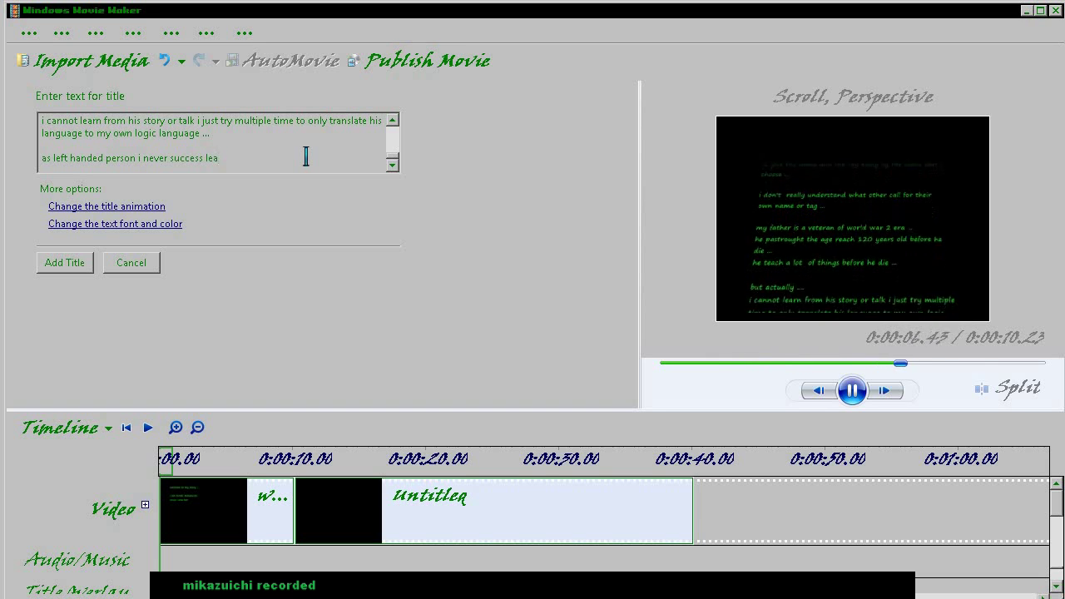
{"action": "type", "text": "rn o"}
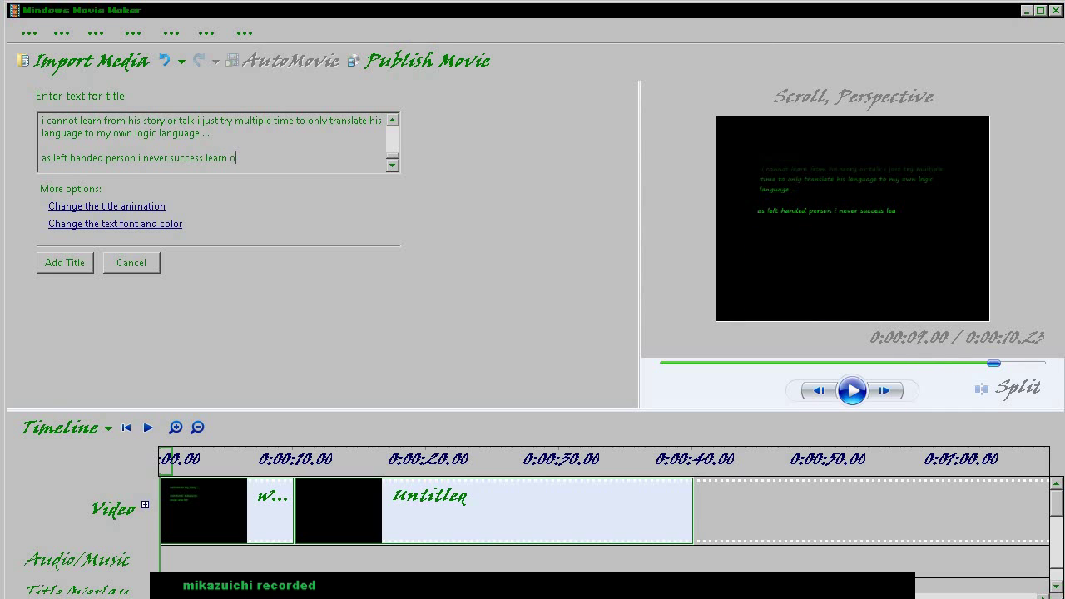
{"action": "type", "text": "n nor"}
{"action": "type", "text": " mal "}
{"action": "type", "text": "schol"}
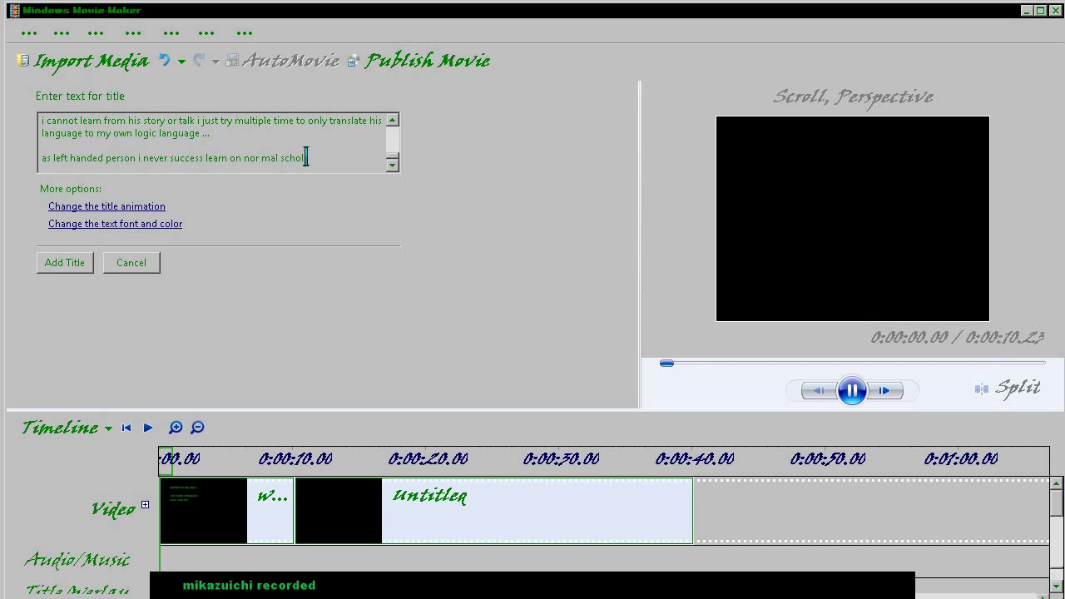
{"action": "type", "text": "ol"}
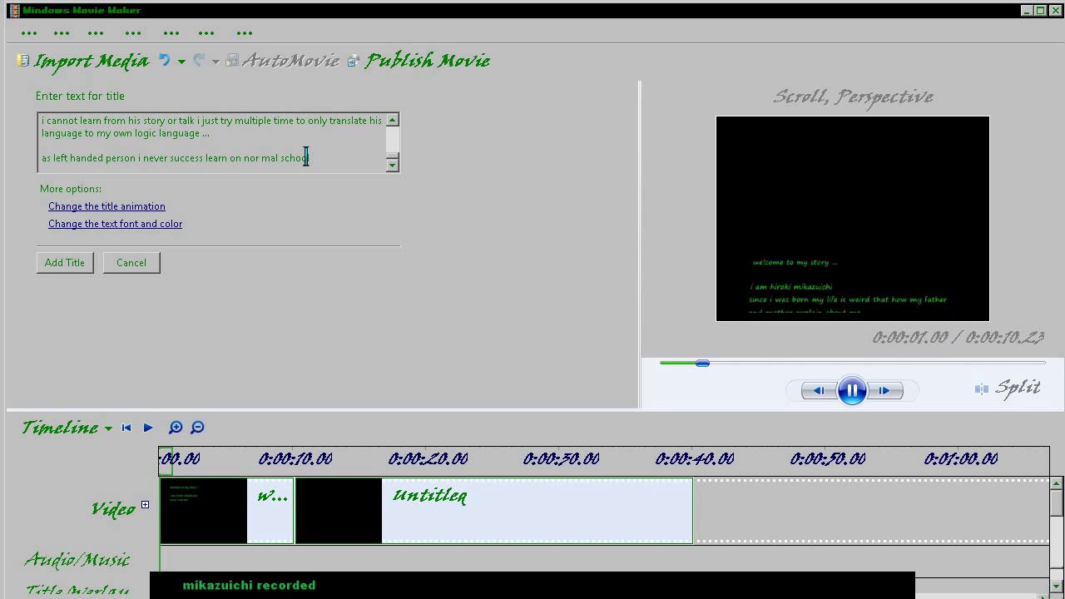
{"action": "key", "text": "Left"}
{"action": "key", "text": "Left"}
{"action": "key", "text": "Left"}
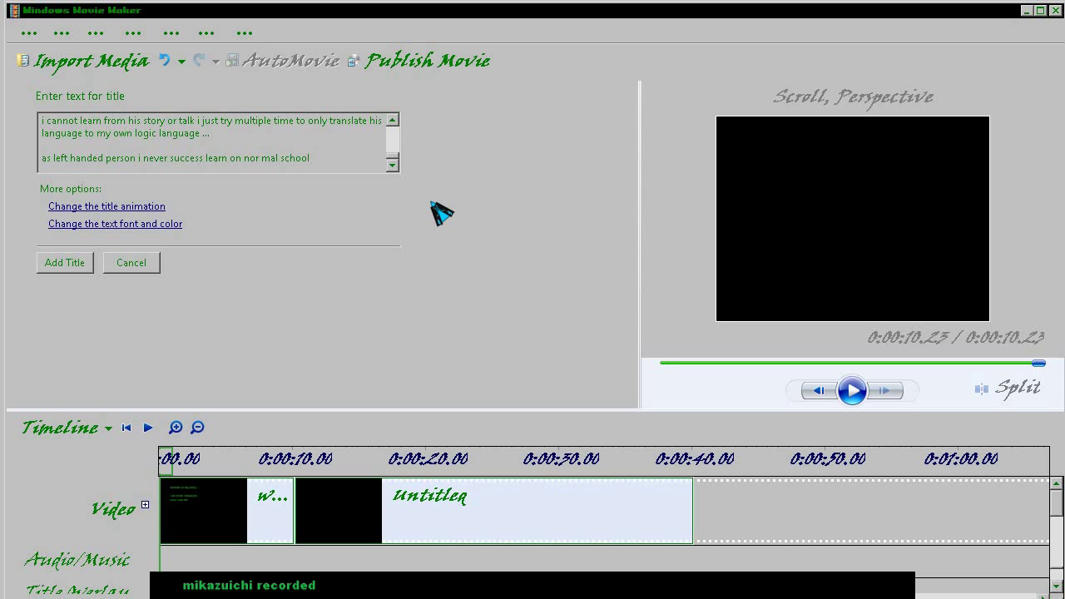
{"action": "type", "text": "gradua"}
- Finish with 'graduate from school is hard for me ...' and start a new paragraph 'but htere is other'
{"action": "type", "text": "t"}
{"action": "type", "text": "e"}
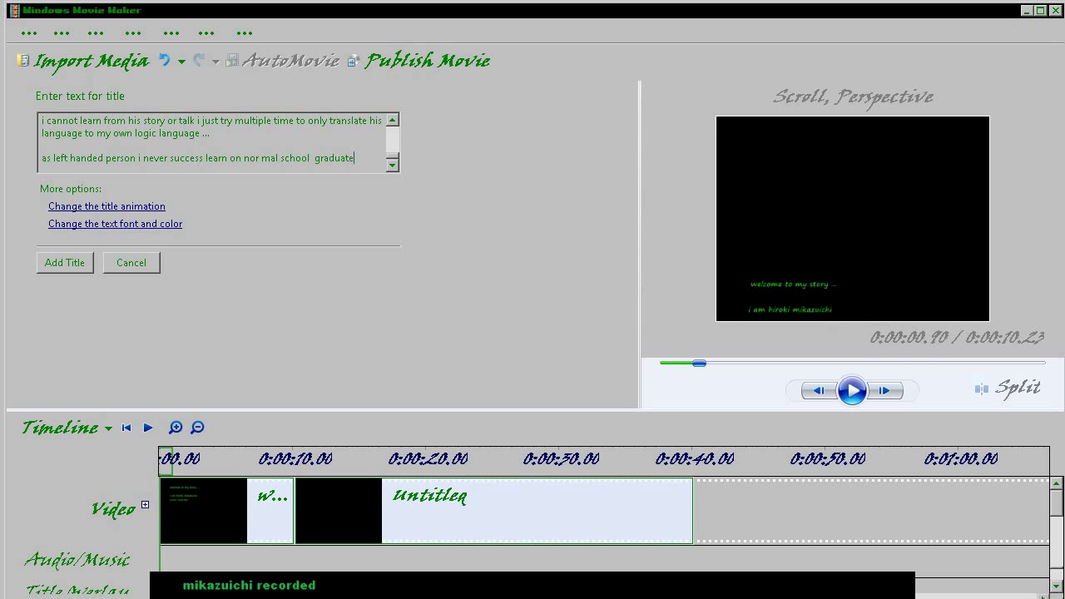
{"action": "type", "text": " fr"}
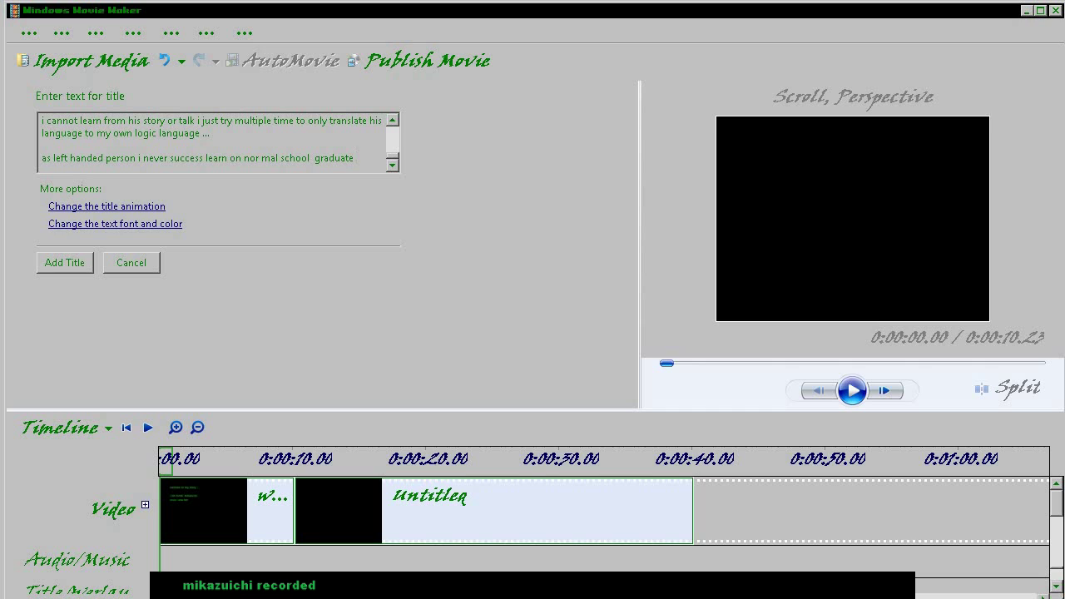
{"action": "type", "text": "om "}
{"action": "type", "text": "school i"}
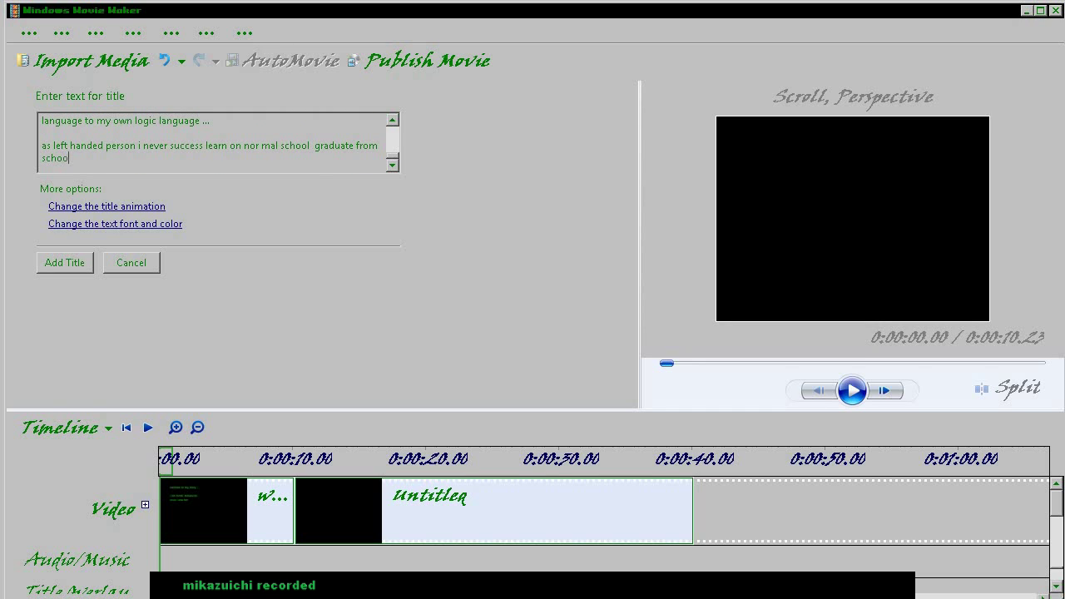
{"action": "type", "text": "s hard for m"}
{"action": "type", "text": "e"}
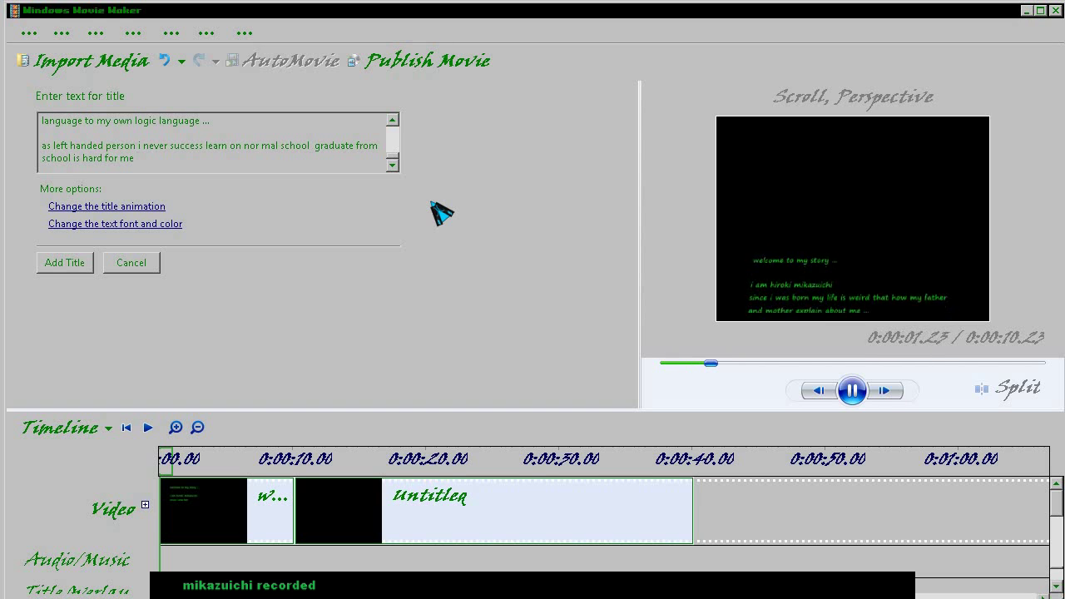
{"action": "type", "text": " ..."}
{"action": "key", "text": "Return"}
{"action": "key", "text": "Return"}
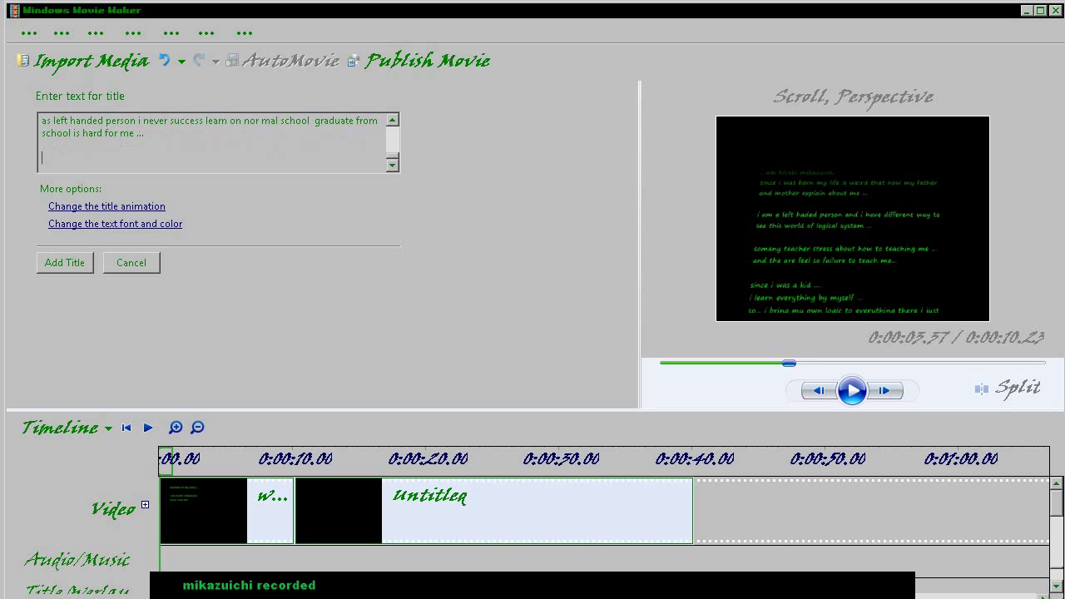
{"action": "type", "text": "but htere i"}
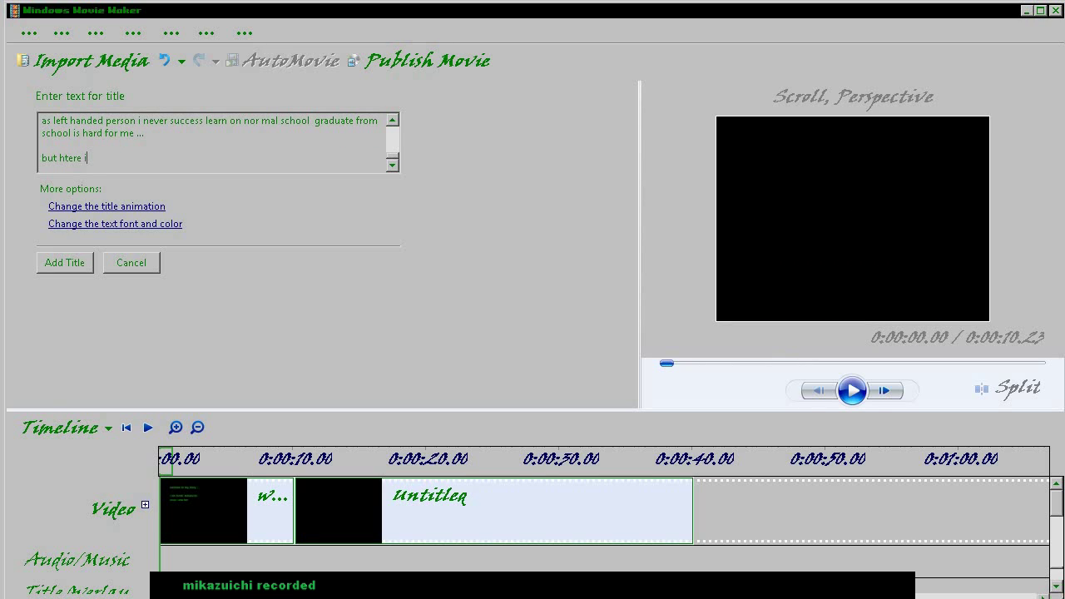
{"action": "type", "text": "s"}
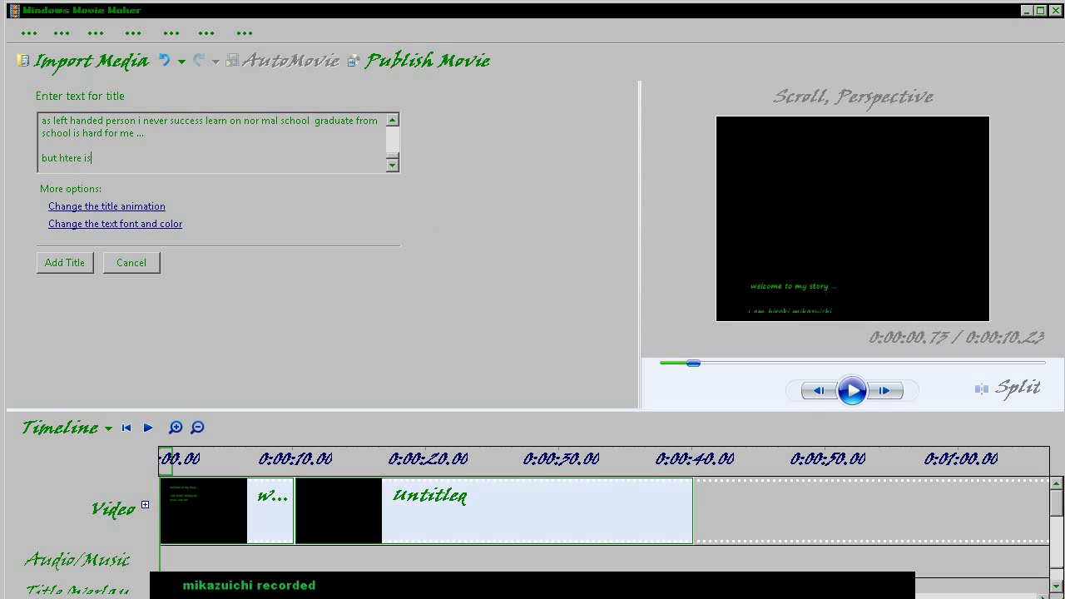
{"action": "type", "text": " other s"}
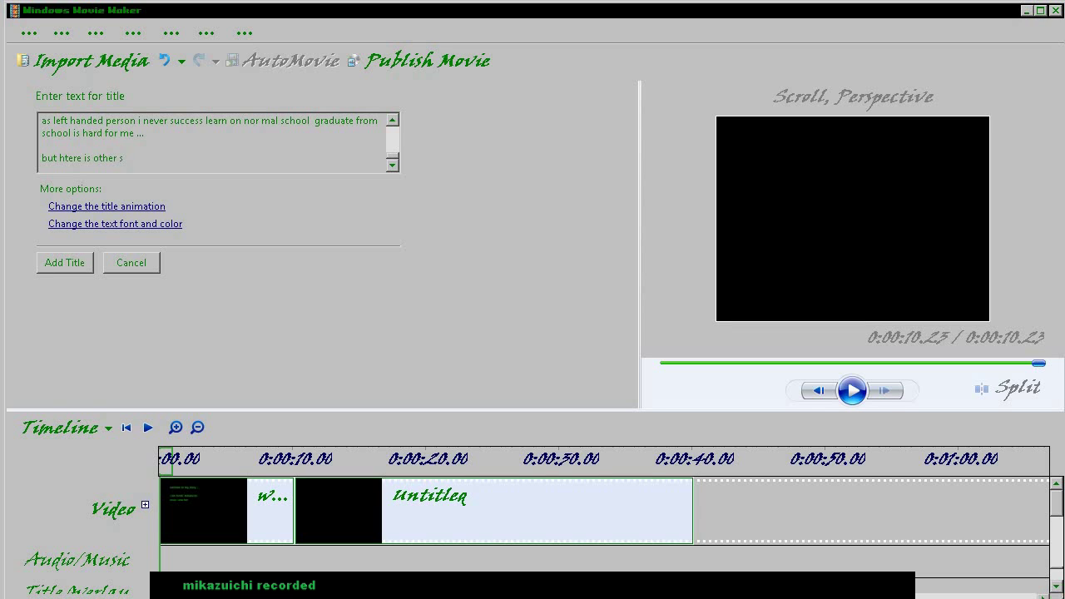
- Rewrite the misspelled words after 'but', trim the ellipsis, and change 'sometime' to 'sometimes'
{"action": "key", "text": "BackSpace"}
{"action": "key", "text": "BackSpace"}
{"action": "key", "text": "BackSpace"}
{"action": "key", "text": "BackSpace"}
{"action": "key", "text": "BackSpace"}
{"action": "key", "text": "BackSpace"}
{"action": "key", "text": "BackSpace"}
{"action": "key", "text": "BackSpace"}
{"action": "key", "text": "BackSpace"}
{"action": "key", "text": "BackSpace"}
{"action": "key", "text": "BackSpace"}
{"action": "key", "text": "BackSpace"}
{"action": "key", "text": "BackSpace"}
{"action": "key", "text": "BackSpace"}
{"action": "key", "text": "BackSpace"}
{"action": "key", "text": "BackSpace"}
{"action": "key", "text": "BackSpace"}
{"action": "key", "text": "BackSpace"}
{"action": "type", "text": "sometime my life"}
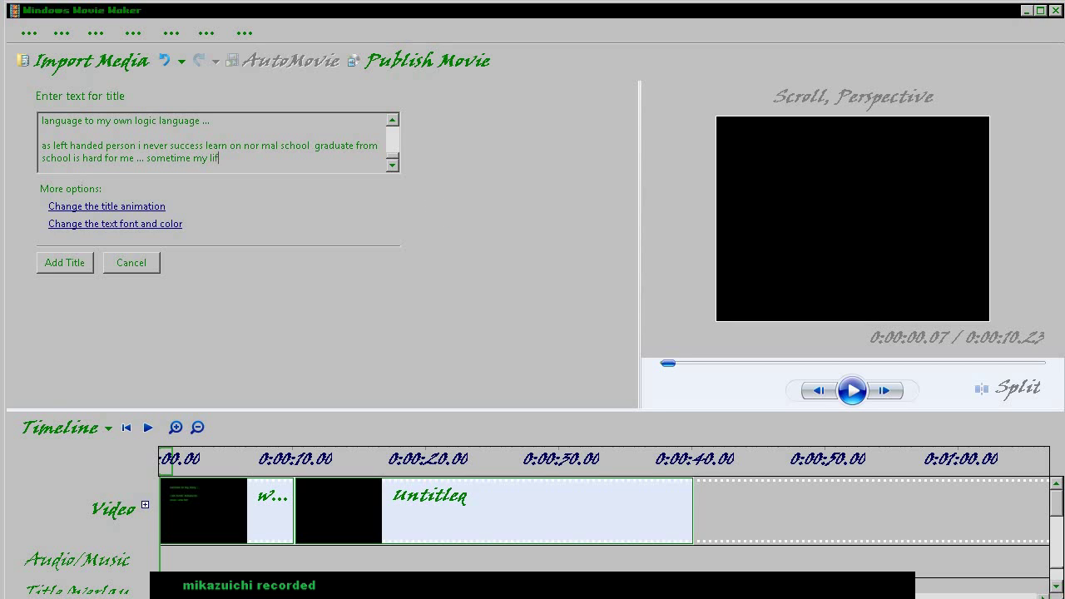
{"action": "type", "text": " si"}
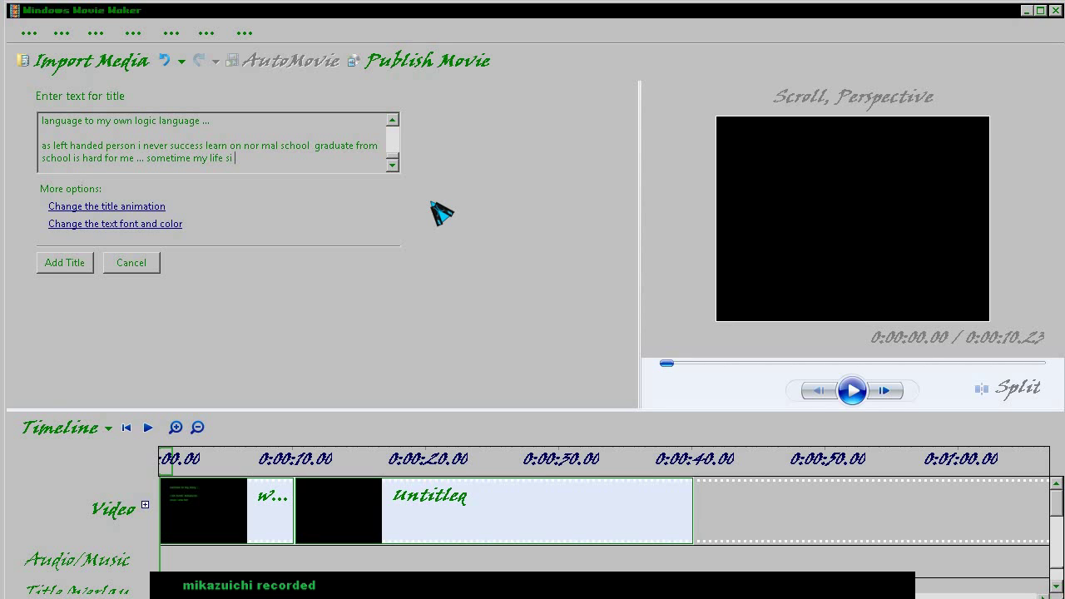
{"action": "type", "text": " ="}
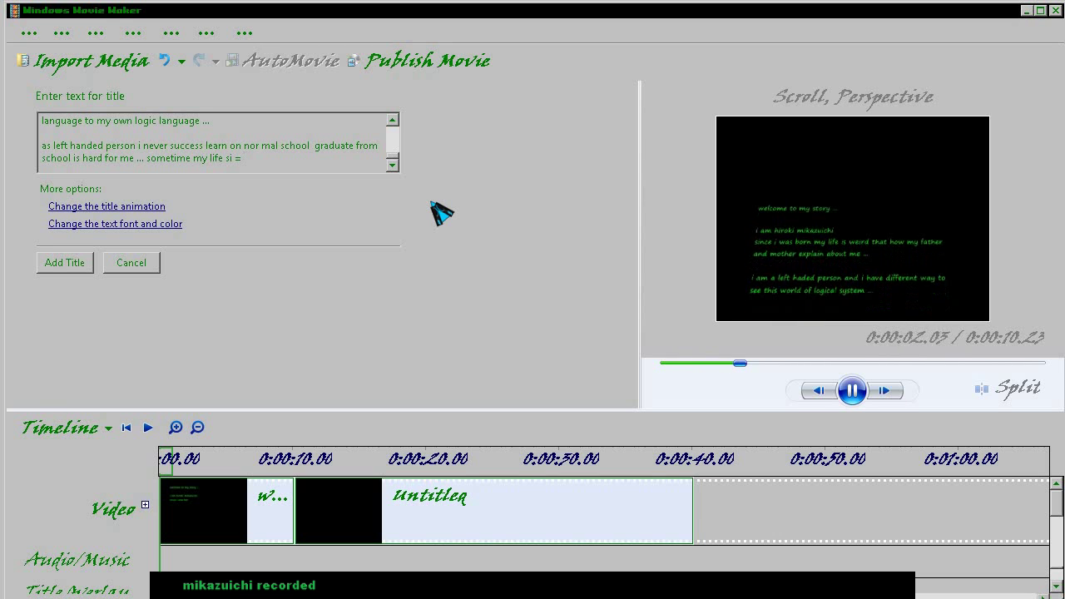
{"action": "type", "text": " y"}
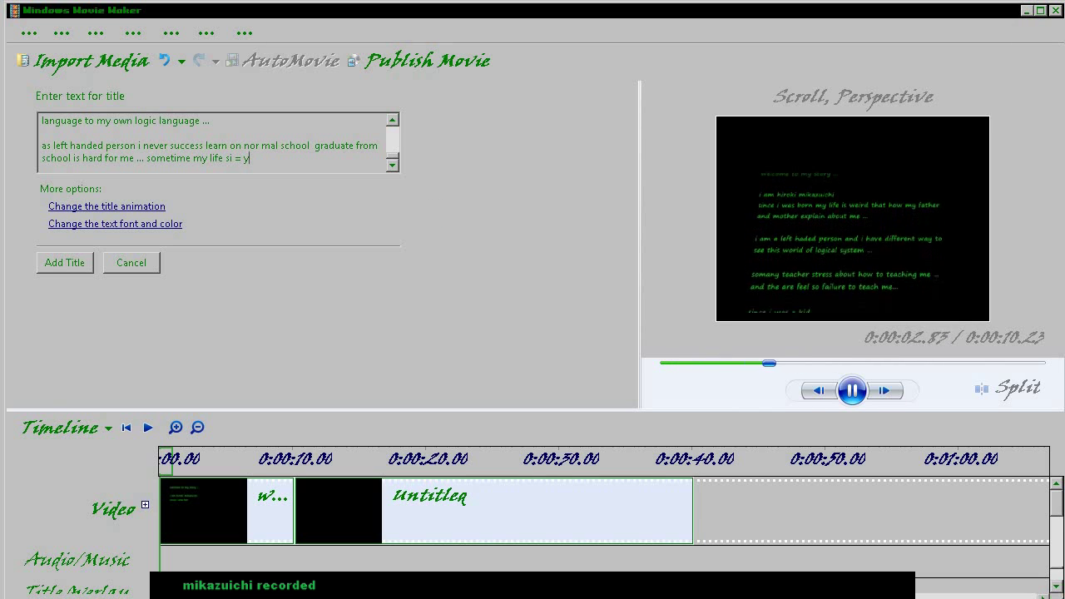
{"action": "left_click", "coordinate": [230, 158]}
{"action": "type", "text": "i"}
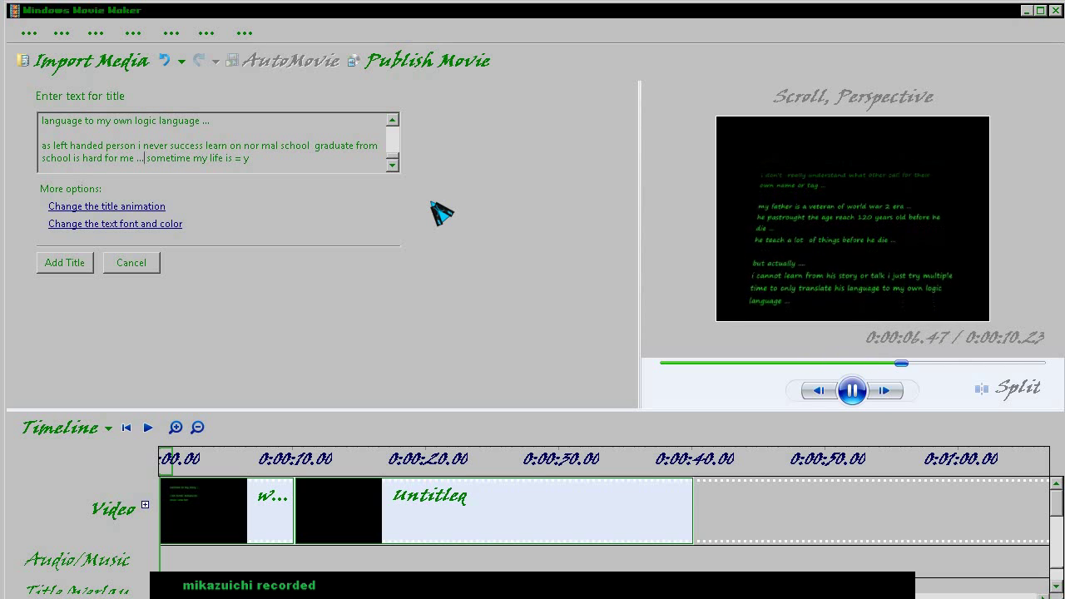
{"action": "key", "text": "Left"}
{"action": "key", "text": "Left"}
{"action": "key", "text": "BackSpace"}
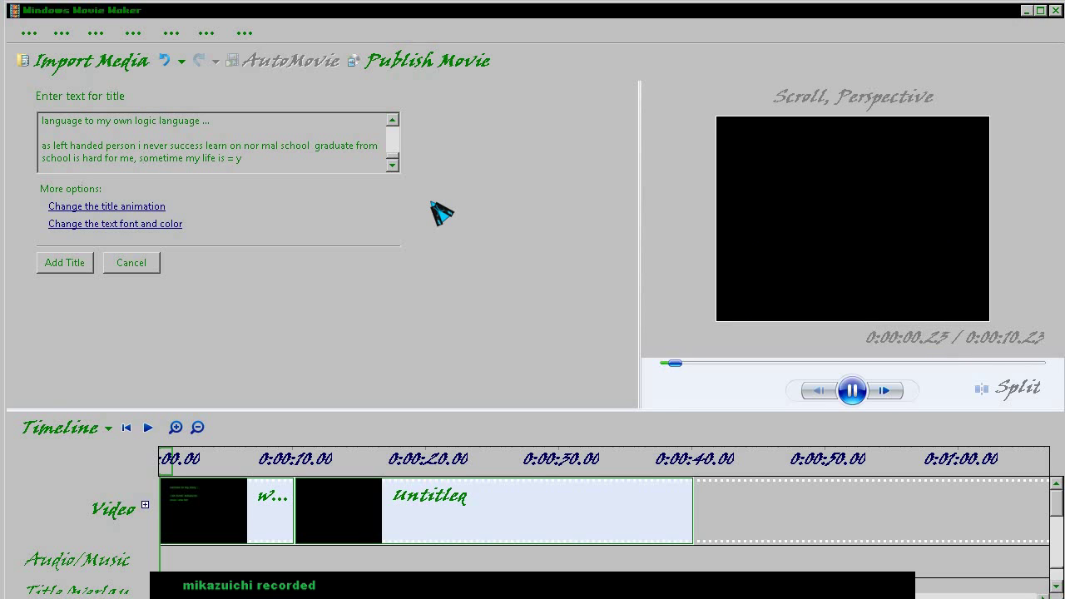
{"action": "key", "text": "Right"}
{"action": "key", "text": "Right"}
{"action": "key", "text": "Right"}
{"action": "key", "text": "Left"}
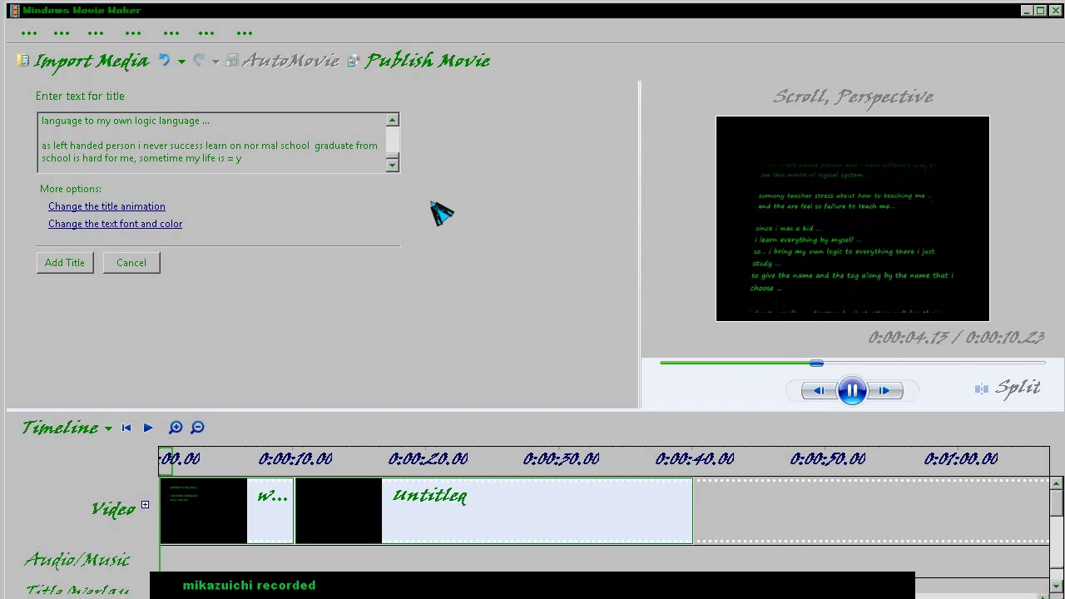
{"action": "type", "text": "s"}
{"action": "key", "text": "Right"}
{"action": "key", "text": "Right"}
{"action": "key", "text": "Right"}
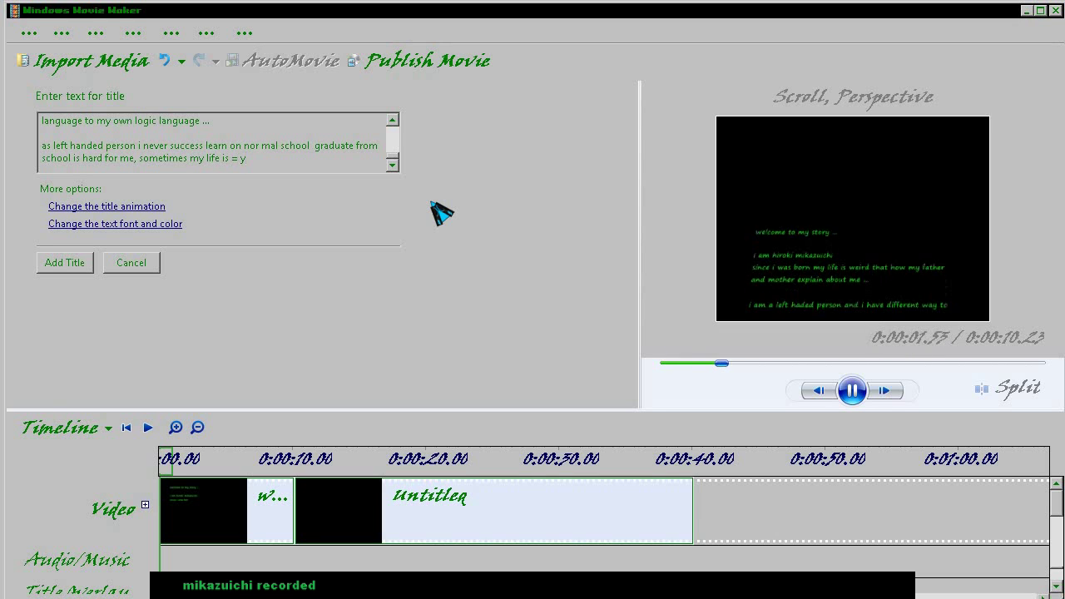
{"action": "type", "text": "an"}
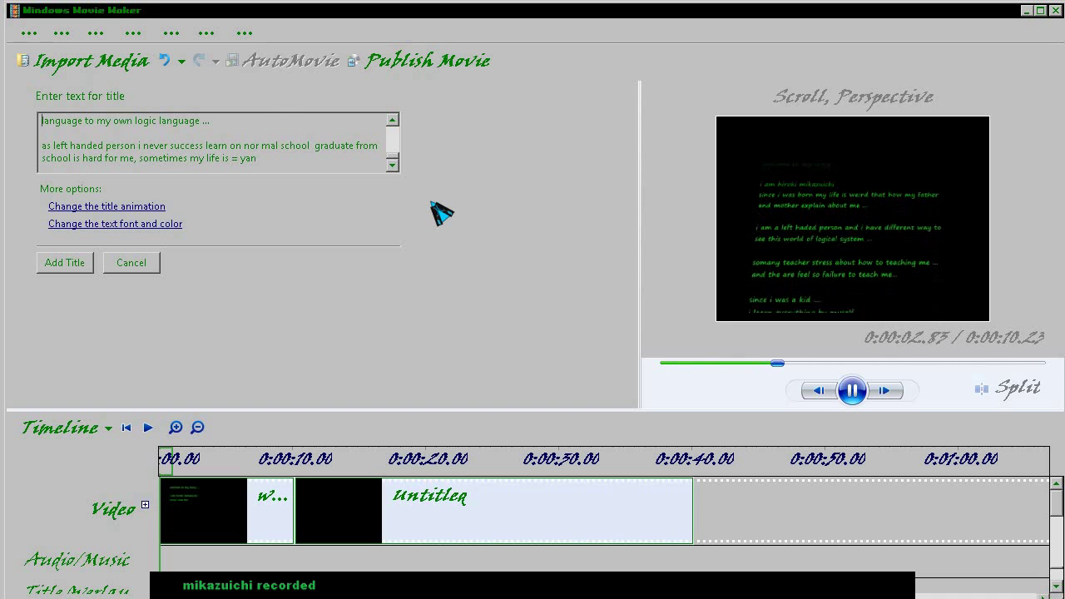
- Trim the extra dots after 'language' and extend the last word of the final line
{"action": "key", "text": "Up"}
{"action": "key", "text": "Up"}
{"action": "key", "text": "Up"}
{"action": "key", "text": "Down"}
{"action": "key", "text": "End"}
{"action": "key", "text": "Left"}
{"action": "key", "text": "Left"}
{"action": "key", "text": "Left"}
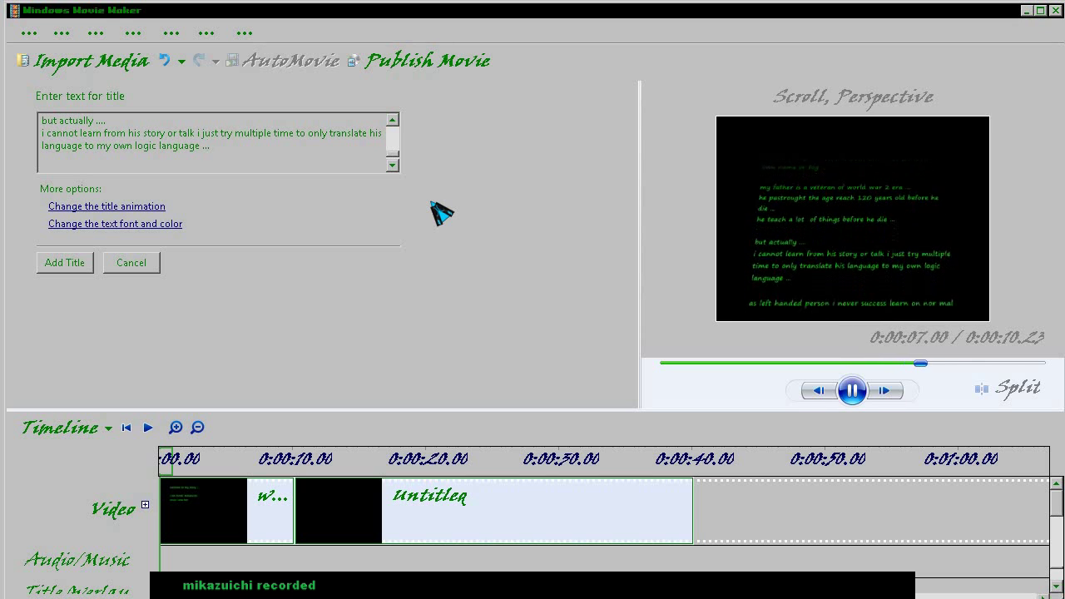
{"action": "key", "text": "Delete"}
{"action": "key", "text": "Delete"}
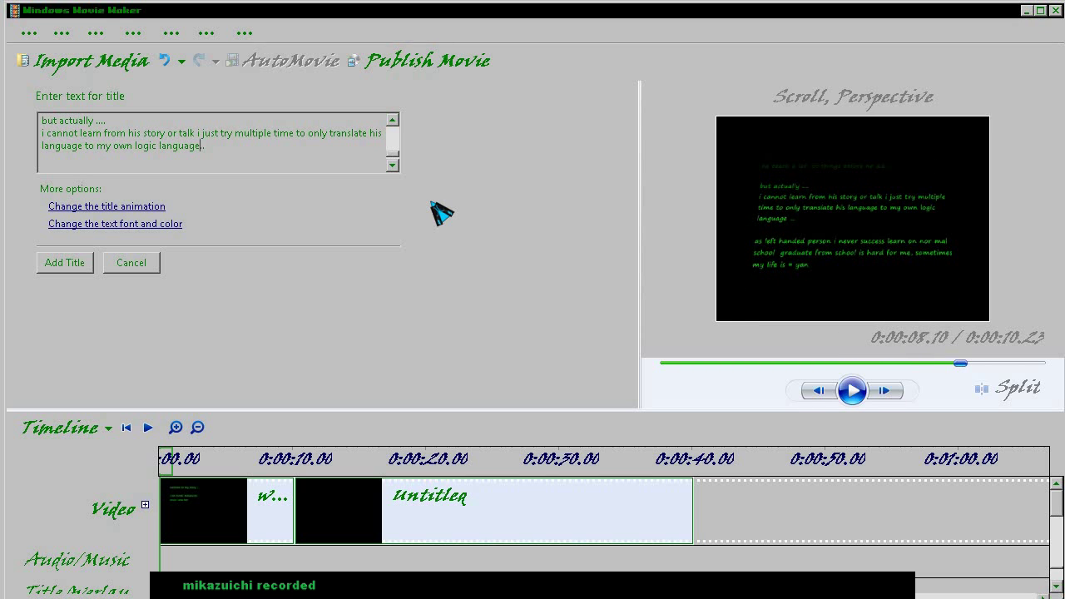
{"action": "type", "text": "."}
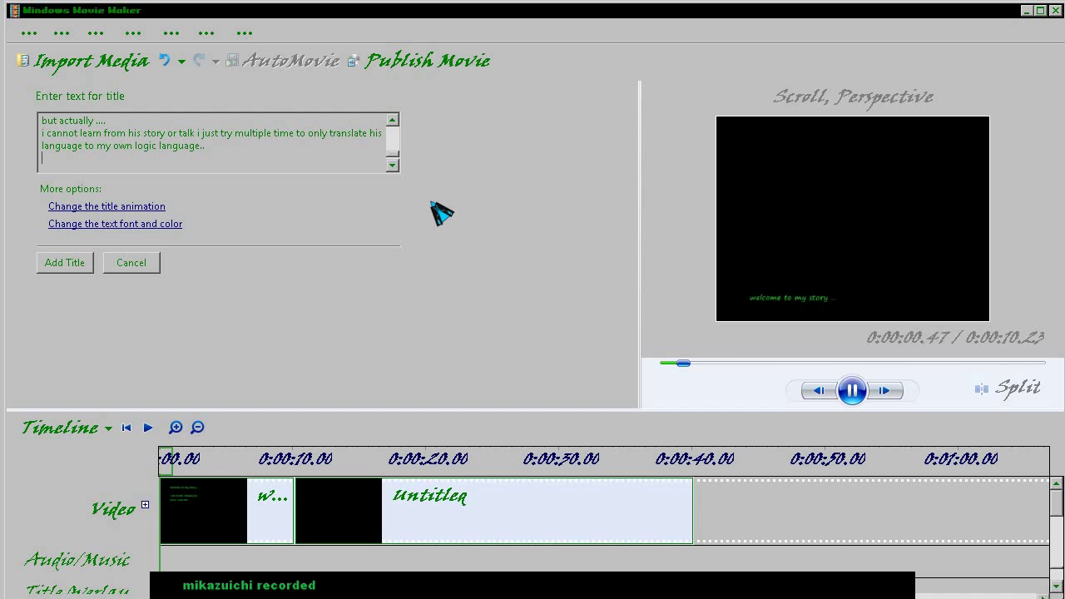
{"action": "key", "text": "Down"}
{"action": "key", "text": "Down"}
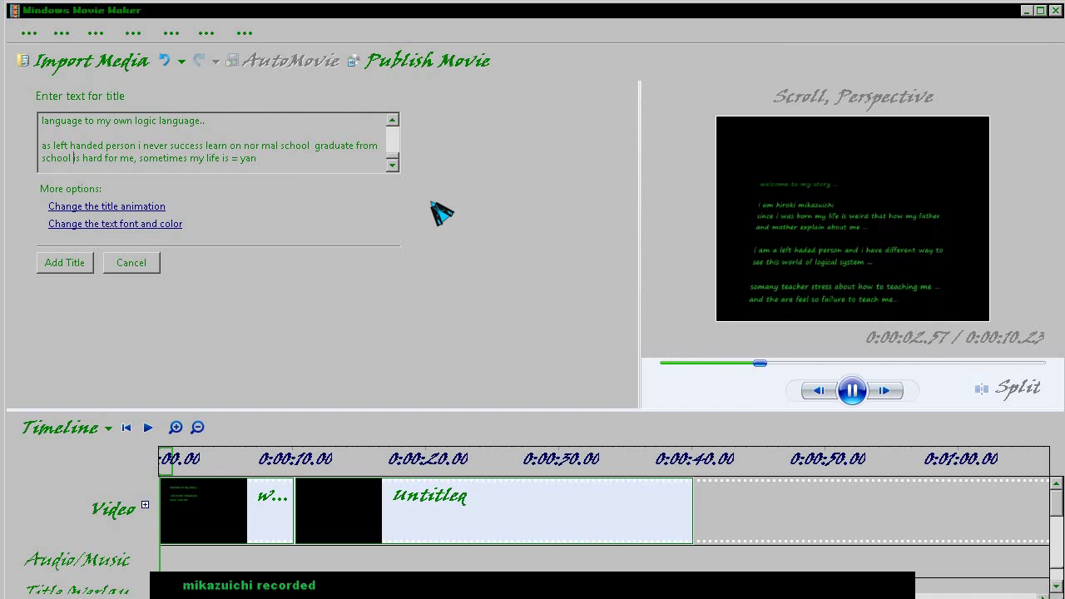
{"action": "key", "text": "End"}
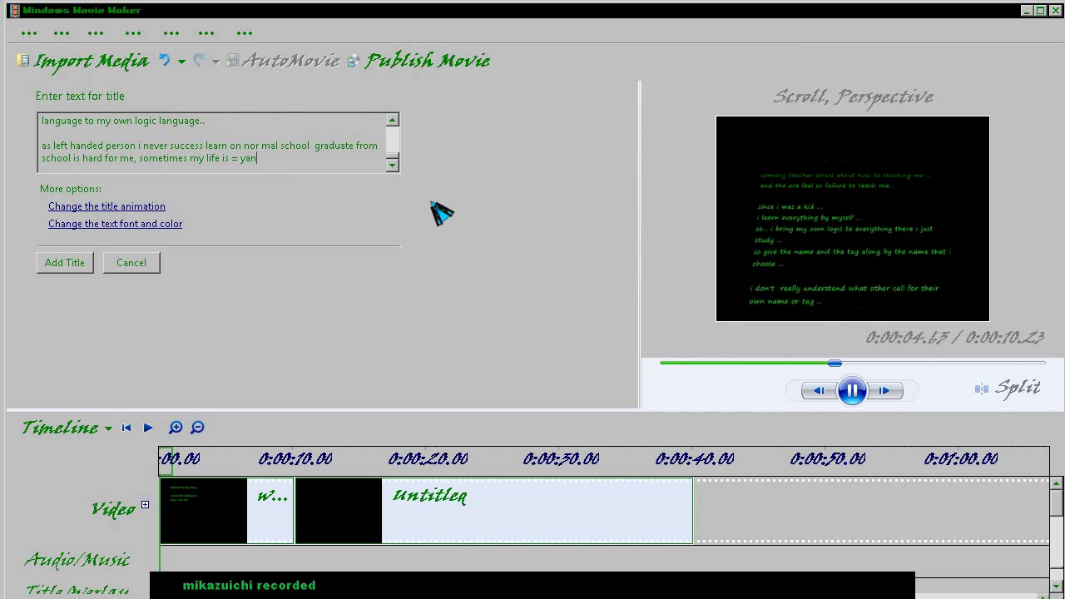
{"action": "type", "text": "ke"}
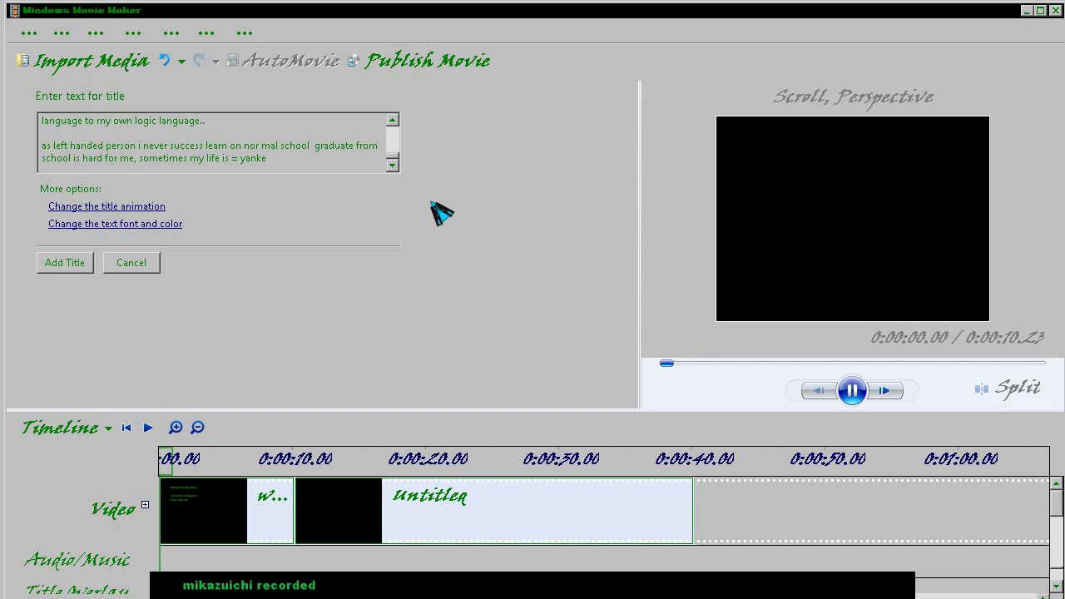
- Remove the extra dots after 'but actually' and add an 'e' on the 'school is hard' line
{"action": "key", "text": "Up"}
{"action": "key", "text": "Up"}
{"action": "key", "text": "Up"}
{"action": "key", "text": "Up"}
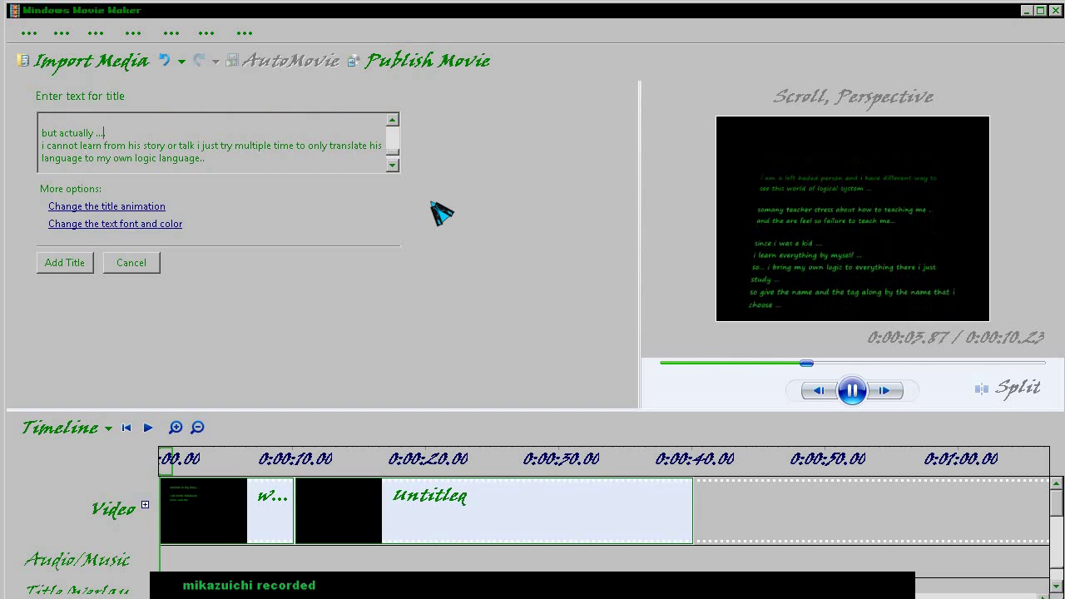
{"action": "key", "text": "BackSpace"}
{"action": "key", "text": "BackSpace"}
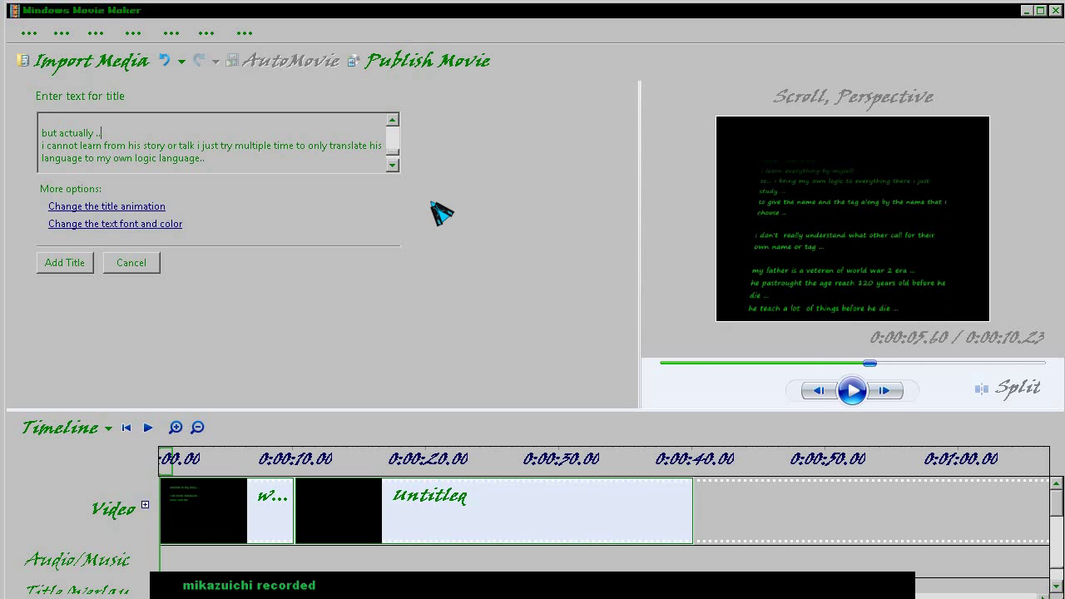
{"action": "key", "text": "BackSpace"}
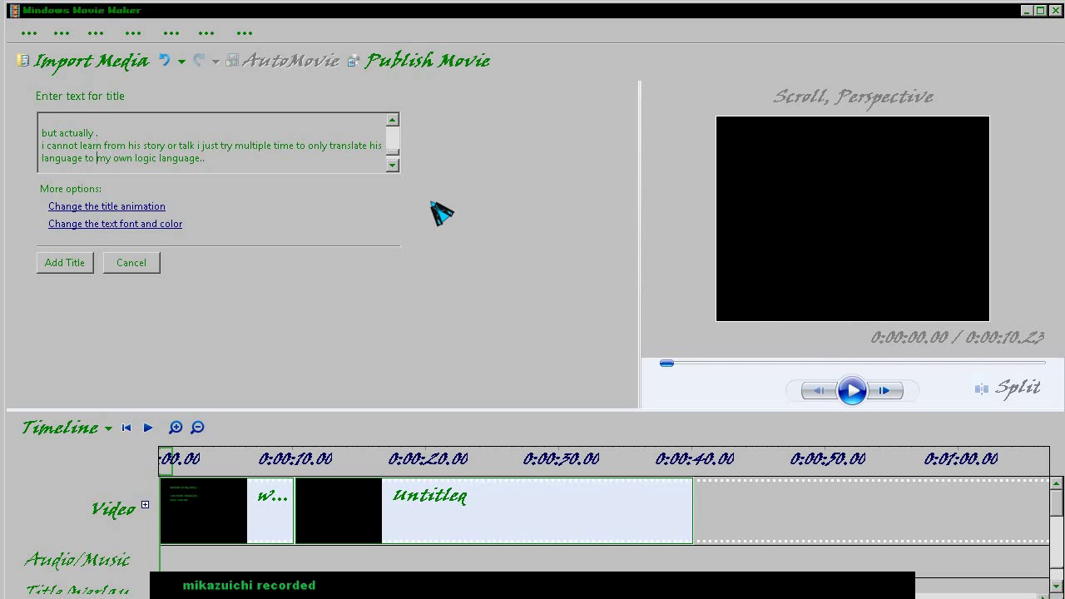
{"action": "key", "text": "Down"}
{"action": "key", "text": "Up"}
{"action": "key", "text": "Up"}
{"action": "key", "text": "Up"}
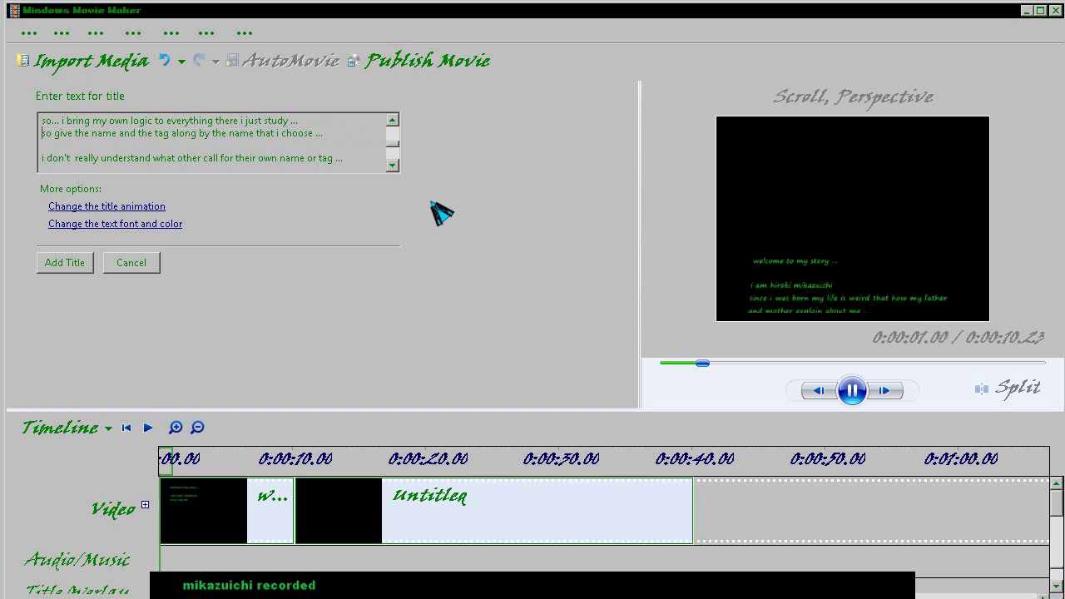
{"action": "key", "text": "Down"}
{"action": "key", "text": "Down"}
{"action": "key", "text": "Down"}
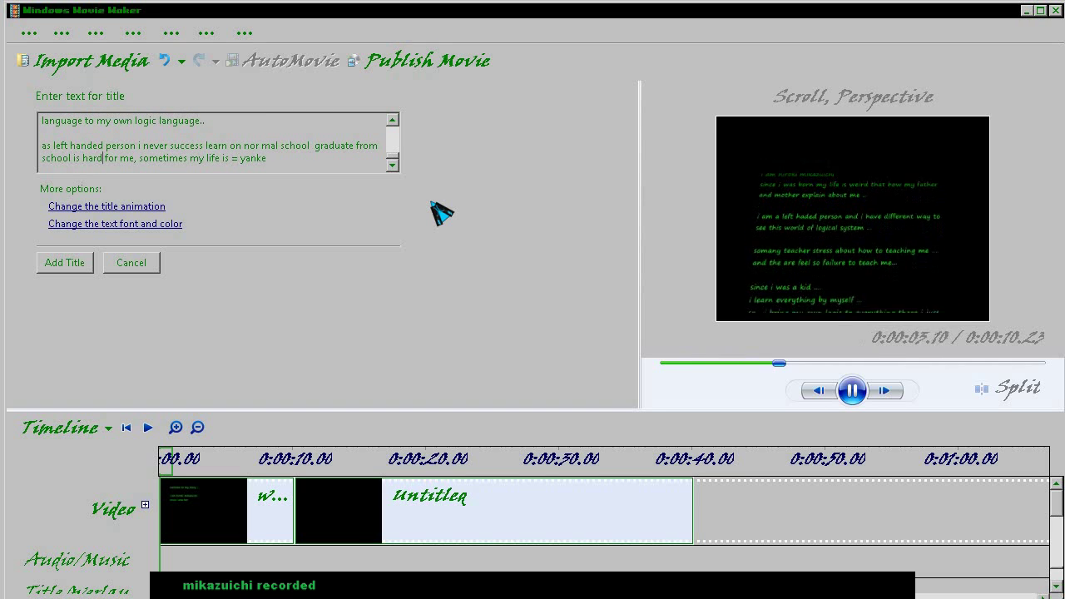
{"action": "type", "text": "elcome to my story ..."}
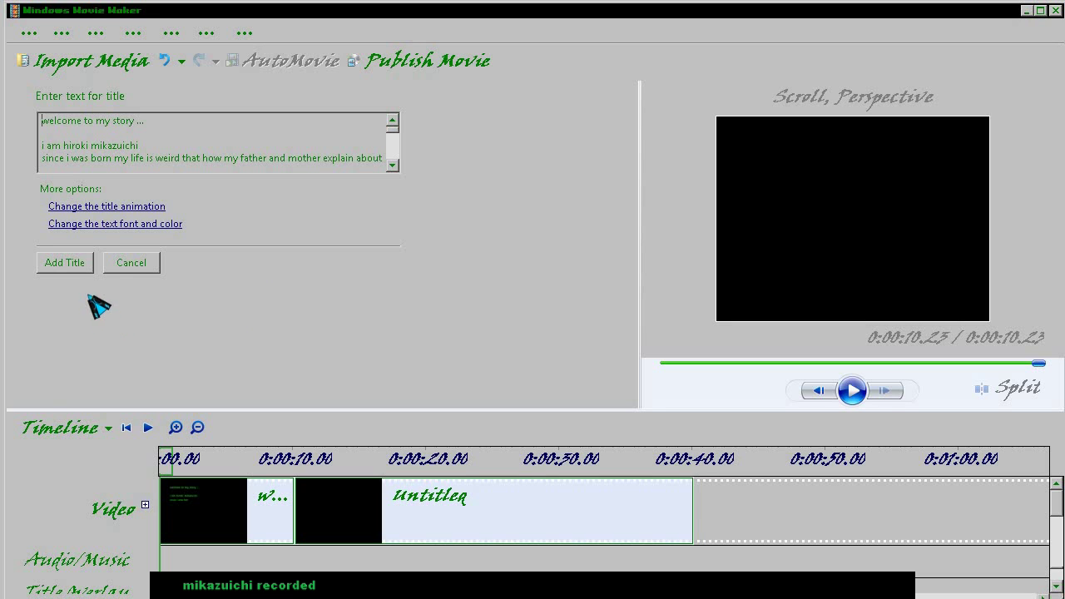
- Add the story title to the movie and delete the old Untitled clip
{"action": "left_click", "coordinate": [64, 263]}
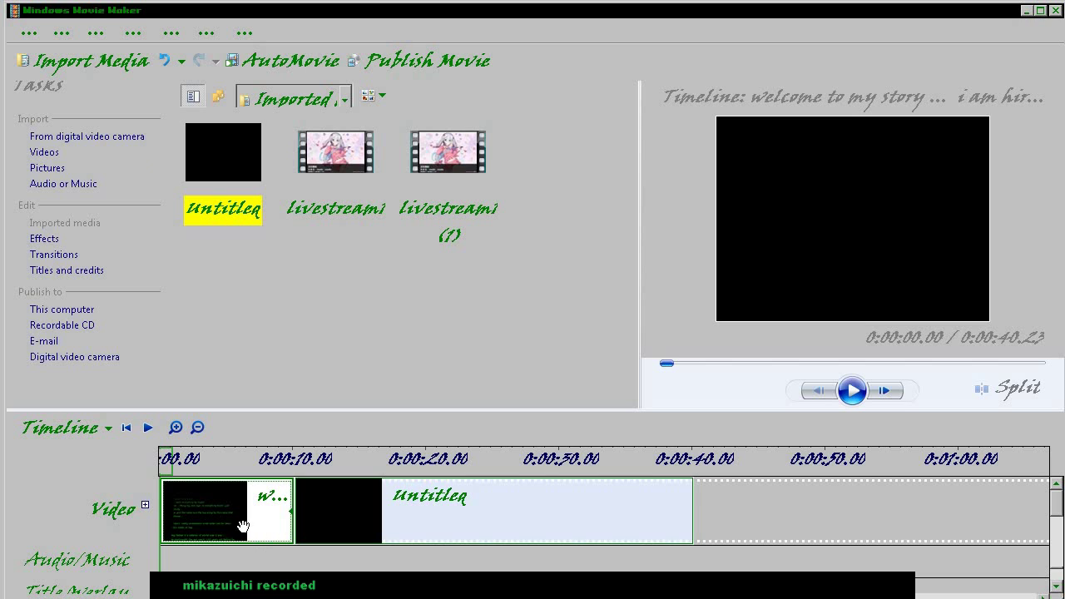
{"action": "left_click", "coordinate": [451, 520]}
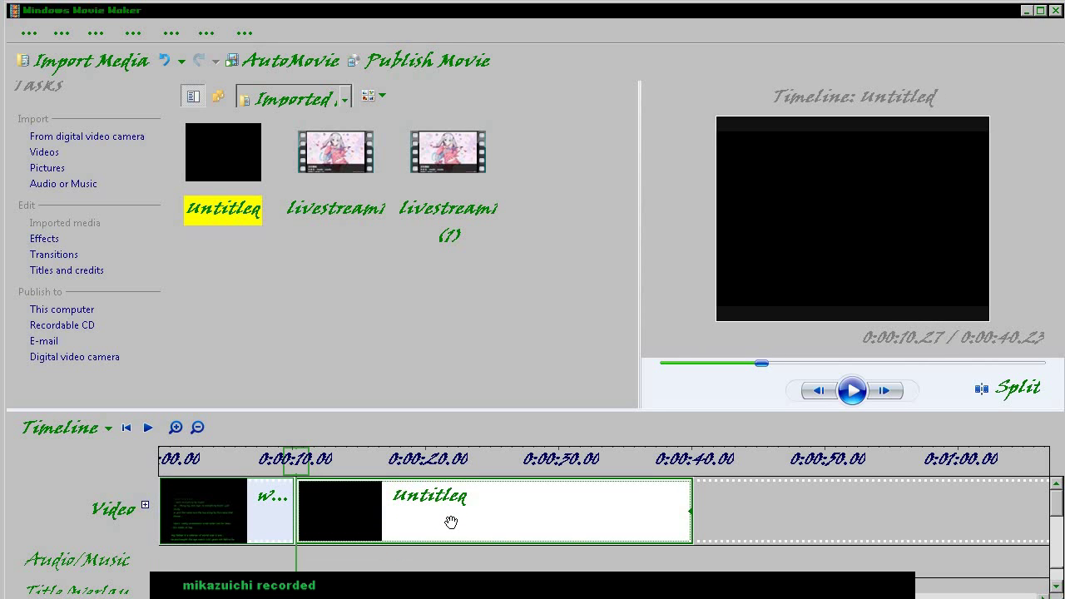
{"action": "key", "text": "Delete"}
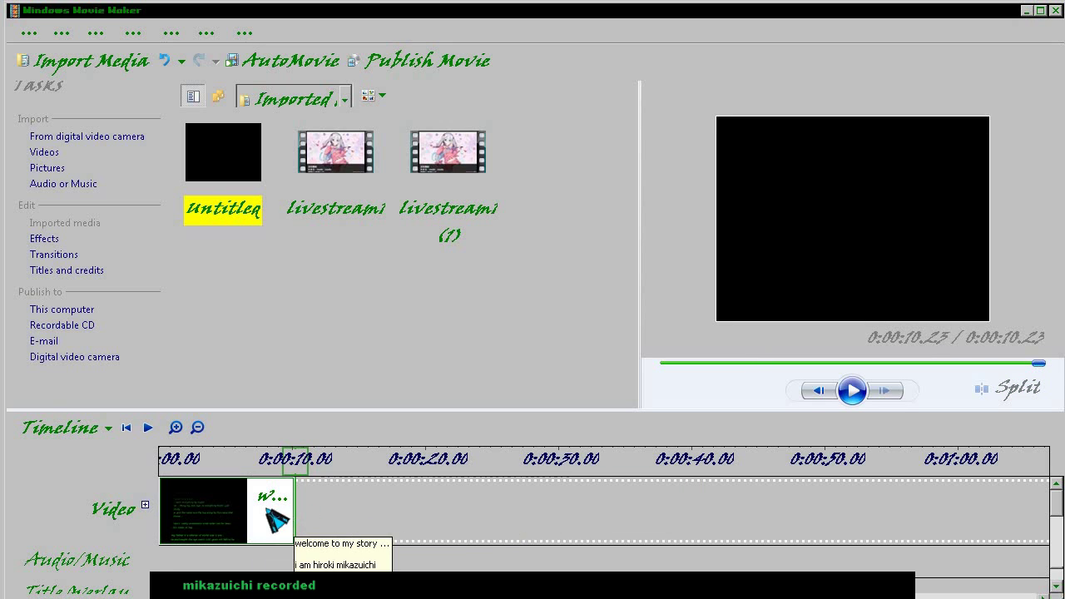
- Stretch the title clip to 0:01:00 and enlarge the preview over the timeline
{"action": "left_click", "coordinate": [287, 512]}
{"action": "left_click_drag", "start_coordinate": [293, 507], "coordinate": [787, 502]}
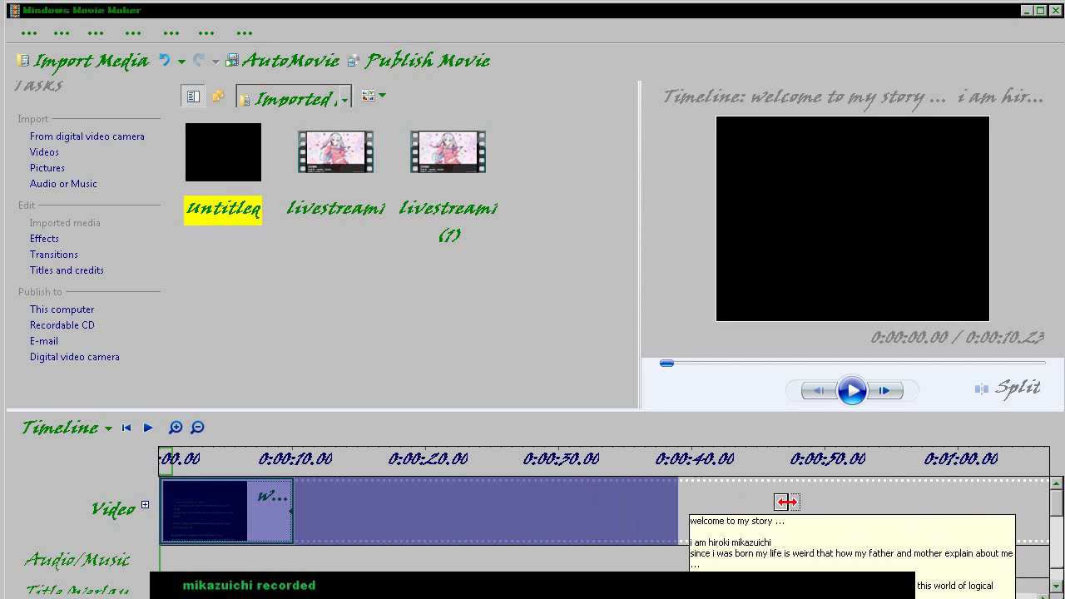
{"action": "left_click_drag", "start_coordinate": [786, 502], "coordinate": [955, 501]}
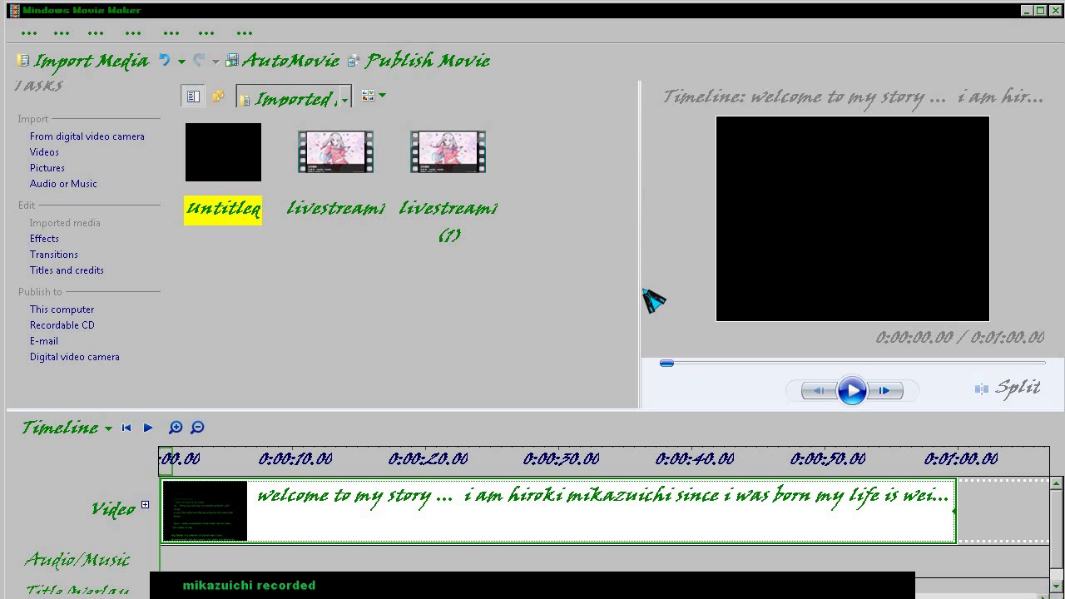
{"action": "left_click_drag", "start_coordinate": [640, 290], "coordinate": [503, 280]}
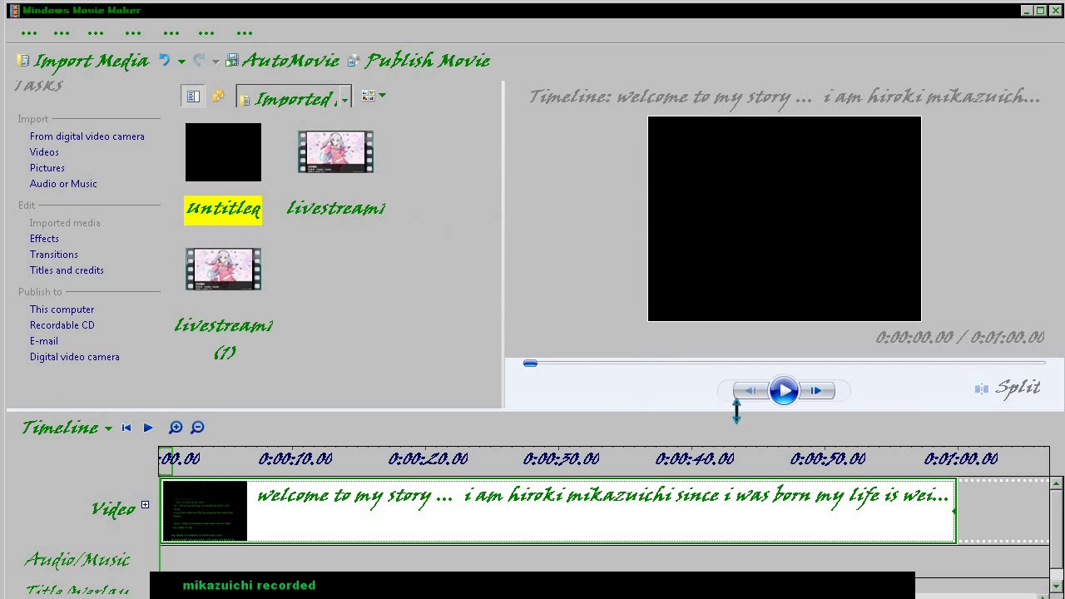
{"action": "left_click_drag", "start_coordinate": [739, 456], "coordinate": [740, 493]}
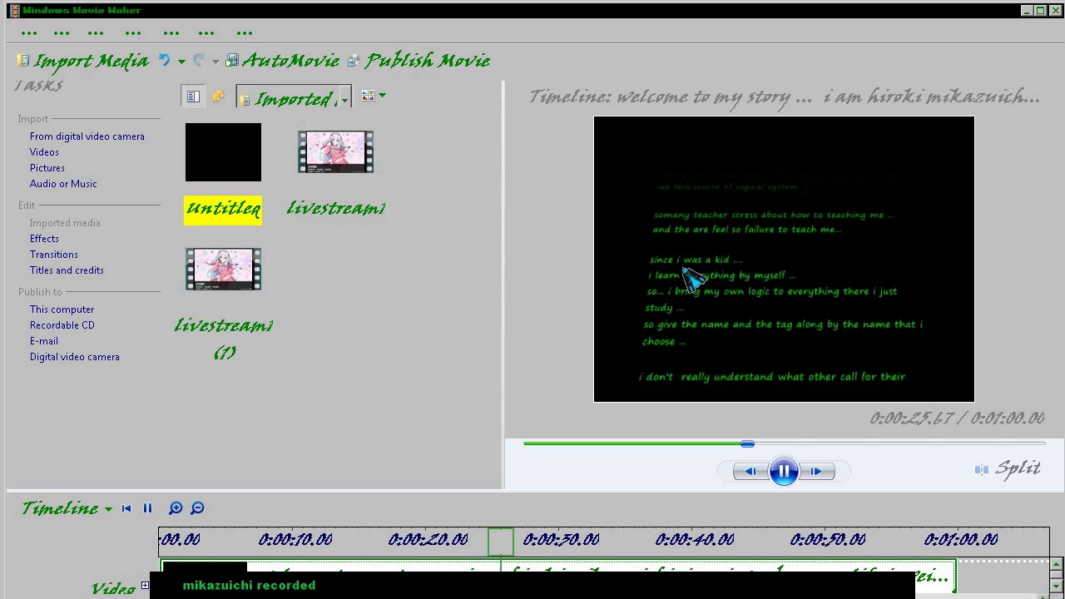
- Pause the story title's timeline preview
{"action": "left_click", "coordinate": [784, 471]}
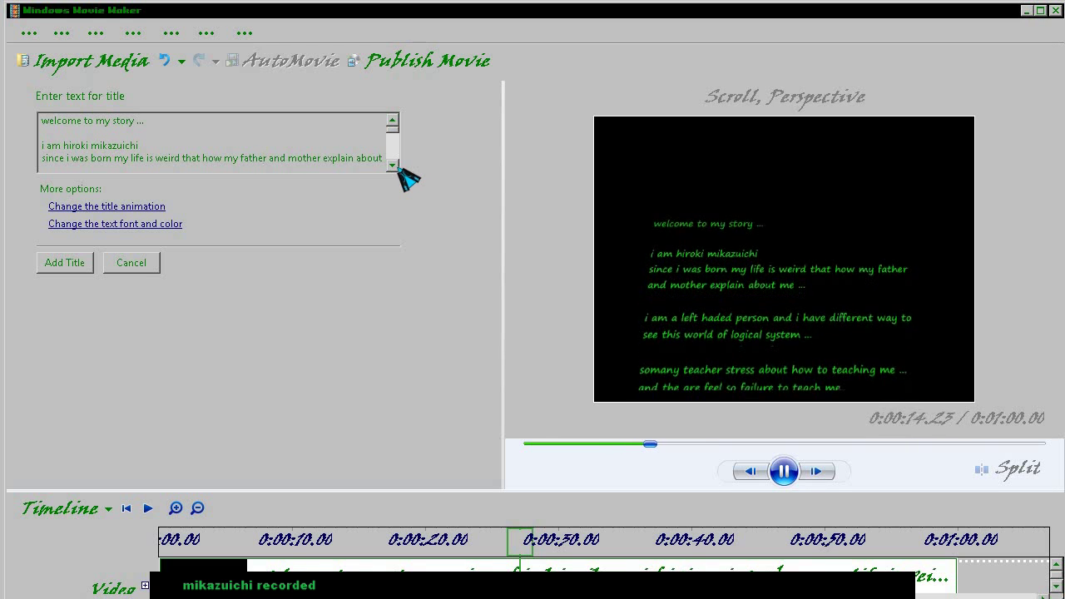
- Fix 'the' to 'they' in the 'feel so failure to teach me' line
{"action": "left_click", "coordinate": [392, 165]}
{"action": "left_click", "coordinate": [393, 166]}
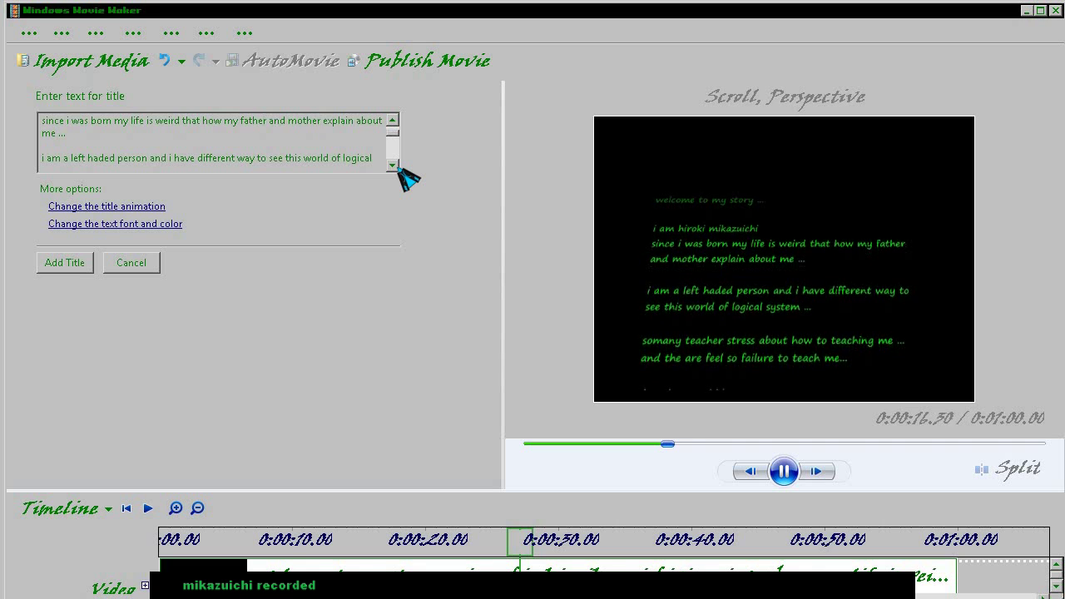
{"action": "left_click", "coordinate": [393, 165]}
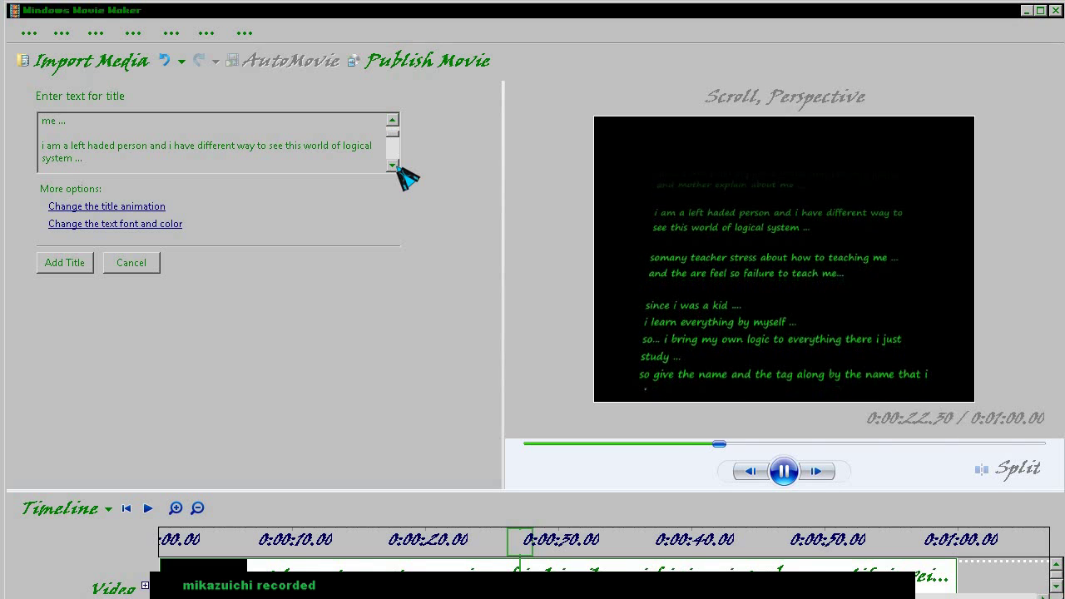
{"action": "left_click", "coordinate": [393, 166]}
{"action": "left_click", "coordinate": [393, 165]}
{"action": "left_click", "coordinate": [393, 166]}
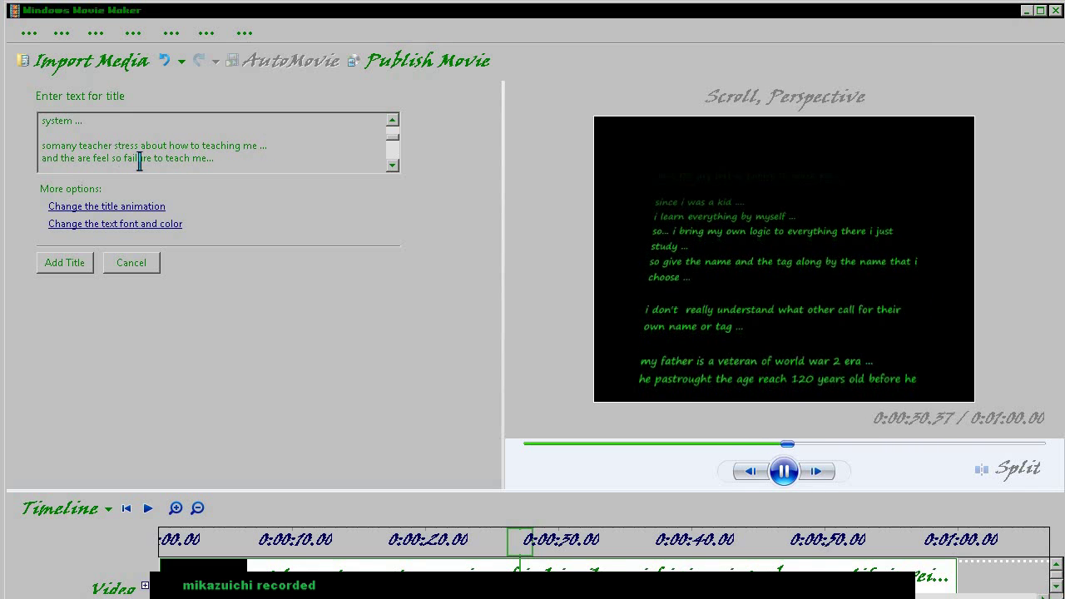
{"action": "left_click", "coordinate": [71, 158]}
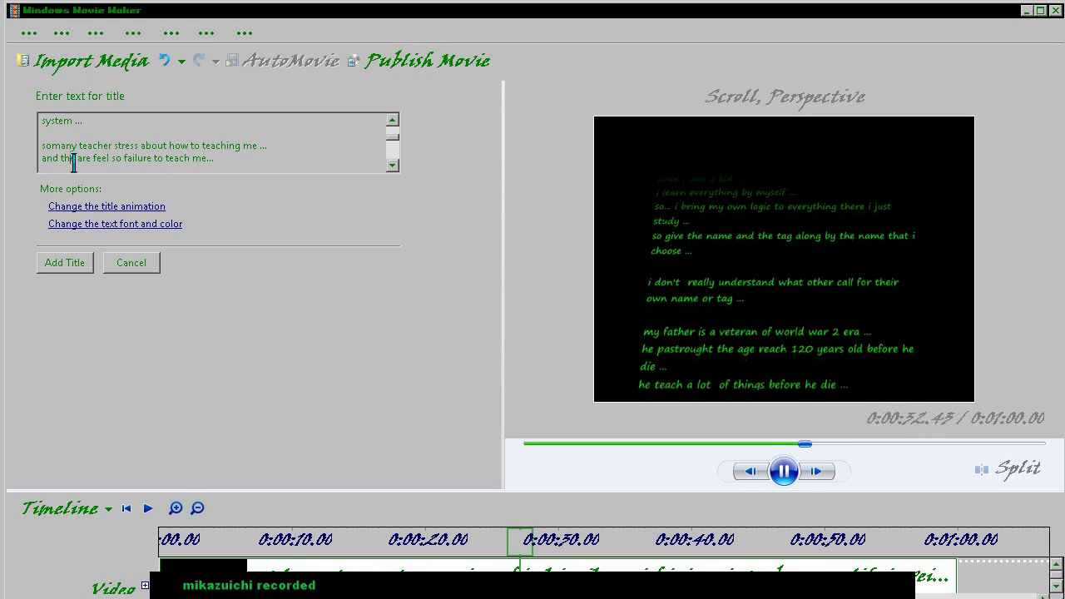
{"action": "key", "text": "Right"}
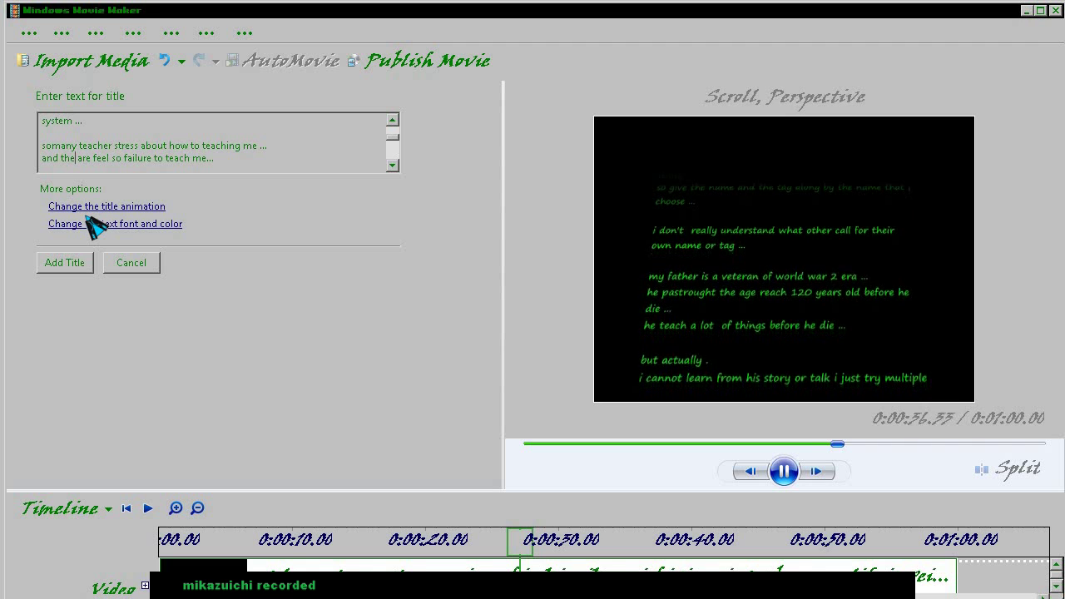
- Delete one trailing dot from 'system ...' and scroll further through the title text
{"action": "left_click", "coordinate": [112, 121]}
{"action": "key", "text": "BackSpace"}
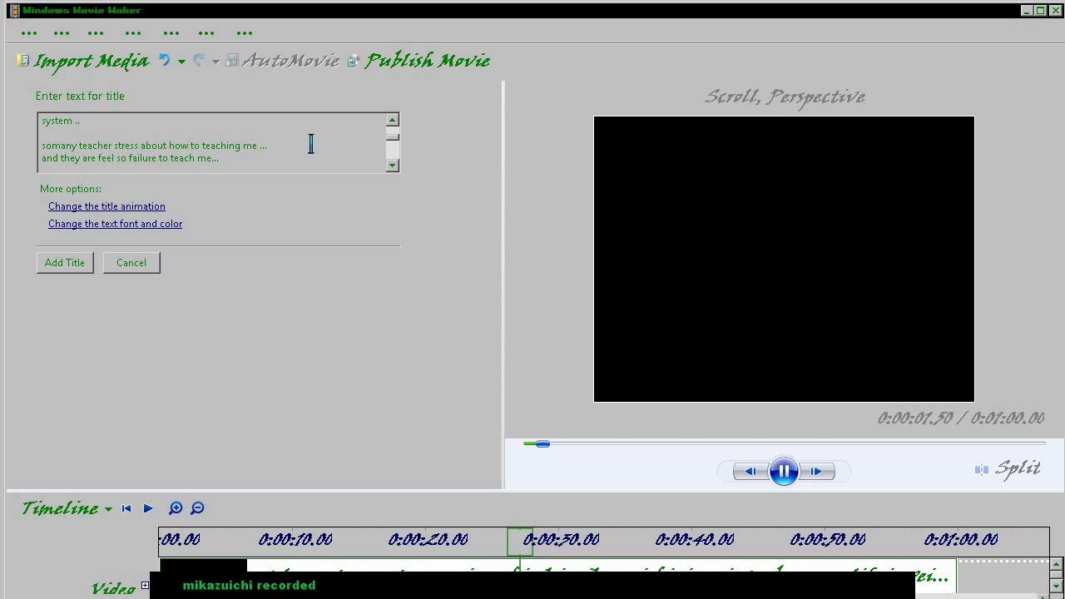
{"action": "scroll", "coordinate": [320, 150], "scroll_direction": "down", "scroll_amount": 1}
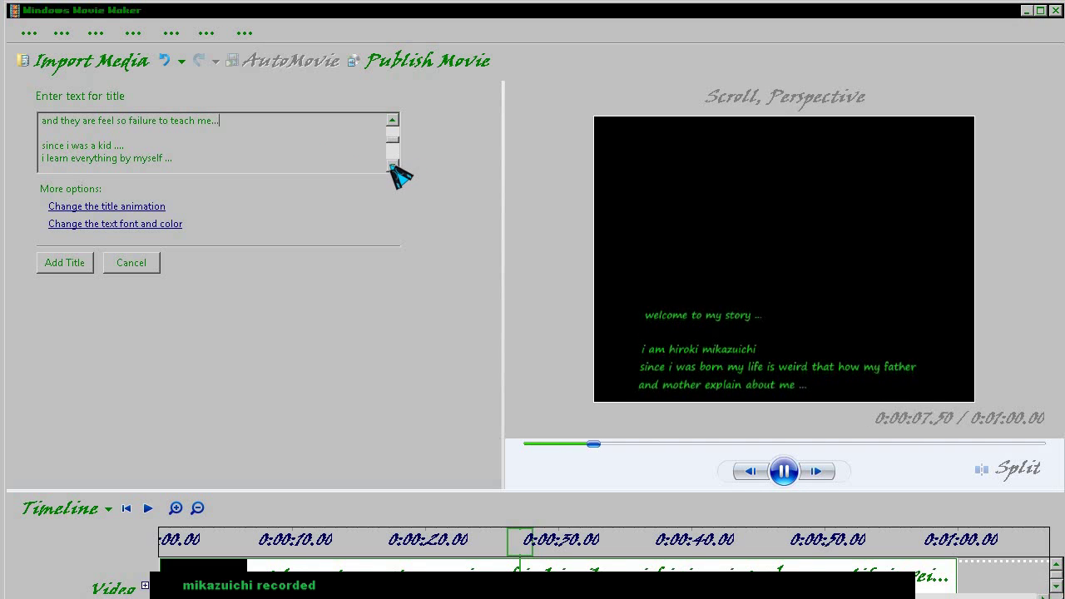
{"action": "left_click", "coordinate": [391, 165]}
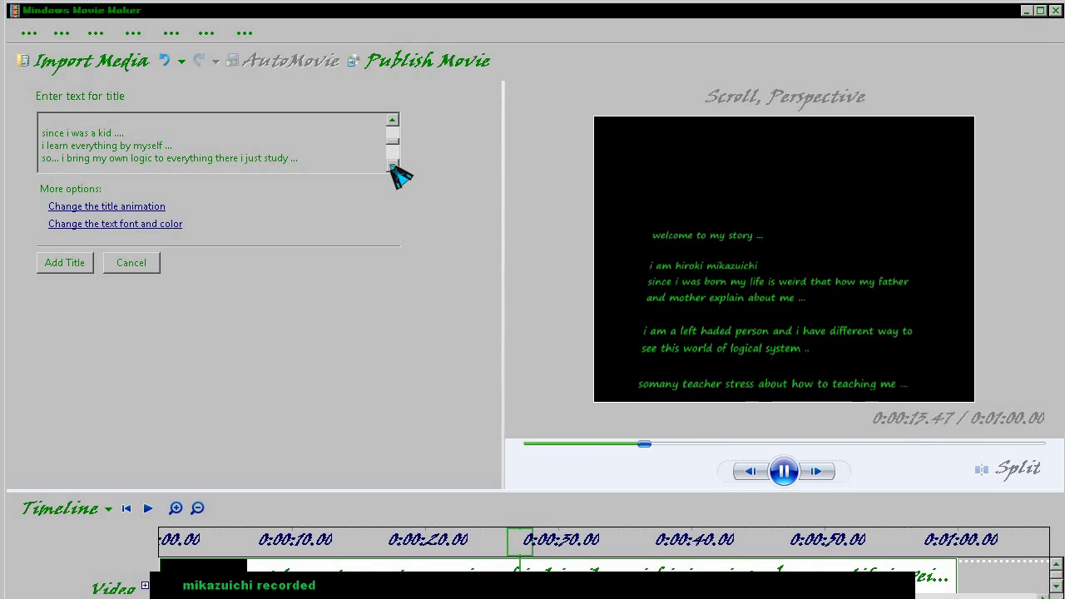
{"action": "left_click", "coordinate": [392, 165]}
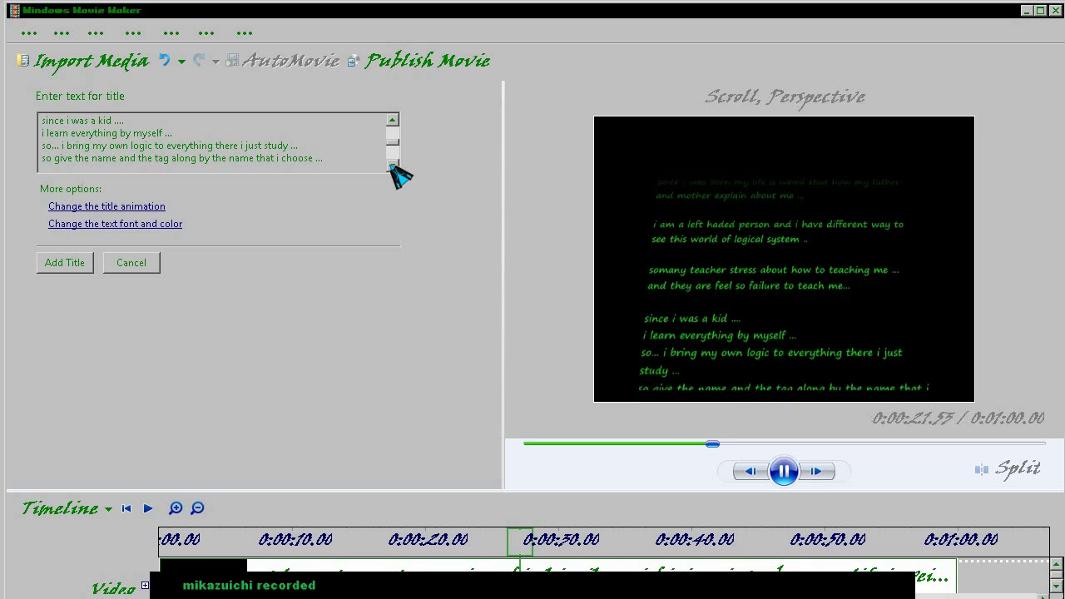
- Delete 'reach' from 'the age reach 120' in the father's age line
{"action": "left_click", "coordinate": [392, 166]}
{"action": "left_click", "coordinate": [391, 166]}
{"action": "left_click", "coordinate": [392, 165]}
{"action": "left_click", "coordinate": [391, 165]}
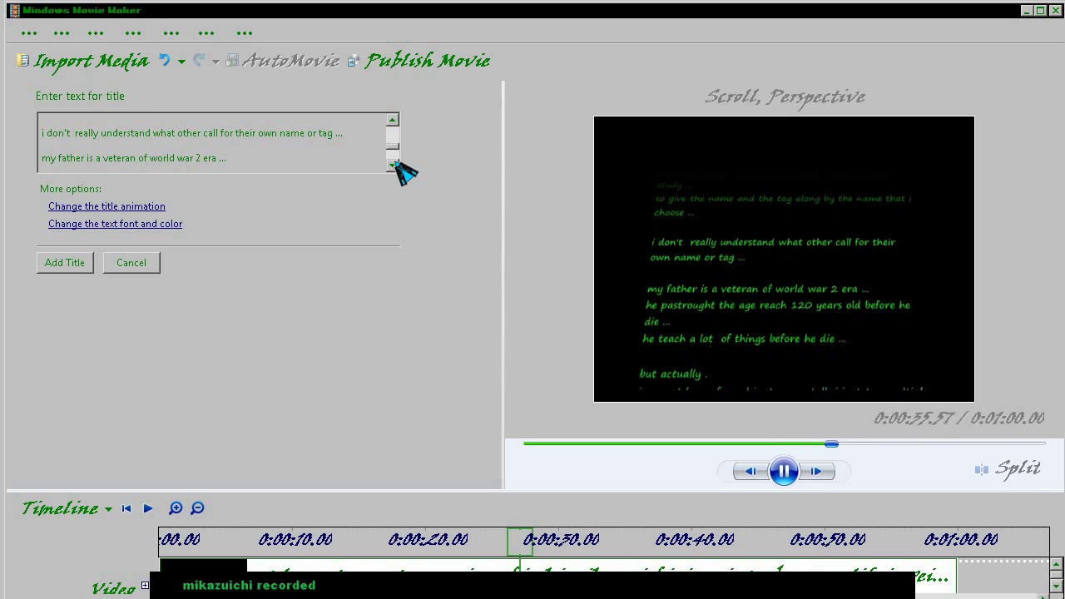
{"action": "left_click", "coordinate": [393, 165]}
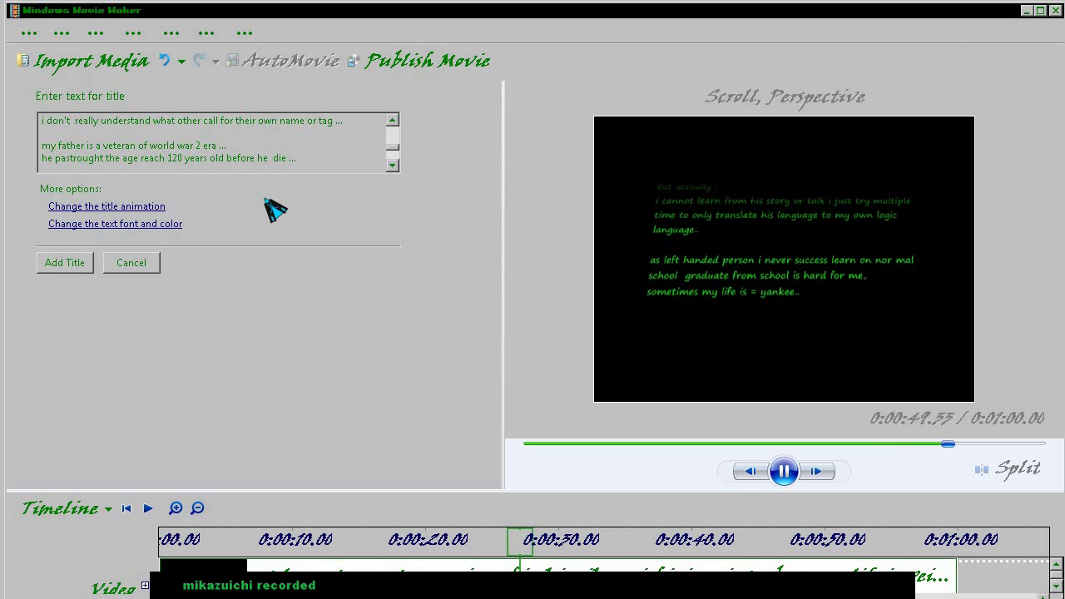
{"action": "key", "text": "BackSpace"}
{"action": "key", "text": "BackSpace"}
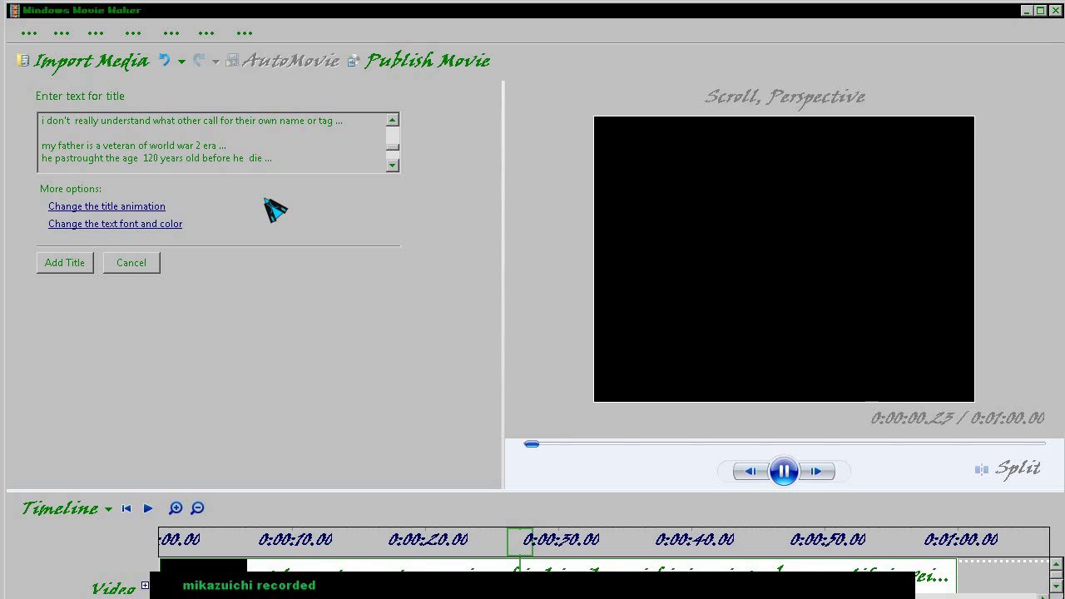
{"action": "left_click", "coordinate": [204, 164]}
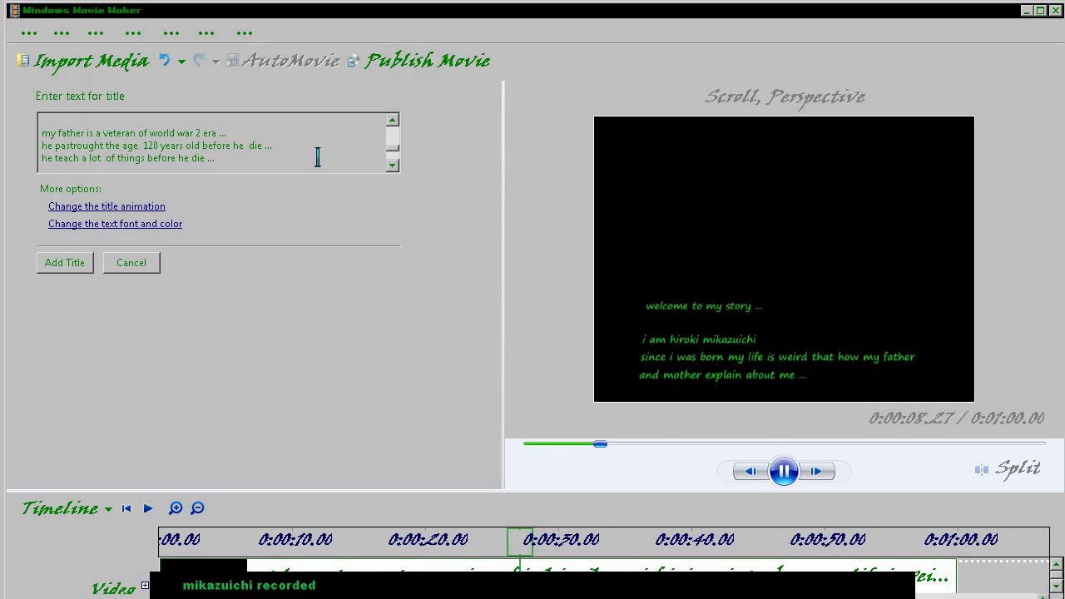
- Add the finished scrolling story title to the timeline
{"action": "scroll", "coordinate": [280, 161], "scroll_direction": "down", "scroll_amount": 1}
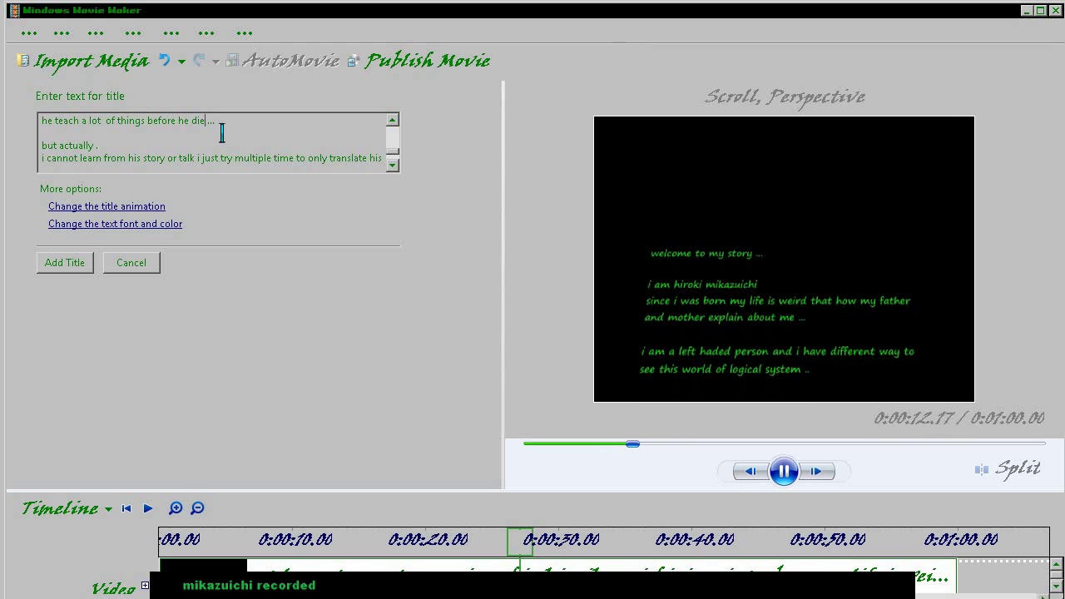
{"action": "scroll", "coordinate": [222, 133], "scroll_direction": "down", "scroll_amount": 1}
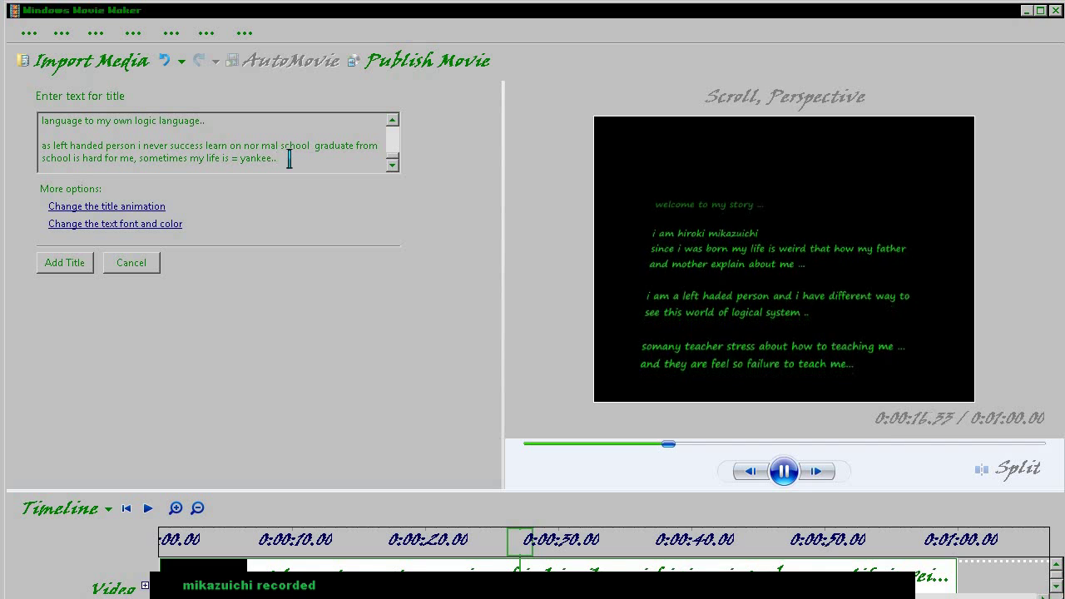
{"action": "left_click", "coordinate": [55, 264]}
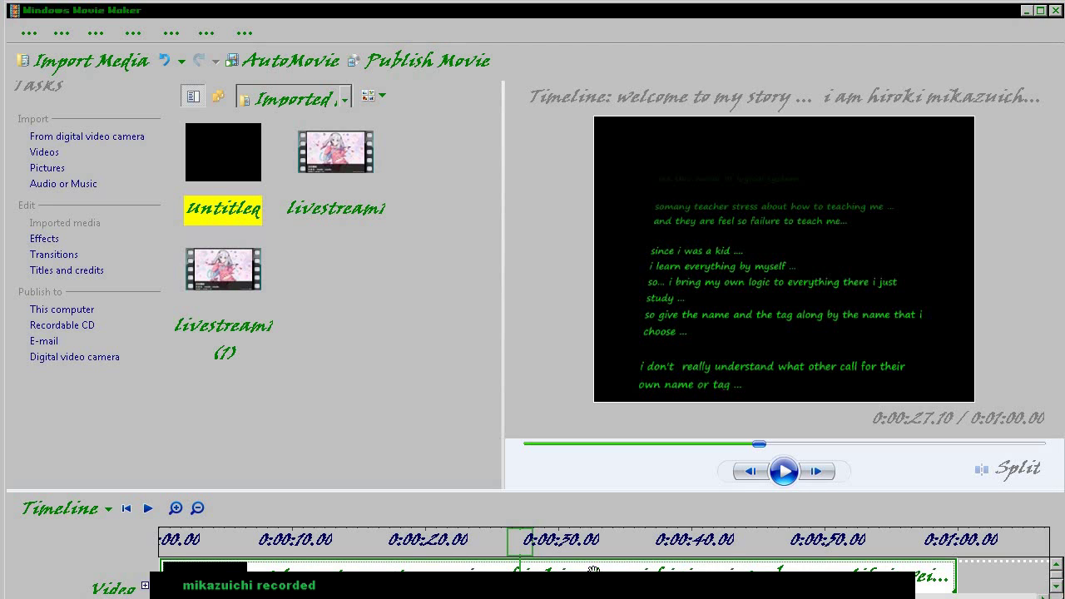
{"action": "left_click", "coordinate": [718, 444]}
{"action": "left_click", "coordinate": [784, 472]}
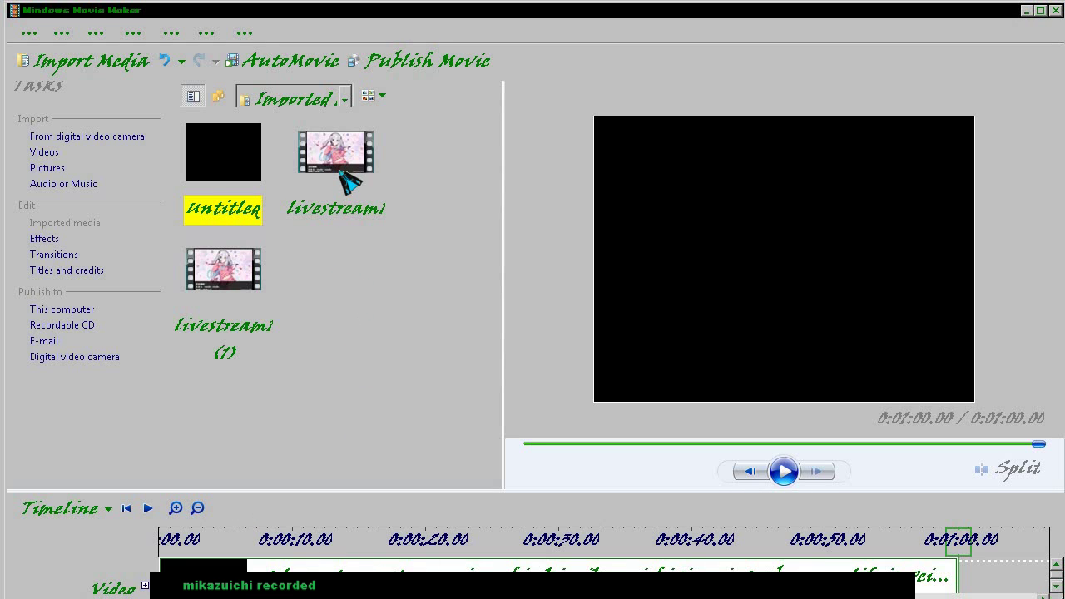
{"action": "mouse_move", "coordinate": [338, 171]}
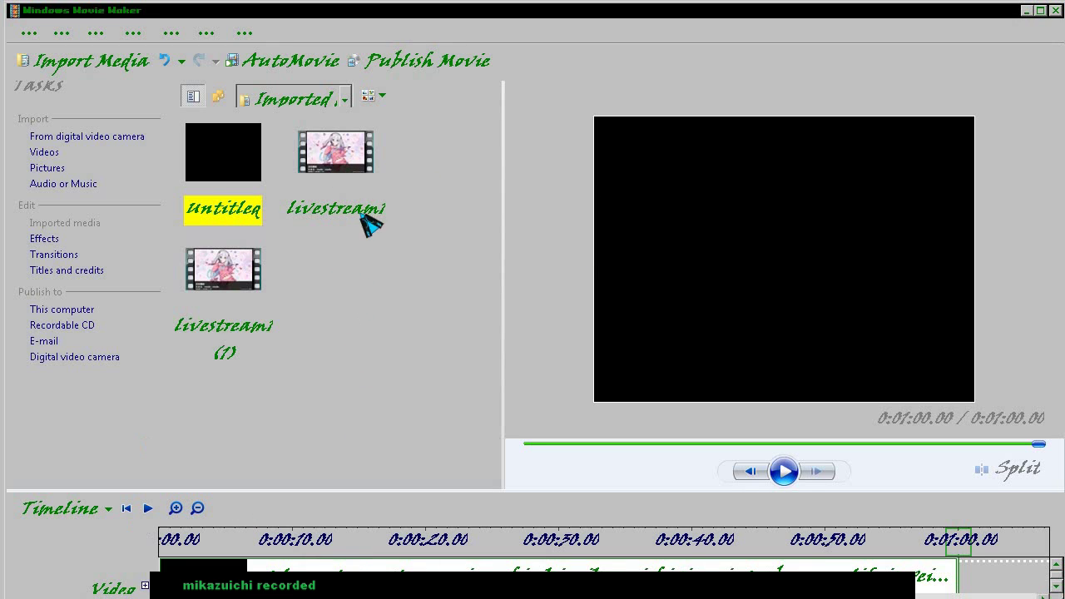
- Publish to this computer with the file name 'starter scene 0 to 1' in My Videos
{"action": "left_click", "coordinate": [297, 224]}
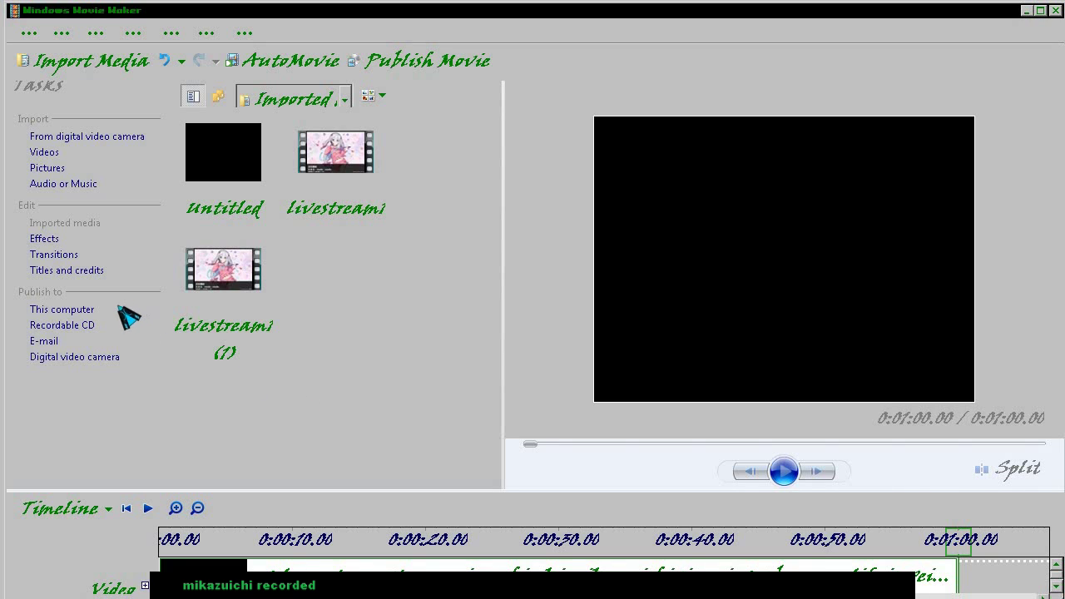
{"action": "left_click", "coordinate": [66, 313]}
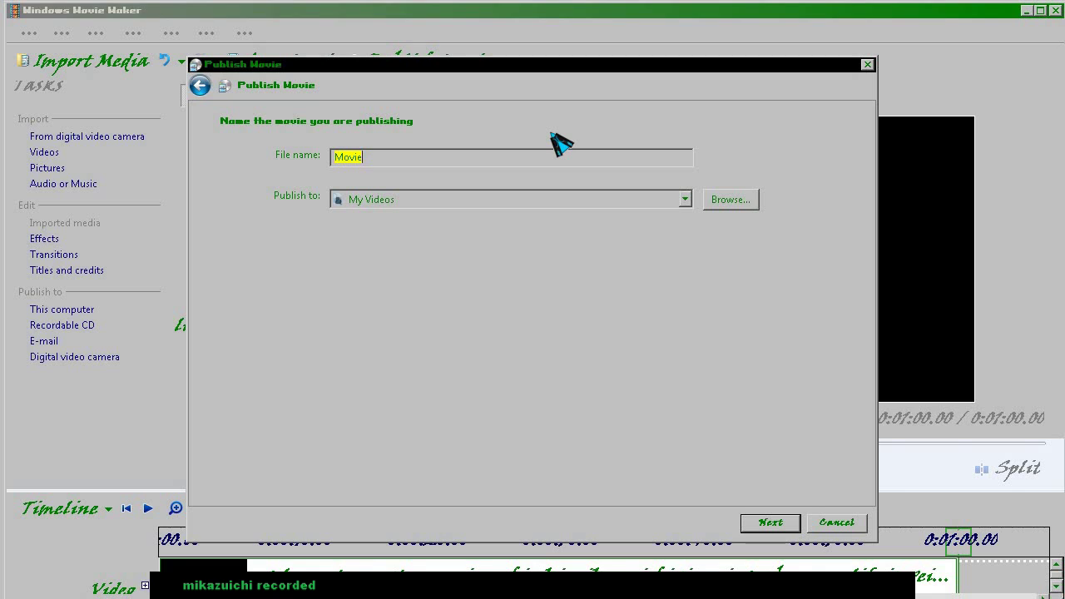
{"action": "type", "text": "starter sc"}
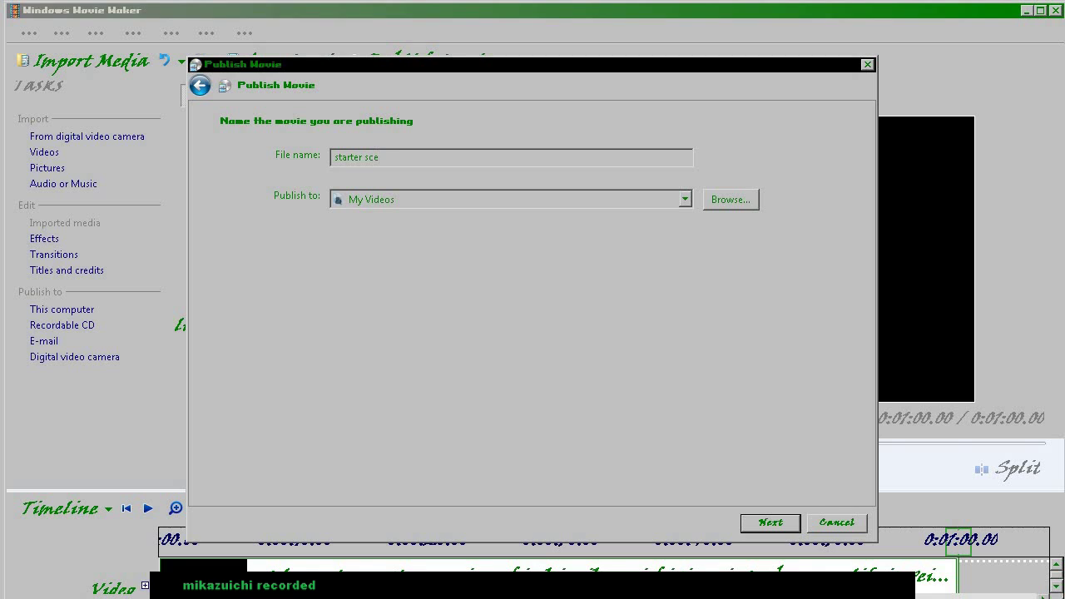
{"action": "type", "text": "e"}
{"action": "type", "text": "0 to 1"}
- Publish the movie using the Windows Media DVD Widescreen Quality (3.0 Mbps) profile
{"action": "left_click", "coordinate": [759, 524]}
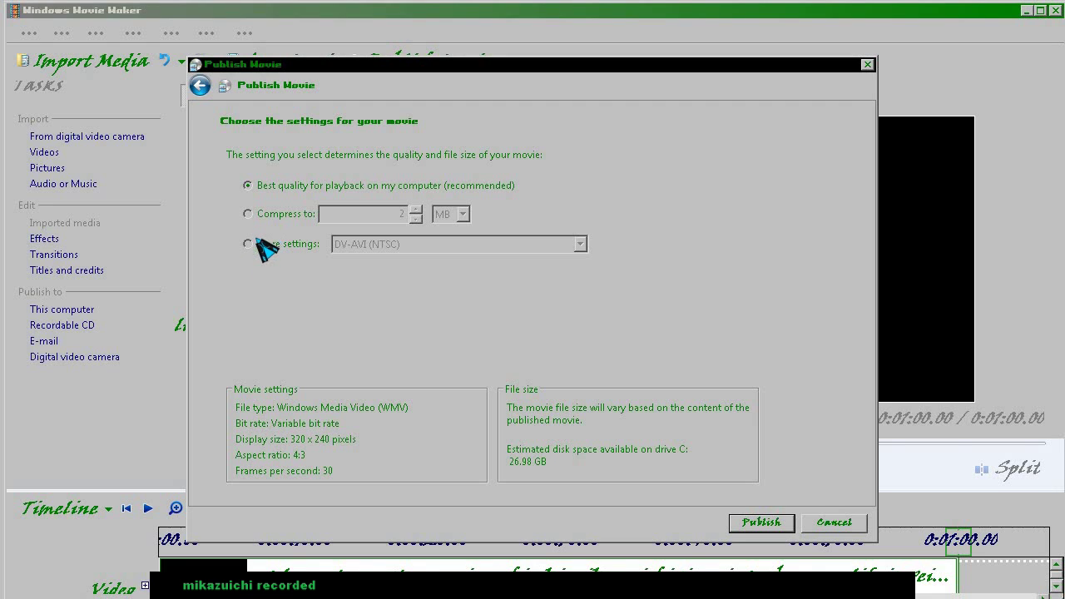
{"action": "left_click", "coordinate": [252, 244]}
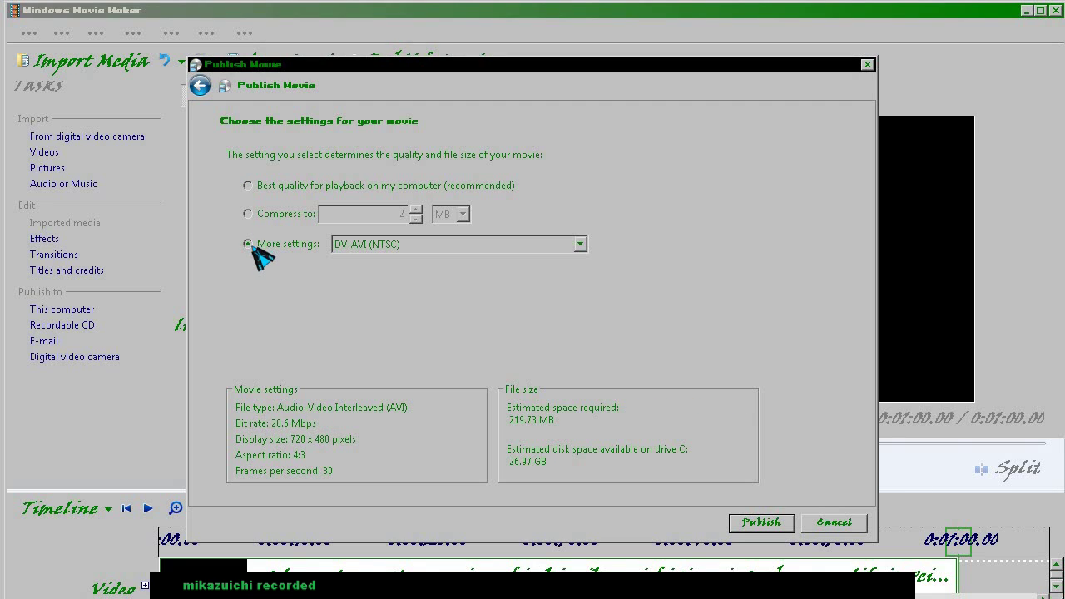
{"action": "left_click", "coordinate": [568, 245]}
{"action": "left_click", "coordinate": [637, 221]}
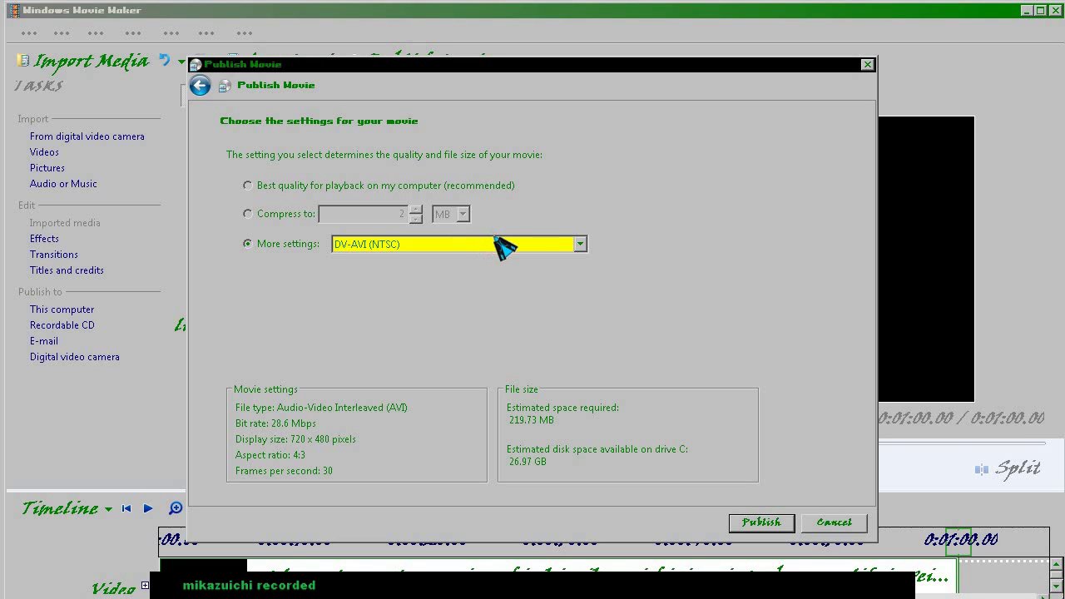
{"action": "left_click", "coordinate": [501, 247]}
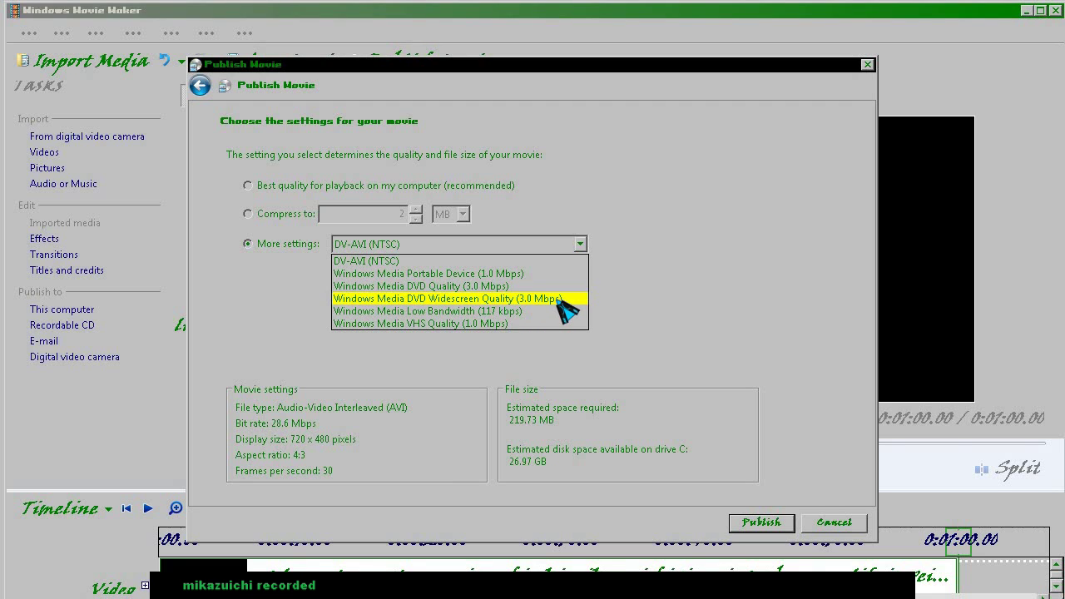
{"action": "left_click", "coordinate": [559, 300]}
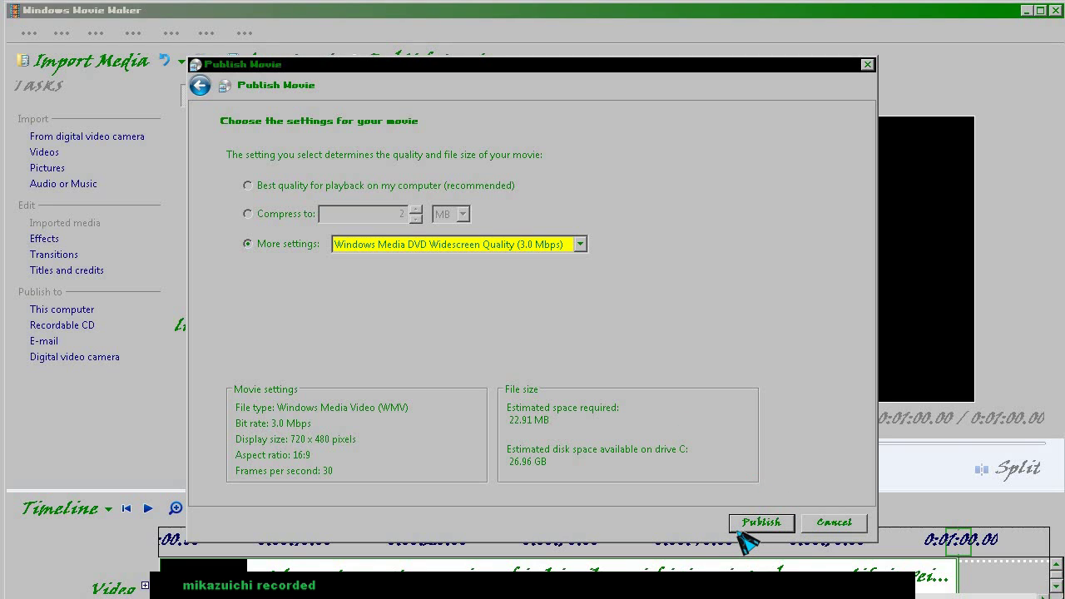
{"action": "left_click", "coordinate": [753, 524]}
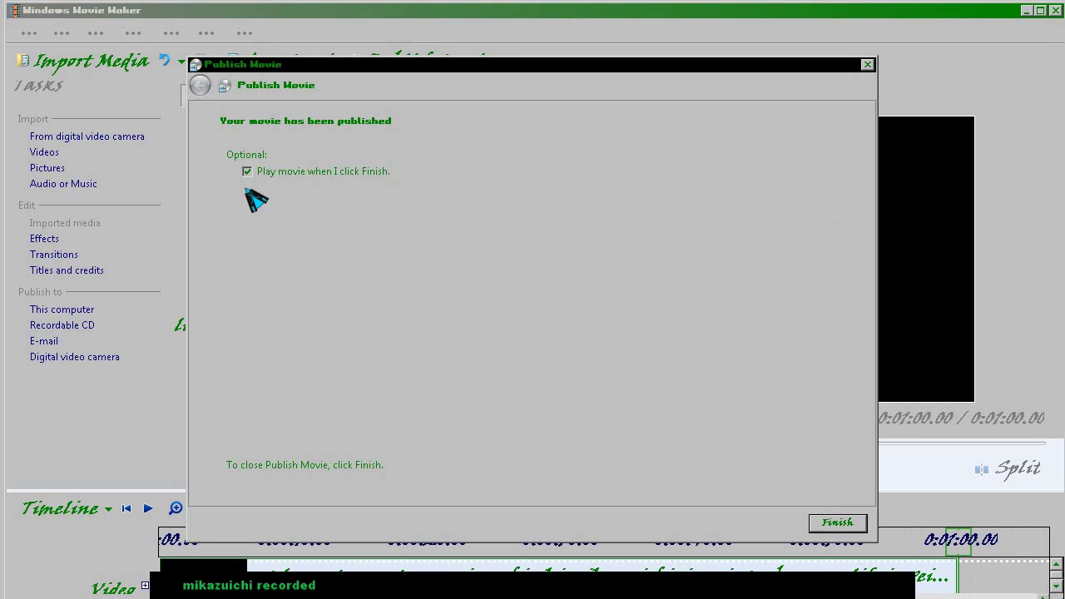
- Close the finished publish wizard and launch Windows Live Movie Maker from the Start menu
{"action": "left_click", "coordinate": [829, 523]}
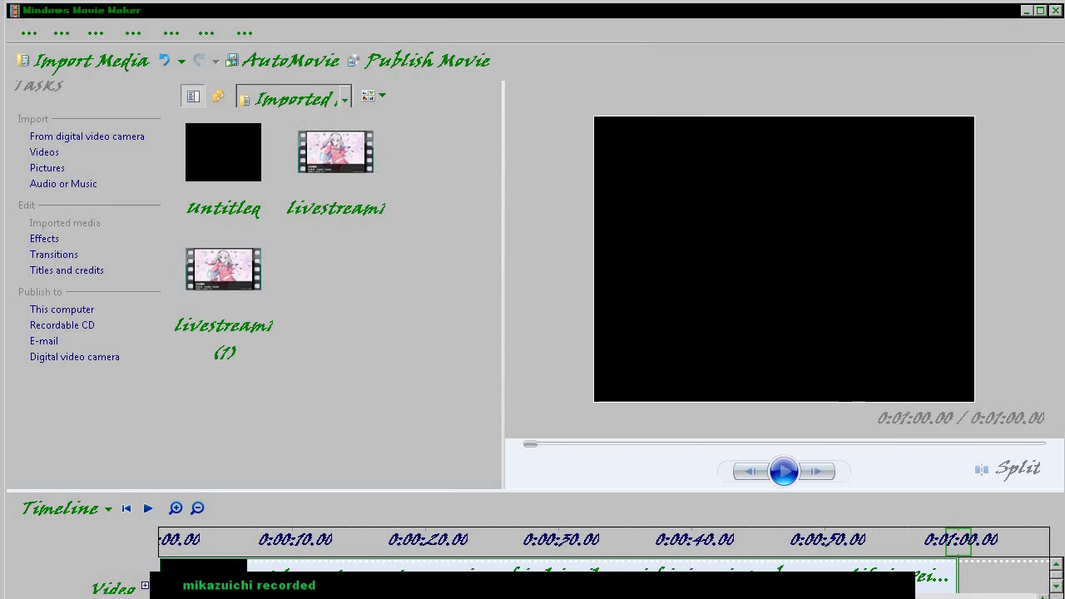
{"action": "key", "text": "super"}
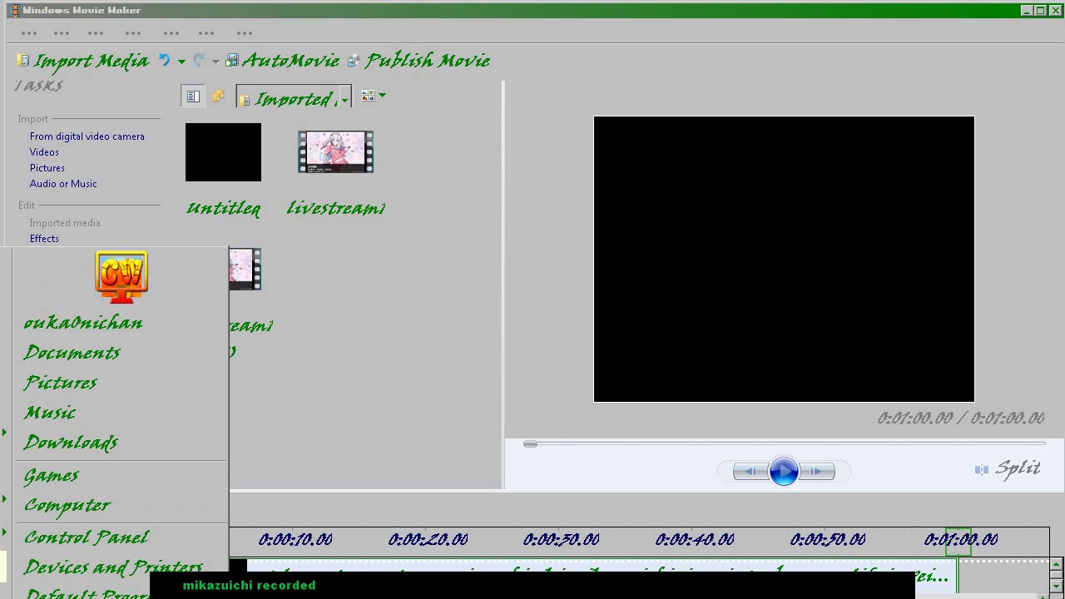
{"action": "key", "text": "Return"}
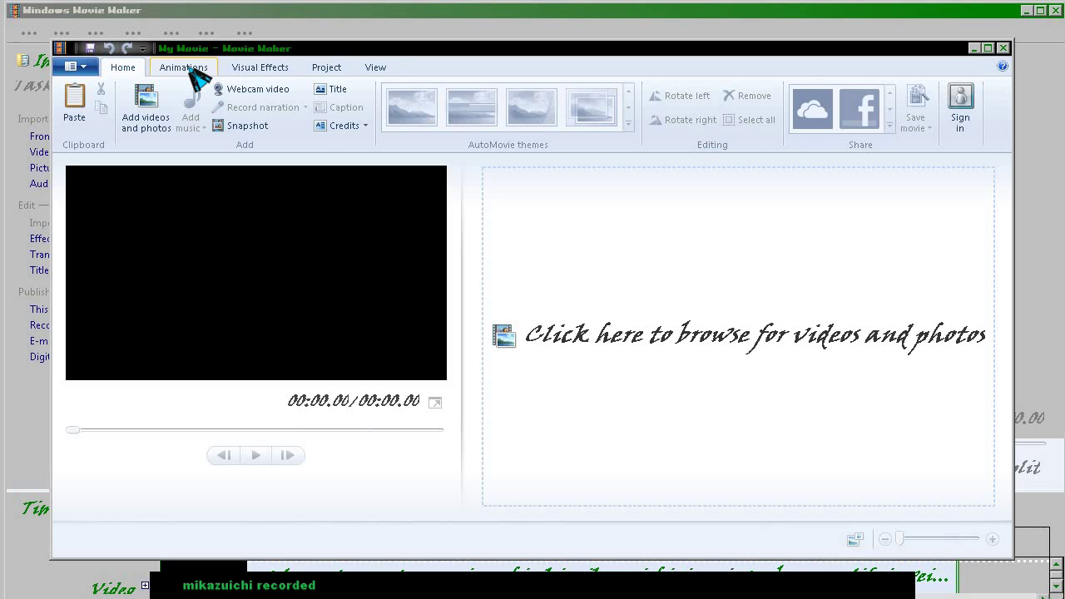
- Import starter scene 0 to 1.wmv from My Videos onto the storyboard
{"action": "left_click", "coordinate": [192, 70]}
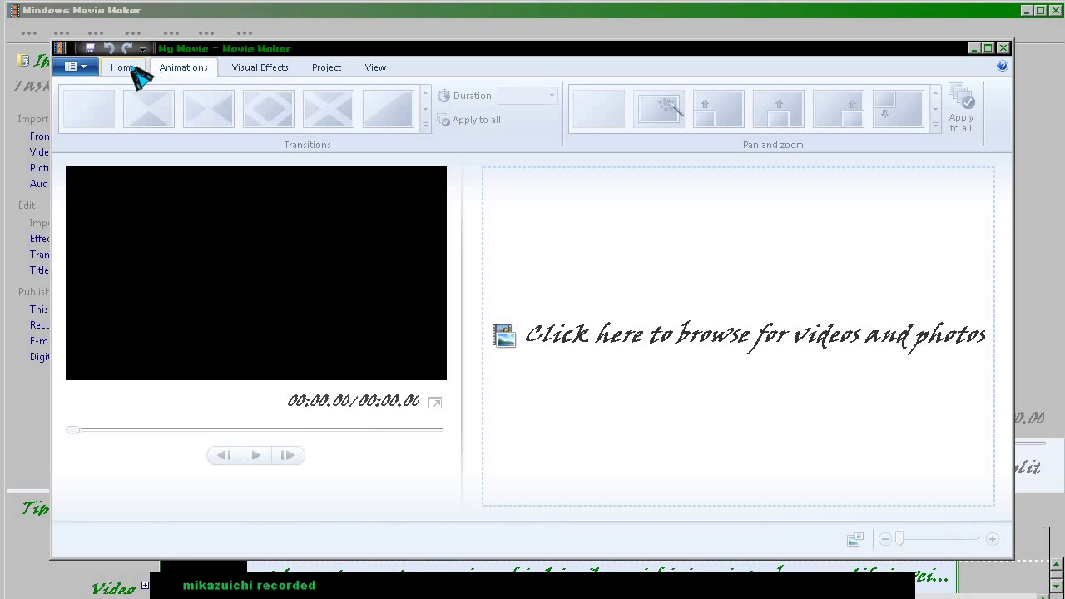
{"action": "left_click", "coordinate": [125, 69]}
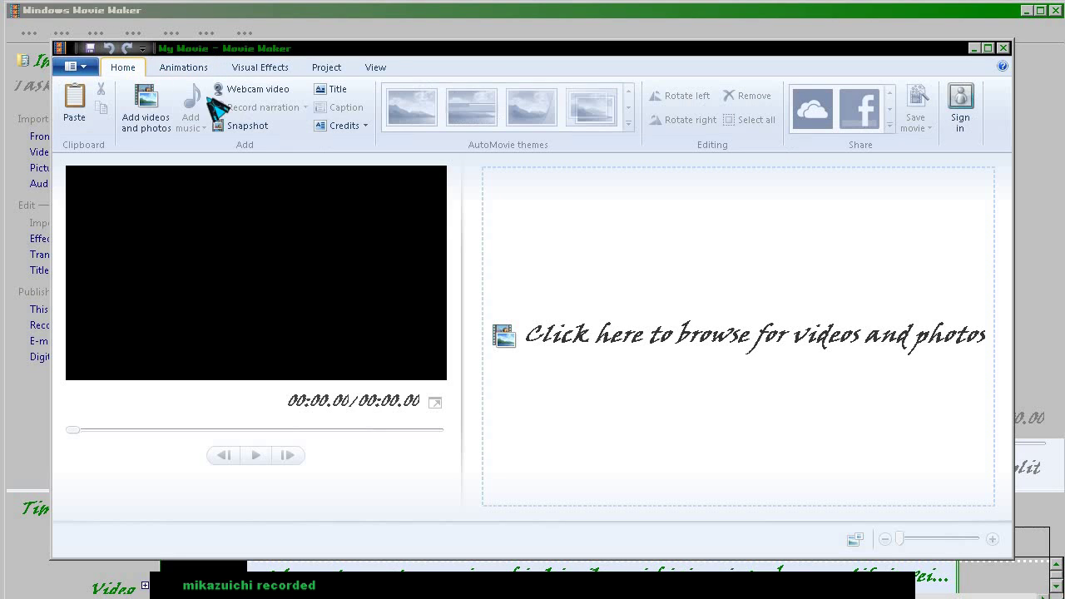
{"action": "left_click", "coordinate": [728, 349]}
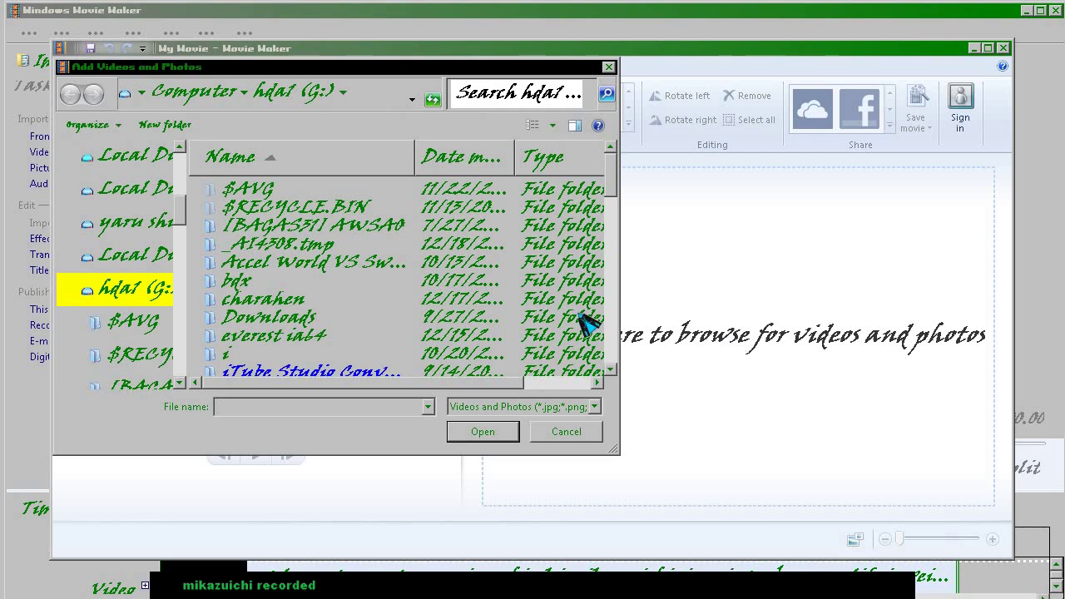
{"action": "left_click_drag", "start_coordinate": [191, 60], "coordinate": [192, 98]}
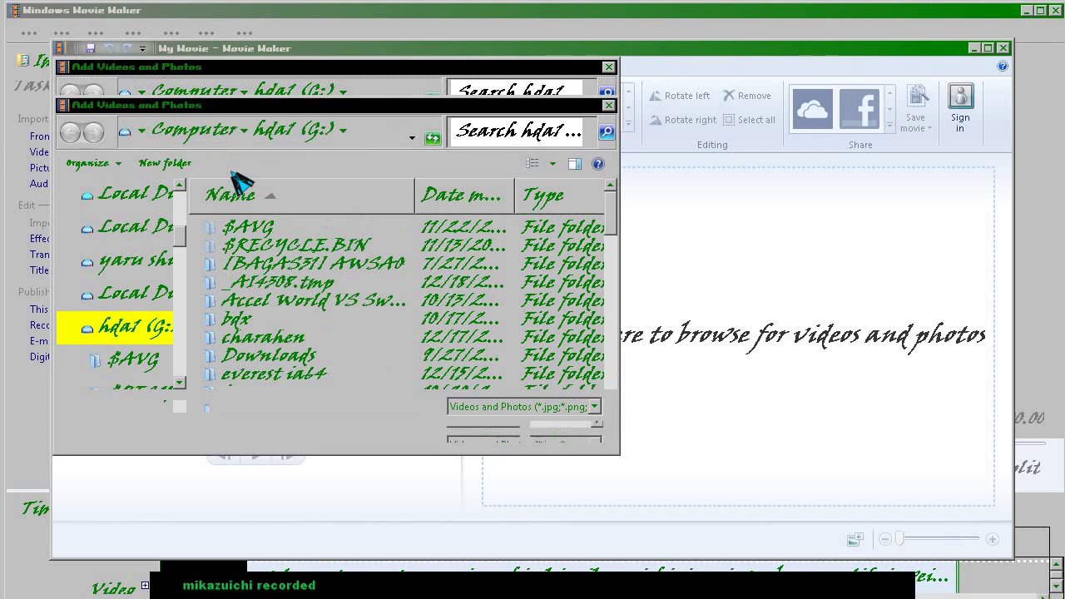
{"action": "scroll", "coordinate": [178, 228], "scroll_direction": "up", "scroll_amount": 5}
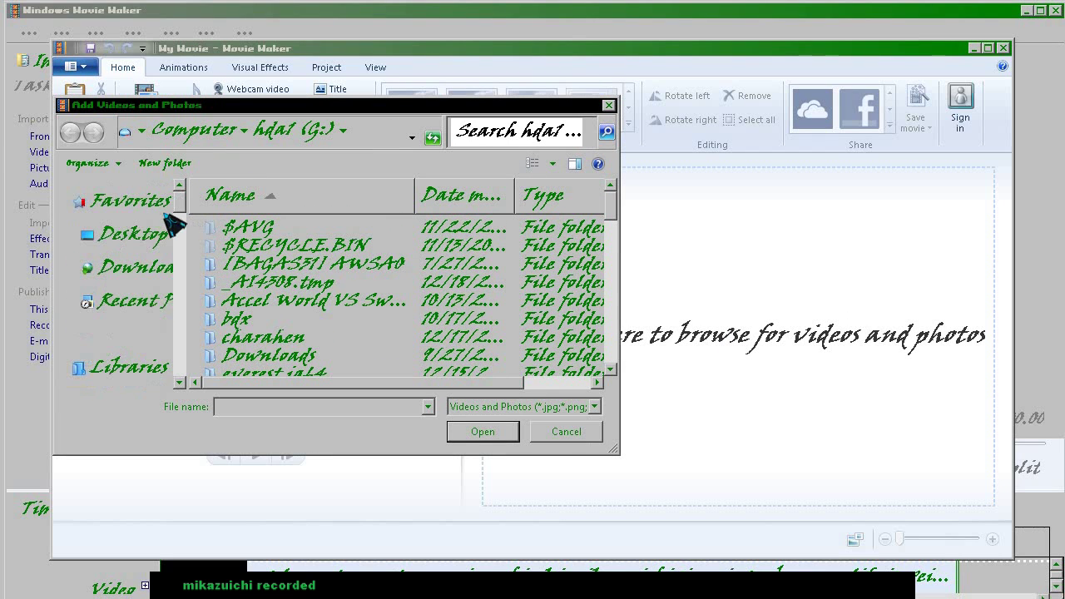
{"action": "left_click", "coordinate": [150, 274]}
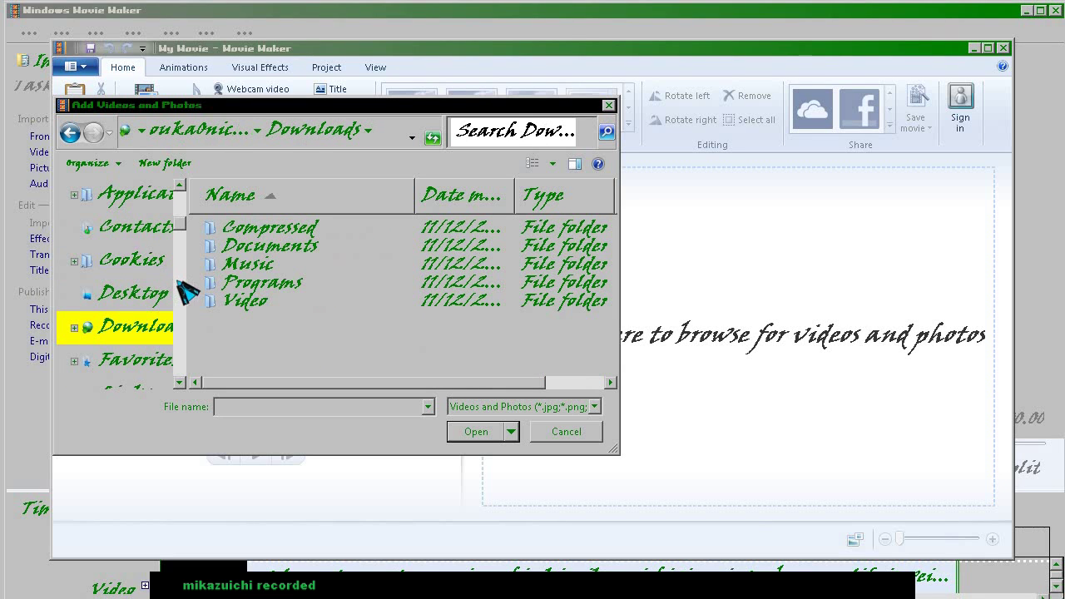
{"action": "left_click", "coordinate": [180, 383]}
{"action": "scroll", "coordinate": [180, 383], "scroll_direction": "down", "scroll_amount": 1}
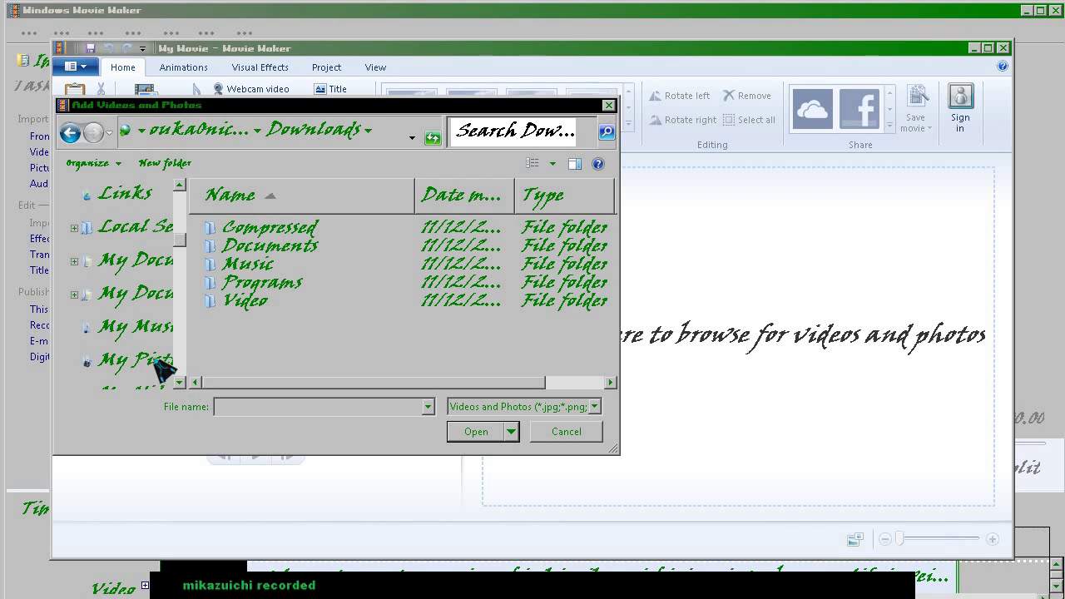
{"action": "scroll", "coordinate": [180, 383], "scroll_direction": "down", "scroll_amount": 2}
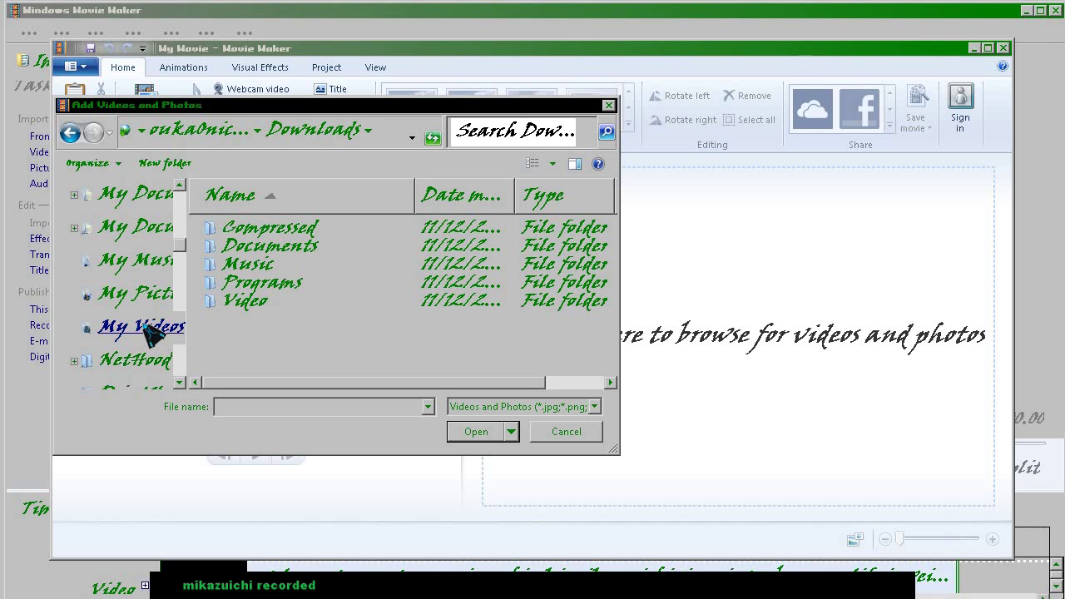
{"action": "left_click", "coordinate": [166, 328]}
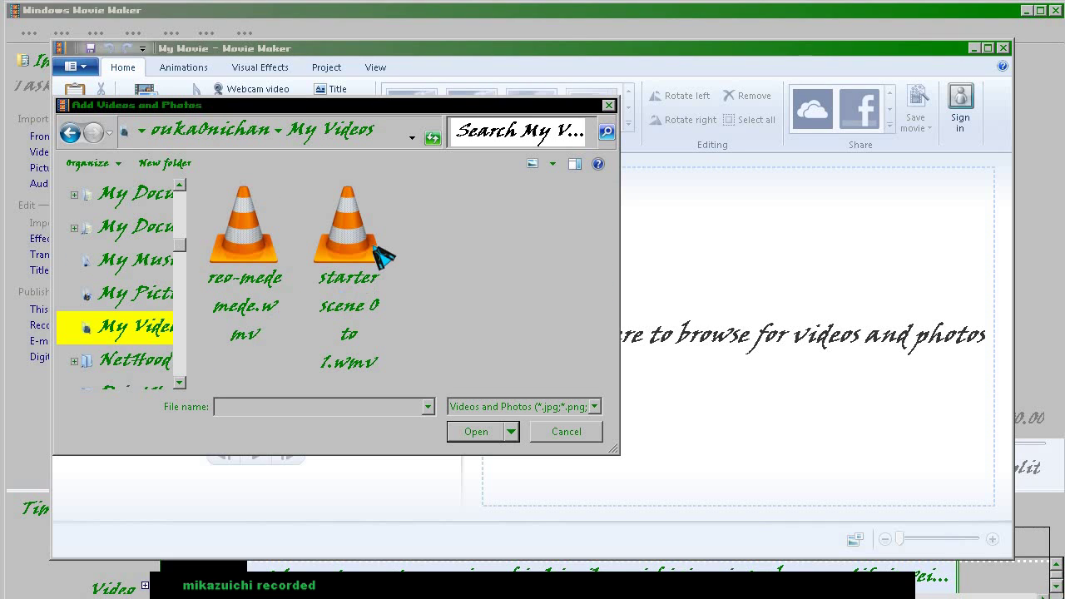
{"action": "mouse_move", "coordinate": [354, 256]}
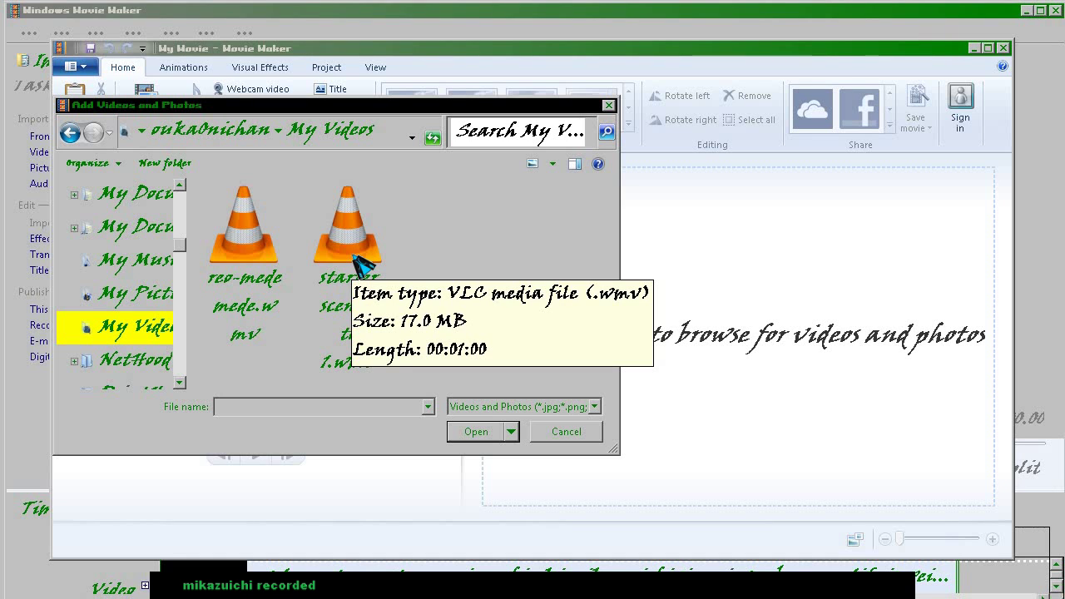
{"action": "double_click", "coordinate": [354, 259]}
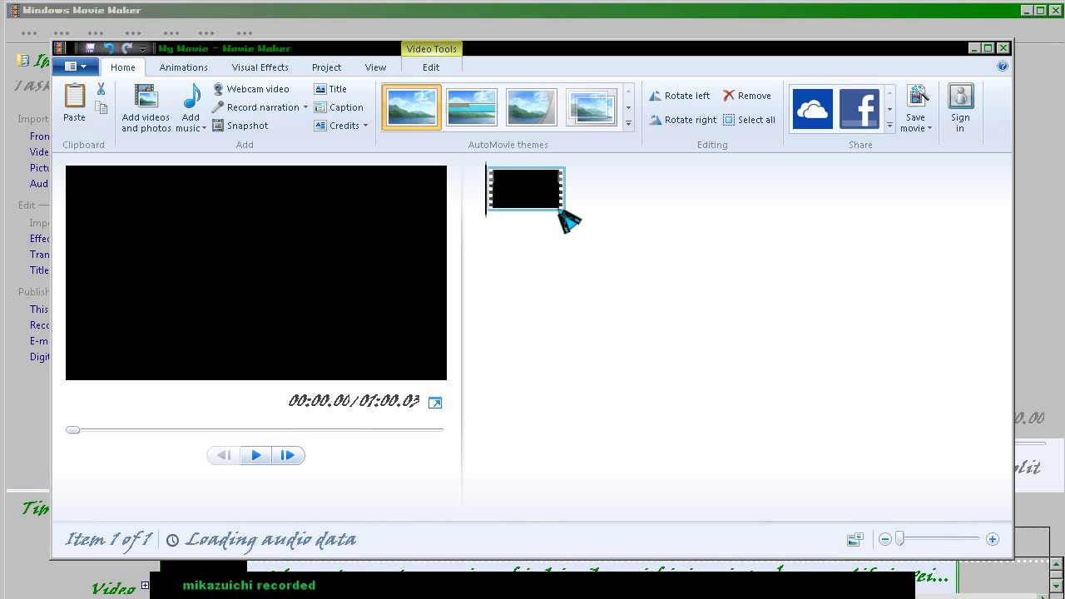
{"action": "left_click", "coordinate": [254, 457]}
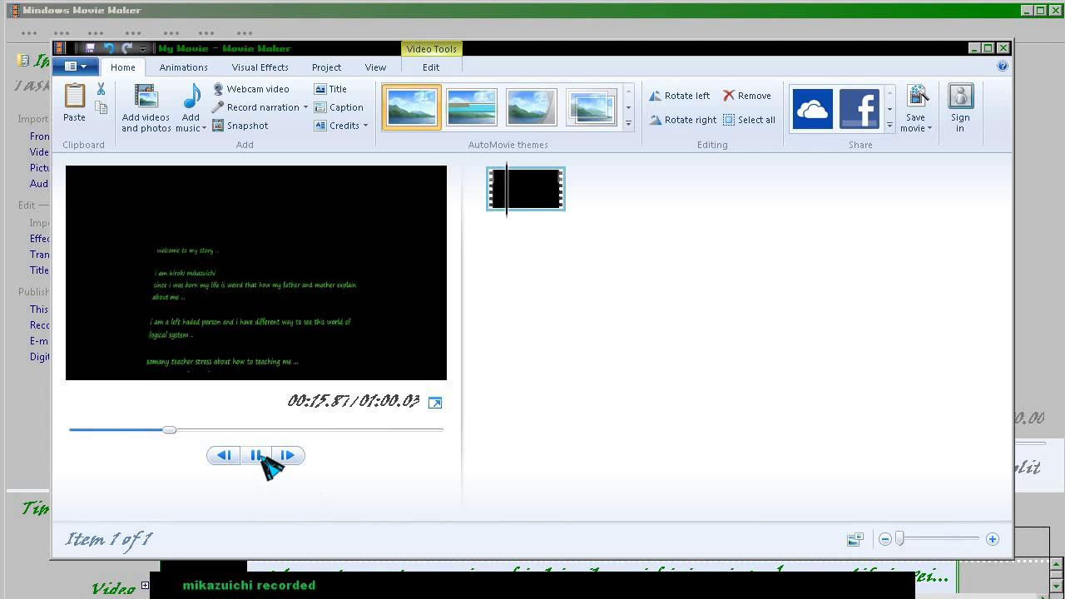
{"action": "left_click", "coordinate": [435, 406]}
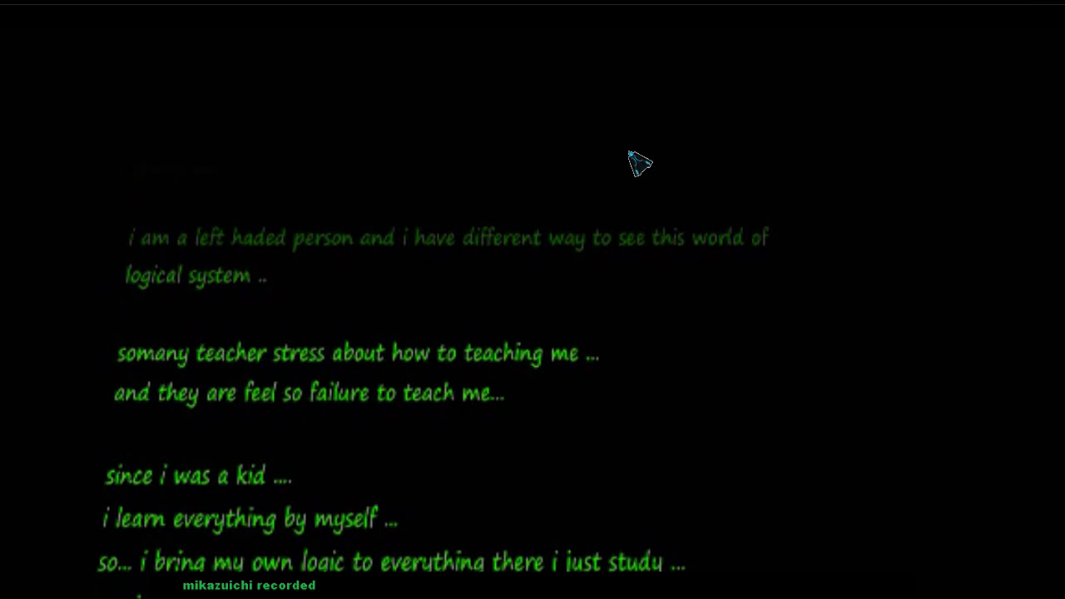
{"action": "key", "text": "Escape"}
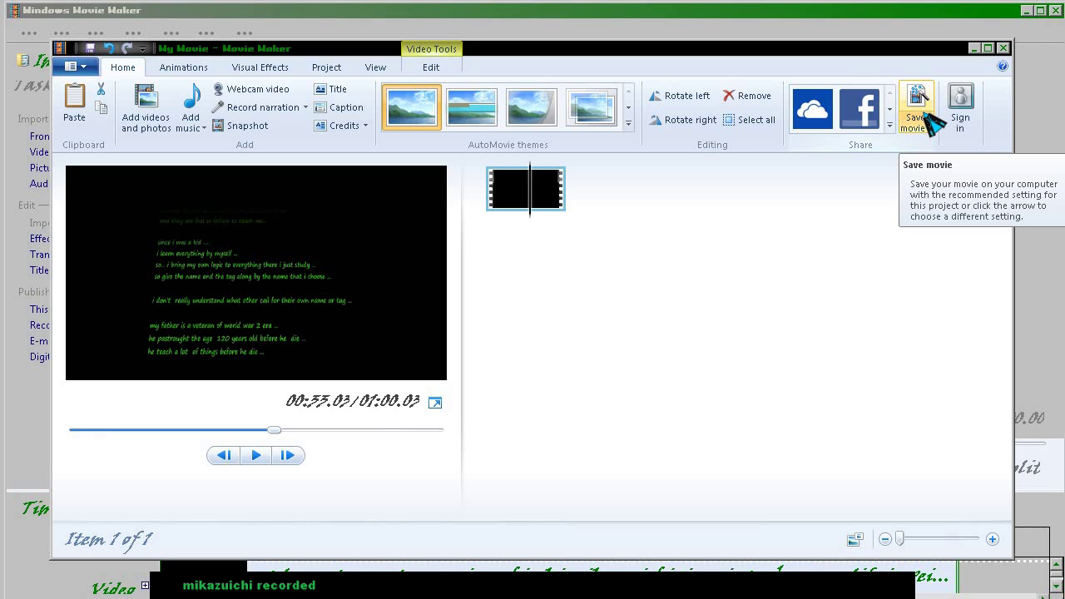
- Open the Save movie settings list and scroll down through the available settings
{"action": "left_click", "coordinate": [927, 125]}
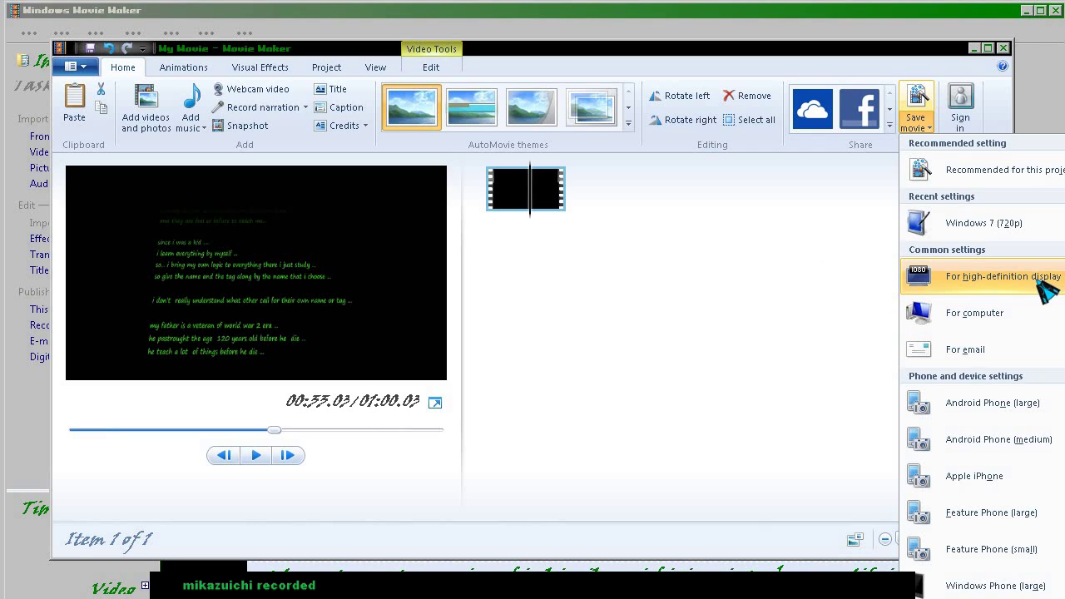
{"action": "scroll", "coordinate": [1040, 317], "scroll_direction": "down", "scroll_amount": 2}
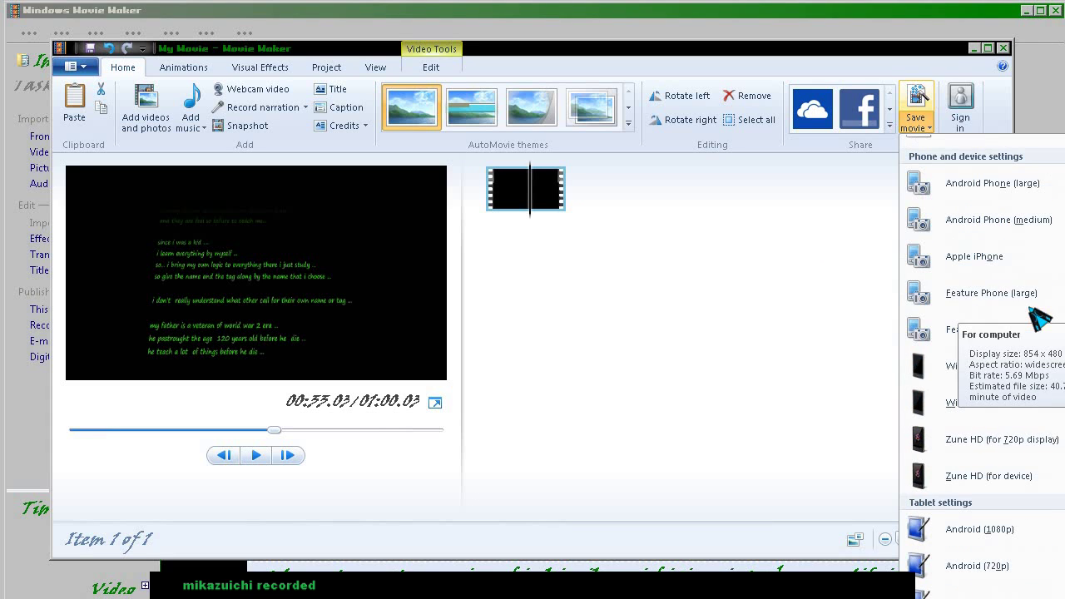
{"action": "scroll", "coordinate": [1040, 346], "scroll_direction": "down", "scroll_amount": 1}
{"action": "scroll", "coordinate": [1040, 348], "scroll_direction": "down", "scroll_amount": 1}
{"action": "scroll", "coordinate": [1038, 349], "scroll_direction": "down", "scroll_amount": 1}
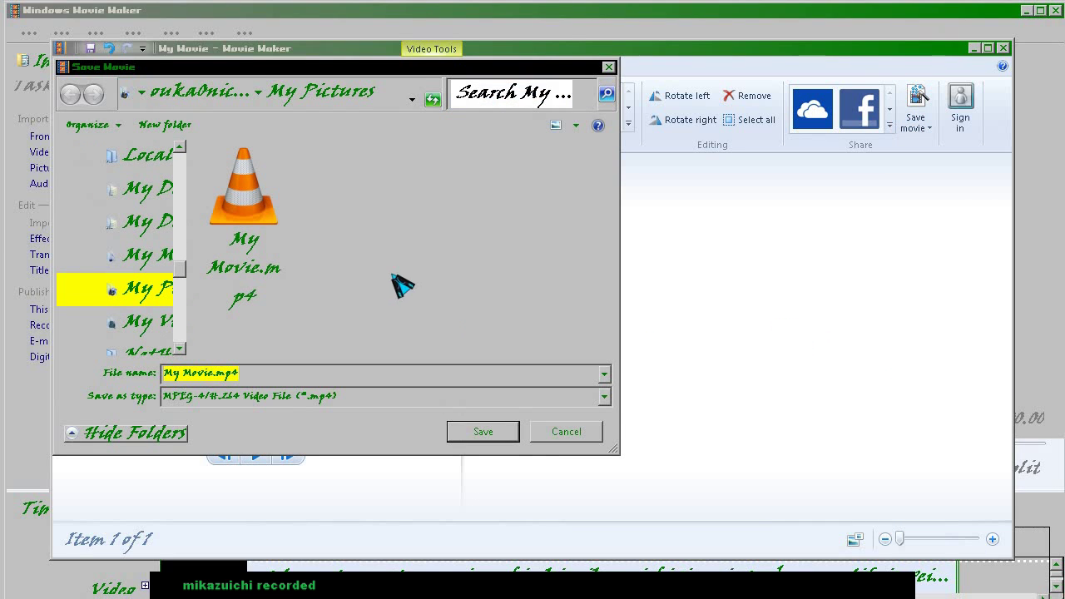
- Save the movie as 'scene 0 to 1' in My Documents as MPEG-4/H.264 (*.mp4)
{"action": "left_click_drag", "start_coordinate": [252, 70], "coordinate": [510, 121]}
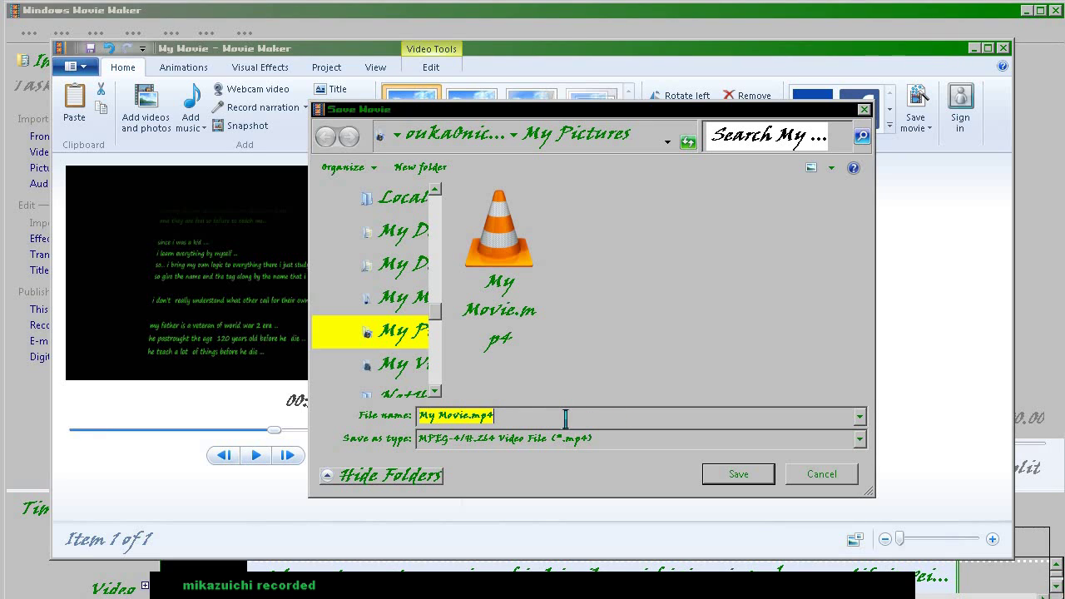
{"action": "type", "text": "scen"}
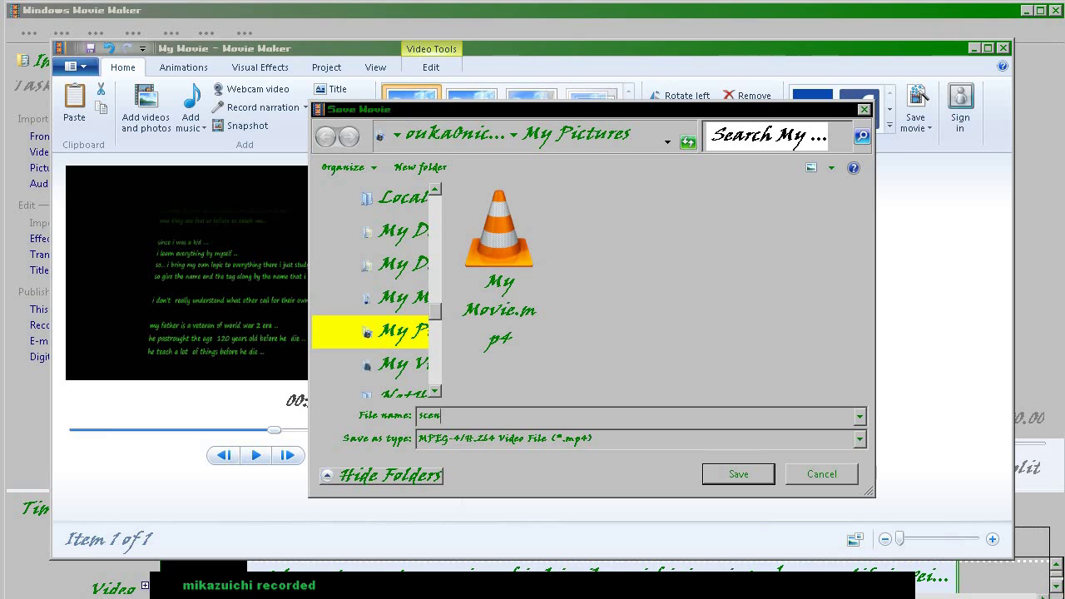
{"action": "type", "text": "e"}
{"action": "type", "text": " 0"}
{"action": "type", "text": " t"}
{"action": "type", "text": "0"}
{"action": "type", "text": "1"}
{"action": "type", "text": " 1"}
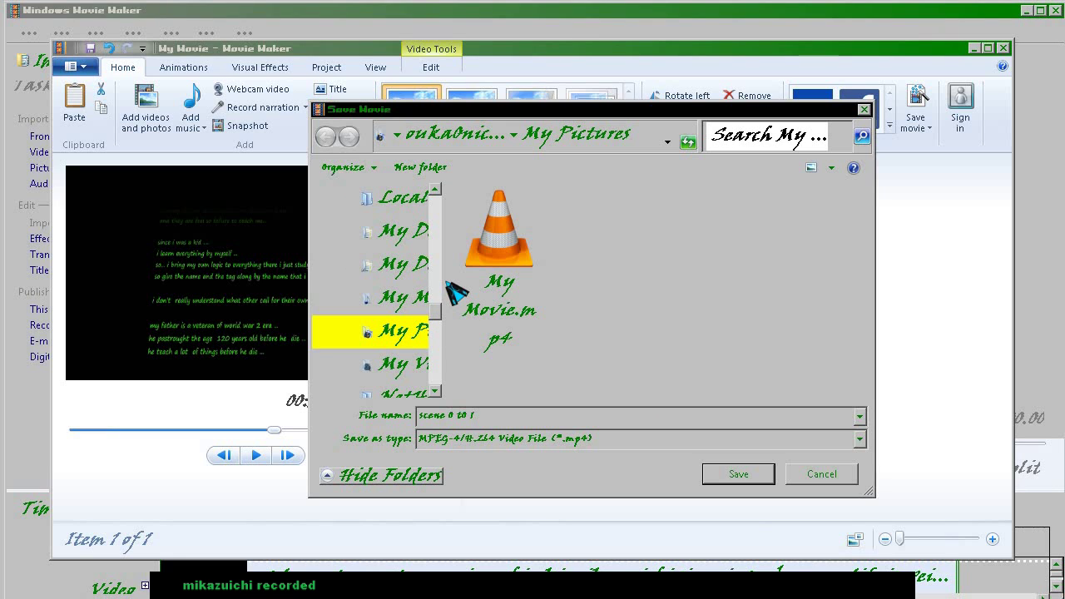
{"action": "left_click_drag", "start_coordinate": [440, 291], "coordinate": [573, 282]}
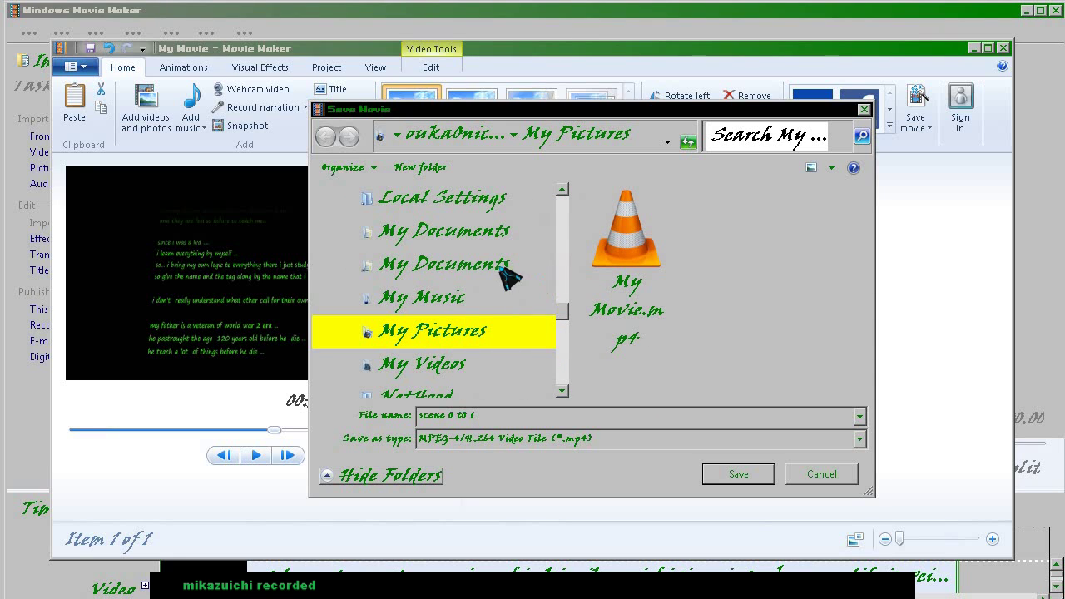
{"action": "left_click", "coordinate": [458, 231]}
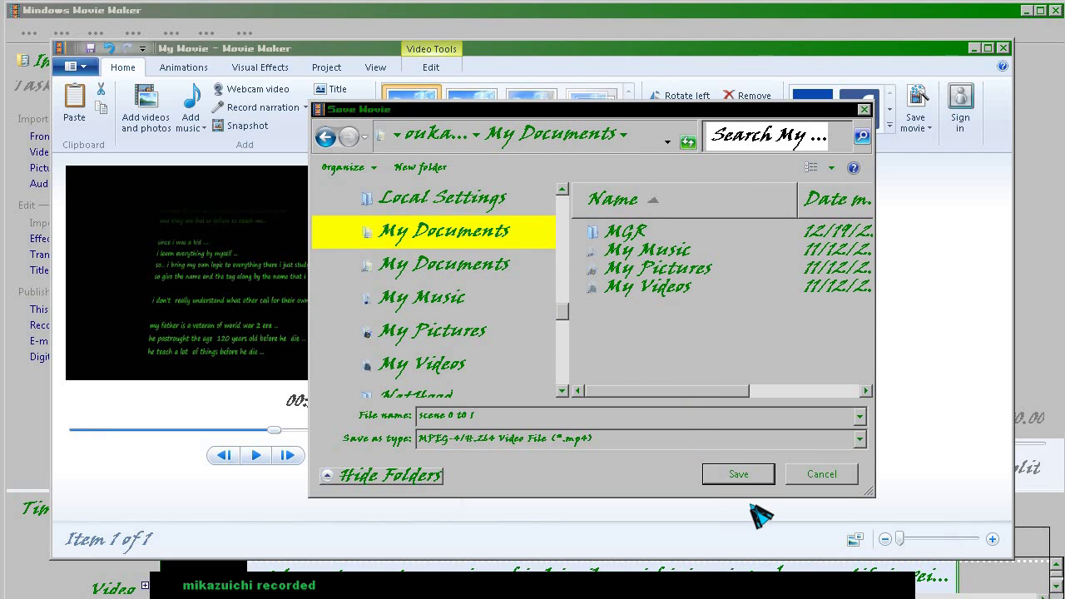
{"action": "left_click", "coordinate": [642, 441]}
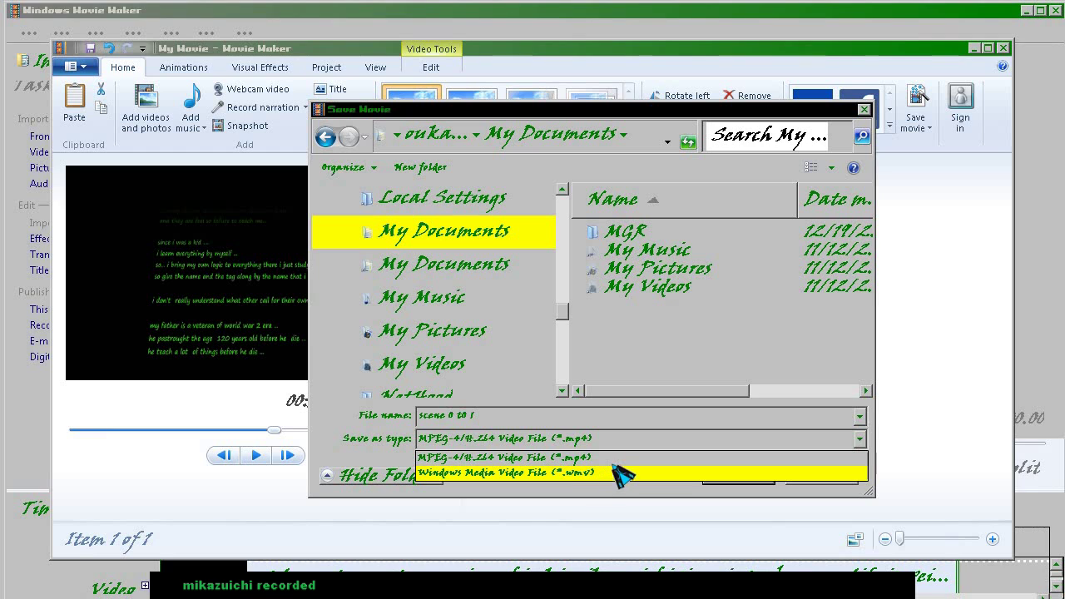
{"action": "left_click", "coordinate": [607, 457]}
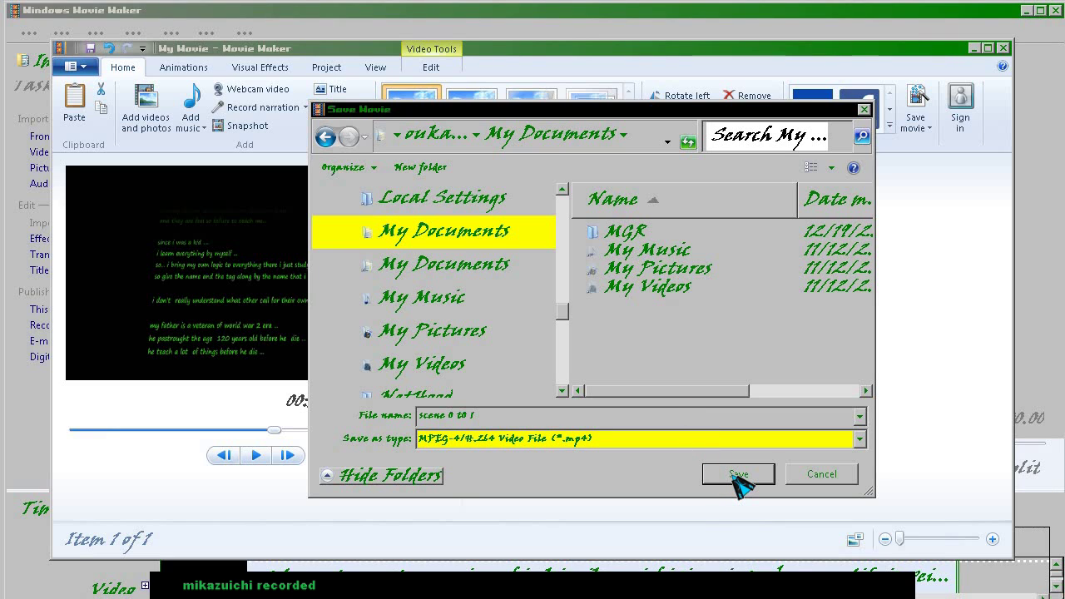
{"action": "left_click", "coordinate": [736, 481]}
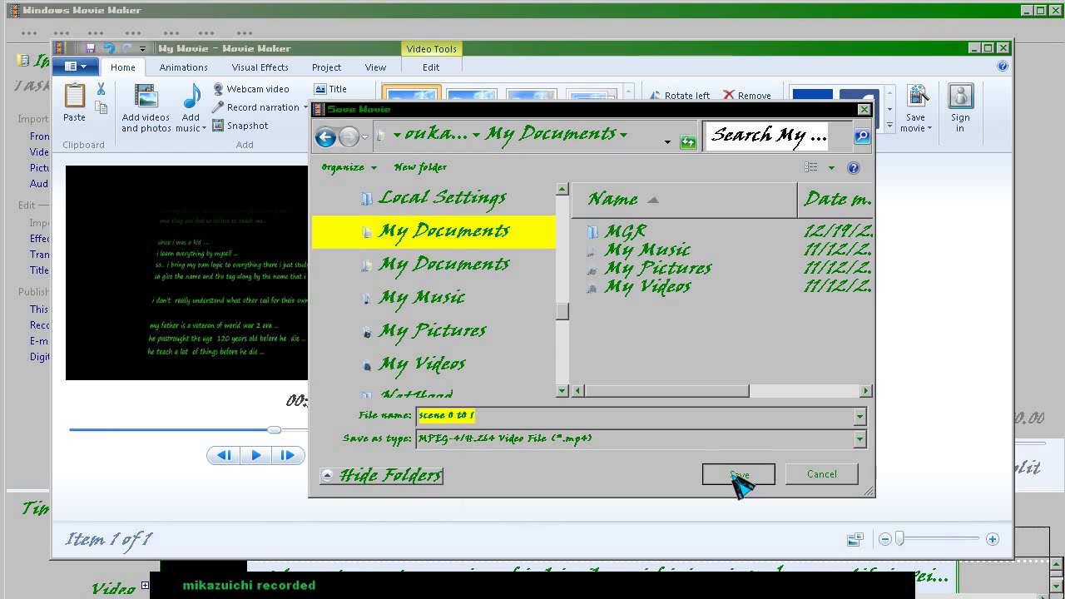
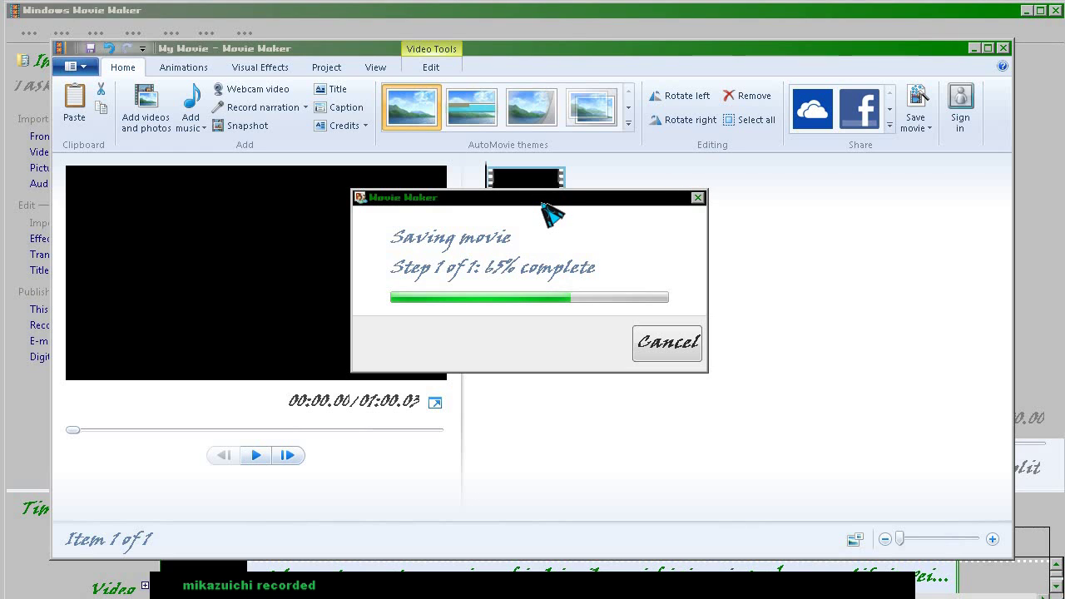
- Move the Saving movie progress window aside while scene 0 t0 1.mp4 finishes saving
{"action": "left_click_drag", "start_coordinate": [541, 200], "coordinate": [732, 256]}
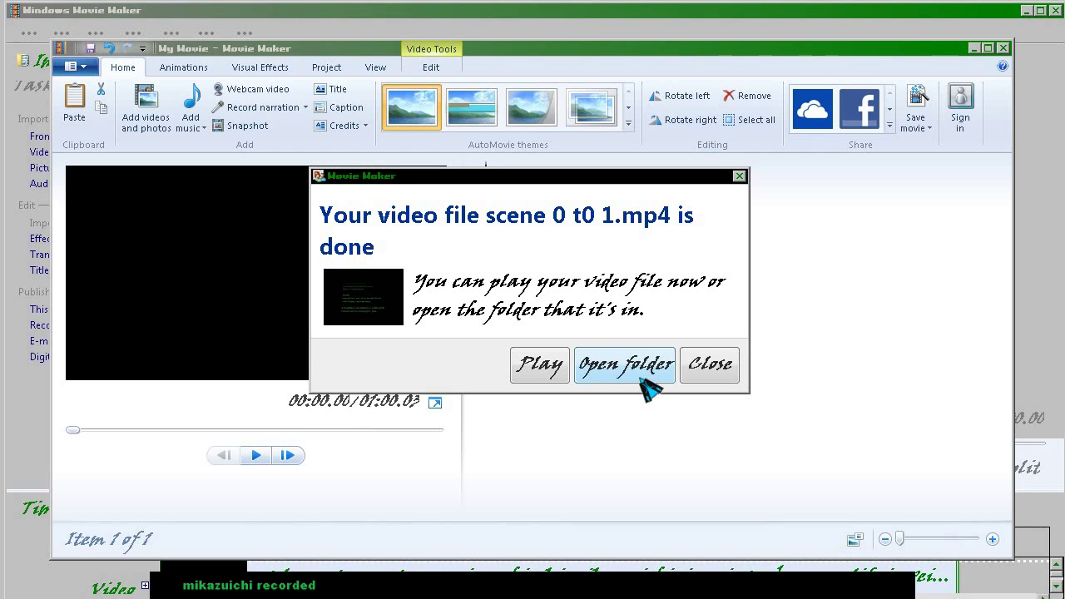
- Show the saved scene 0 t0 1.mp4 in My Documents, deselect it, and return to Movie Maker
{"action": "left_click", "coordinate": [642, 379]}
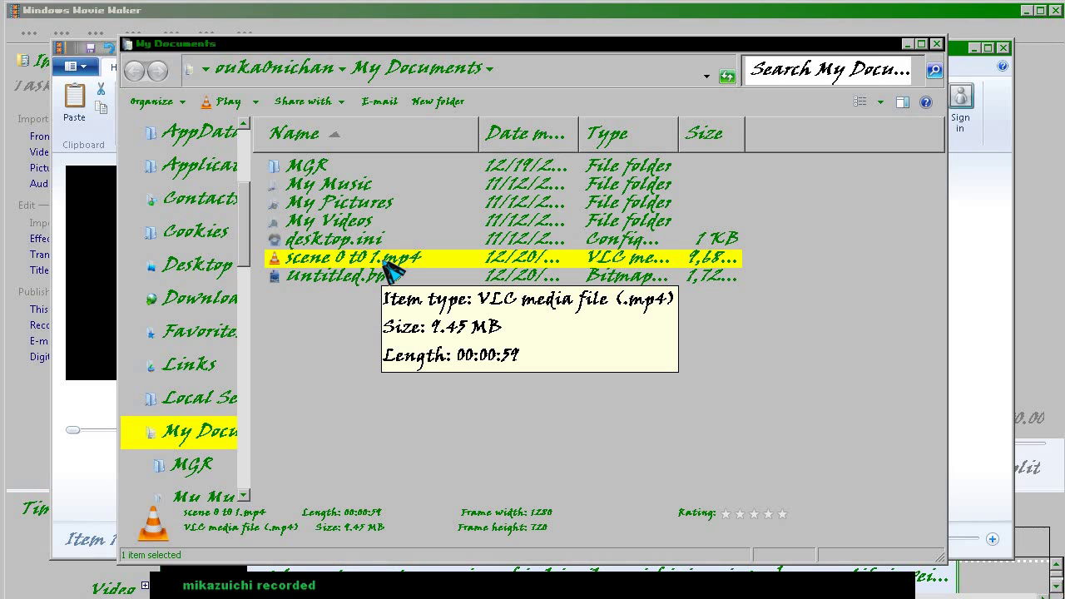
{"action": "left_click", "coordinate": [582, 264], "text": "ctrl"}
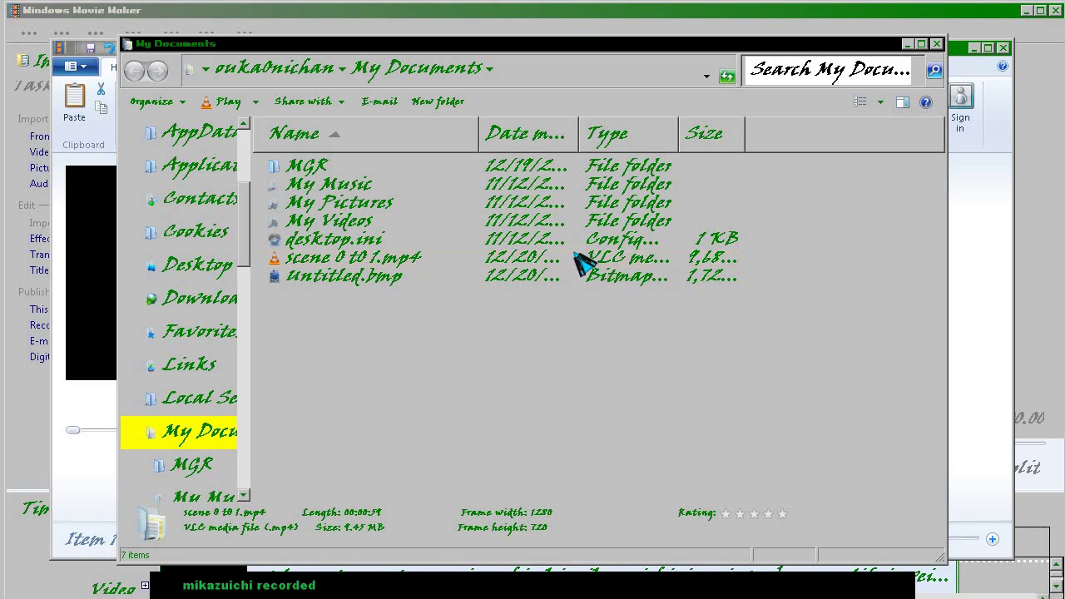
{"action": "left_click", "coordinate": [75, 391]}
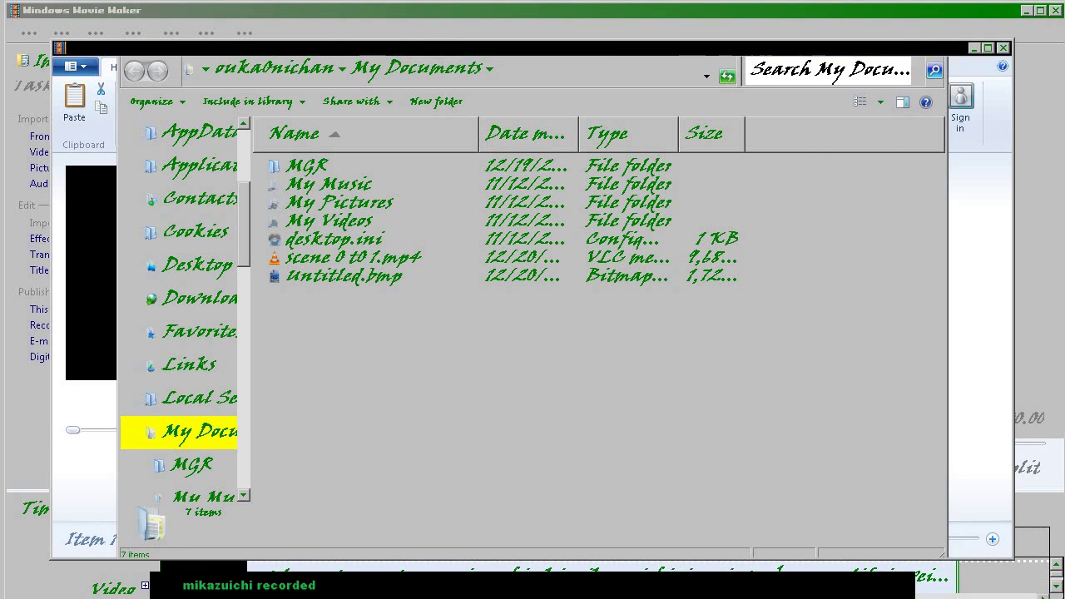